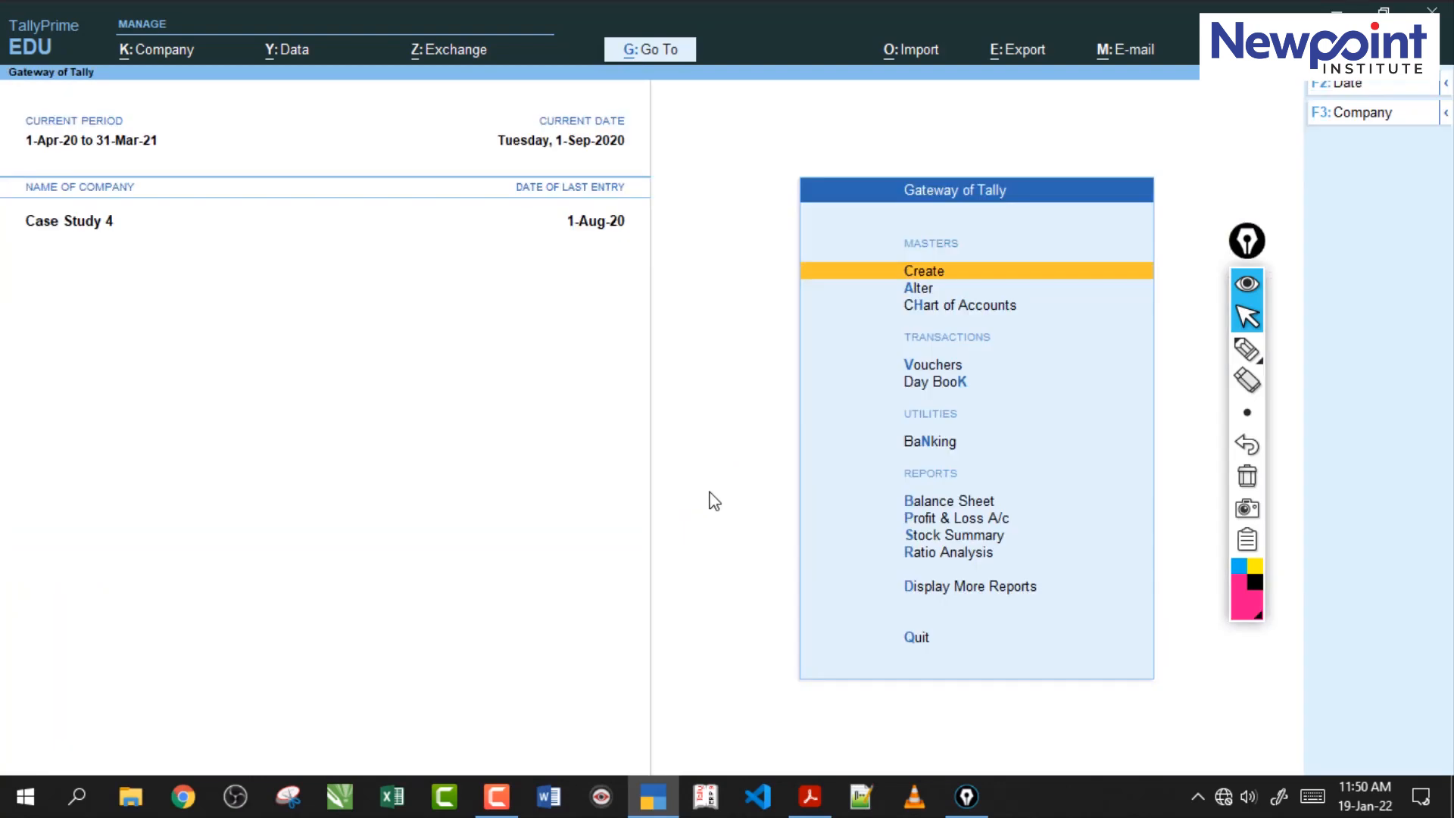
# Switch to the Case Study 4 PDF and examine the GST payment transaction of 1-9-2020.
pyautogui.click(810, 796)
pyautogui.moveTo(585, 130); pyautogui.dragTo(943, 137)
pyautogui.click(661, 188)
pyautogui.moveTo(458, 187); pyautogui.dragTo(807, 190)
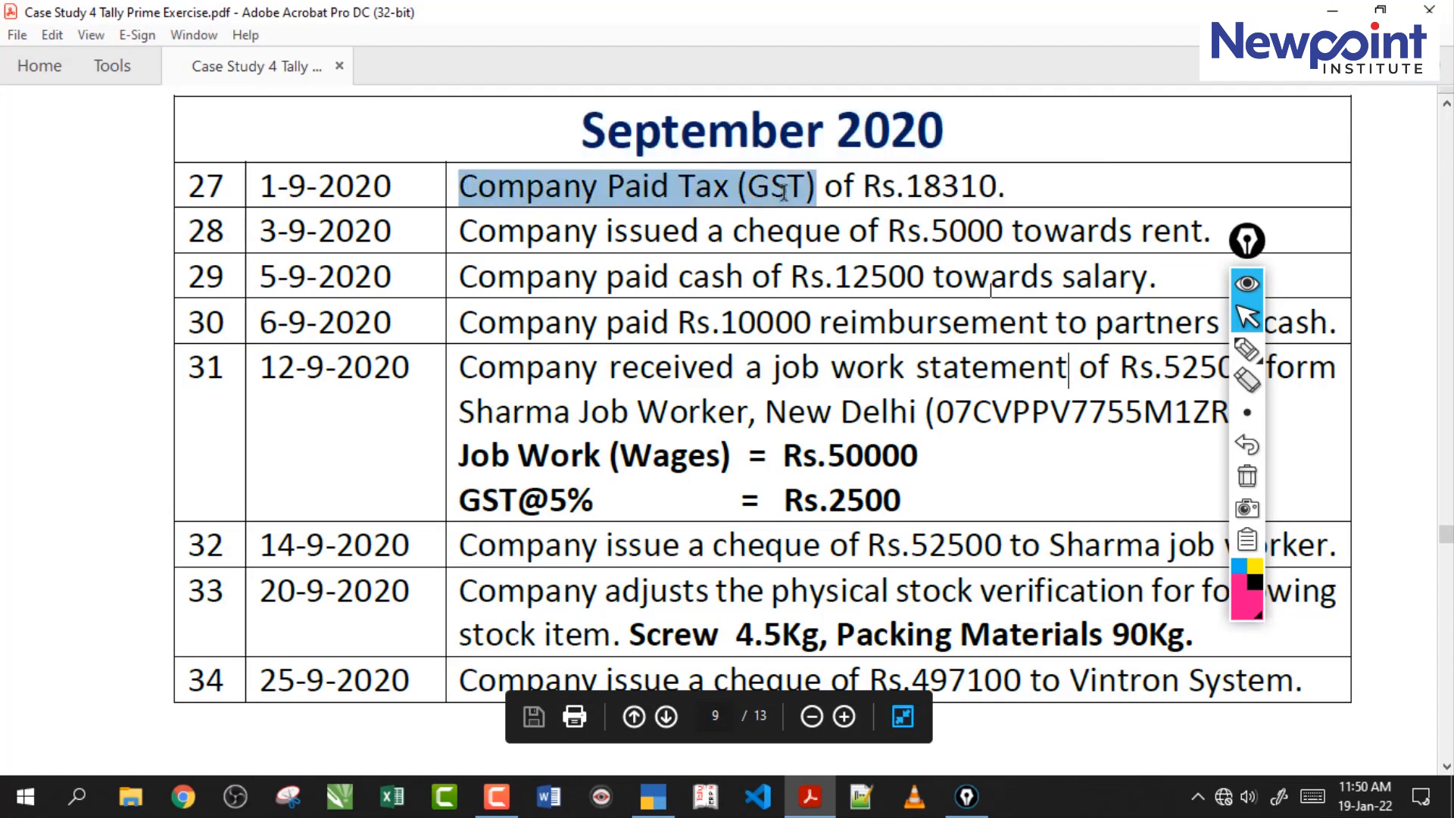
pyautogui.click(713, 191)
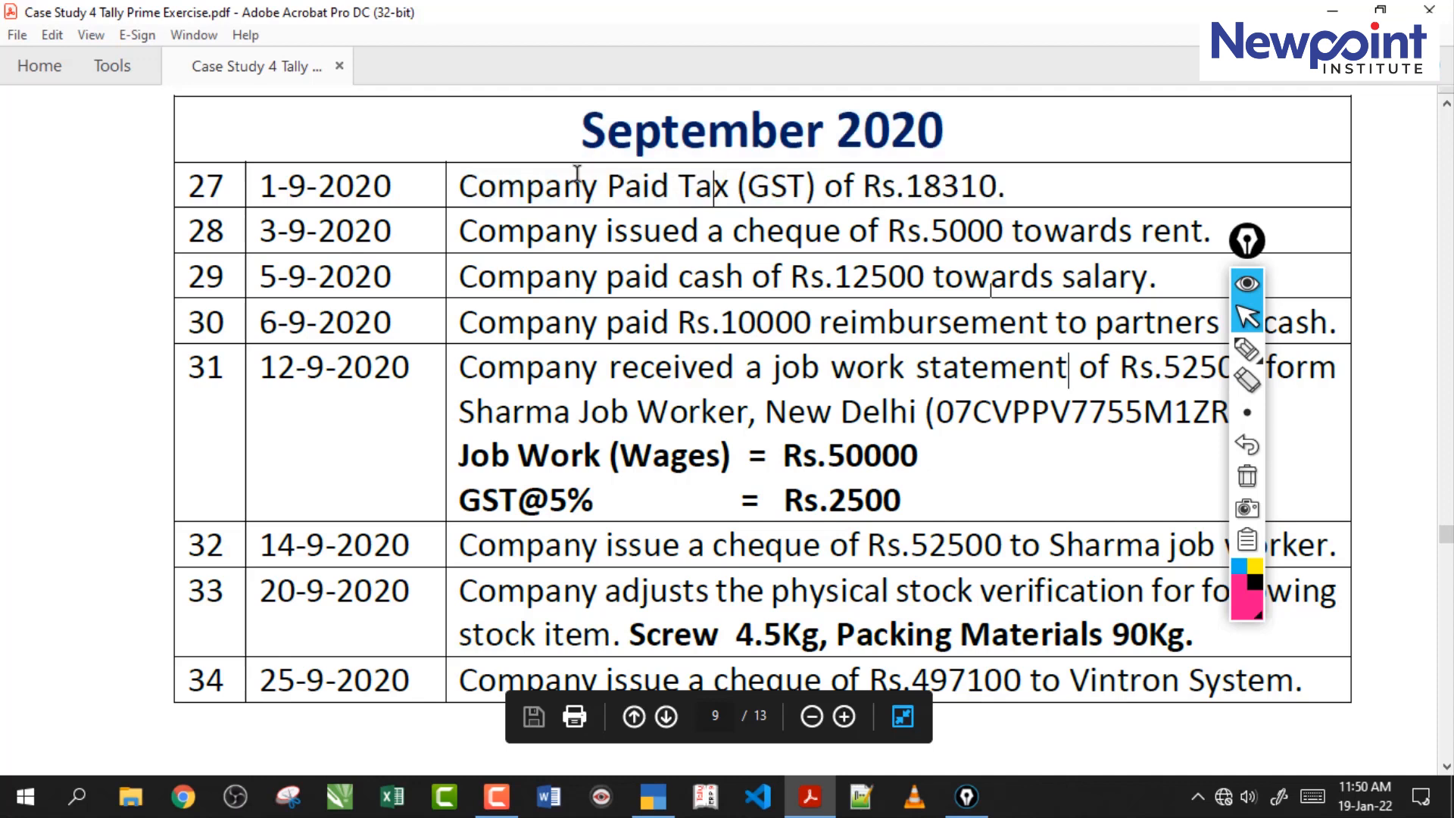
pyautogui.moveTo(909, 186); pyautogui.dragTo(605, 190)
pyautogui.click(908, 186)
pyautogui.click(597, 193)
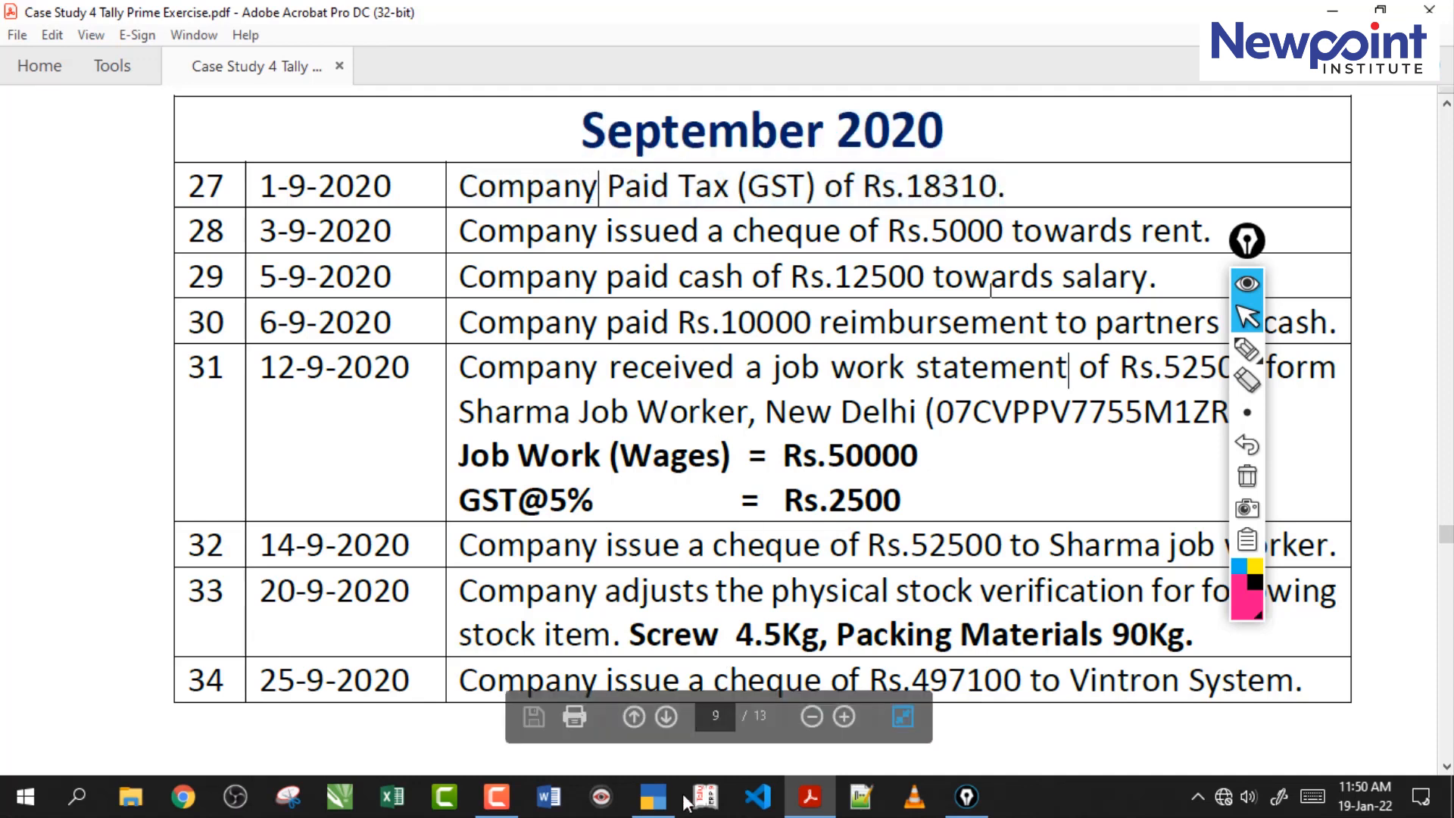
pyautogui.moveTo(459, 186); pyautogui.dragTo(897, 189)
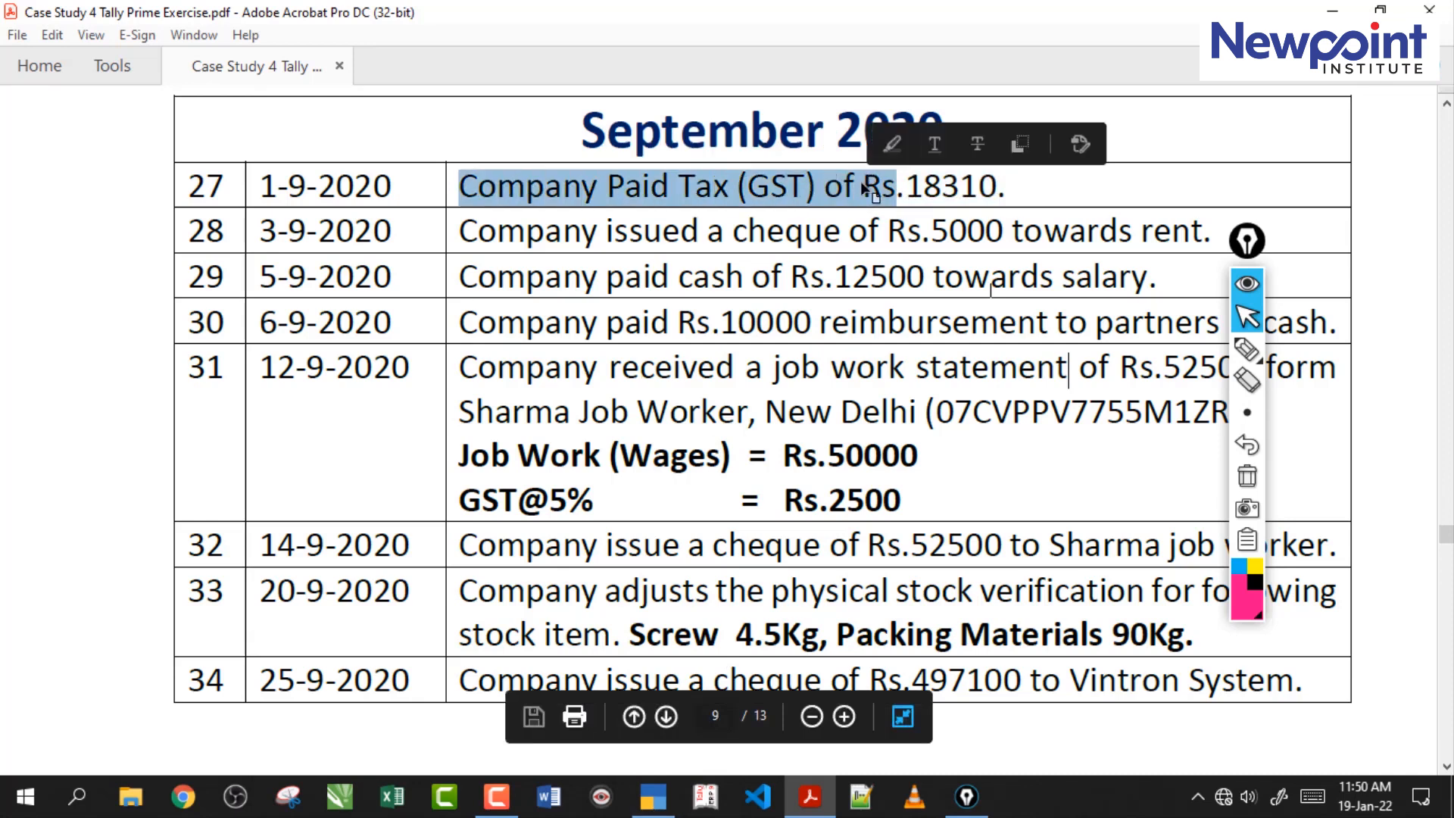
pyautogui.click(673, 190)
pyautogui.moveTo(459, 187); pyautogui.dragTo(905, 189)
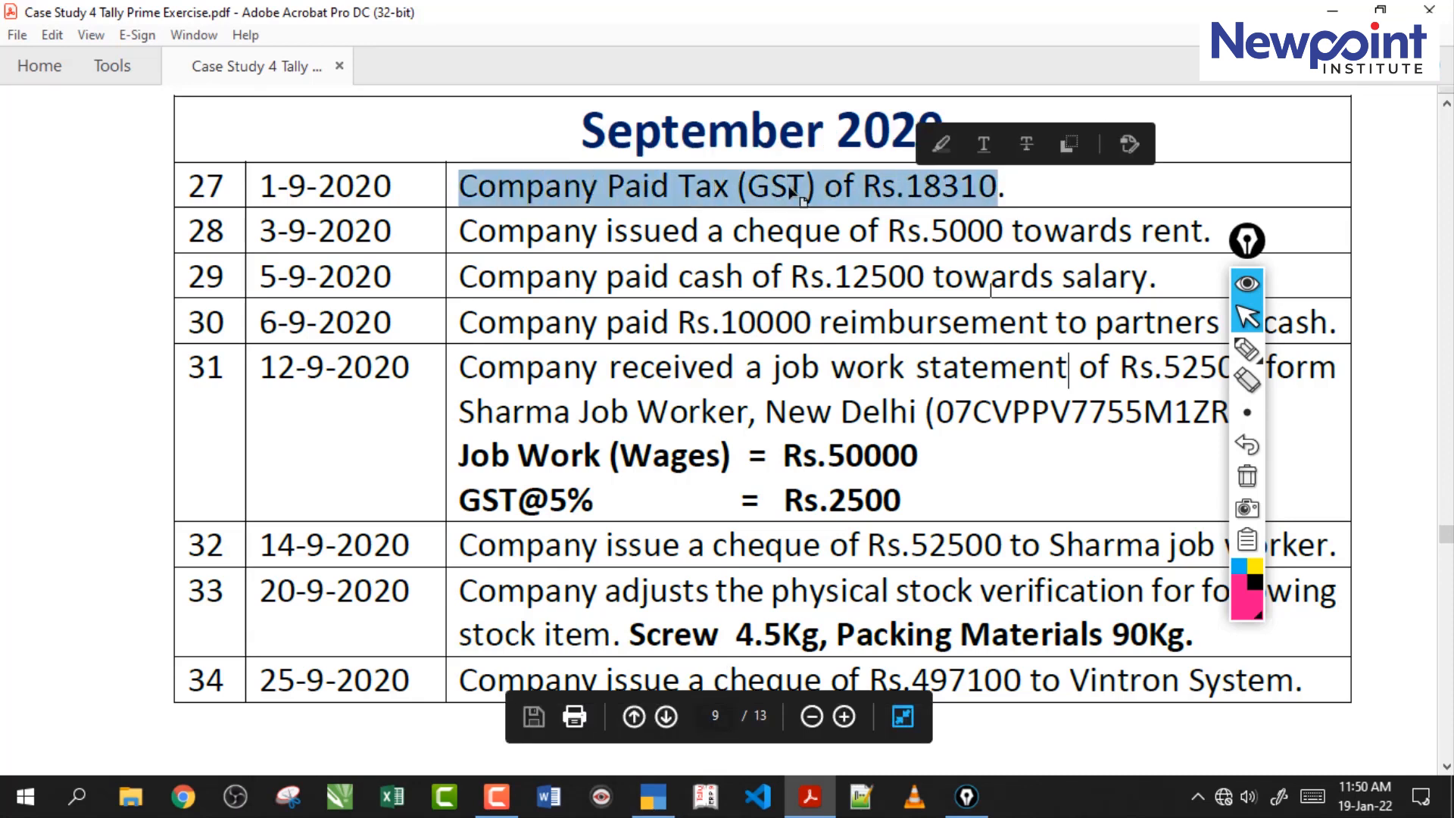
pyautogui.click(606, 190)
pyautogui.moveTo(553, 190); pyautogui.dragTo(909, 208)
pyautogui.click(906, 206)
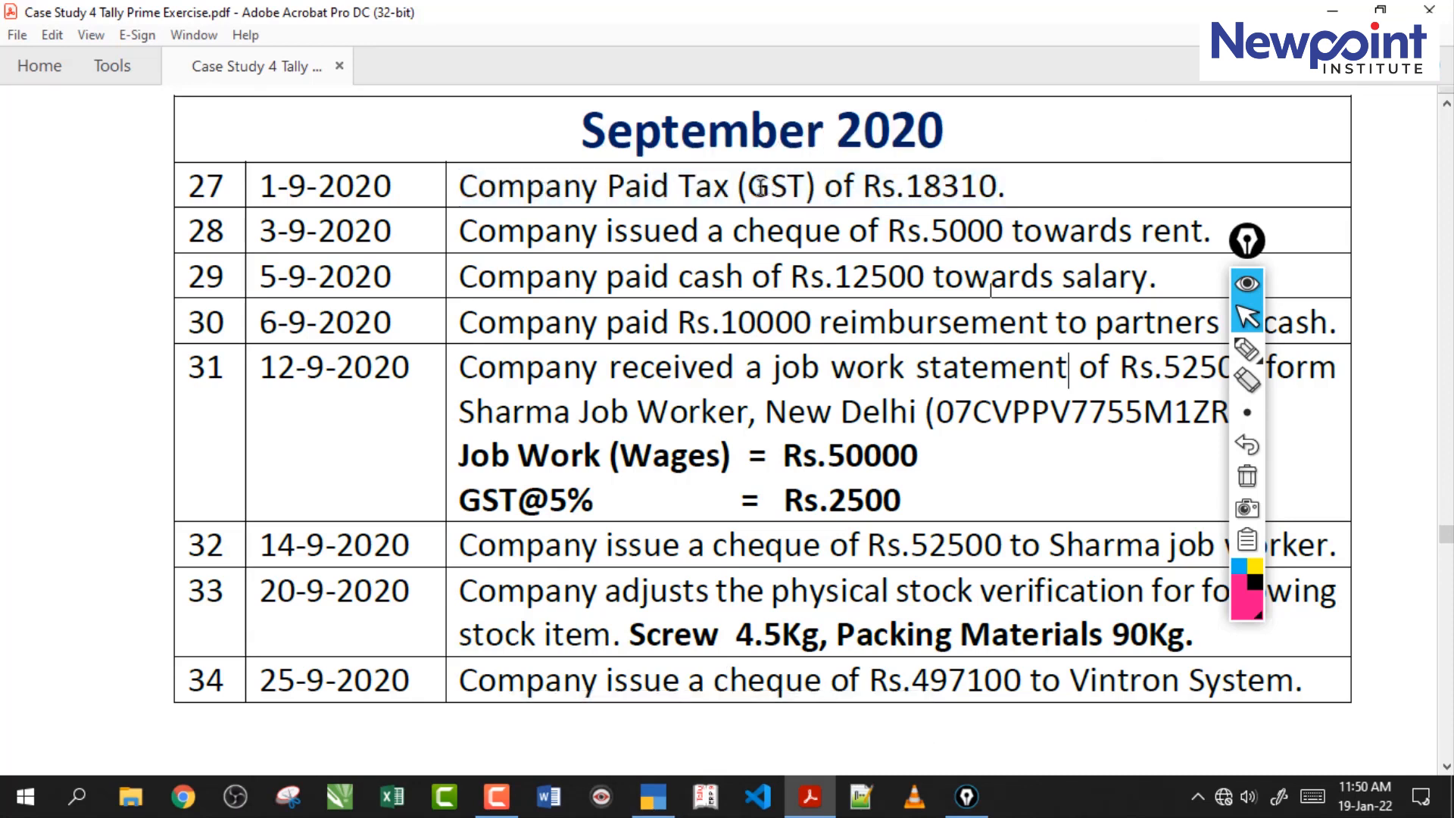
pyautogui.moveTo(459, 186); pyautogui.dragTo(946, 198)
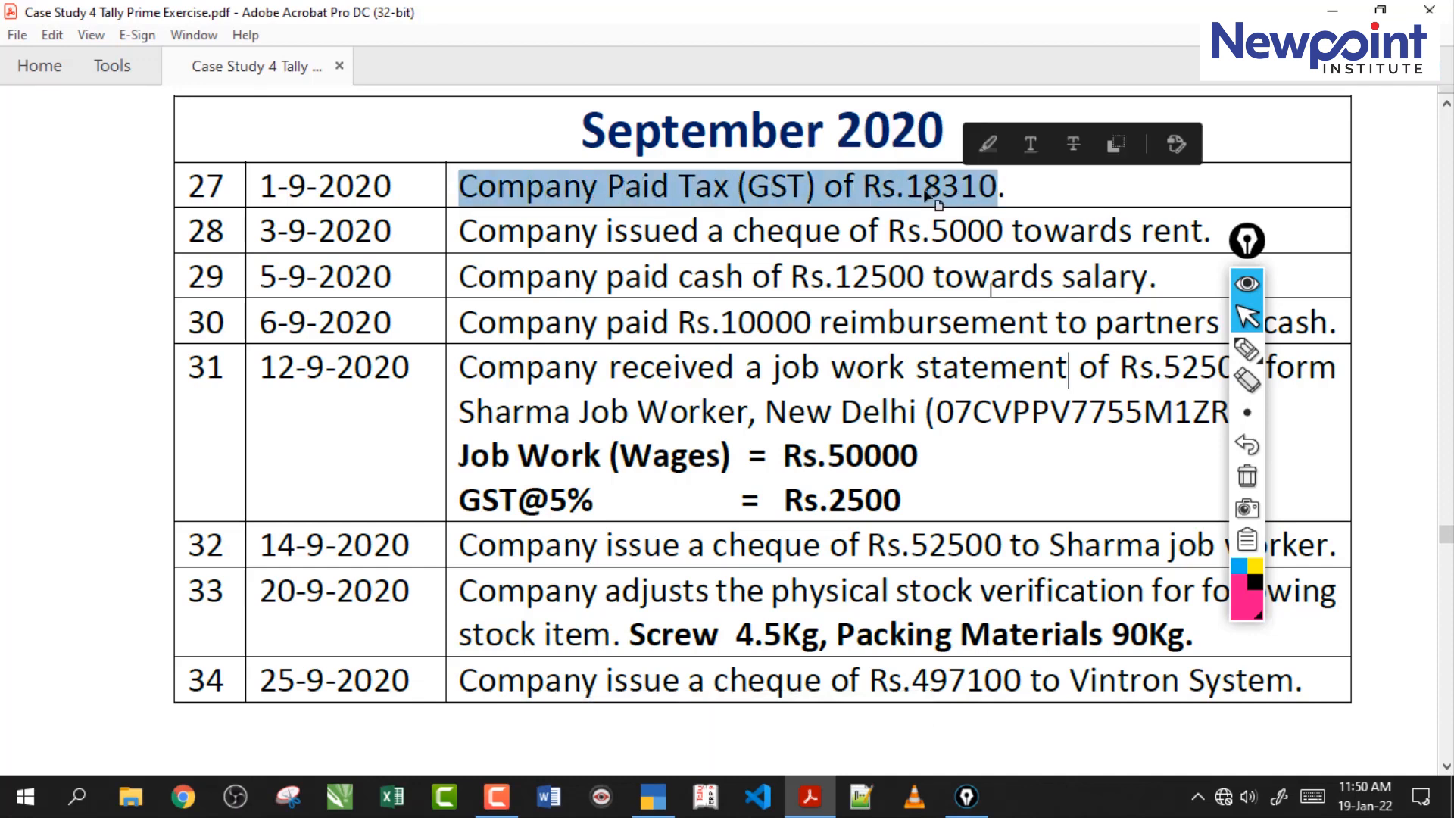
pyautogui.click(923, 191)
pyautogui.moveTo(608, 186); pyautogui.dragTo(1000, 189)
pyautogui.click(825, 190)
# Switch to TallyPrime and start a bank payment voucher dated 1-9 with the cost centre class Not Applicable.
pyautogui.click(653, 797)
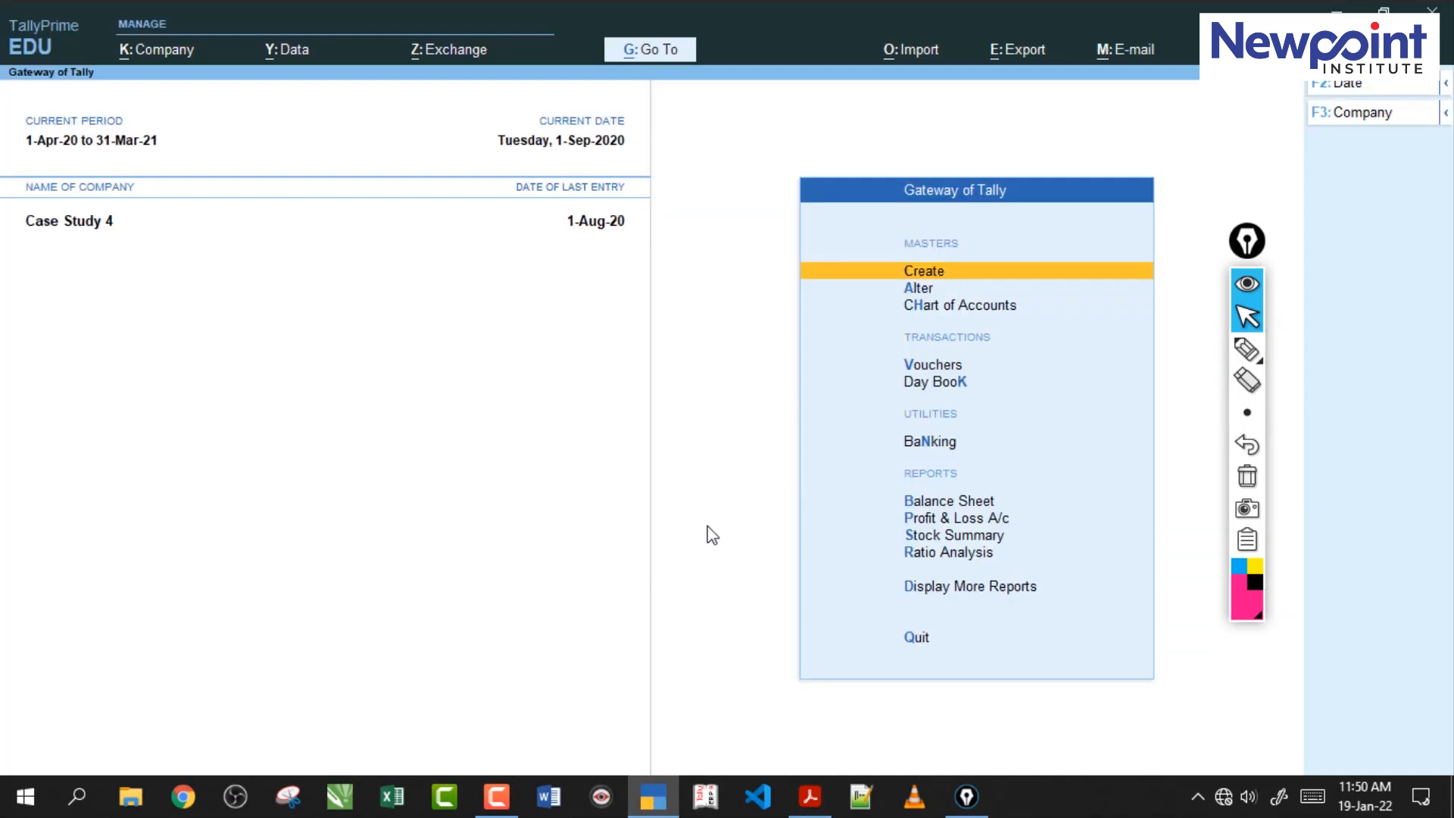
pyautogui.press('v')
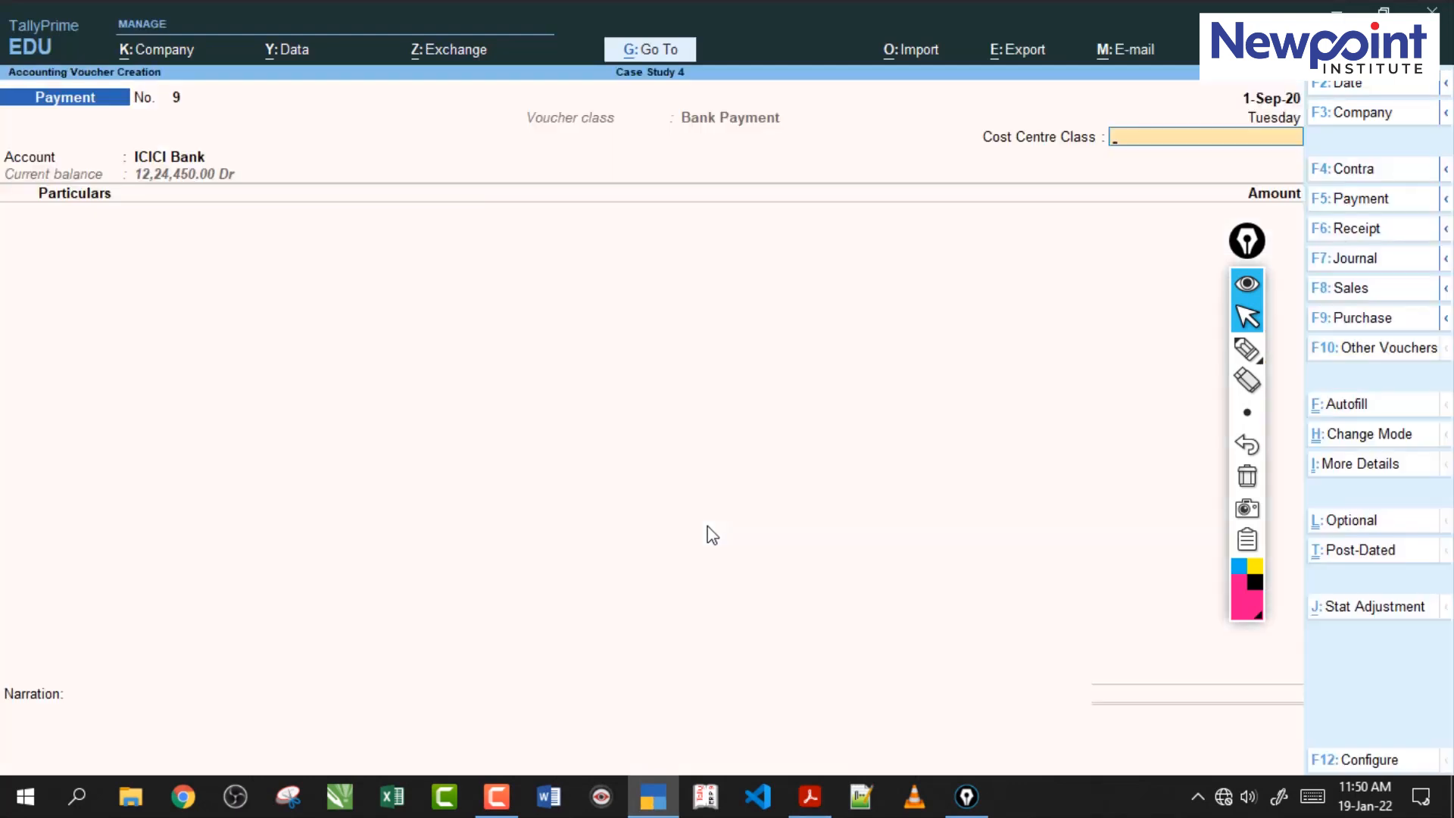
pyautogui.press('F2')
pyautogui.write('1')
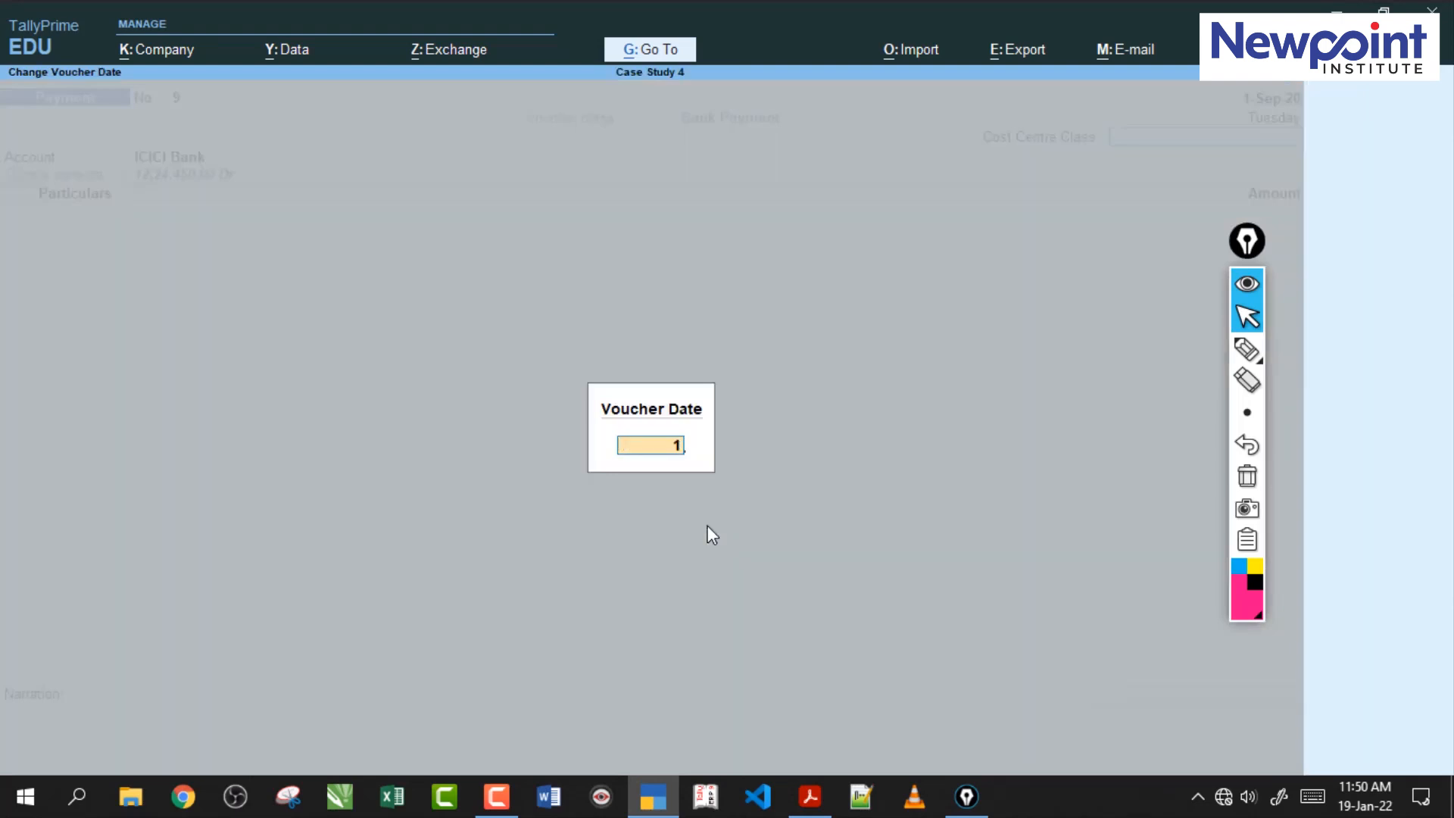
pyautogui.write('-9')
pyautogui.press('Return')
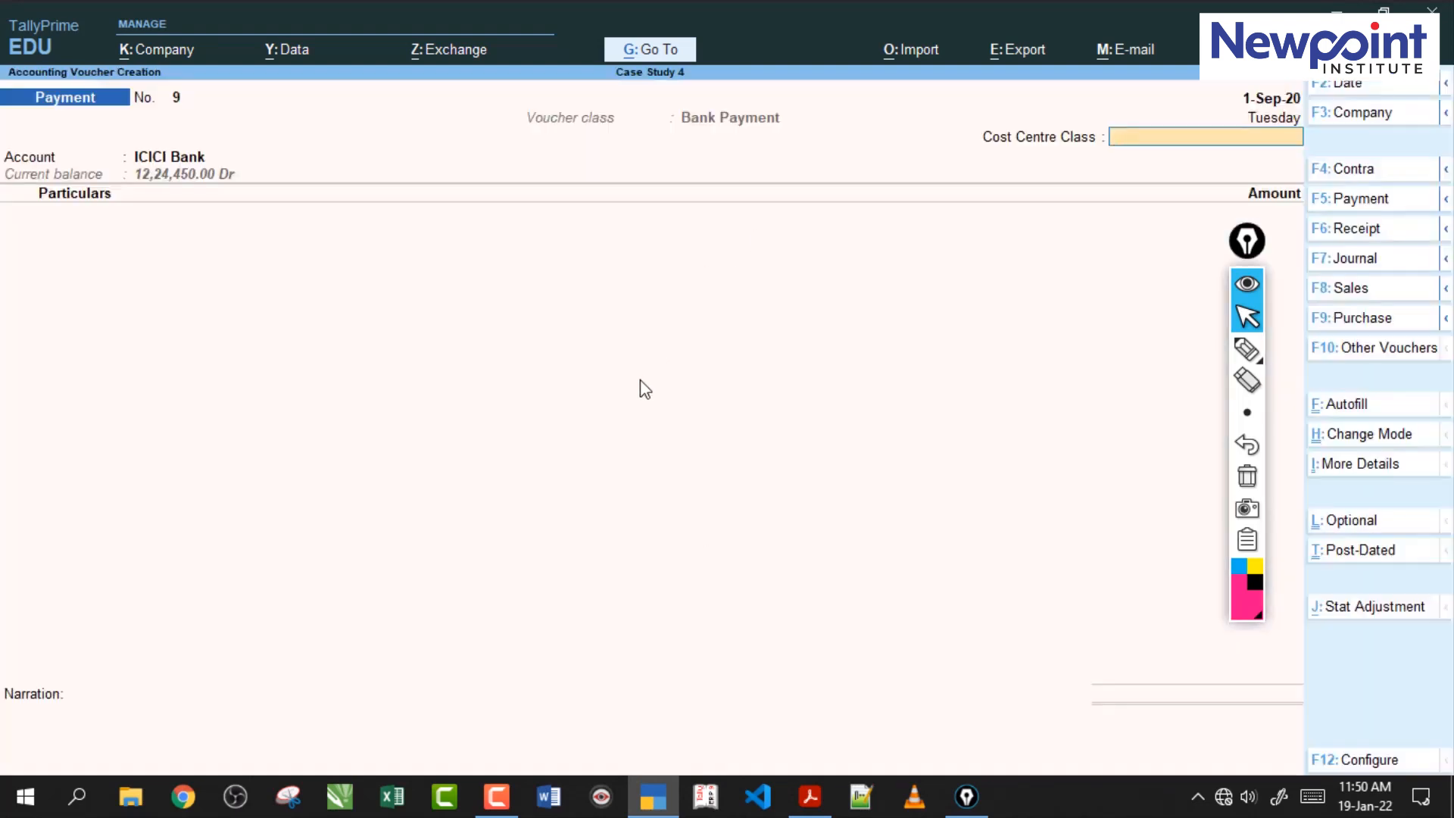
pyautogui.press('F5')
pyautogui.press('Return')
pyautogui.press('Return')
# Autofill the voucher as a regular GST Stat Payment for the period 1-Jul-20 to 31-Aug-20.
pyautogui.click(1347, 407)
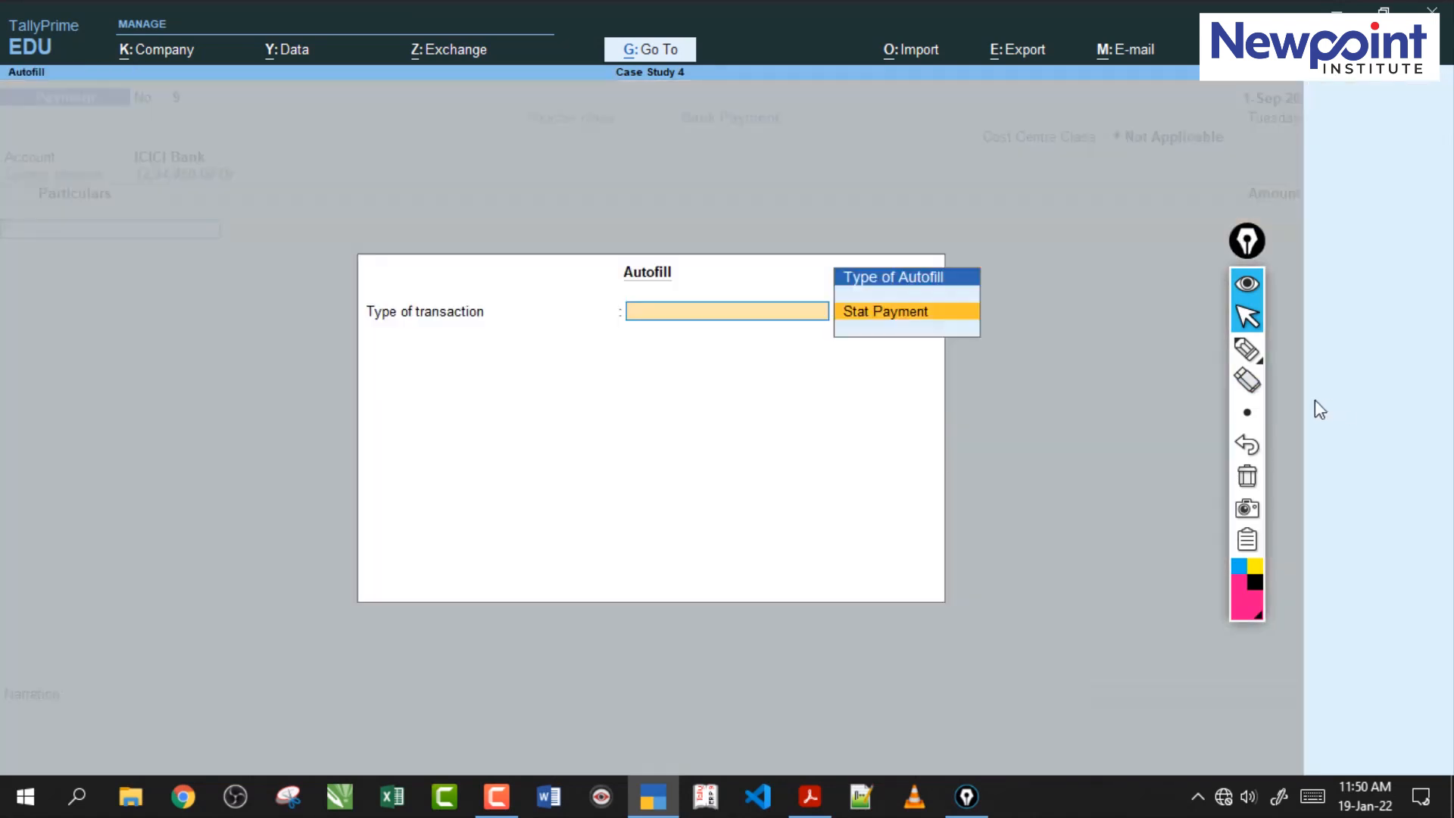
pyautogui.click(929, 328)
pyautogui.click(929, 328)
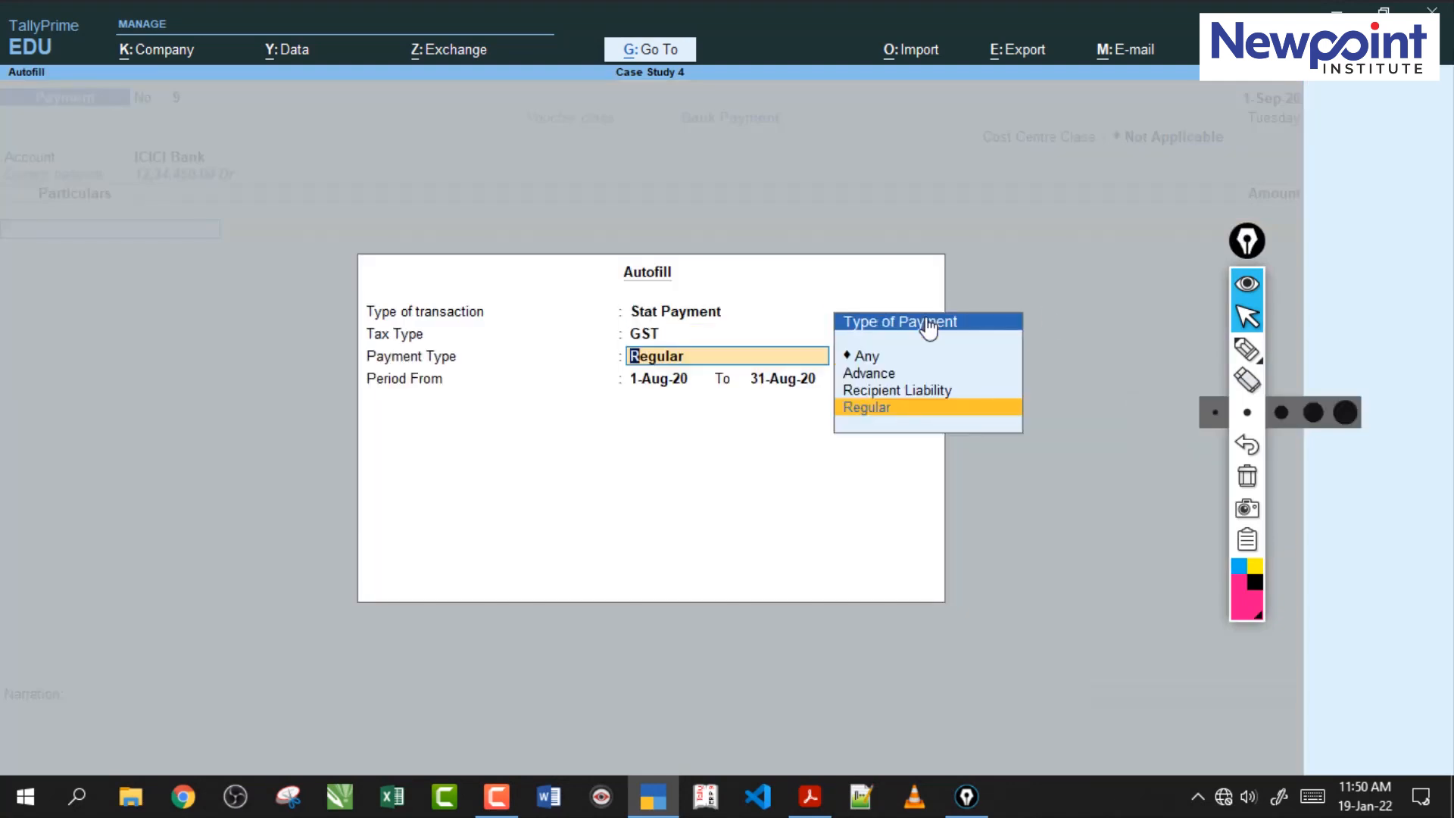
pyautogui.press('Return')
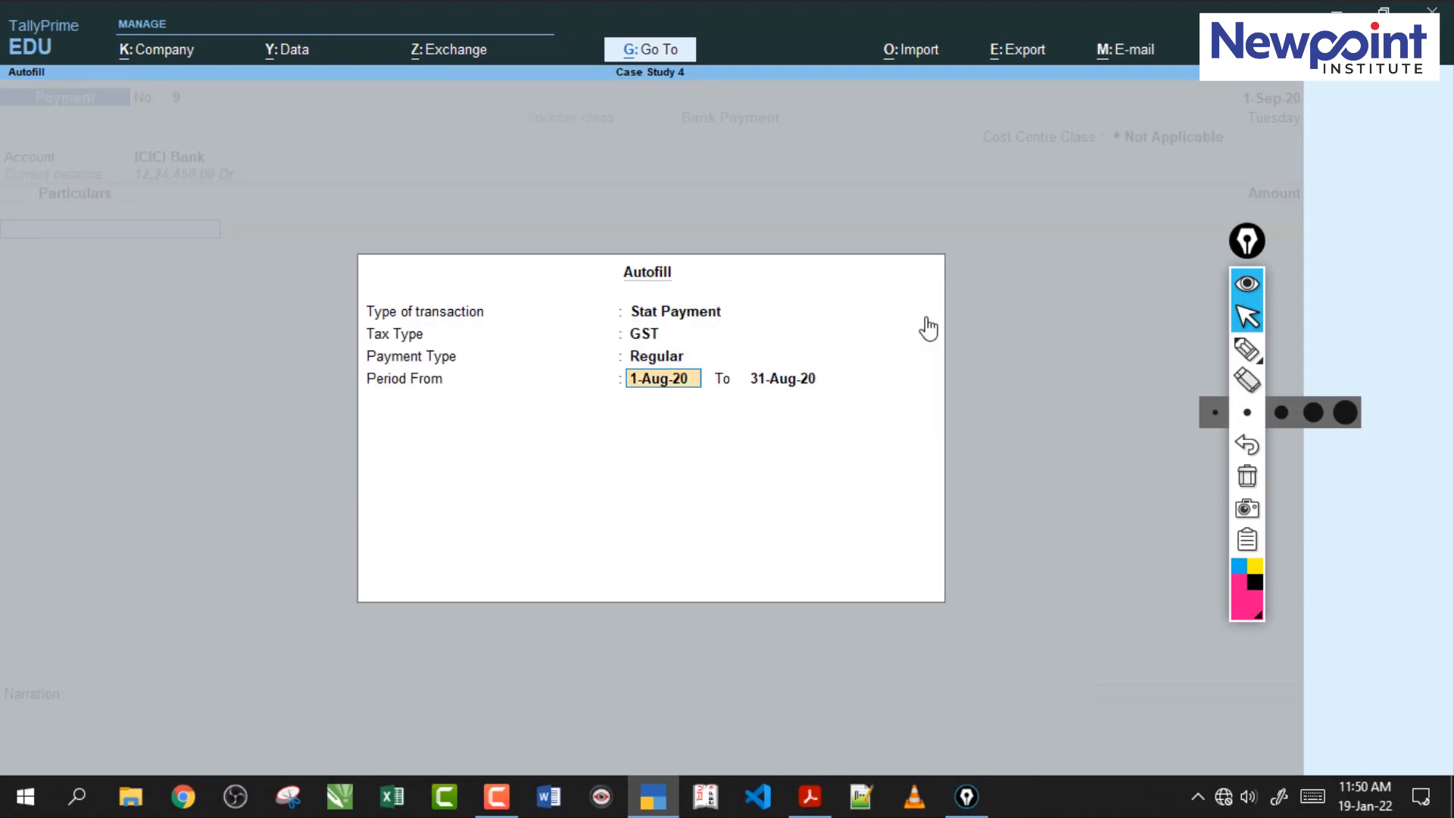
pyautogui.press('Return')
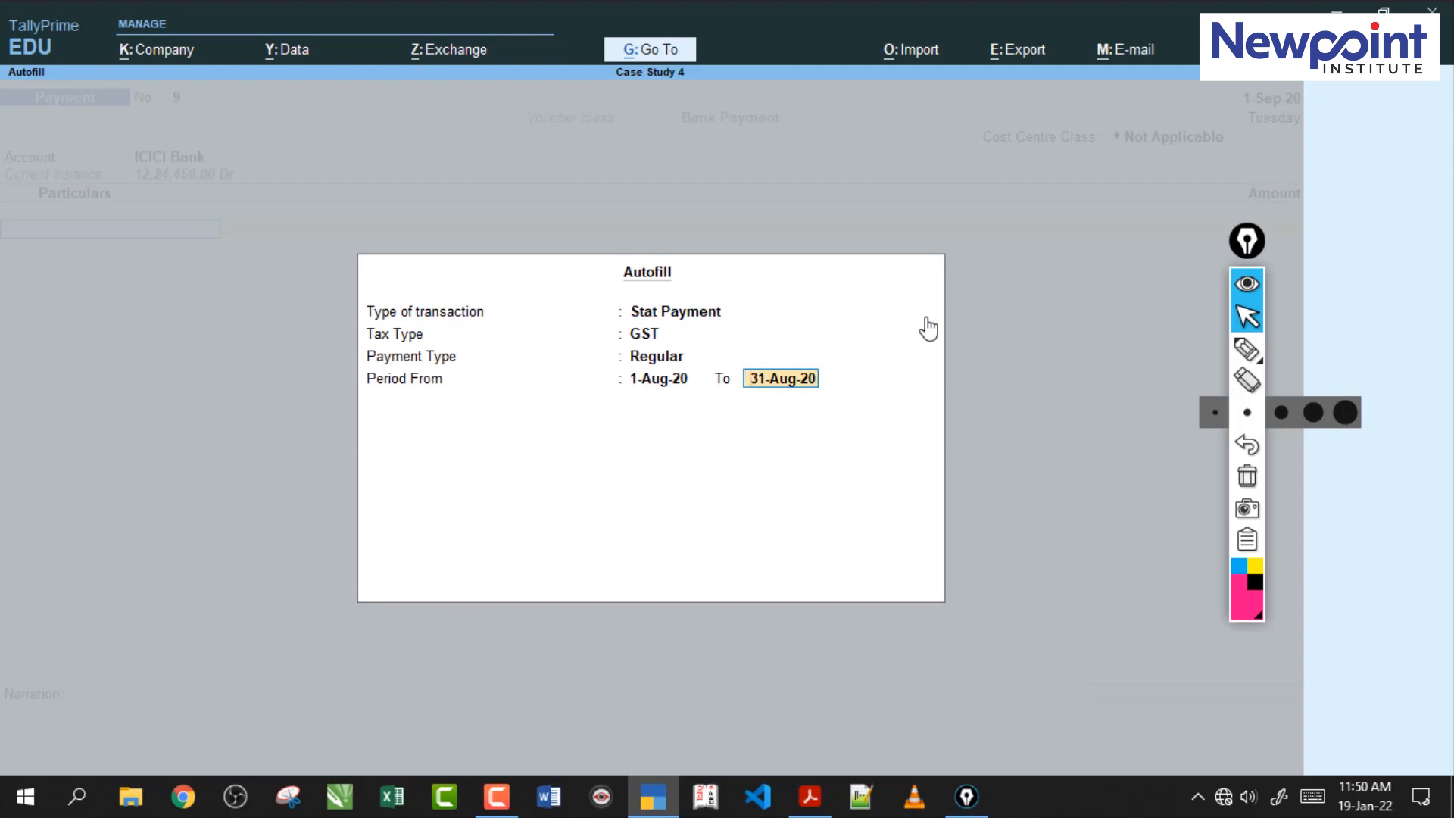
pyautogui.press('BackSpace')
pyautogui.write('1-7')
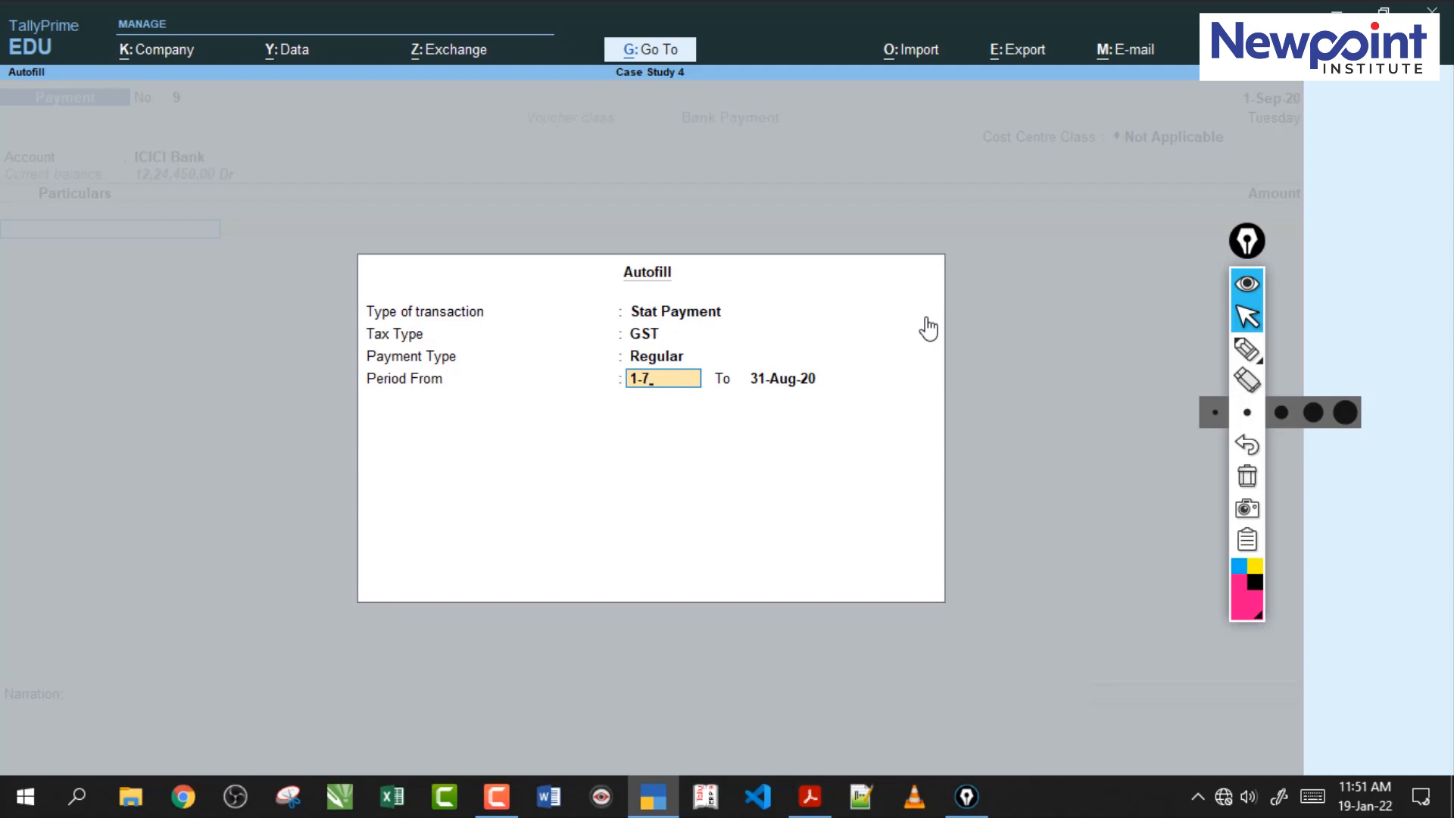
pyautogui.press('Return')
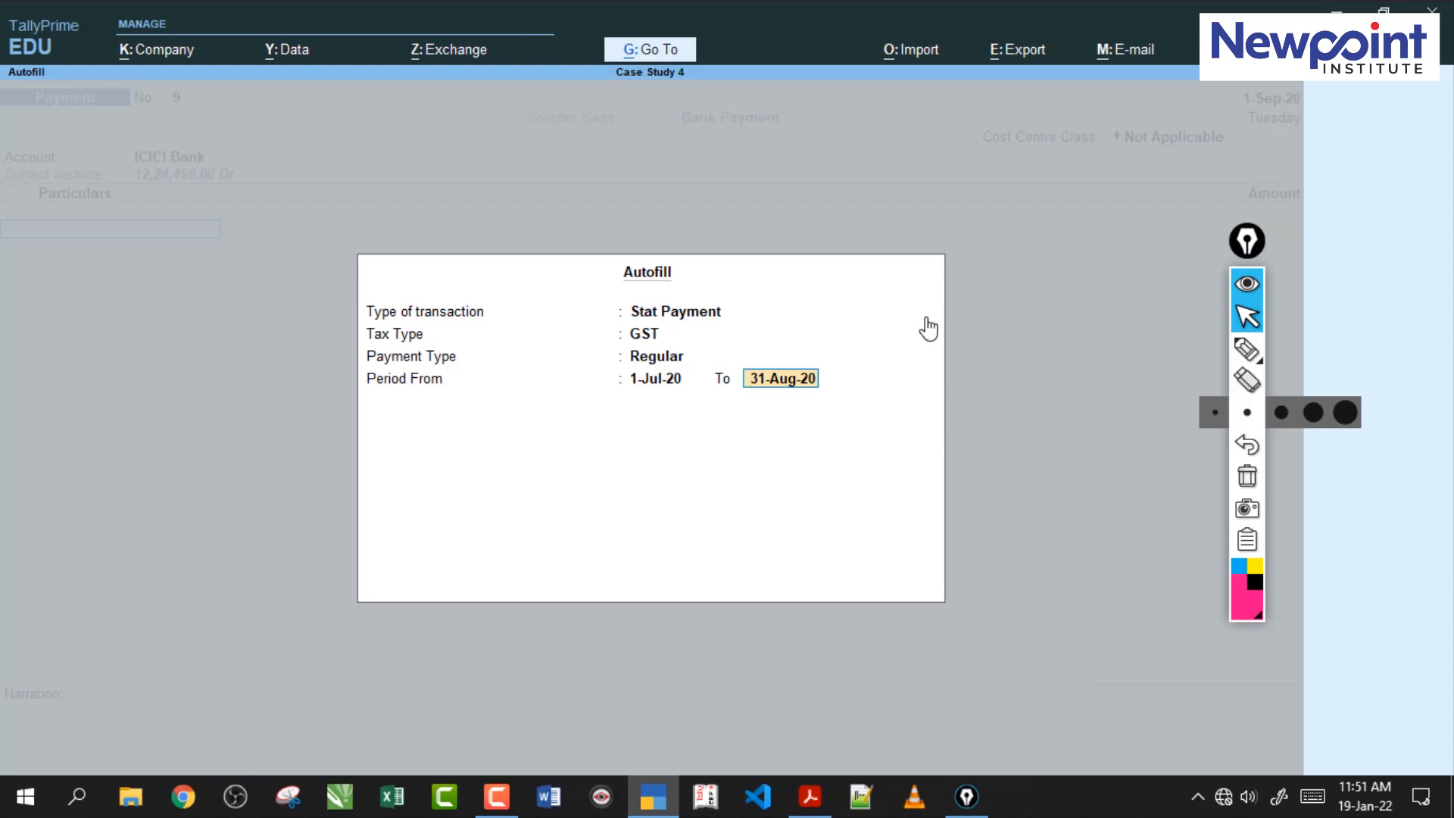
pyautogui.press('Return')
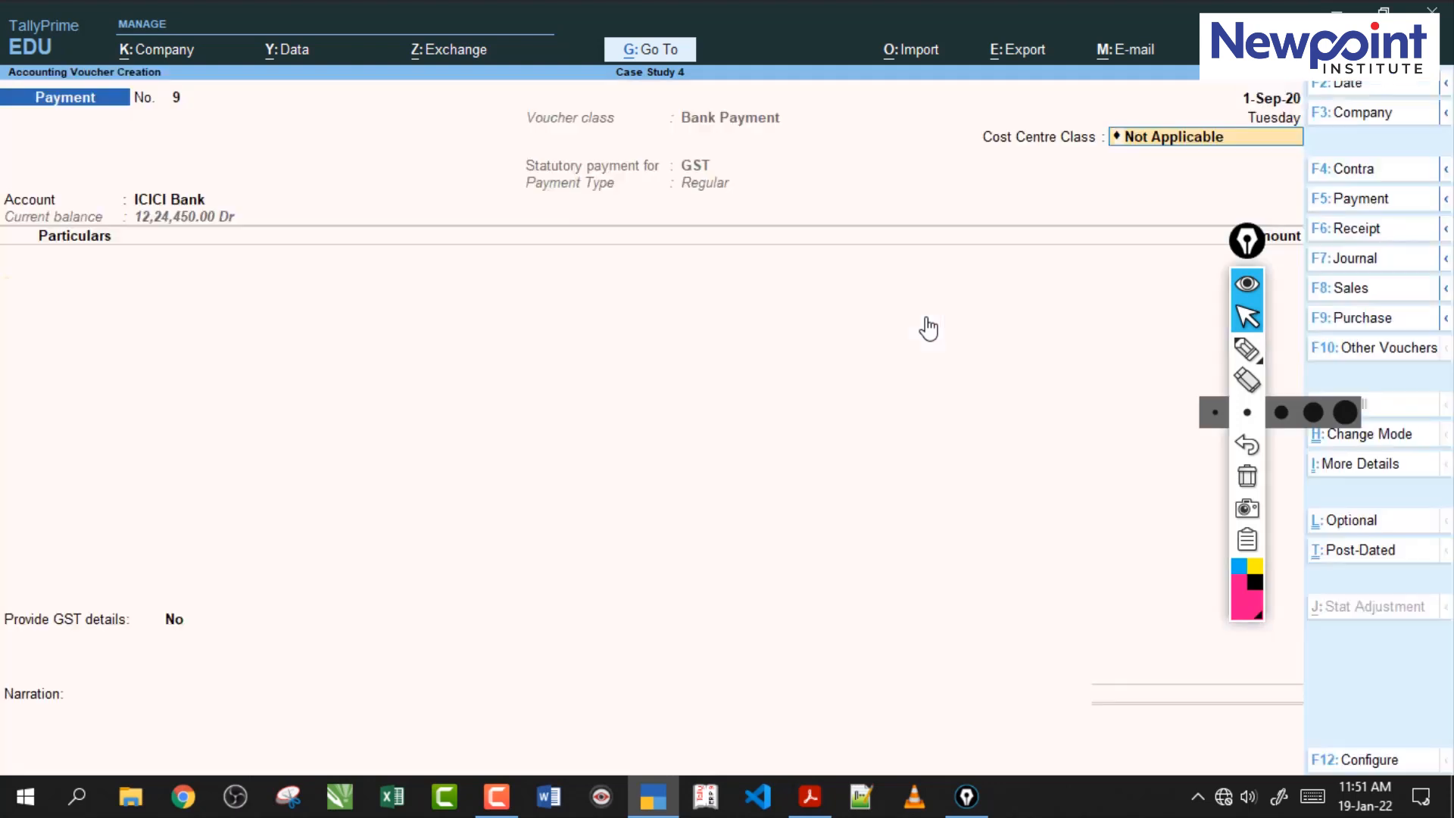
# Add the Cgst ledger to the payment with an amount of 9,155, checking the tax total in the case study PDF.
pyautogui.press('Return')
pyautogui.write('C')
pyautogui.press('Down')
pyautogui.press('Return')
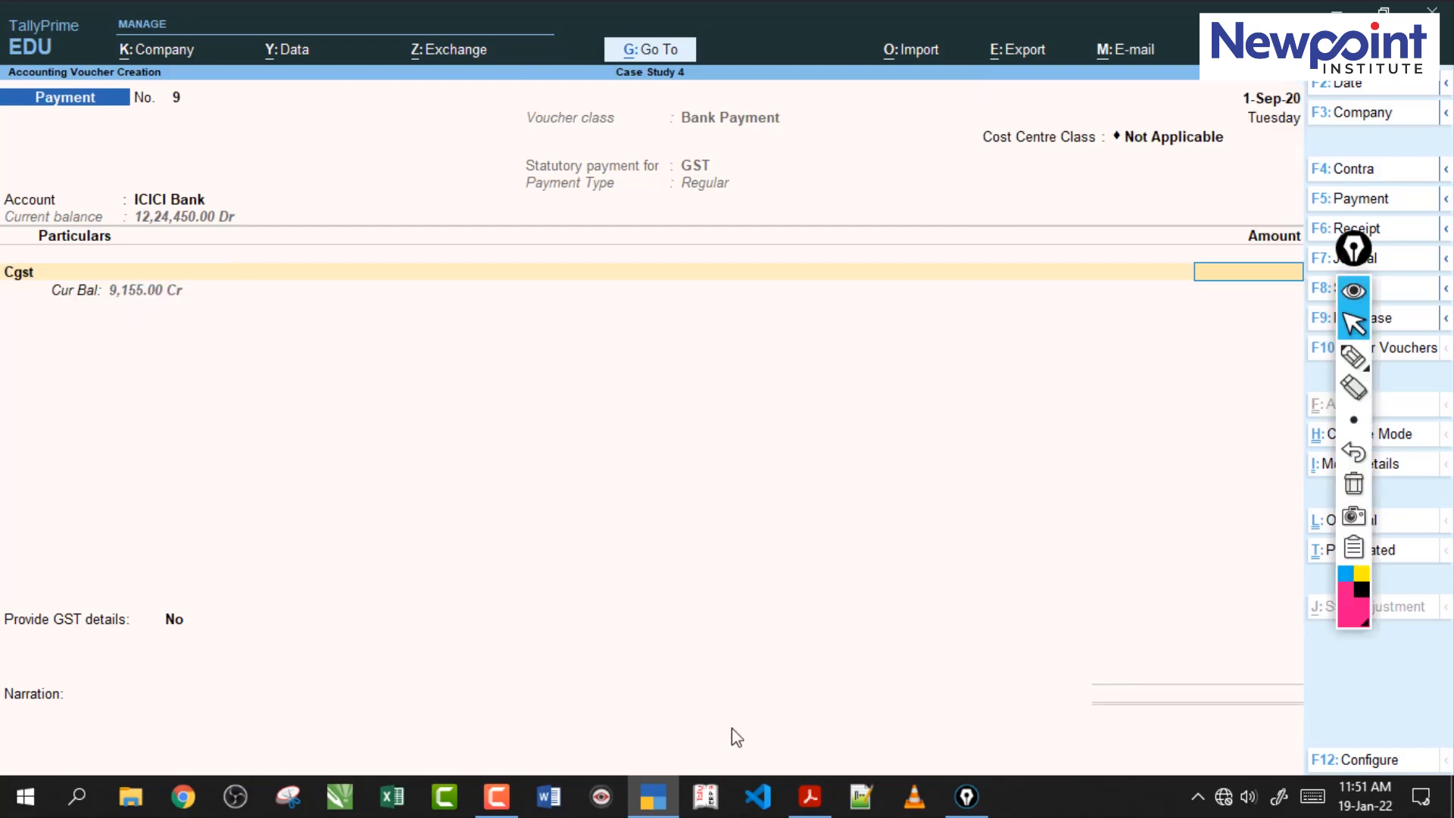
pyautogui.click(810, 796)
pyautogui.moveTo(907, 185); pyautogui.dragTo(996, 185)
pyautogui.click(996, 186)
pyautogui.click(653, 796)
pyautogui.write('9,155')
pyautogui.press('Return')
# Add the Sgst ledger to the payment with an amount of 9155.
pyautogui.write('S')
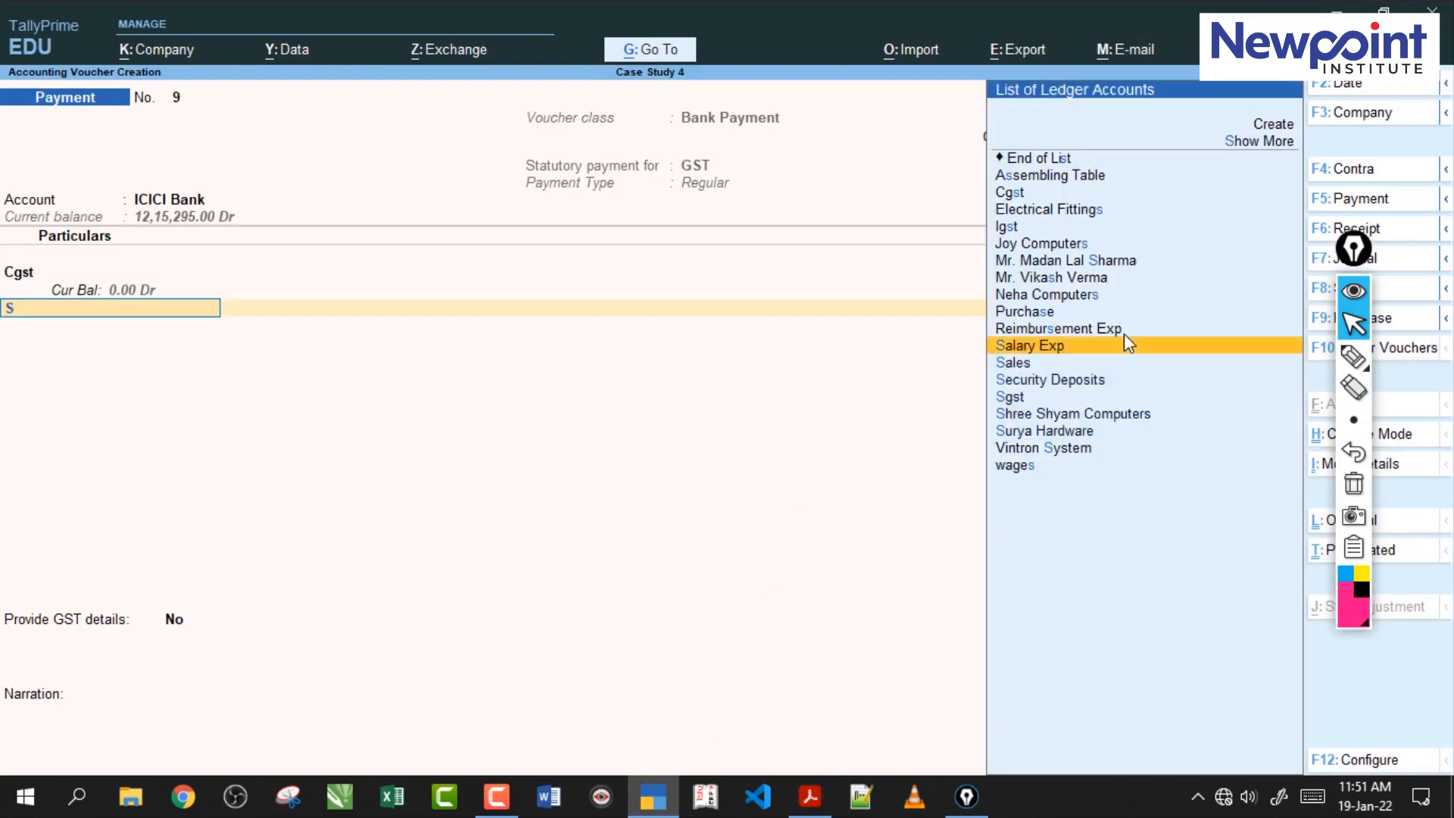
pyautogui.press('Down')
pyautogui.press('Down')
pyautogui.press('Down')
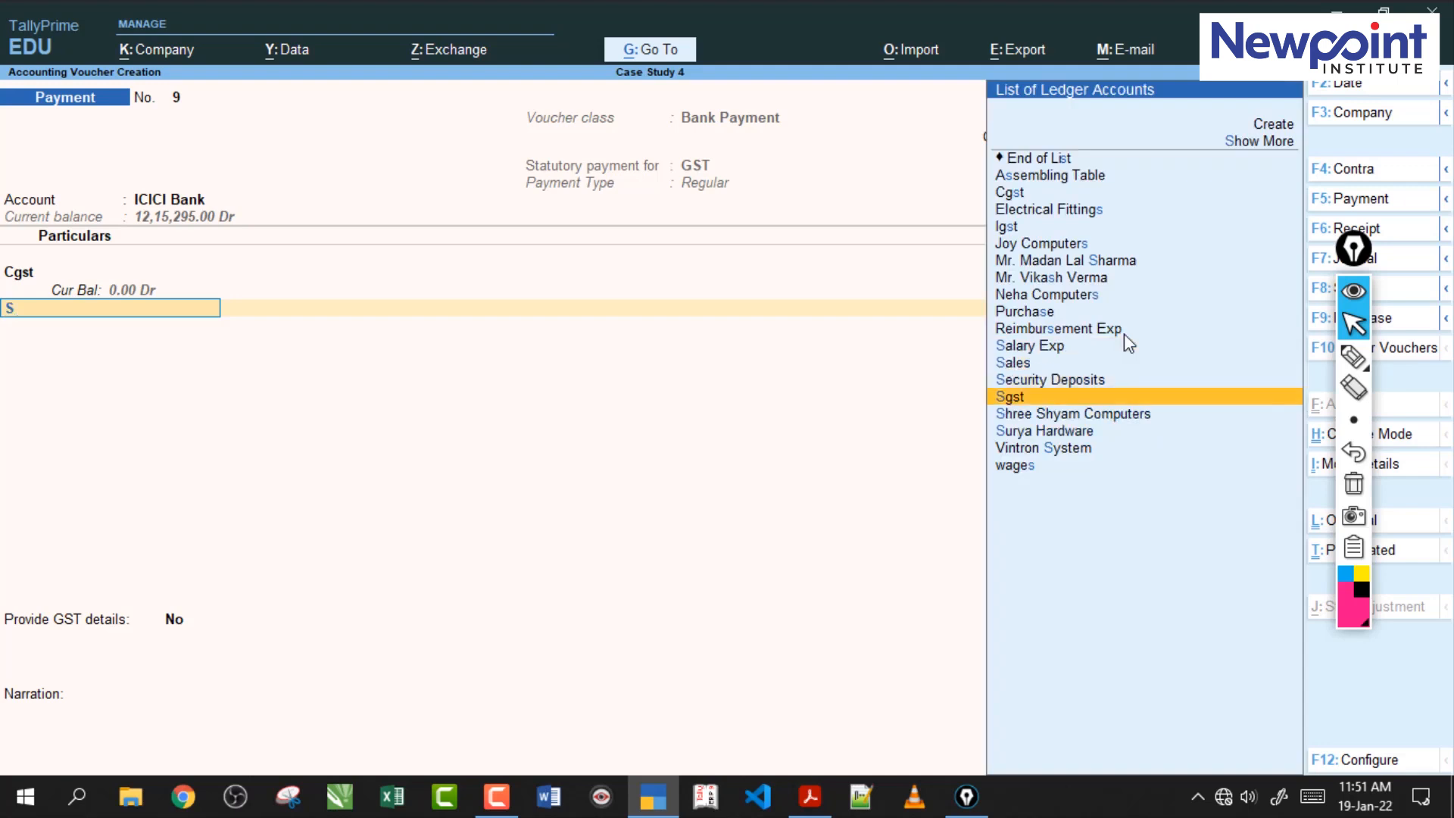
pyautogui.press('Return')
pyautogui.write('9155')
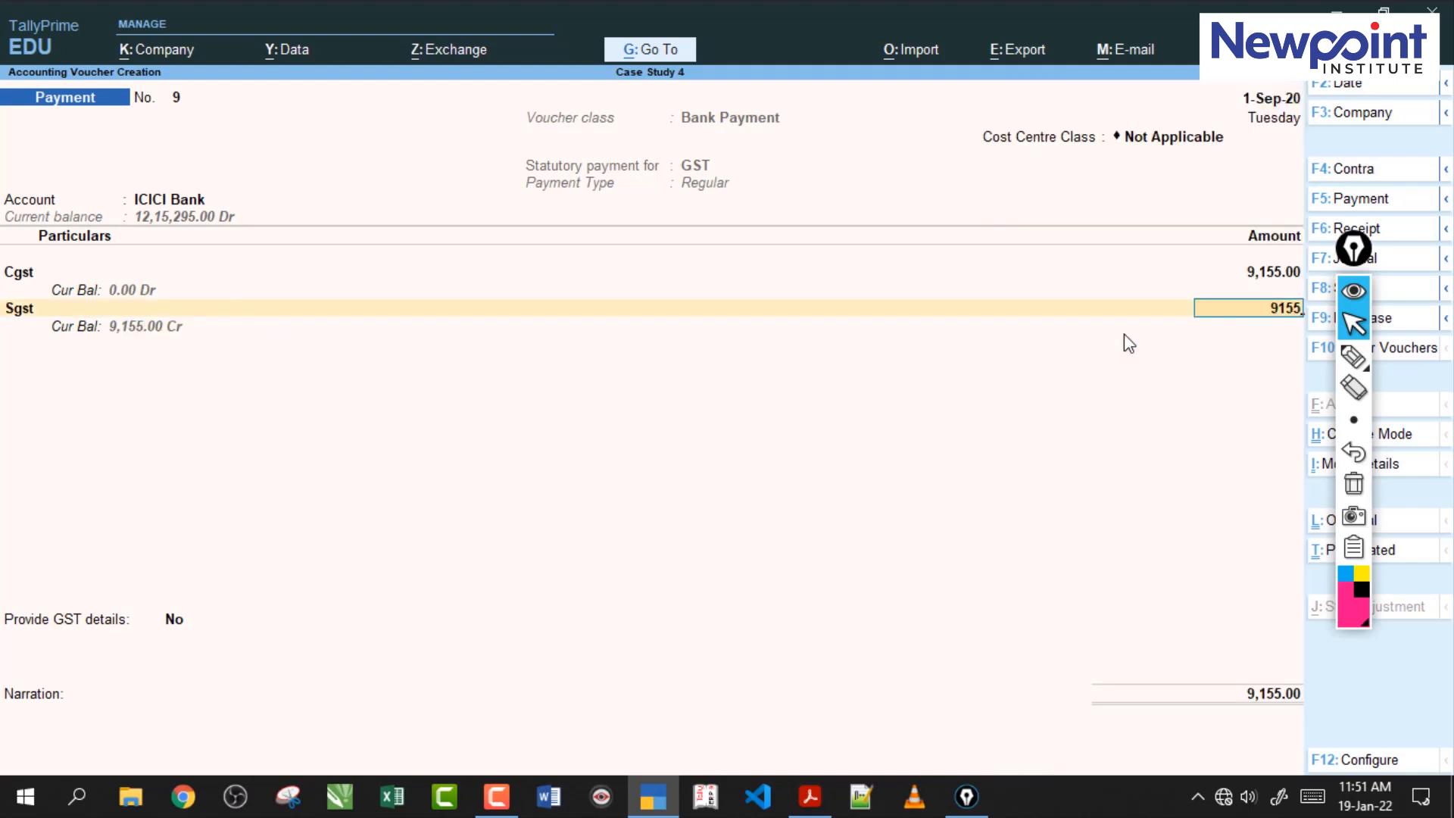
pyautogui.press('Return')
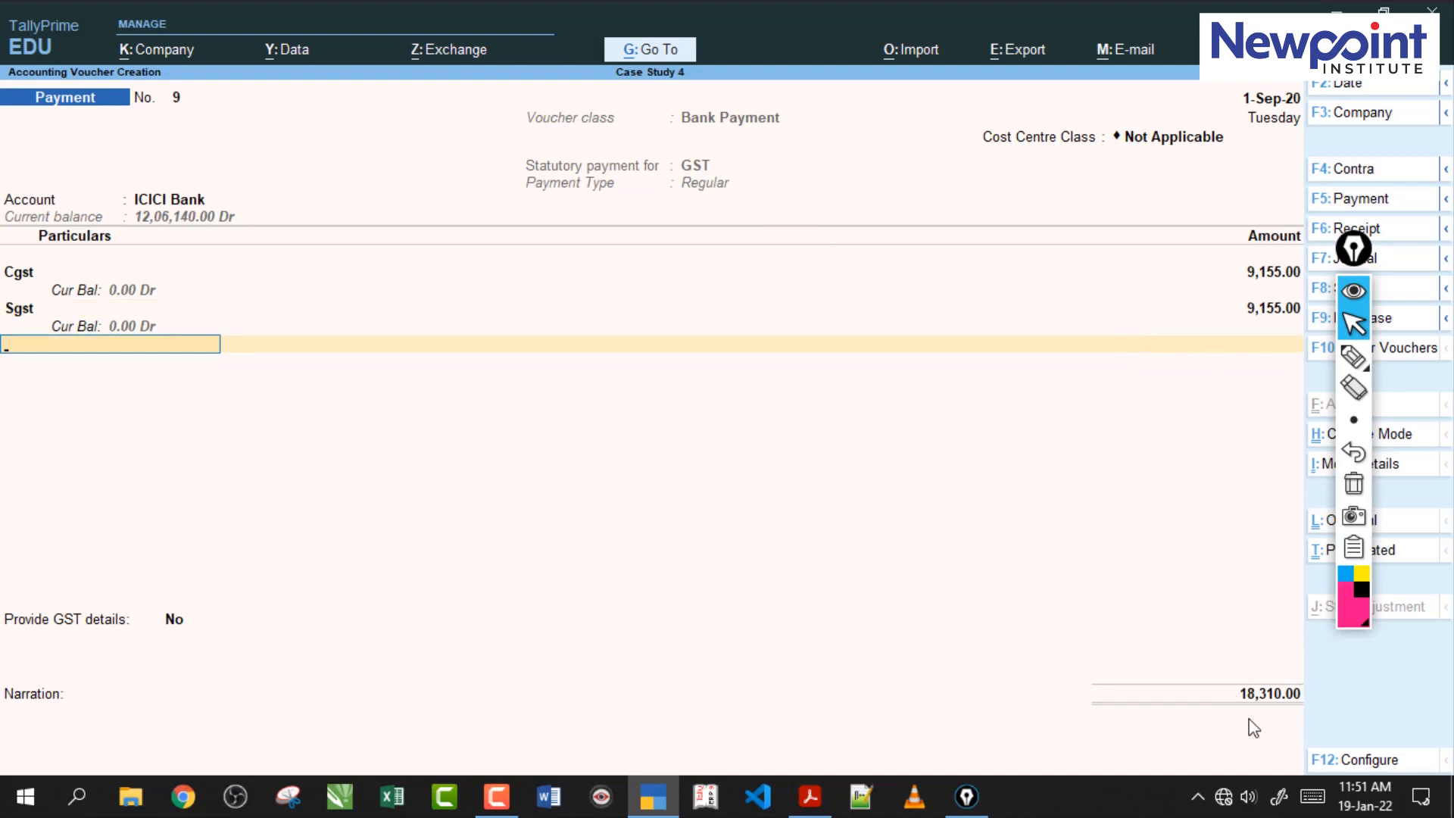
pyautogui.click(1354, 356)
pyautogui.moveTo(1297, 671)
pyautogui.mouseDown()
pyautogui.moveTo(1227, 723)
pyautogui.moveTo(1254, 606)
pyautogui.mouseUp()
pyautogui.click(1353, 483)
pyautogui.click(1353, 324)
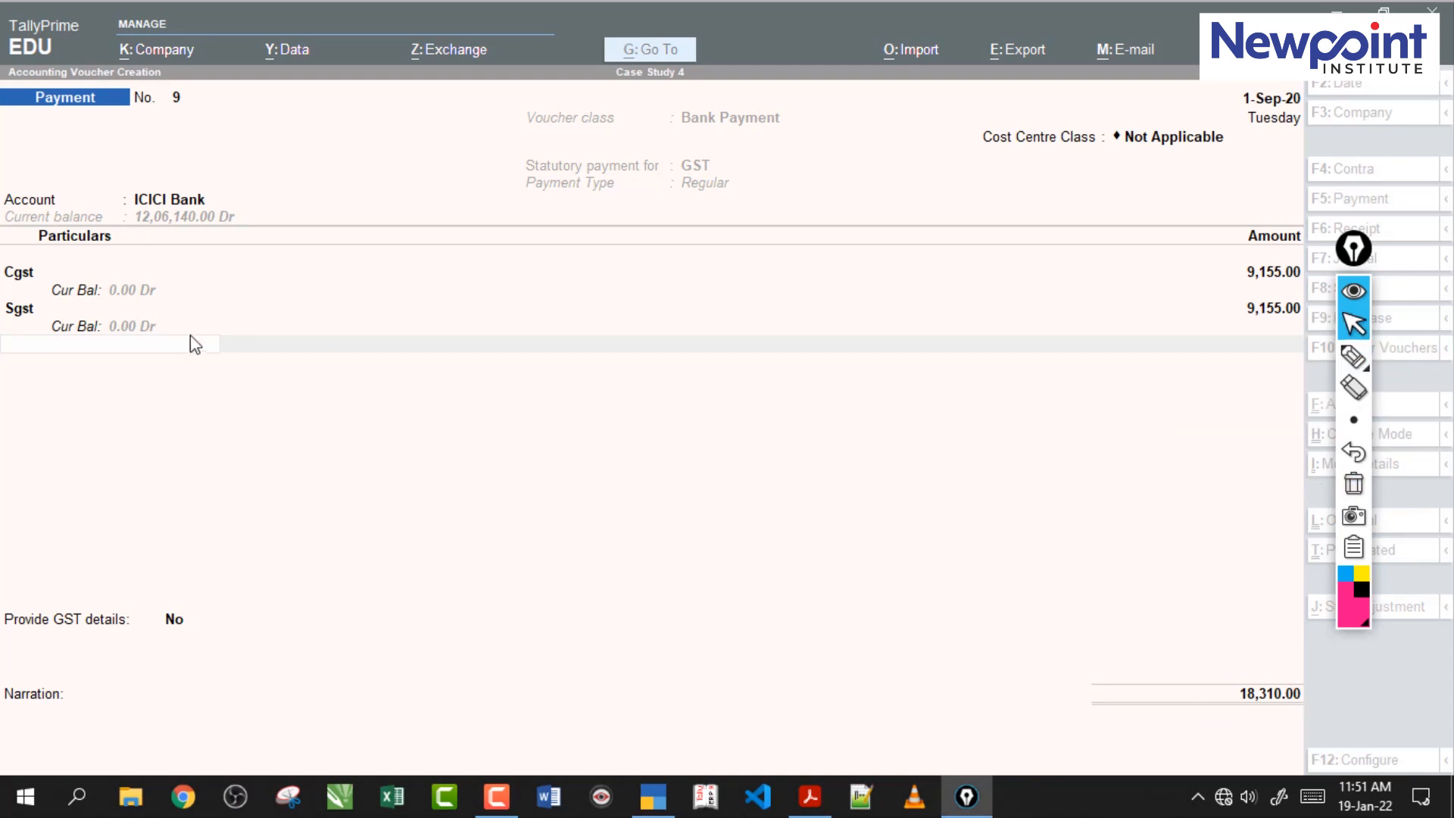
# Accept the Cheque bank allocation for ICICI Bank and save the GST payment voucher.
pyautogui.click(198, 342)
pyautogui.hotkey('ctrl', 'a')
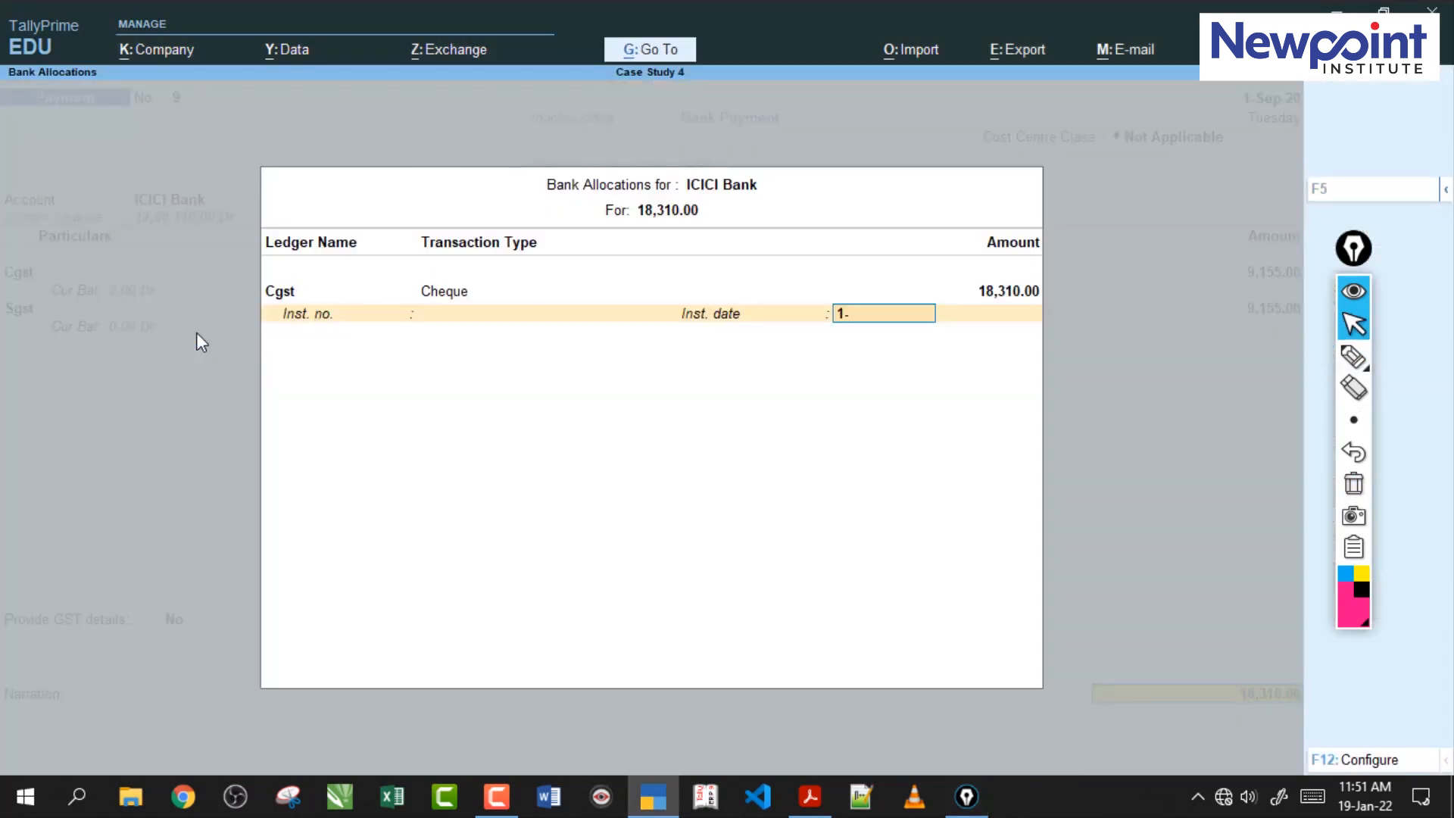
pyautogui.press('Return')
pyautogui.press('Return')
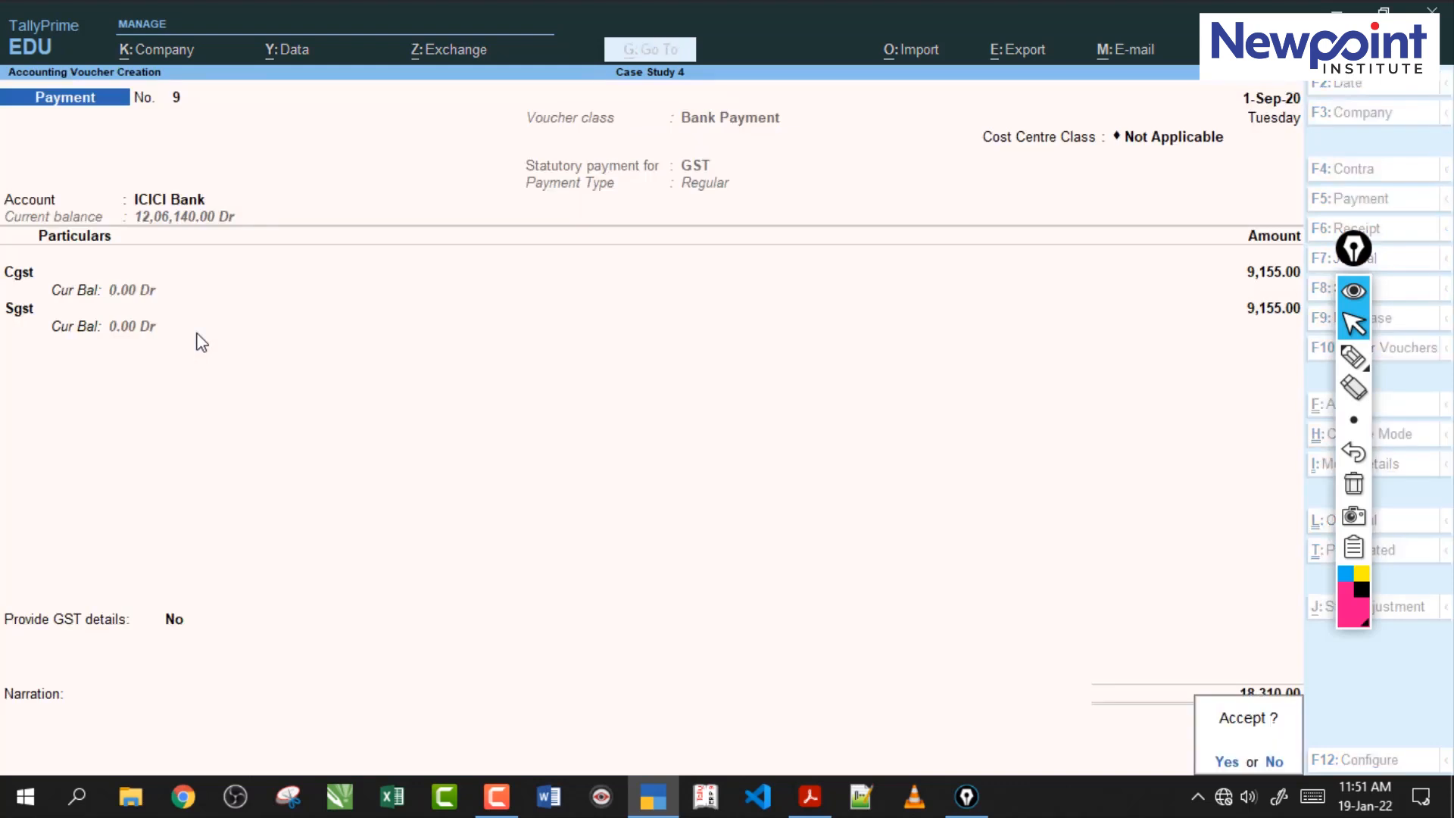
pyautogui.press('Return')
# Switch to the case study PDF and examine the rent, salary and reimbursement transactions, especially the rent cheque of 3-9-2020.
pyautogui.click(809, 796)
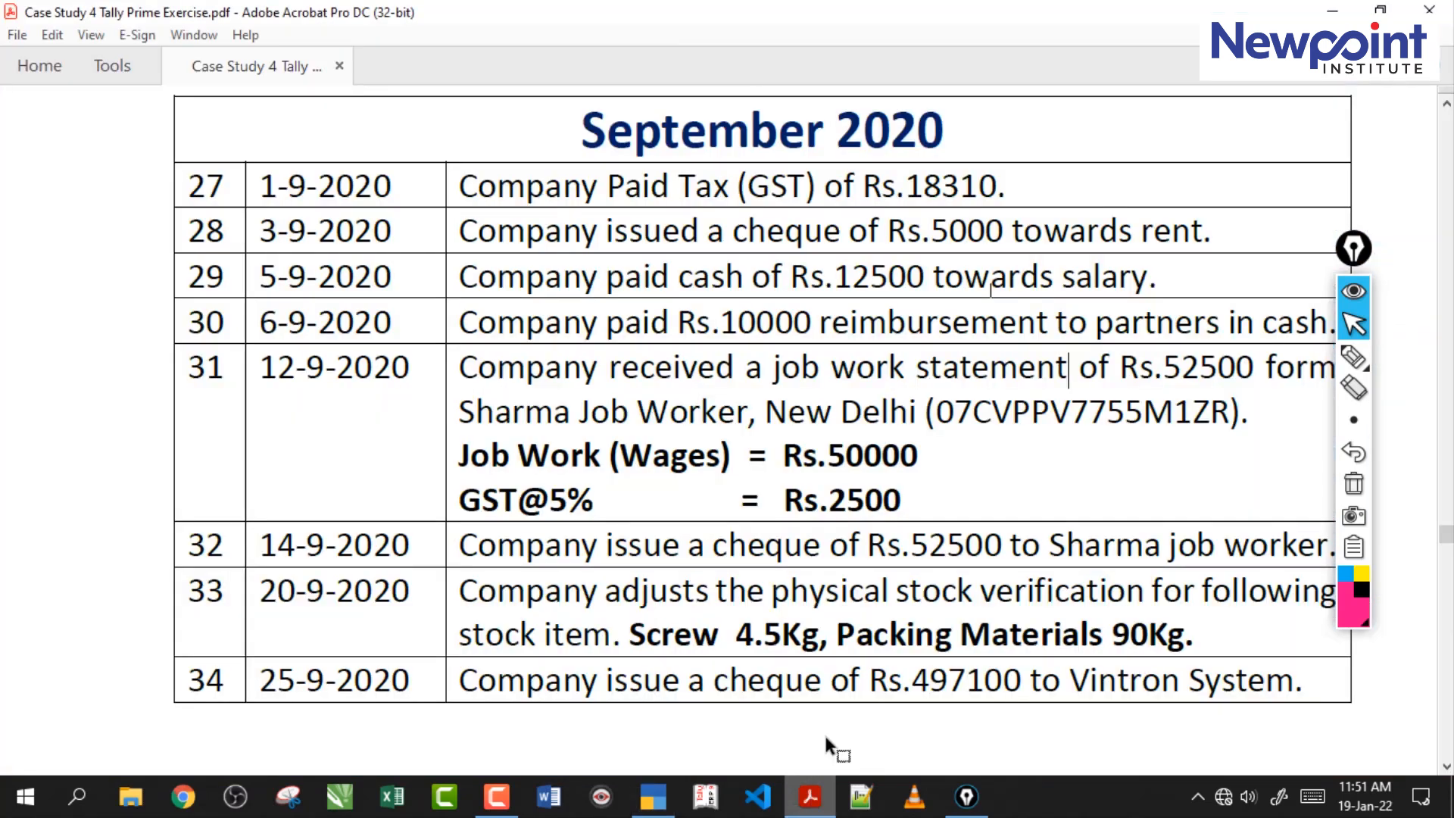
pyautogui.moveTo(459, 231); pyautogui.dragTo(939, 233)
pyautogui.moveTo(1134, 231); pyautogui.dragTo(794, 228)
pyautogui.moveTo(1030, 278); pyautogui.dragTo(727, 280)
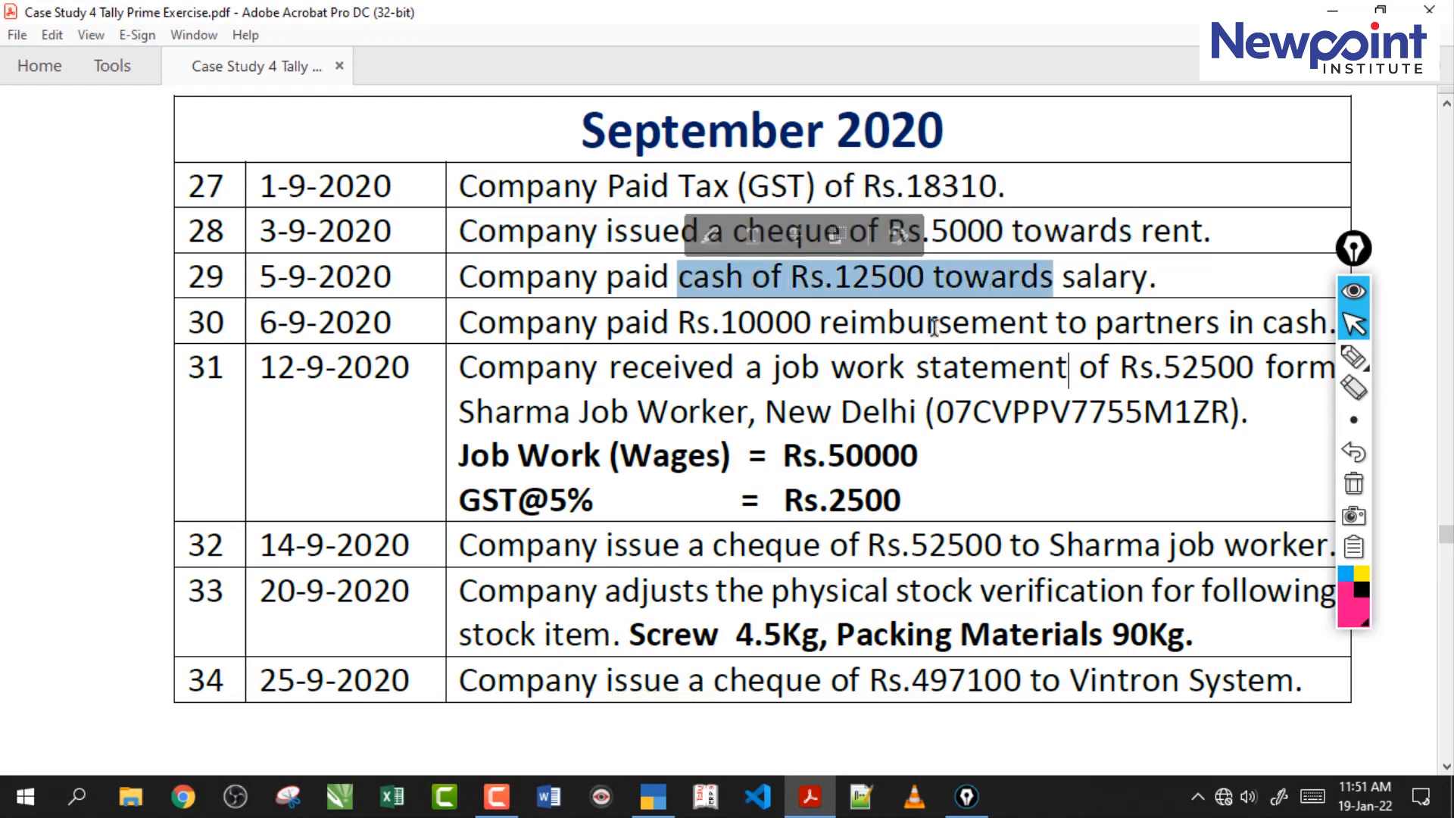
pyautogui.moveTo(1049, 324); pyautogui.dragTo(677, 324)
pyautogui.click(754, 337)
pyautogui.moveTo(459, 231); pyautogui.dragTo(733, 231)
pyautogui.click(1007, 231)
pyautogui.moveTo(849, 231); pyautogui.dragTo(1133, 231)
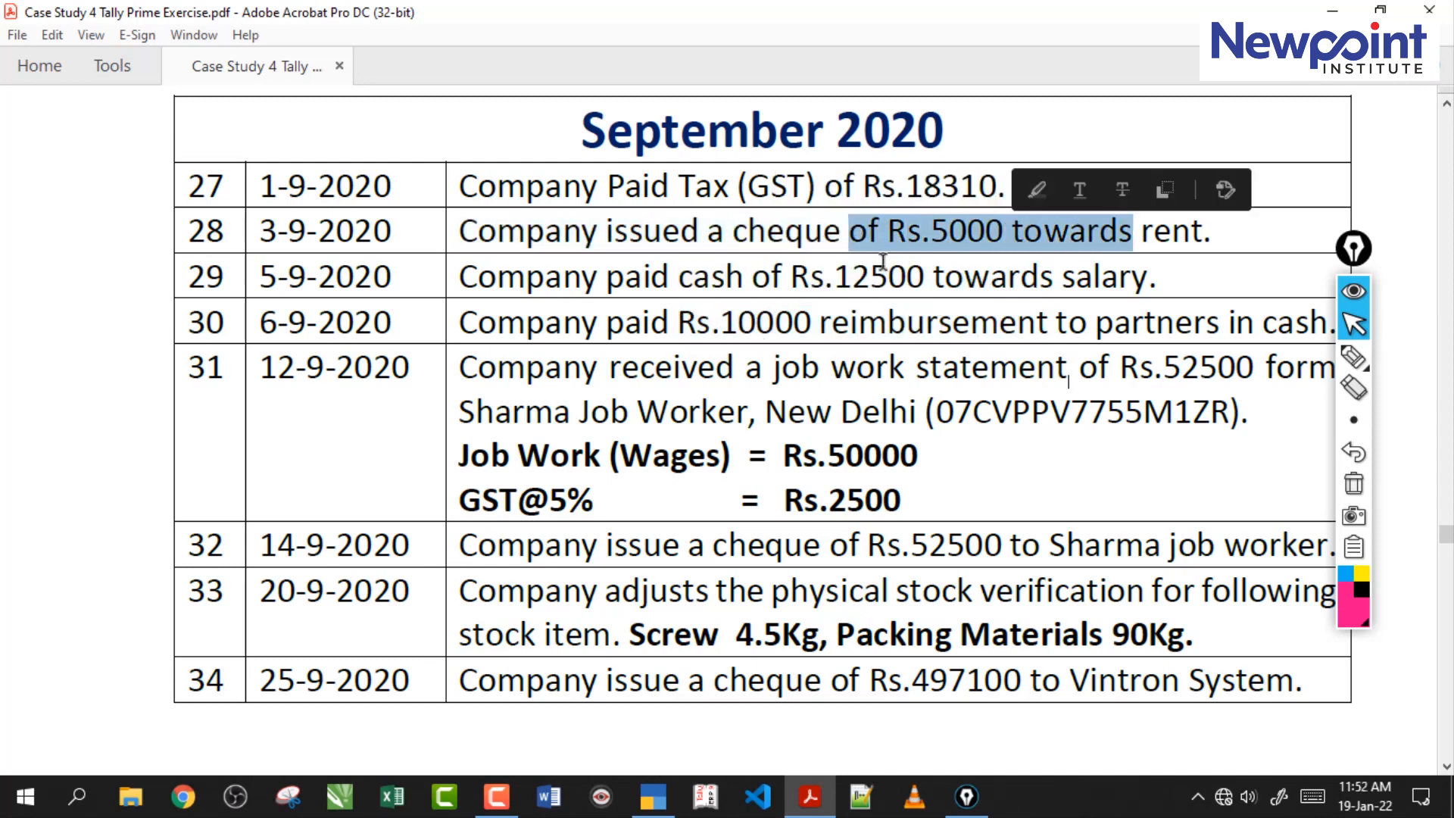
pyautogui.click(886, 233)
pyautogui.moveTo(852, 231); pyautogui.dragTo(1128, 231)
pyautogui.click(909, 235)
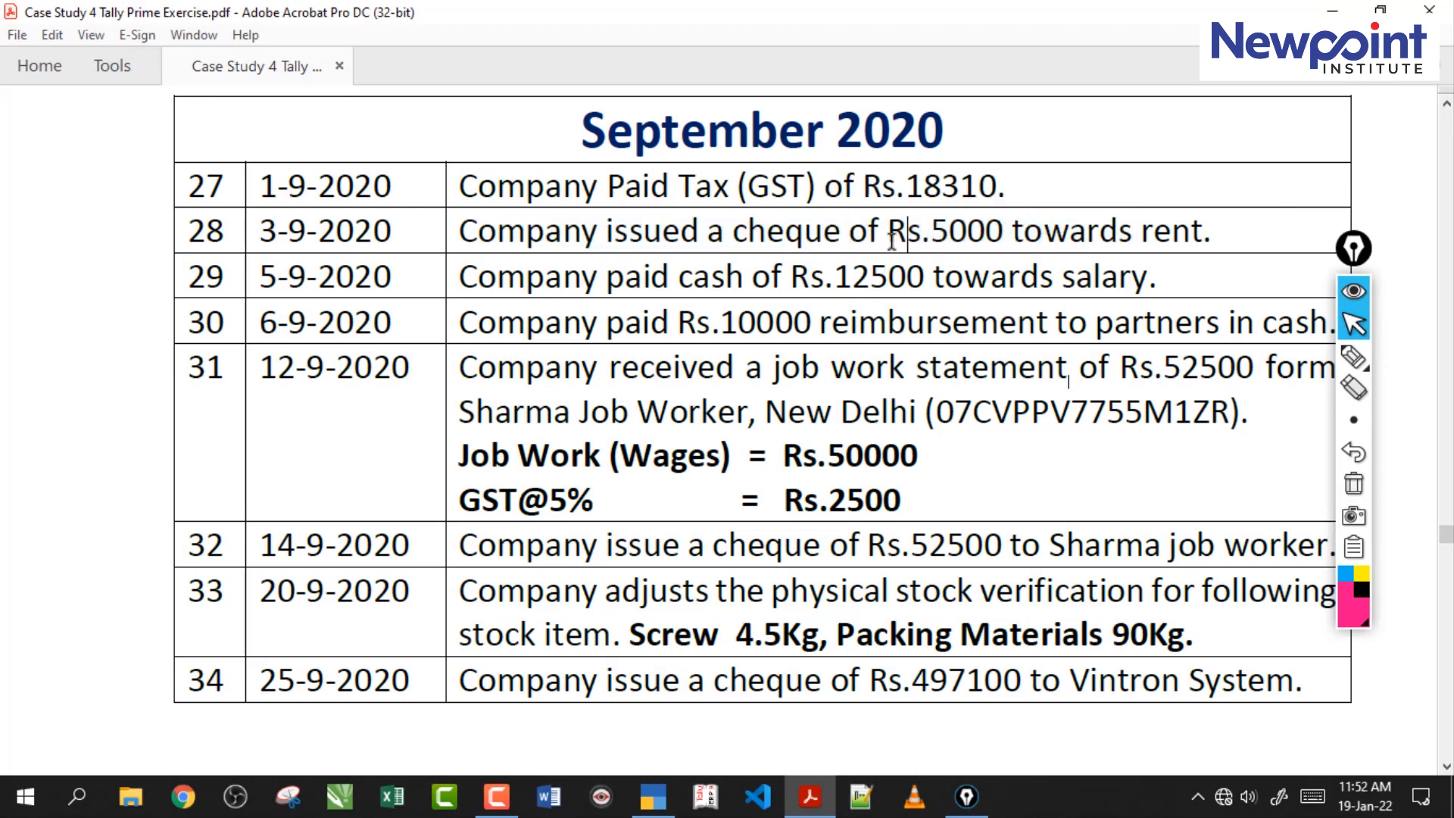
pyautogui.moveTo(734, 231); pyautogui.dragTo(1031, 236)
pyautogui.click(947, 235)
pyautogui.moveTo(766, 231); pyautogui.dragTo(1117, 235)
pyautogui.click(894, 244)
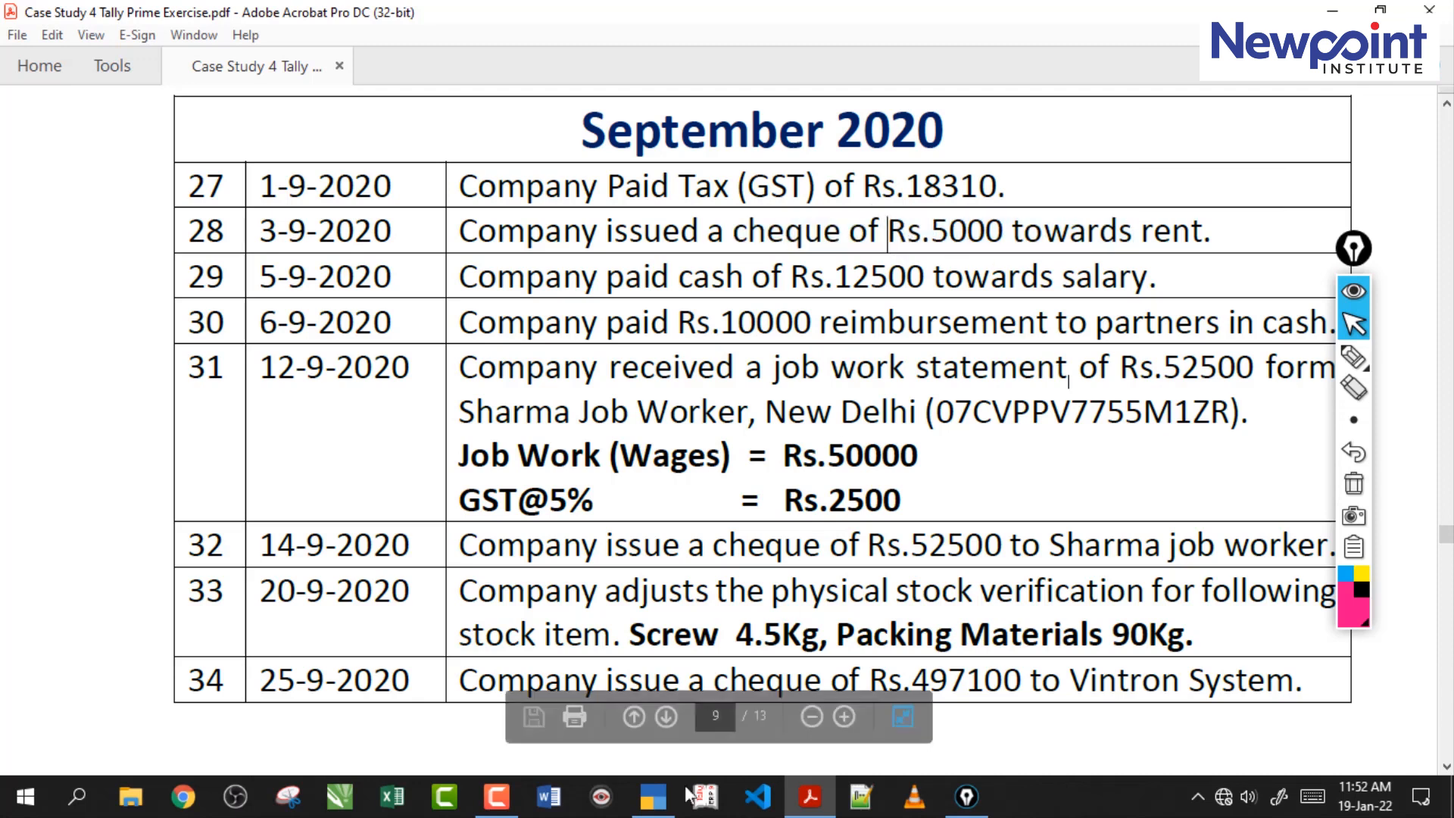
# Check the blank payment voucher in TallyPrime, return to the PDF and compare the cheque and cash payments in transactions 28 to 30.
pyautogui.click(655, 795)
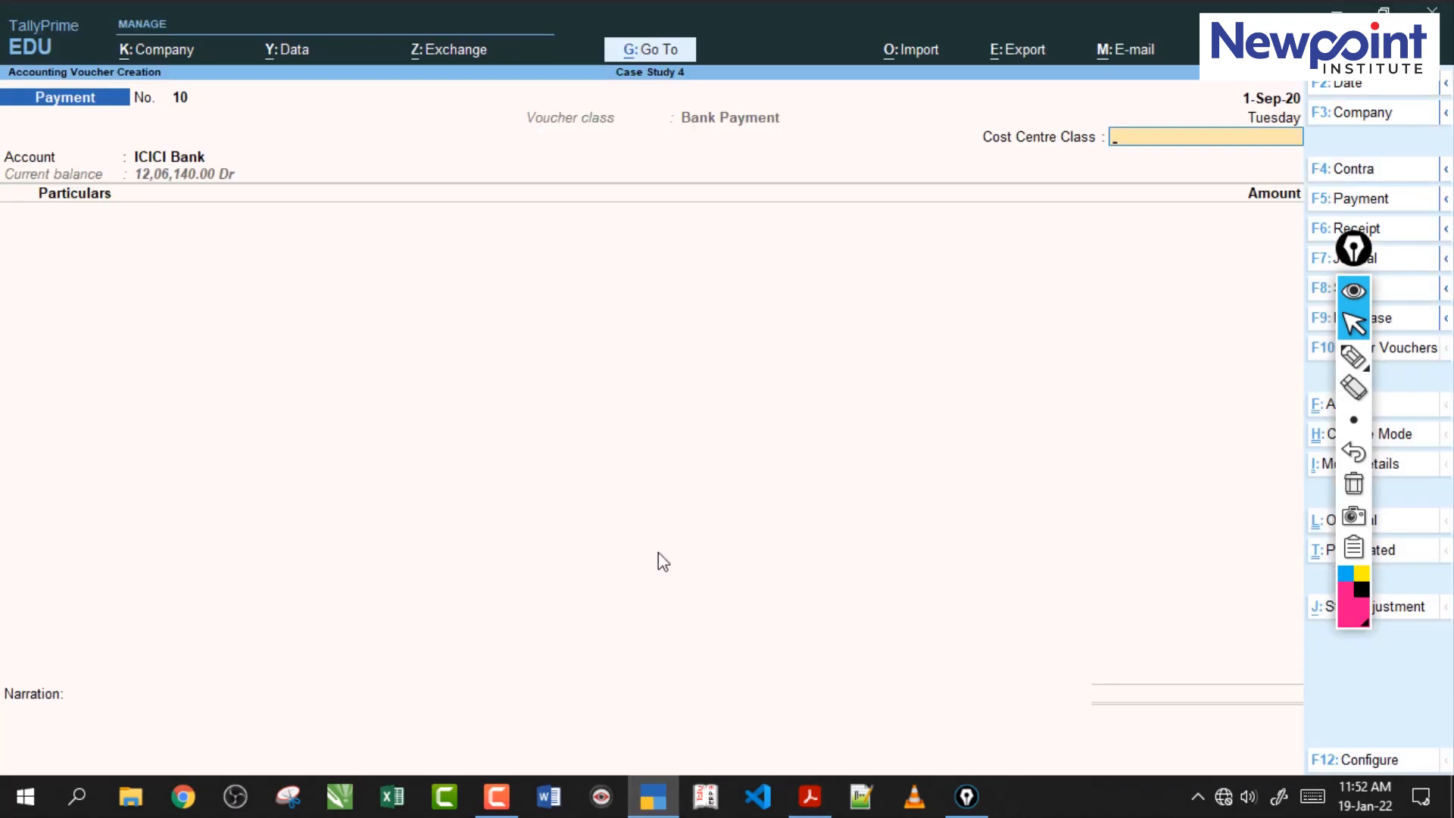
pyautogui.click(810, 795)
pyautogui.moveTo(606, 231); pyautogui.dragTo(871, 231)
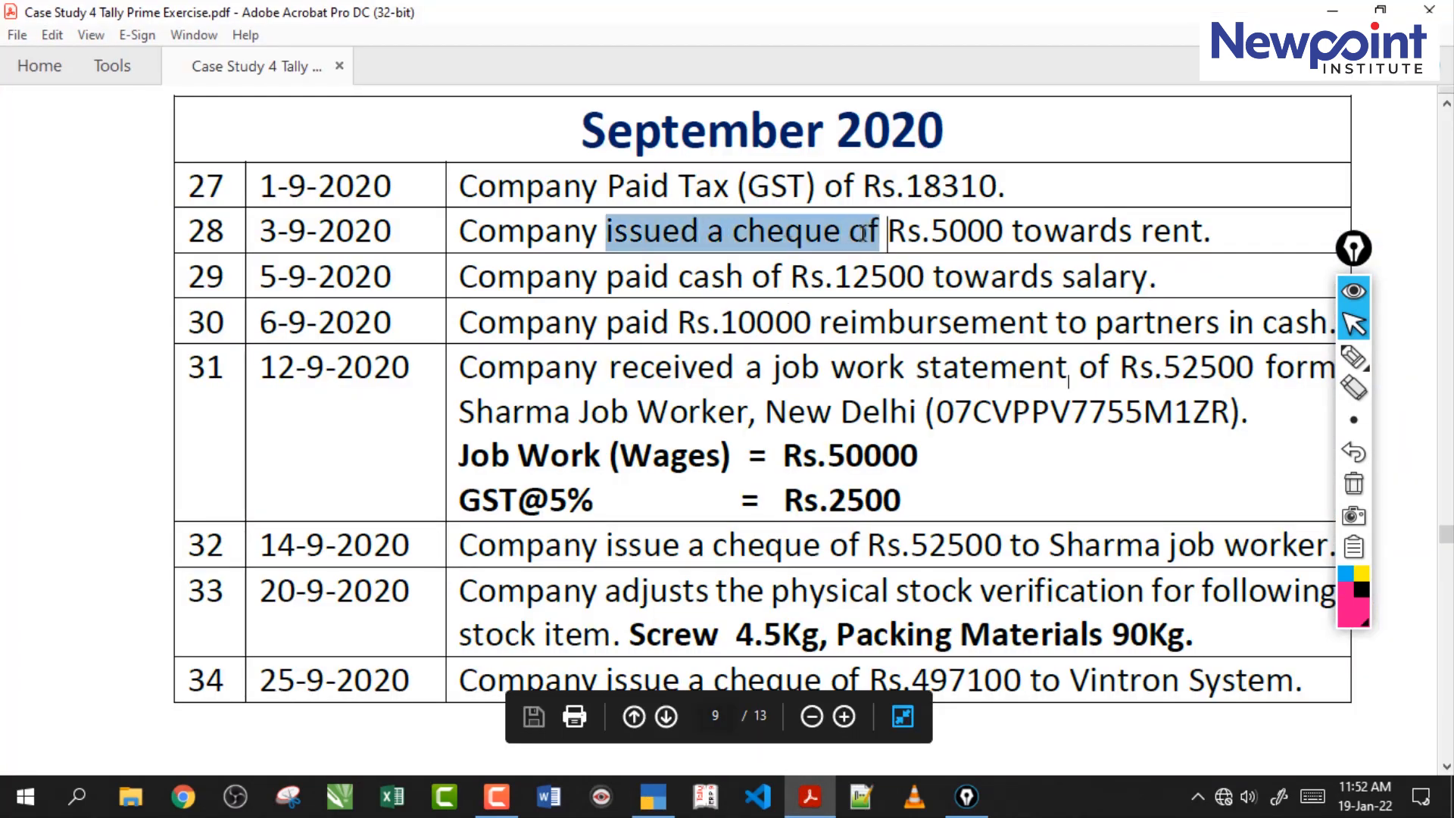
pyautogui.moveTo(606, 276); pyautogui.dragTo(924, 277)
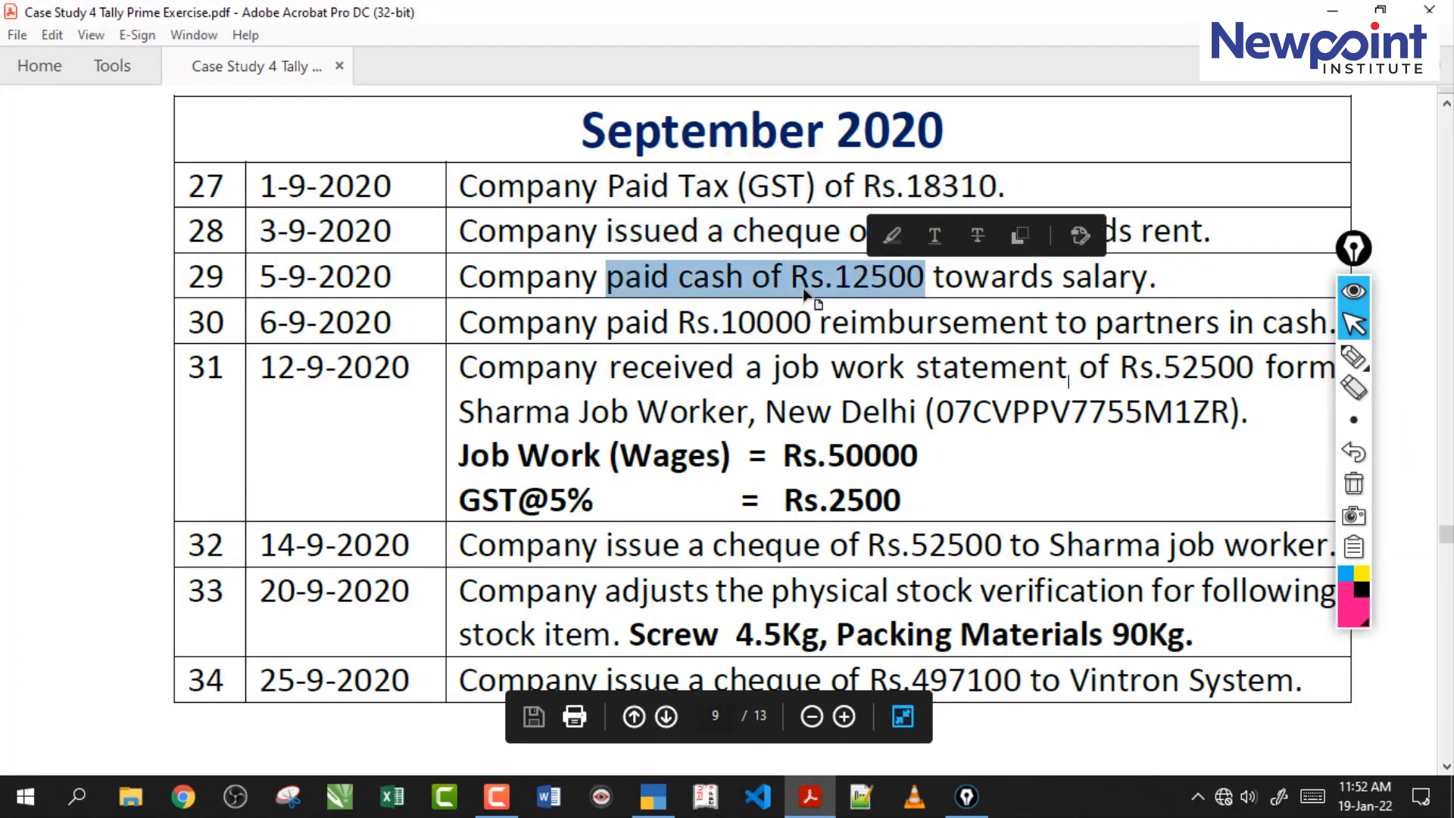
pyautogui.moveTo(606, 323); pyautogui.dragTo(1201, 370)
pyautogui.moveTo(746, 279); pyautogui.dragTo(896, 324)
pyautogui.click(809, 281)
pyautogui.moveTo(725, 227); pyautogui.dragTo(1004, 231)
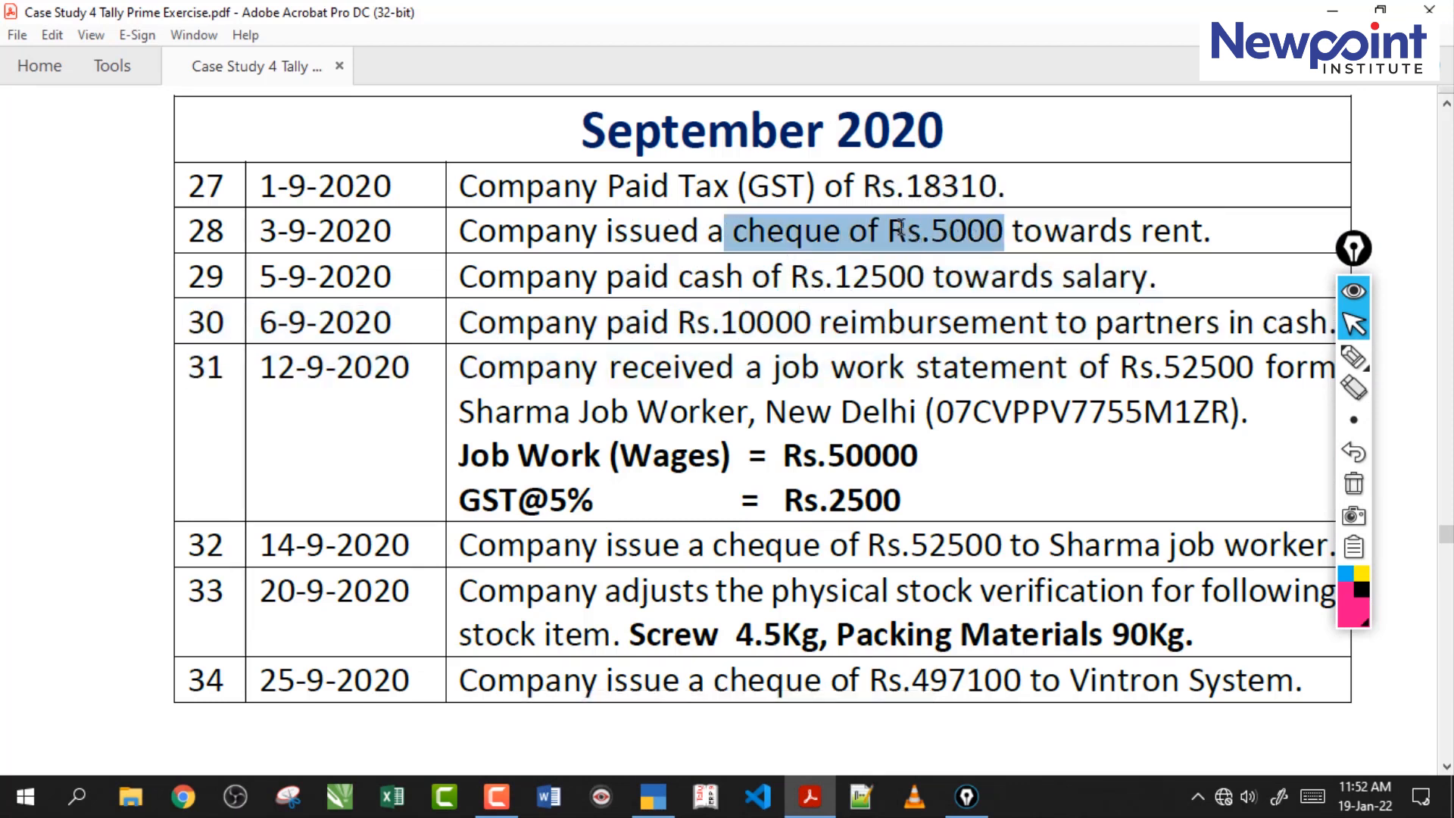
# Switch back to TallyPrime and set up a Bank Payment voucher from ICICI Bank with the Location cost centre class.
pyautogui.click(907, 236)
pyautogui.click(653, 796)
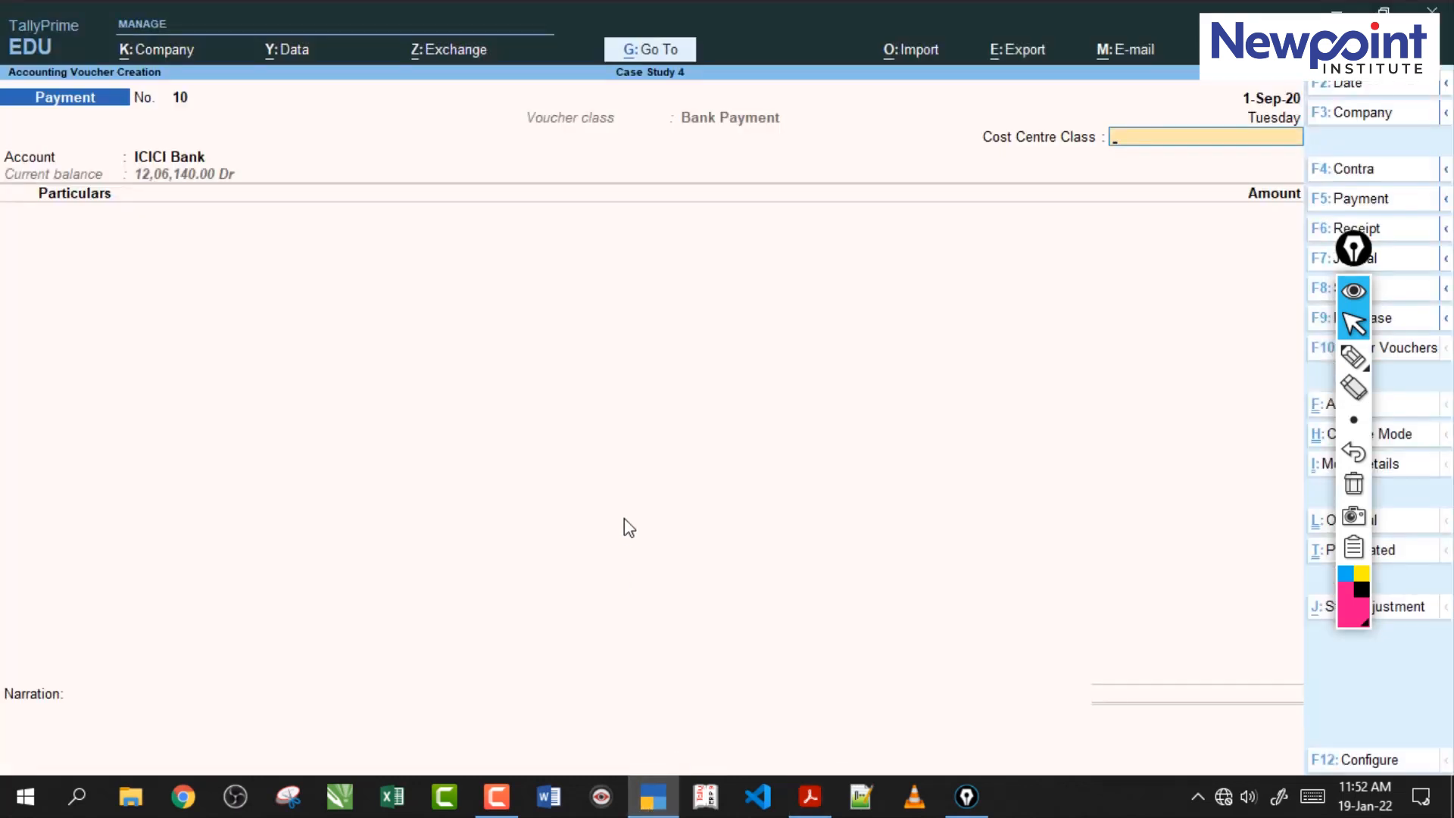
pyautogui.press('F5')
pyautogui.press('Return')
pyautogui.press('Return')
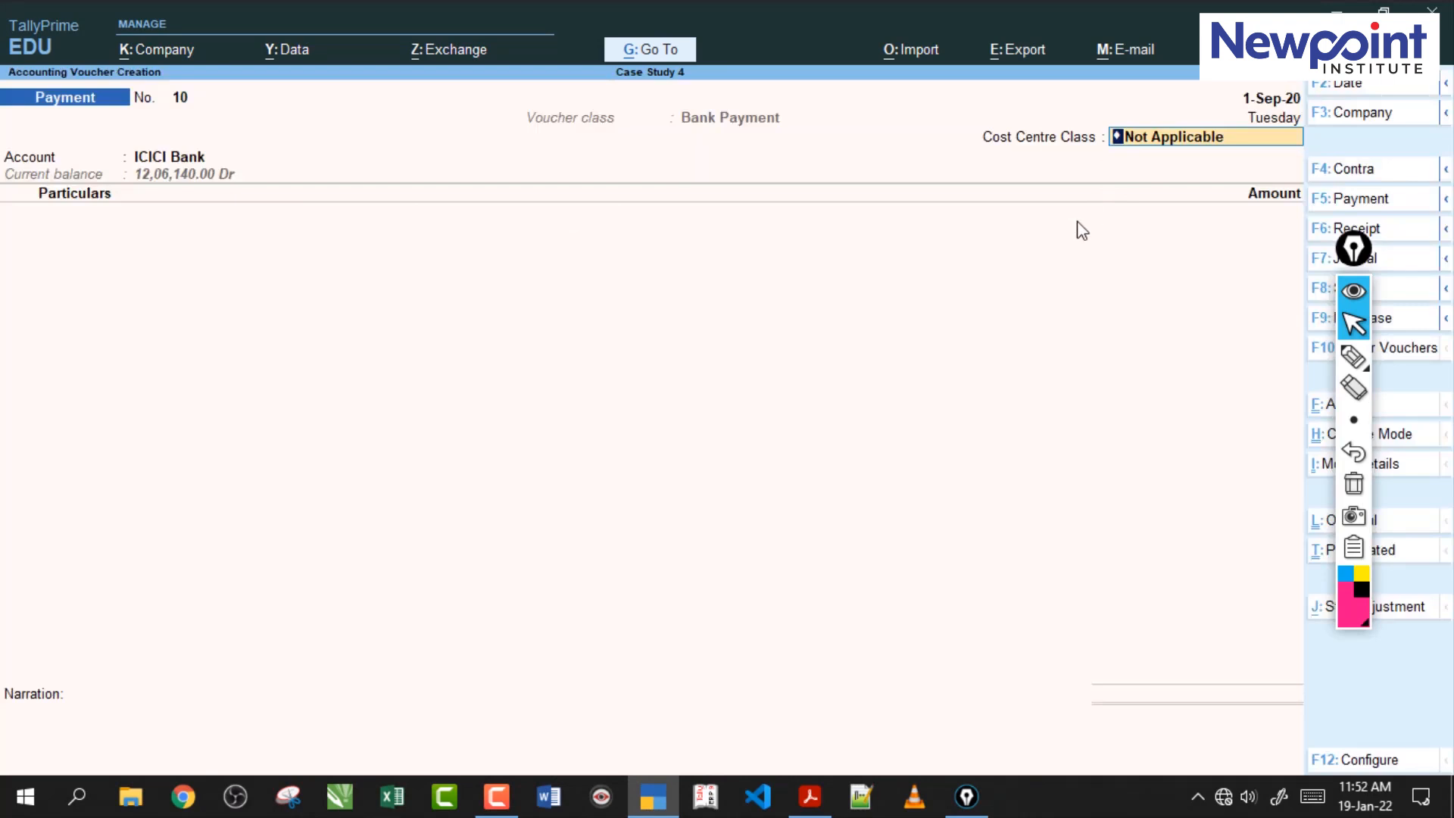
pyautogui.write('Lo')
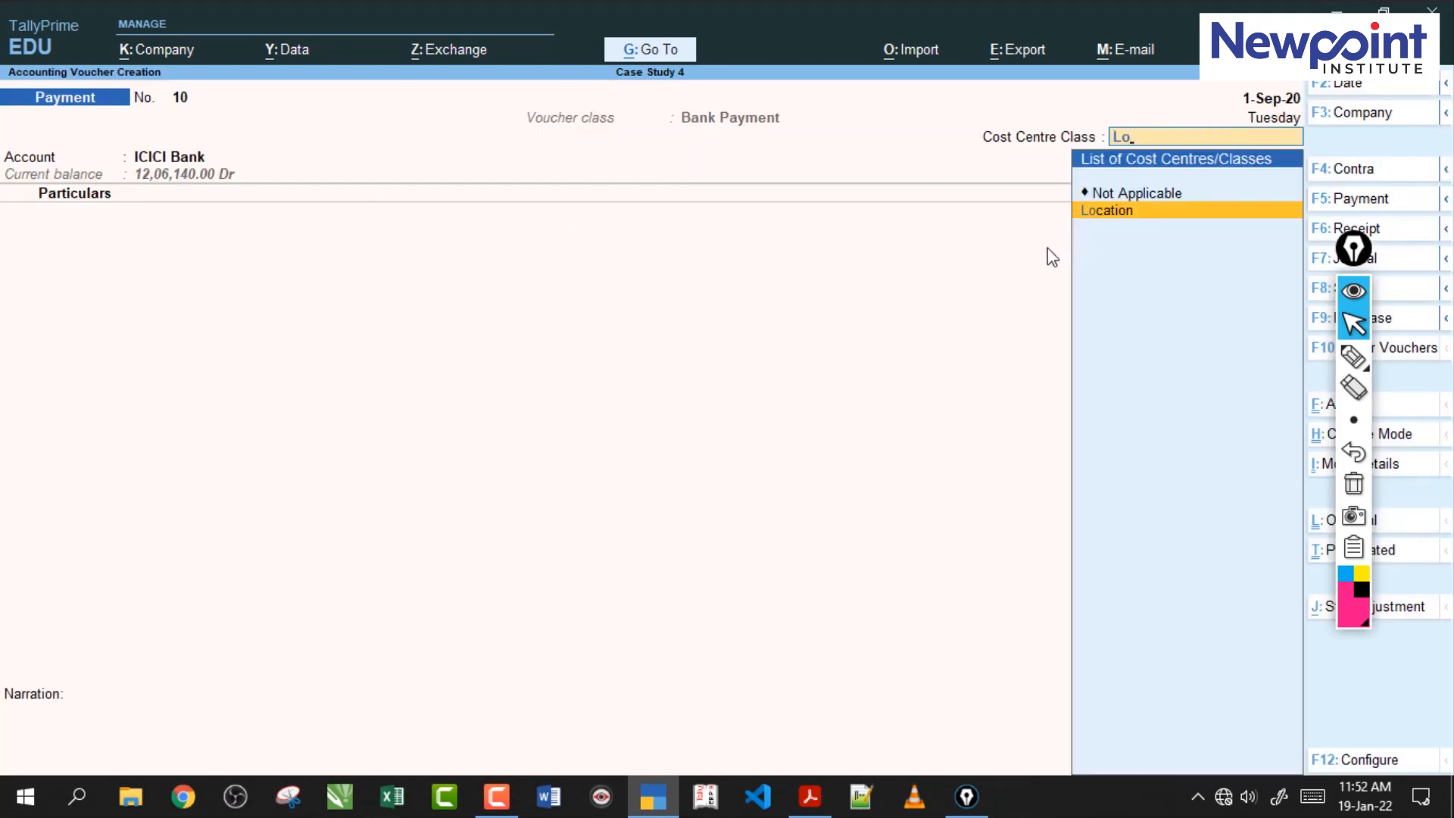
pyautogui.press('BackSpace')
pyautogui.press('BackSpace')
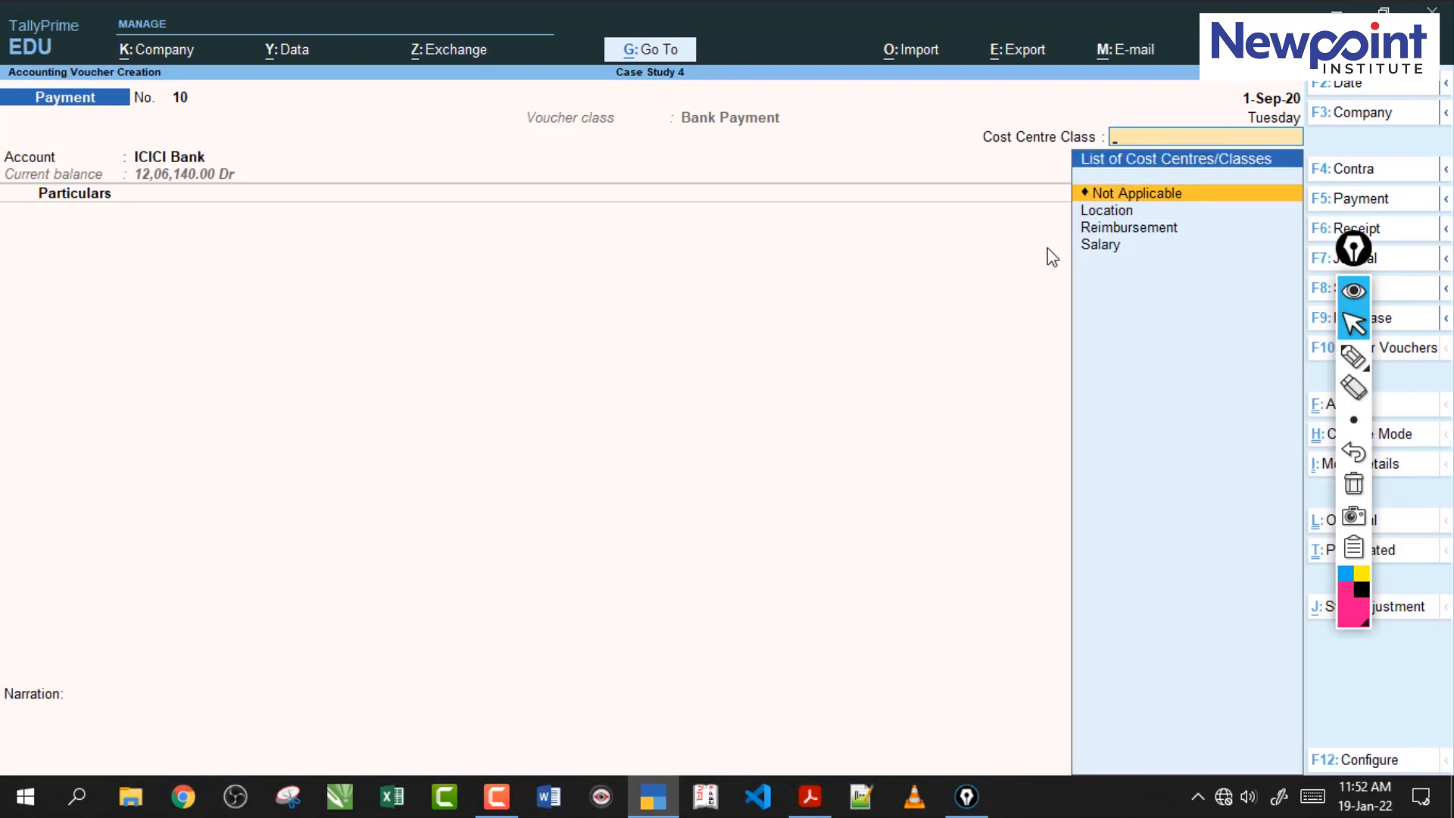
pyautogui.press('Down')
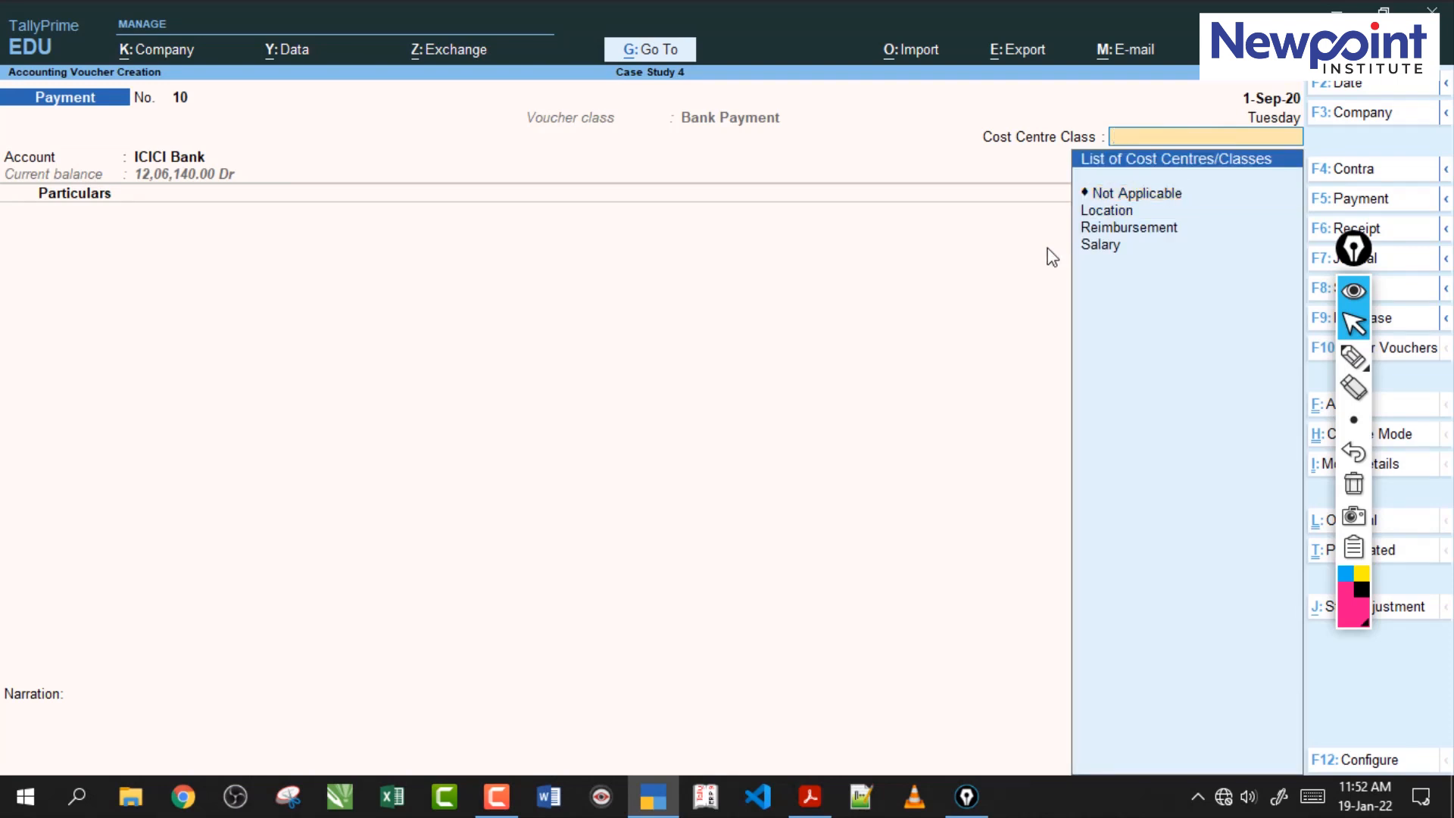
pyautogui.press('Down')
pyautogui.press('Down')
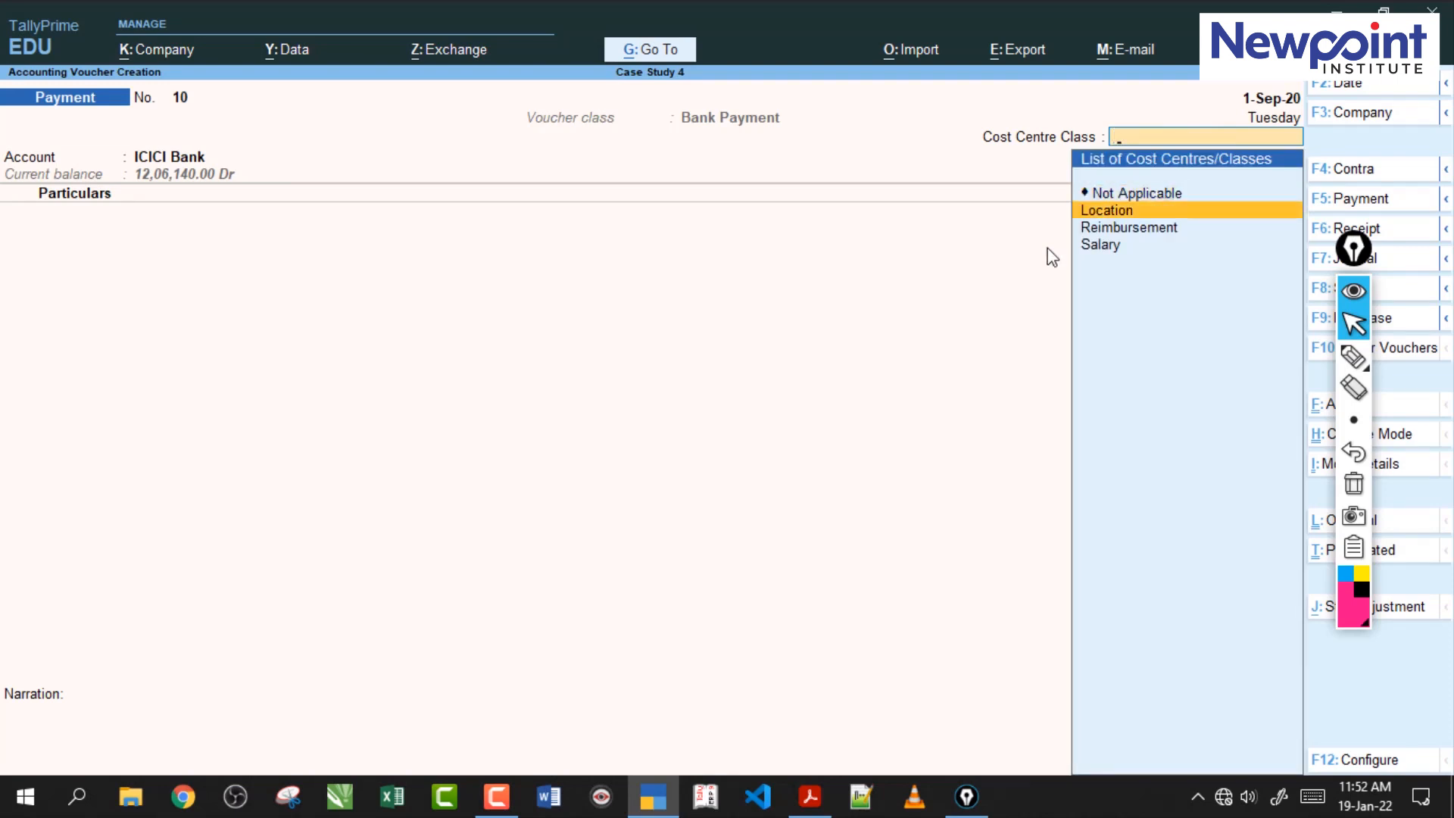
pyautogui.press('Return')
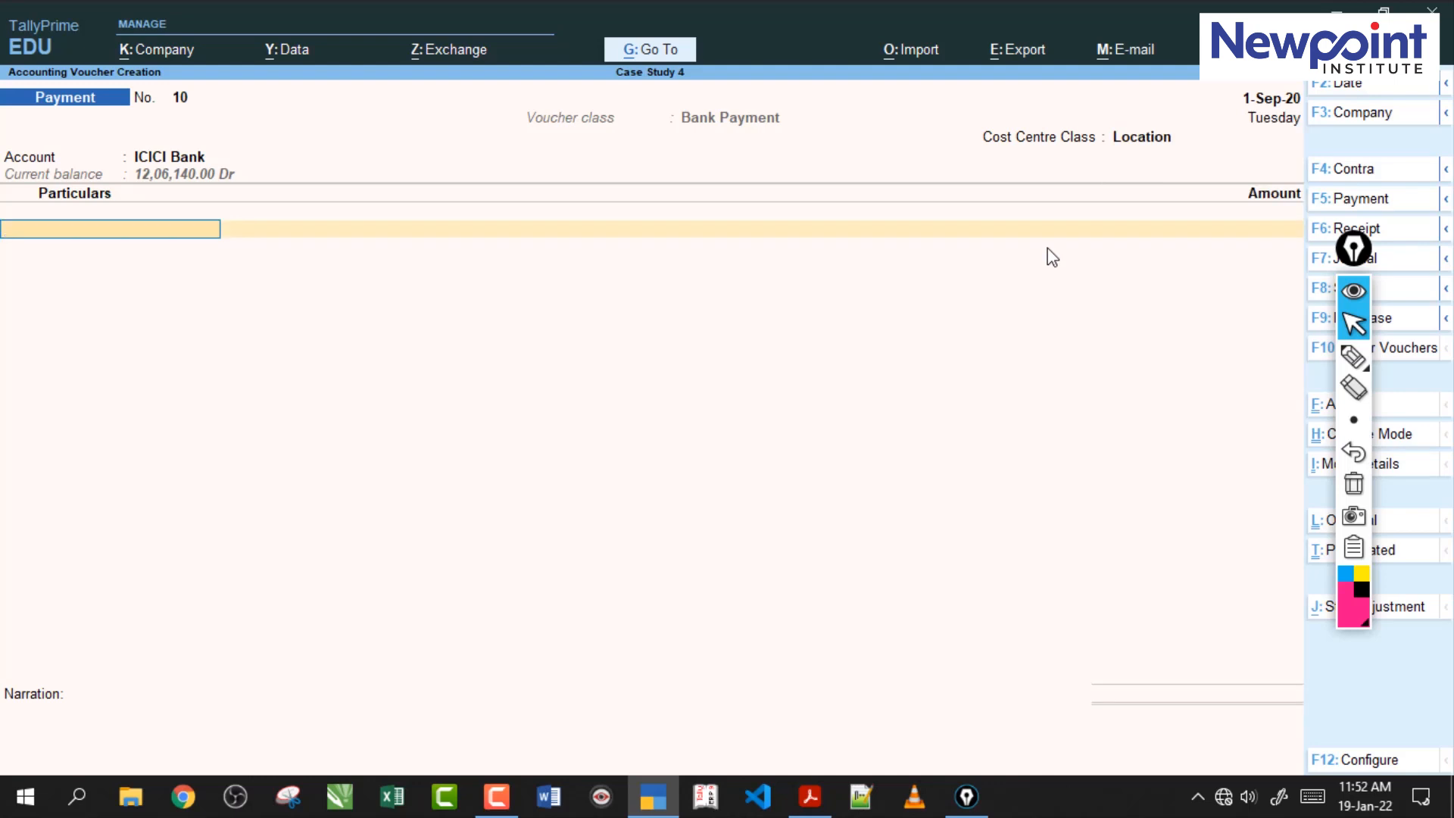
# Add the Rent Exp ledger to the payment with an amount of 5000.
pyautogui.write('Re')
pyautogui.press('Down')
pyautogui.press('Down')
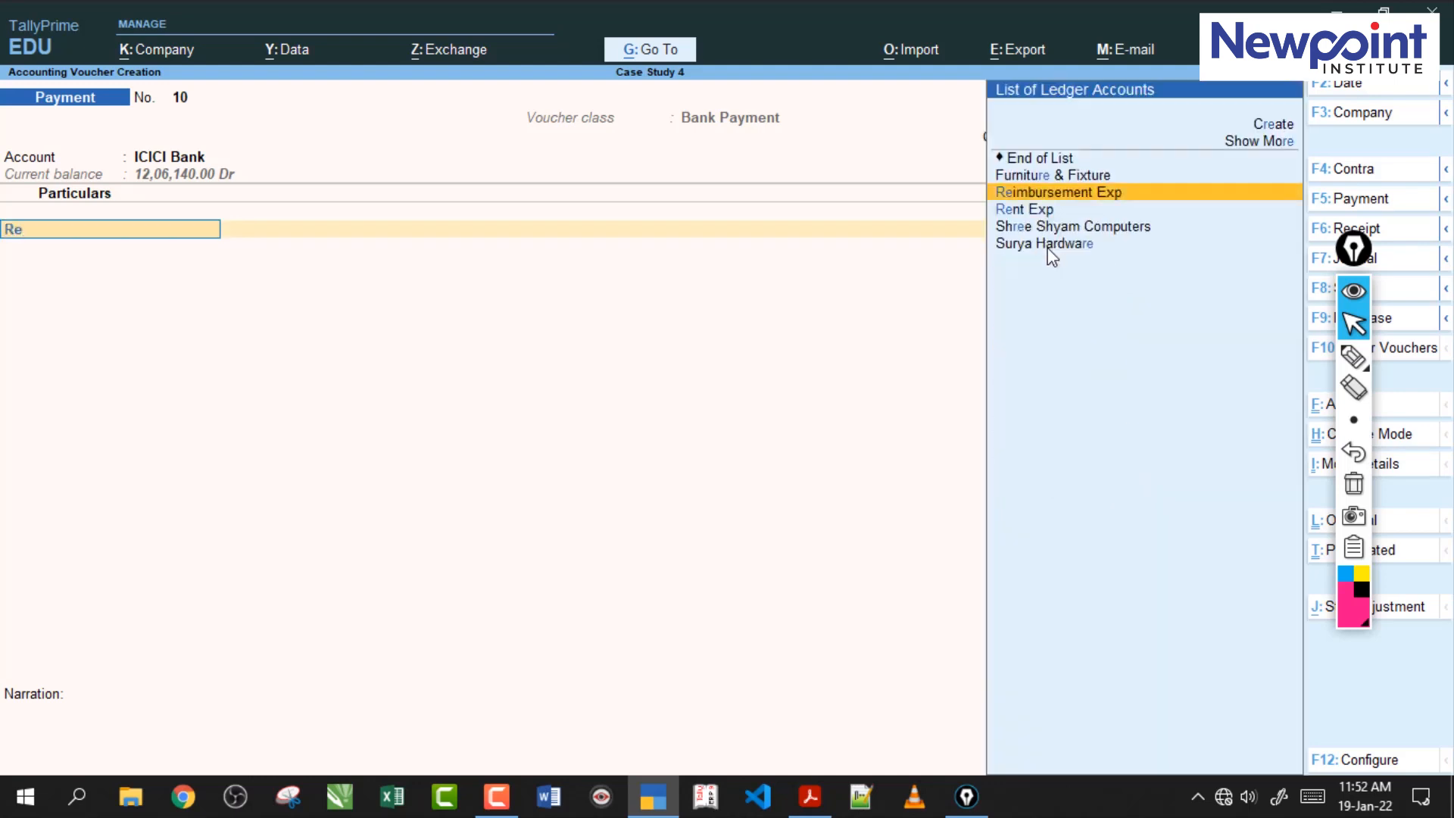
pyautogui.press('Return')
pyautogui.write('5000')
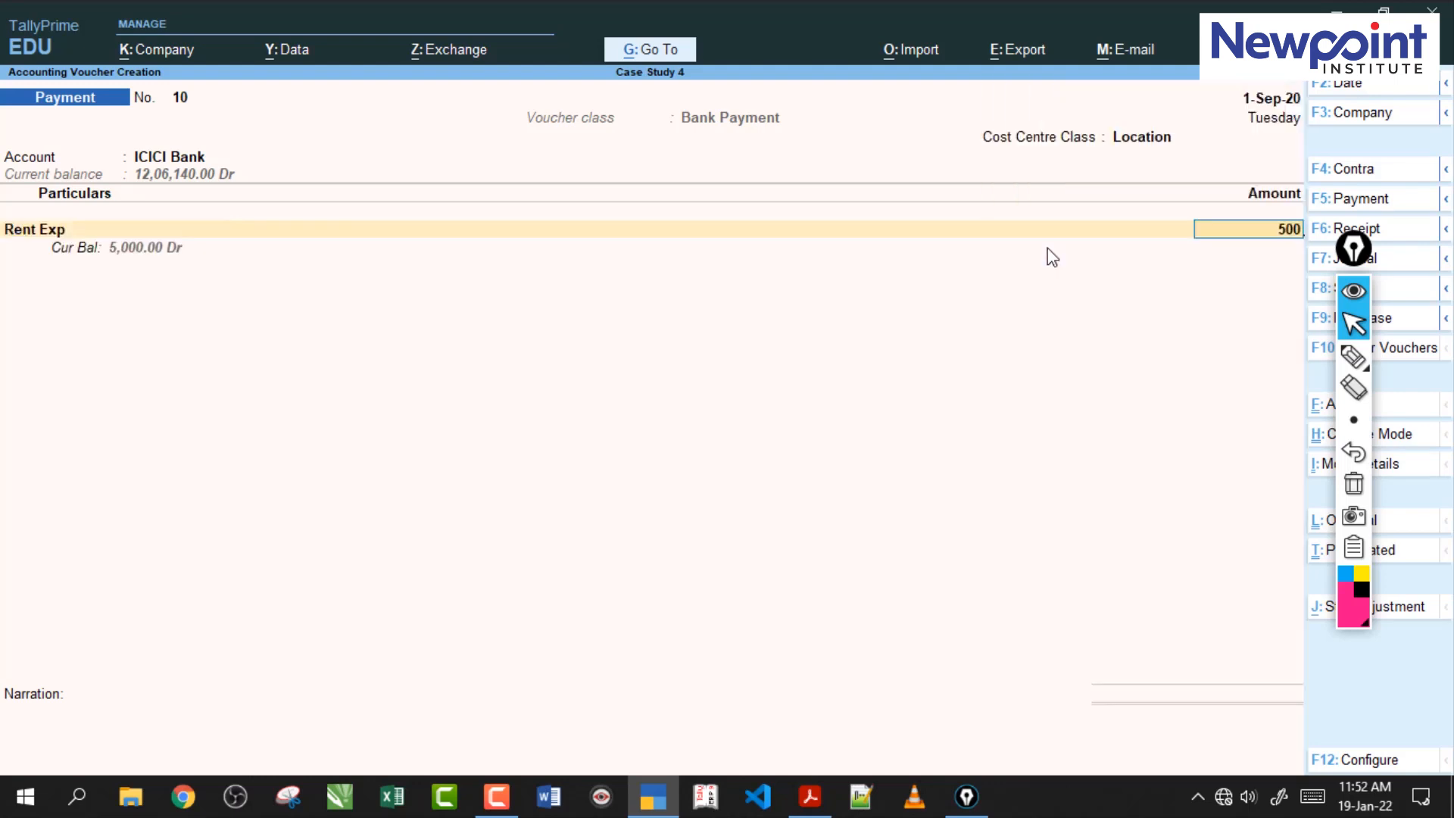
pyautogui.press('Return')
# Save the rent voucher with a Cheque bank allocation dated 1-9 and check its cost centre split.
pyautogui.press('Return')
pyautogui.press('Return')
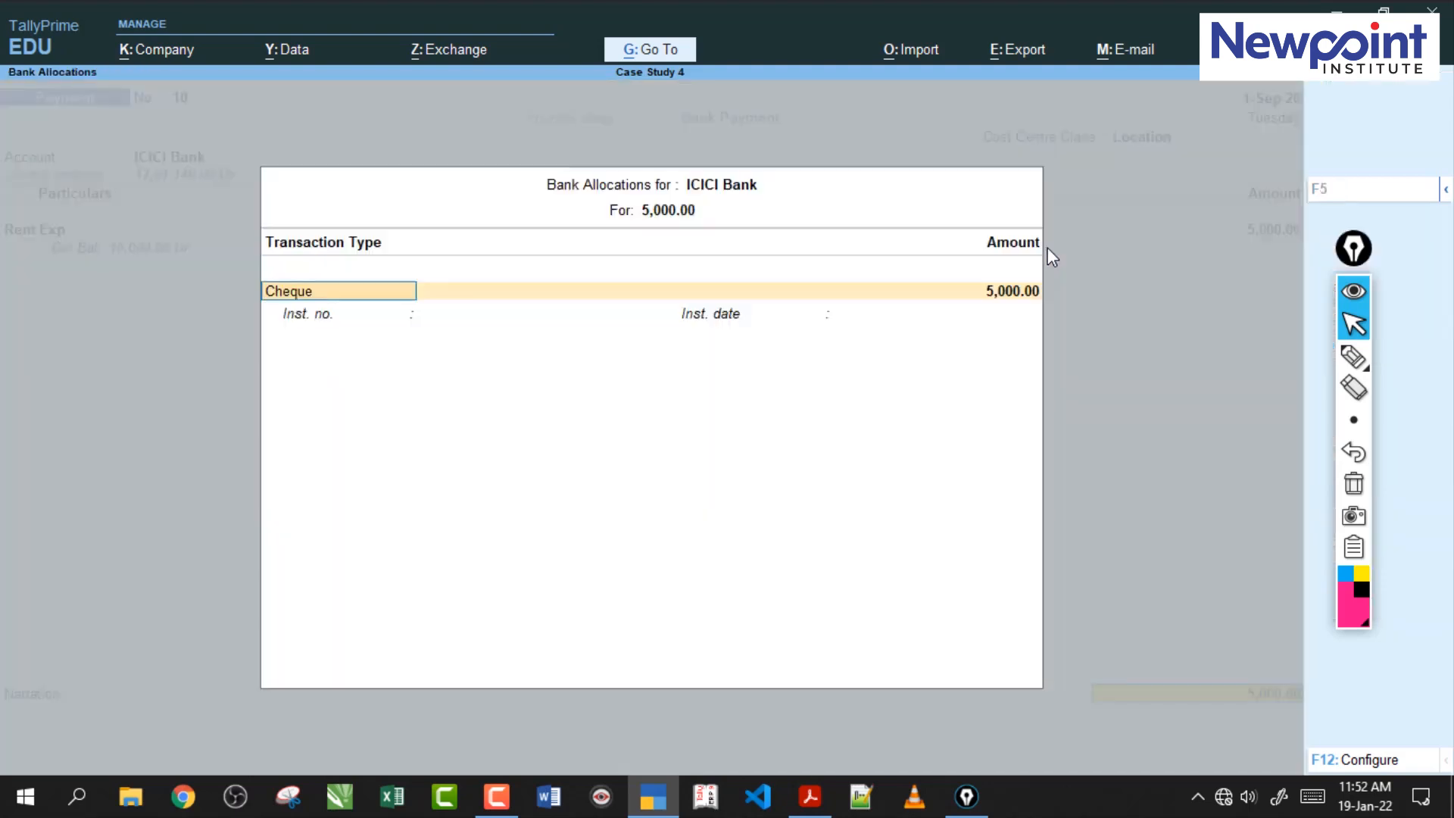
pyautogui.press('Return')
pyautogui.press('Return')
pyautogui.write('1-9')
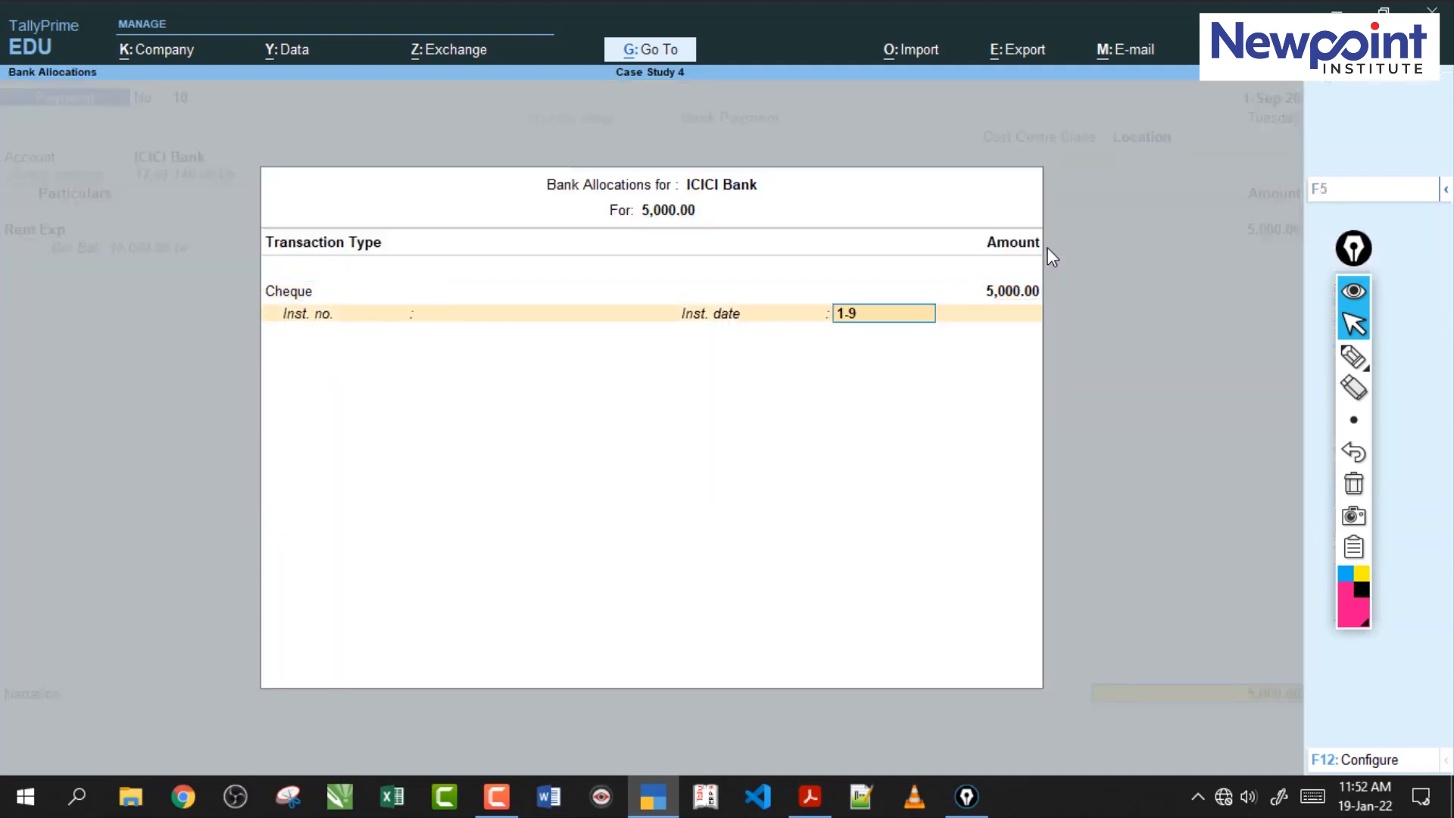
pyautogui.press('Return')
pyautogui.press('Return')
pyautogui.press('Return')
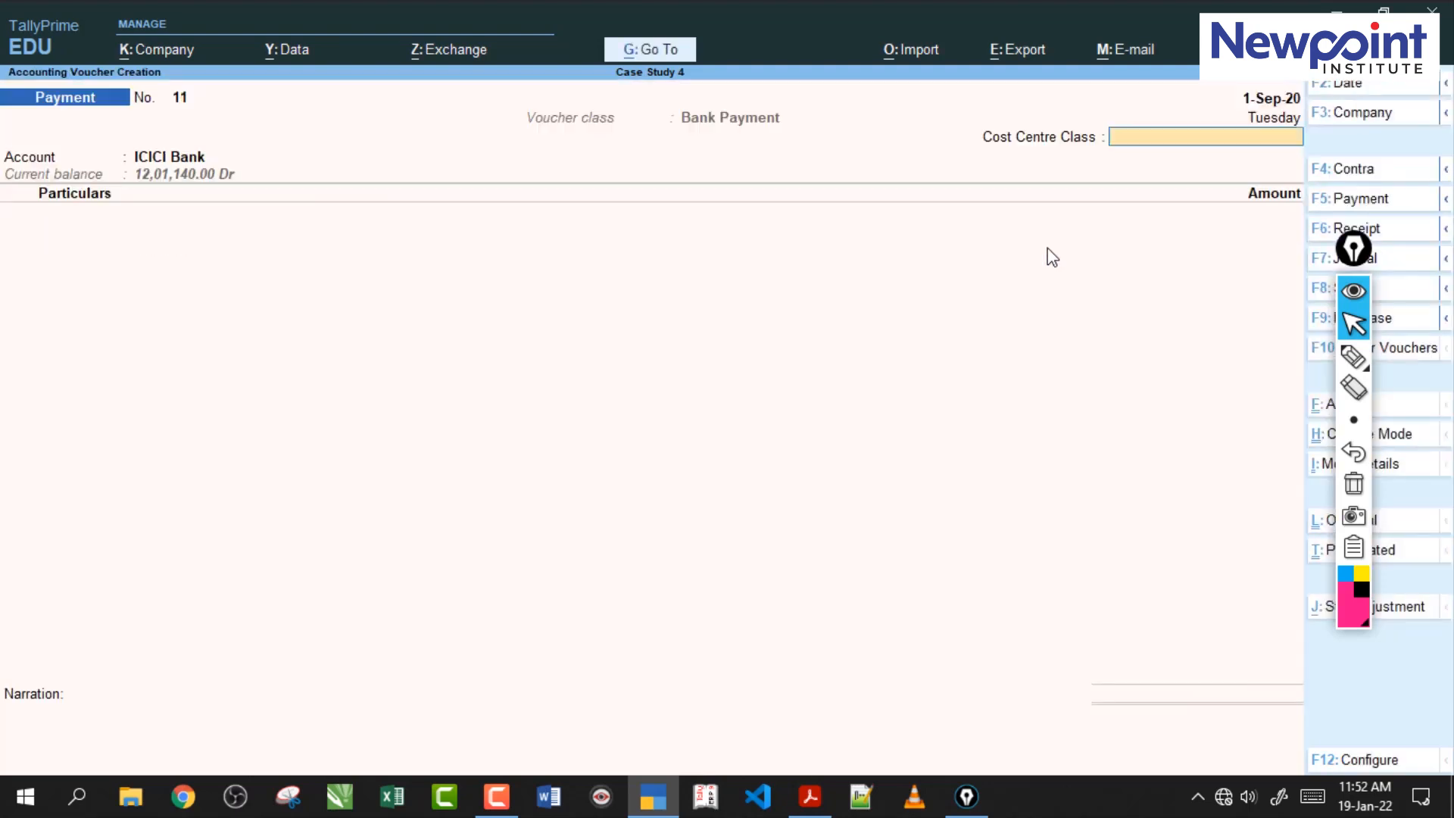
pyautogui.press('pageup')
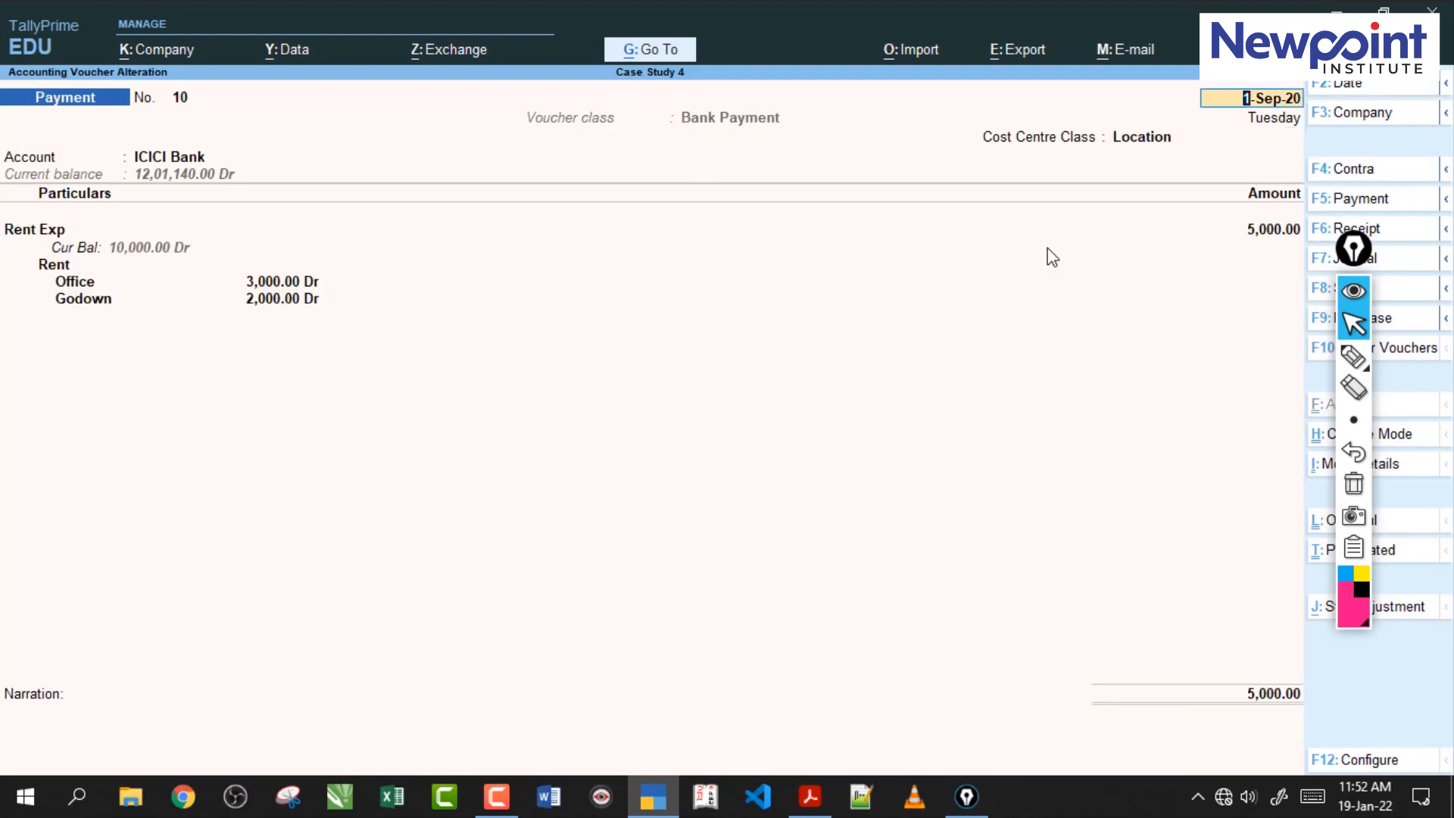
pyautogui.press('pagedown')
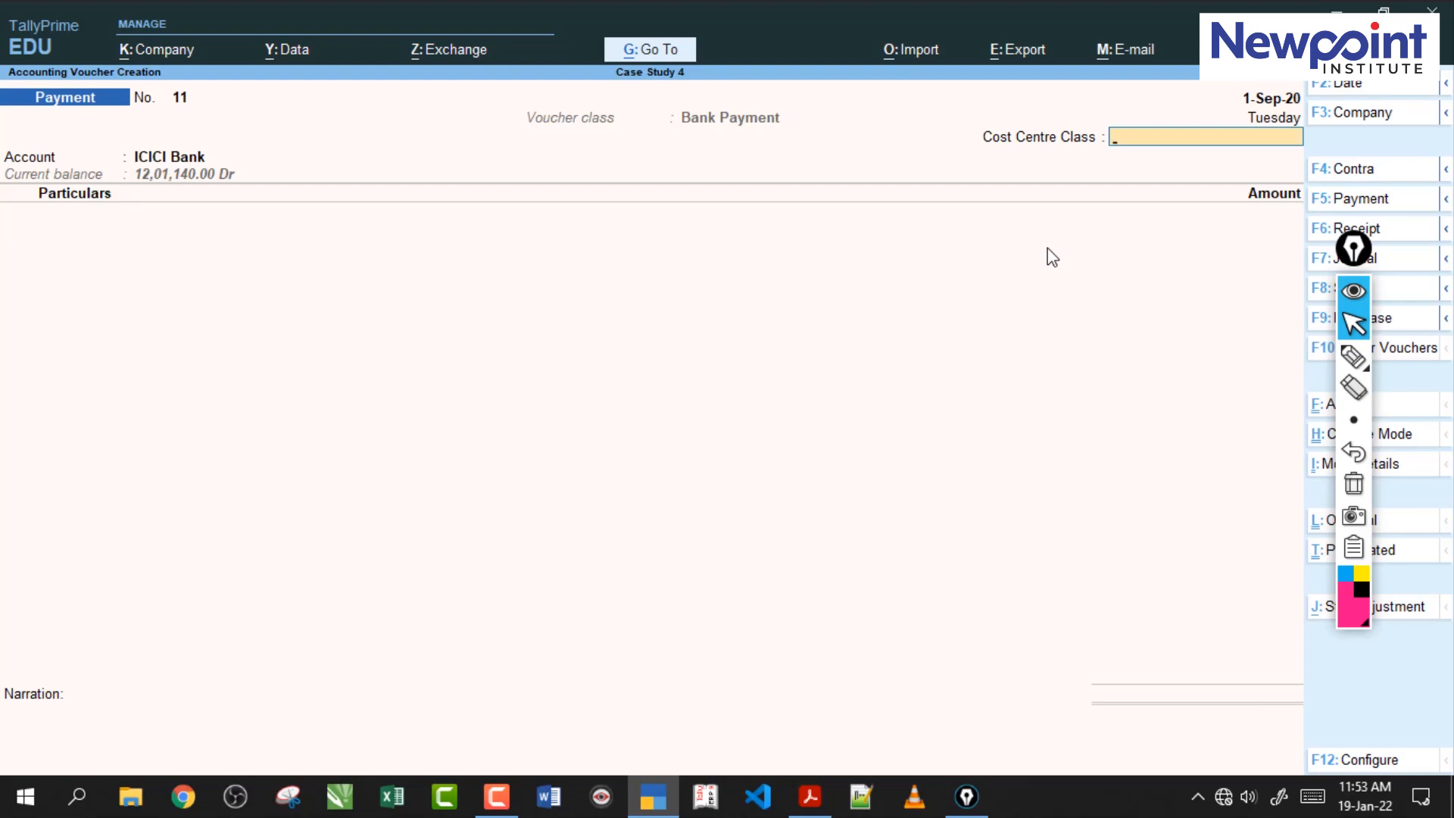
# Change the payment voucher to the Cash Payment class and choose the Salary cost centre class.
pyautogui.press('F5')
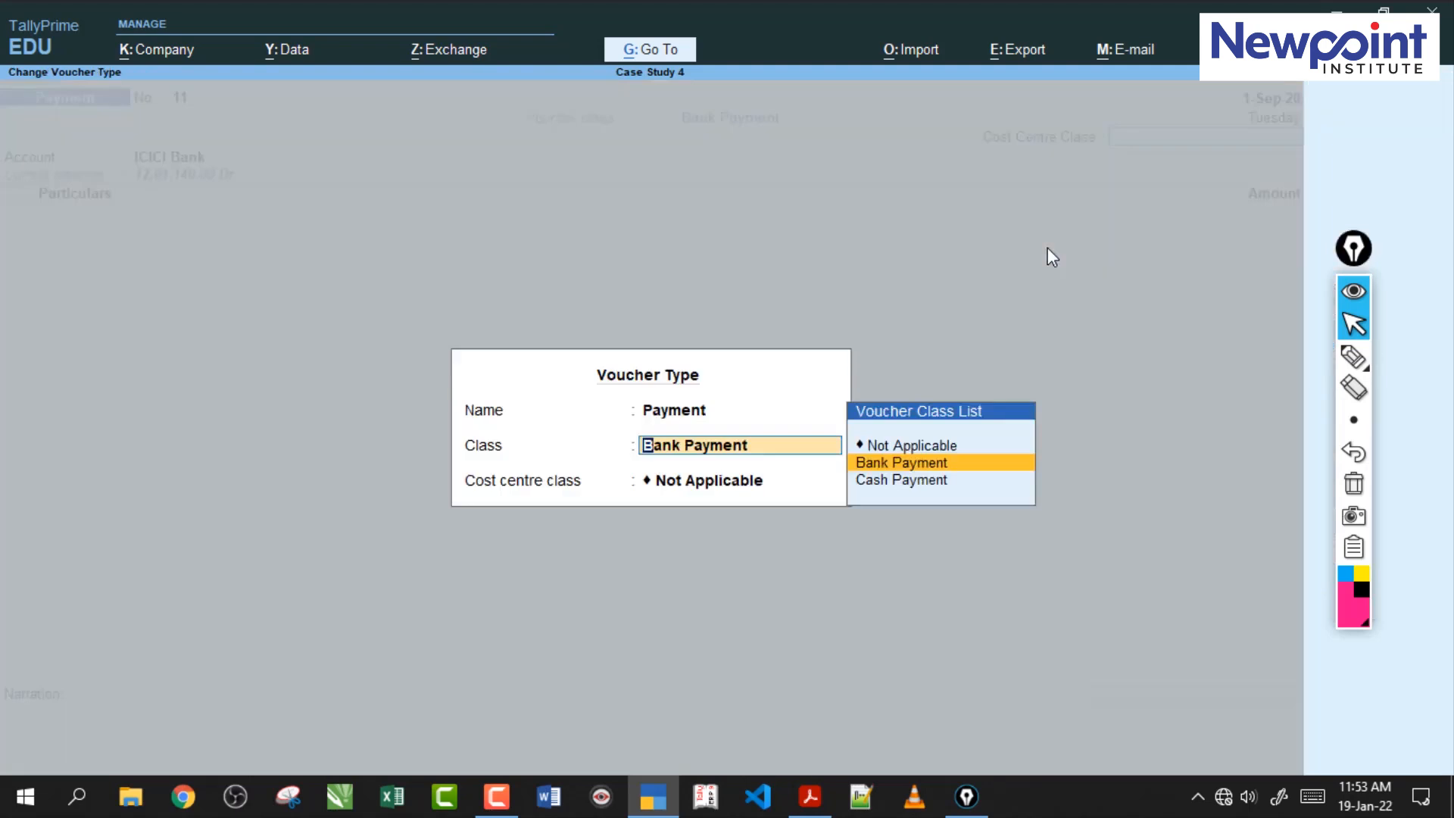
pyautogui.press('Down')
pyautogui.press('Return')
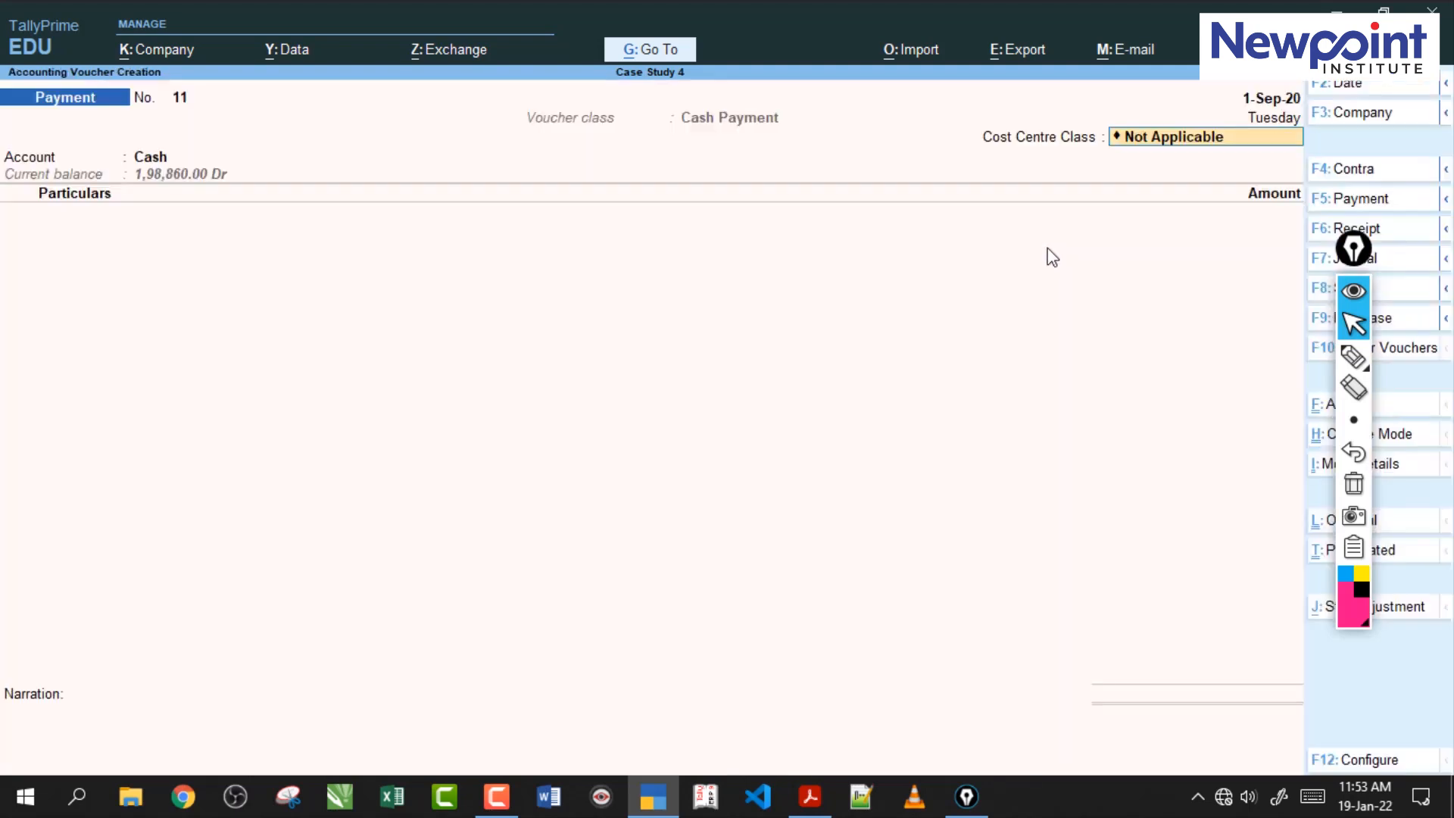
pyautogui.write('sa')
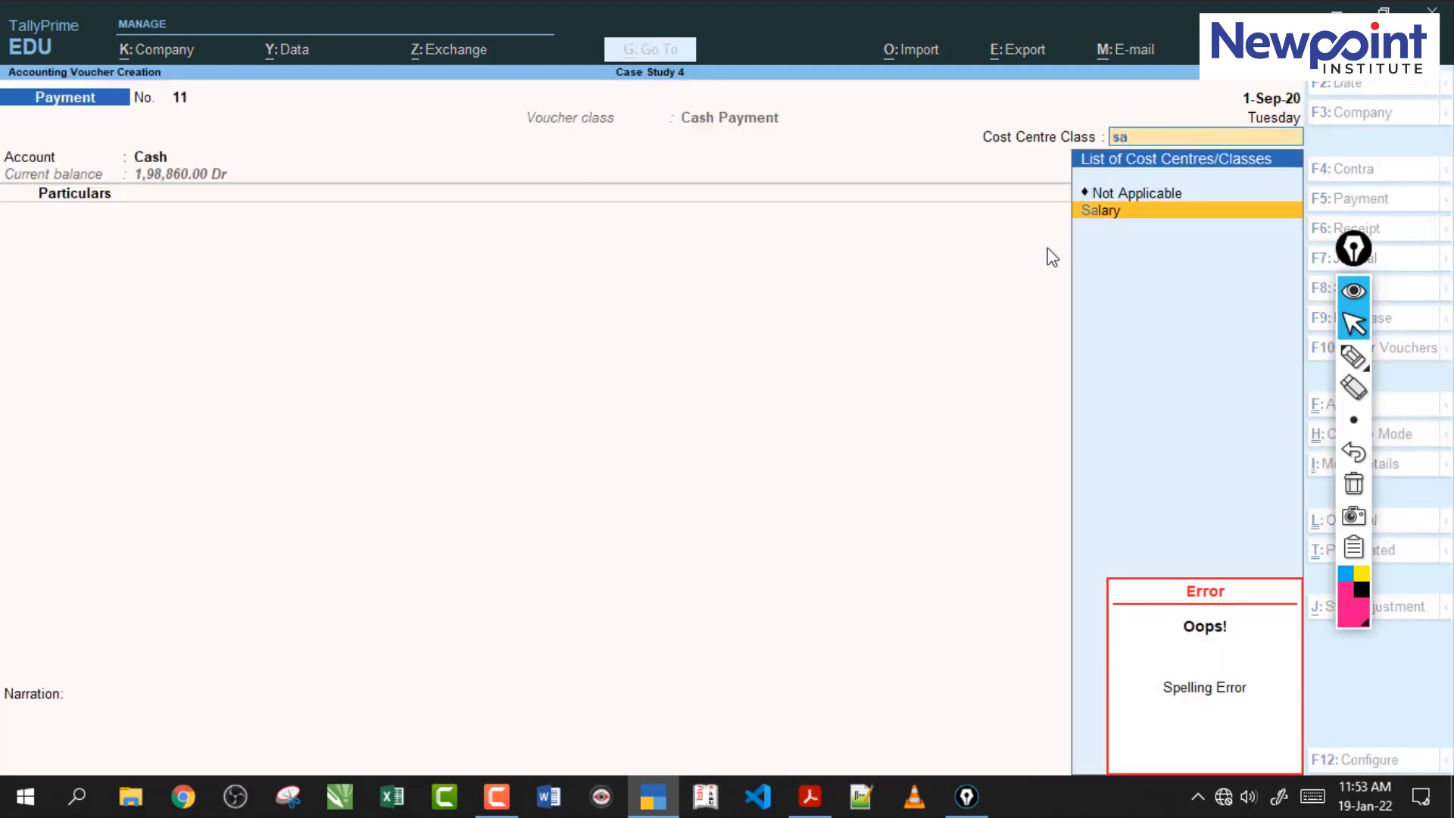
pyautogui.press('Up')
pyautogui.press('Down')
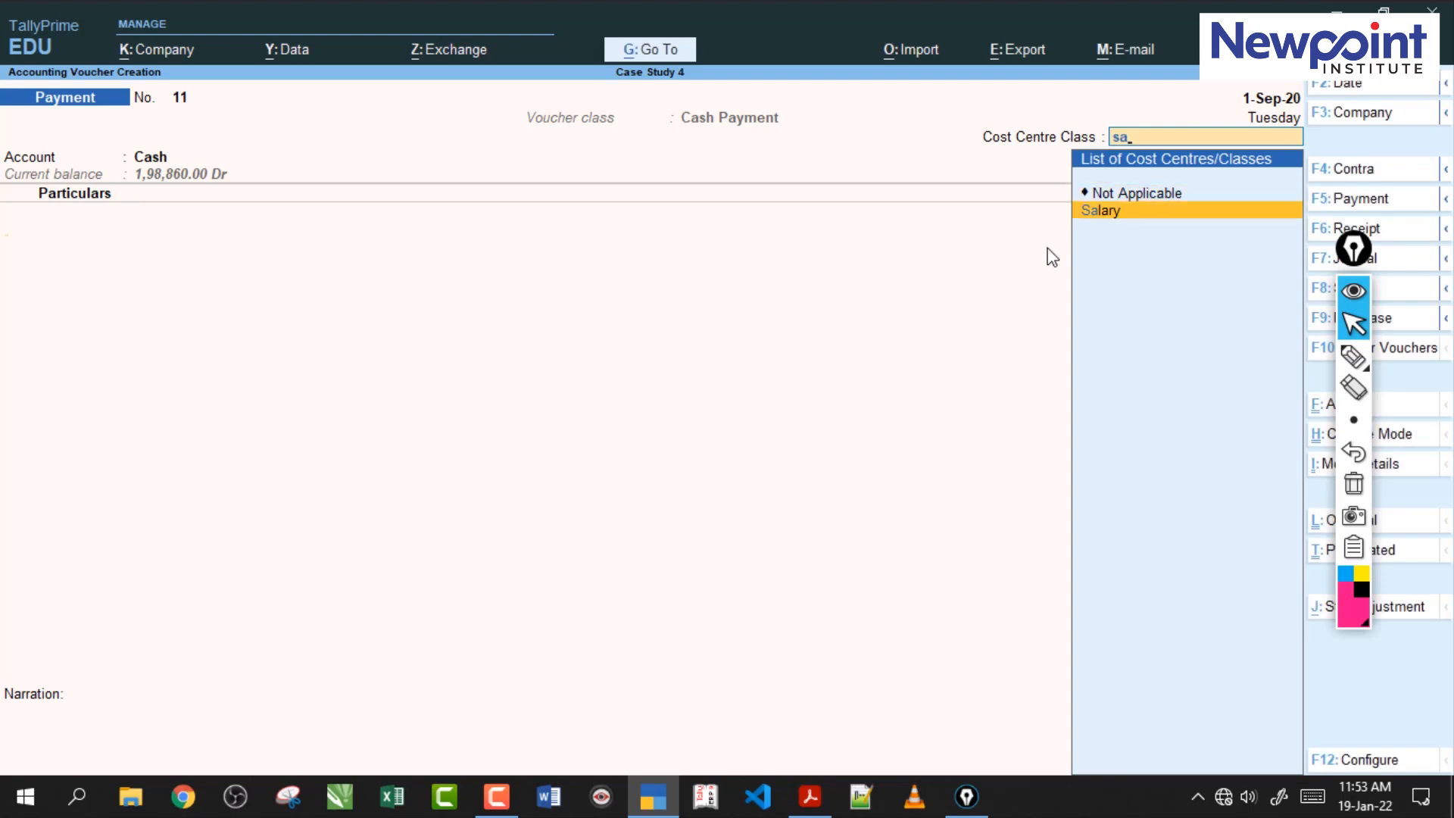
pyautogui.press('Return')
# Add the Salary Exp ledger with an amount of 12500 and save the cash payment.
pyautogui.write('Sa')
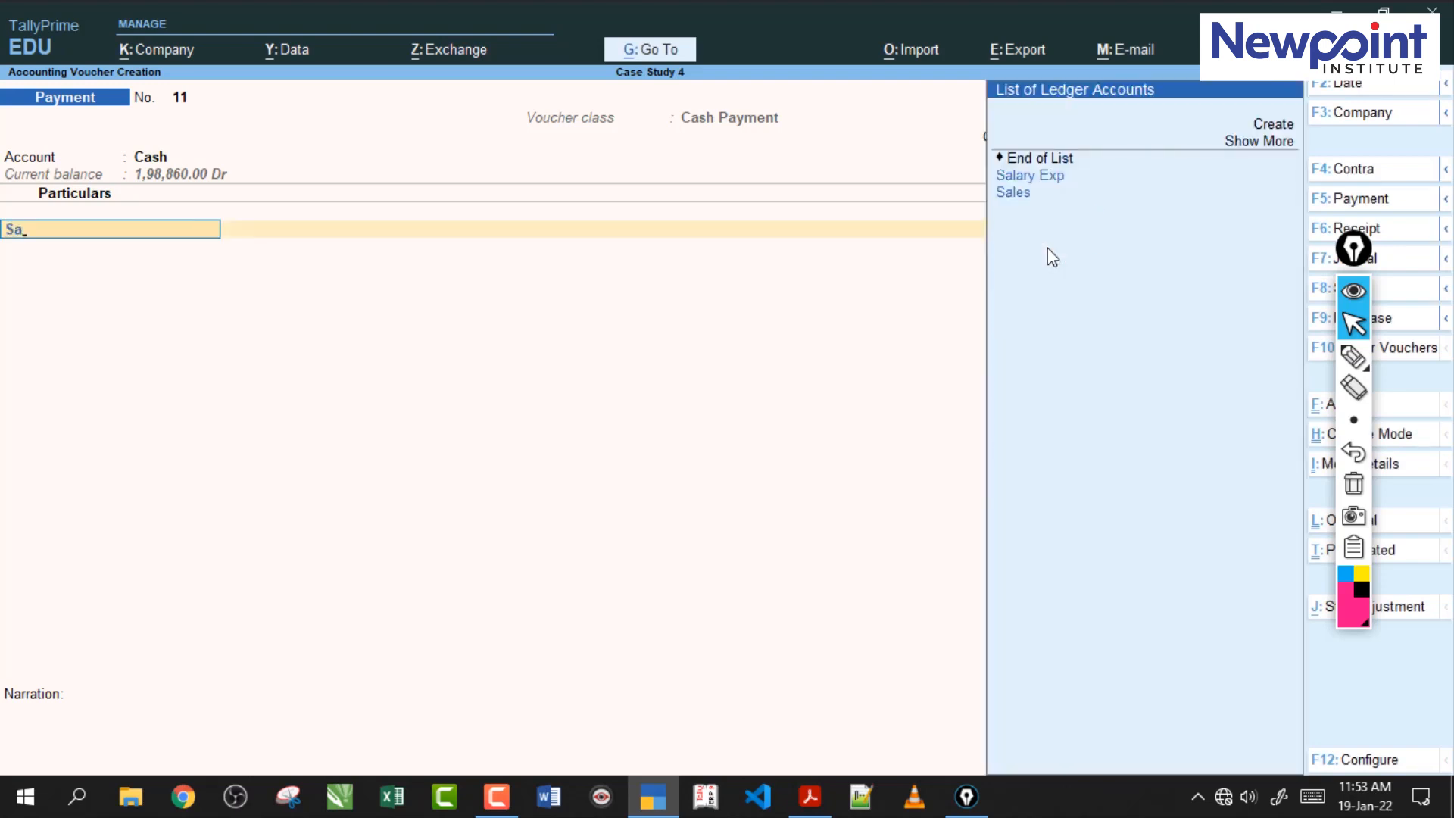
pyautogui.press('Down')
pyautogui.press('Return')
pyautogui.write('12500')
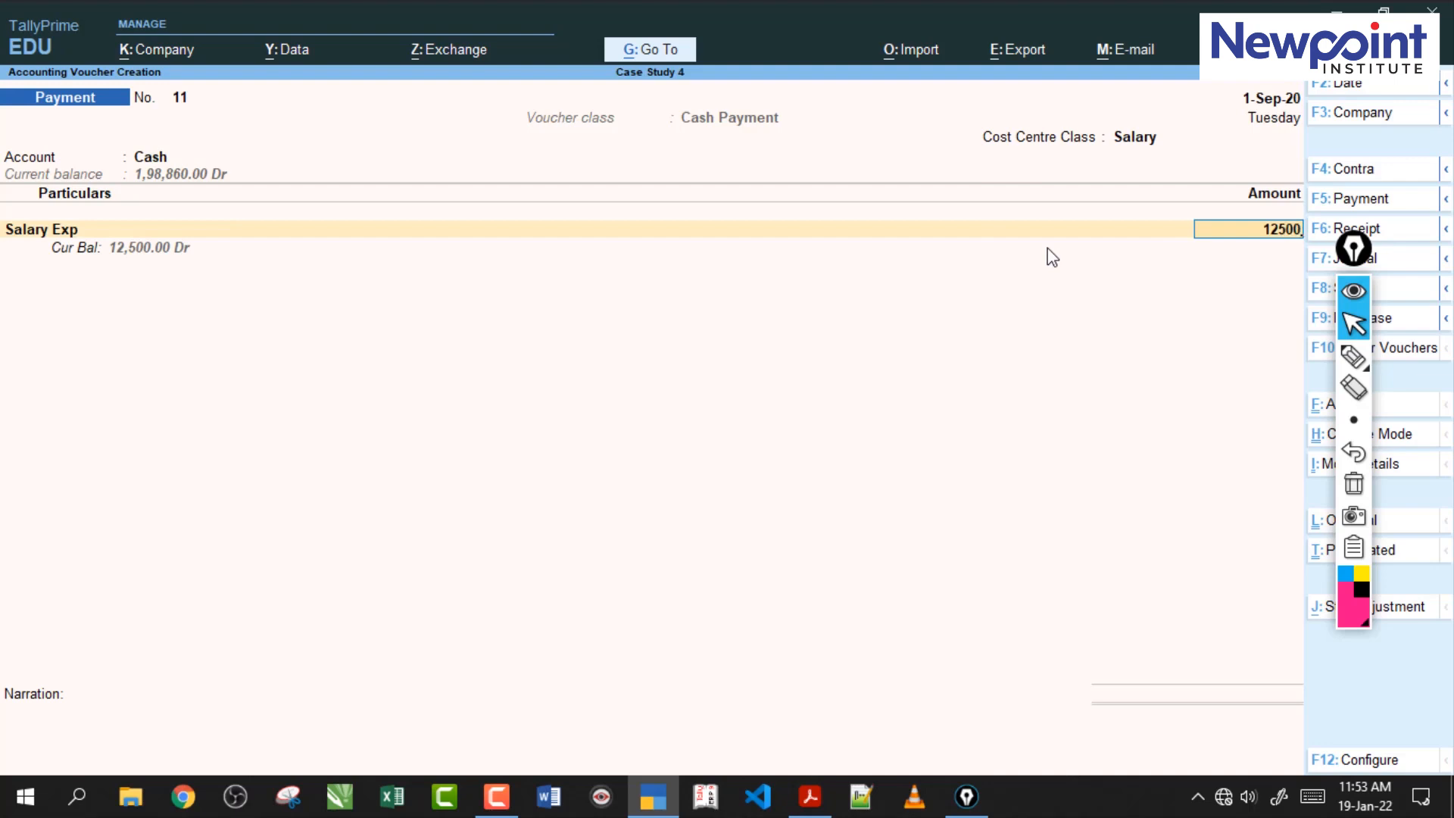
pyautogui.press('Return')
pyautogui.press('Return')
pyautogui.press('Return')
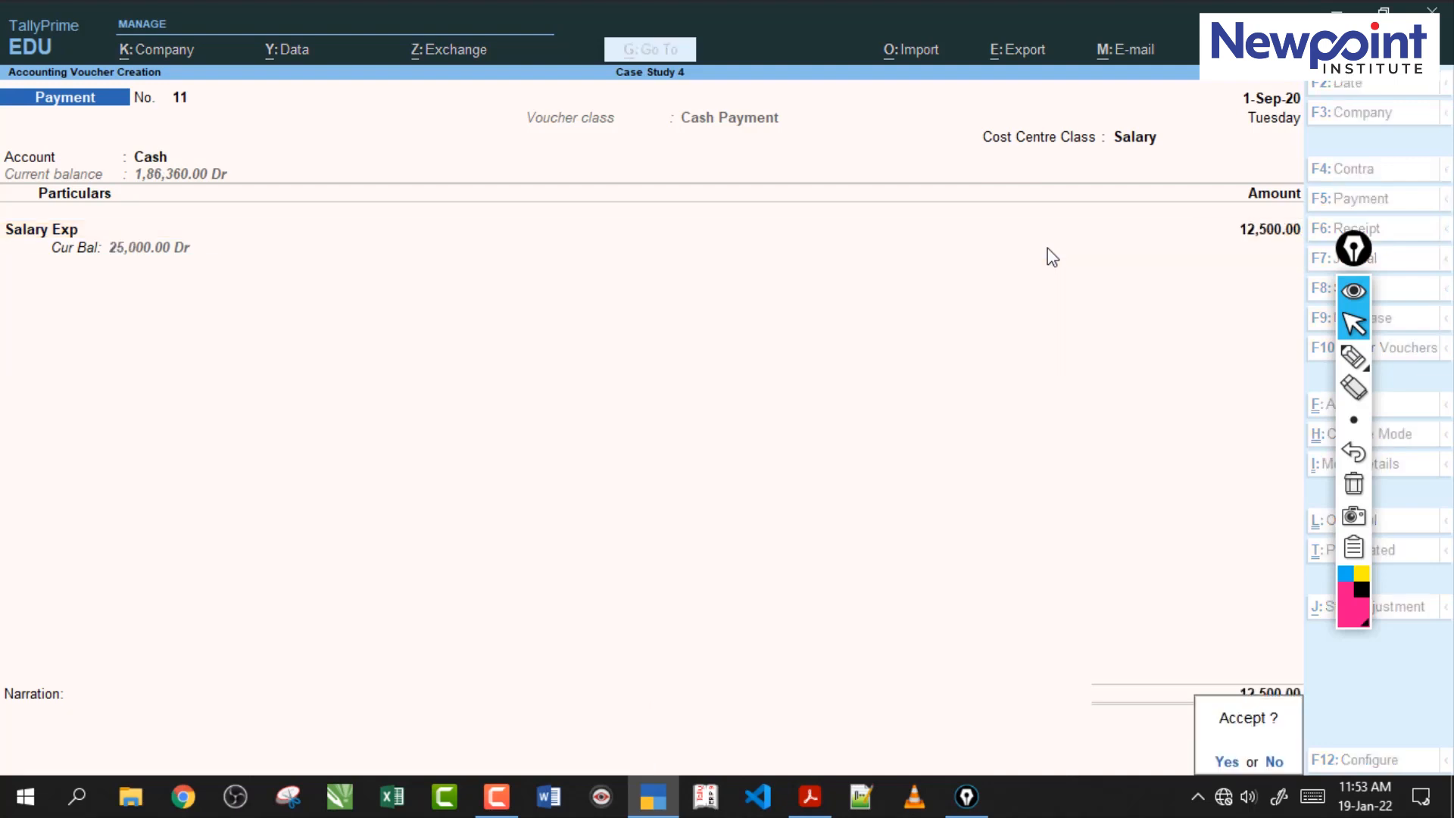
pyautogui.press('Return')
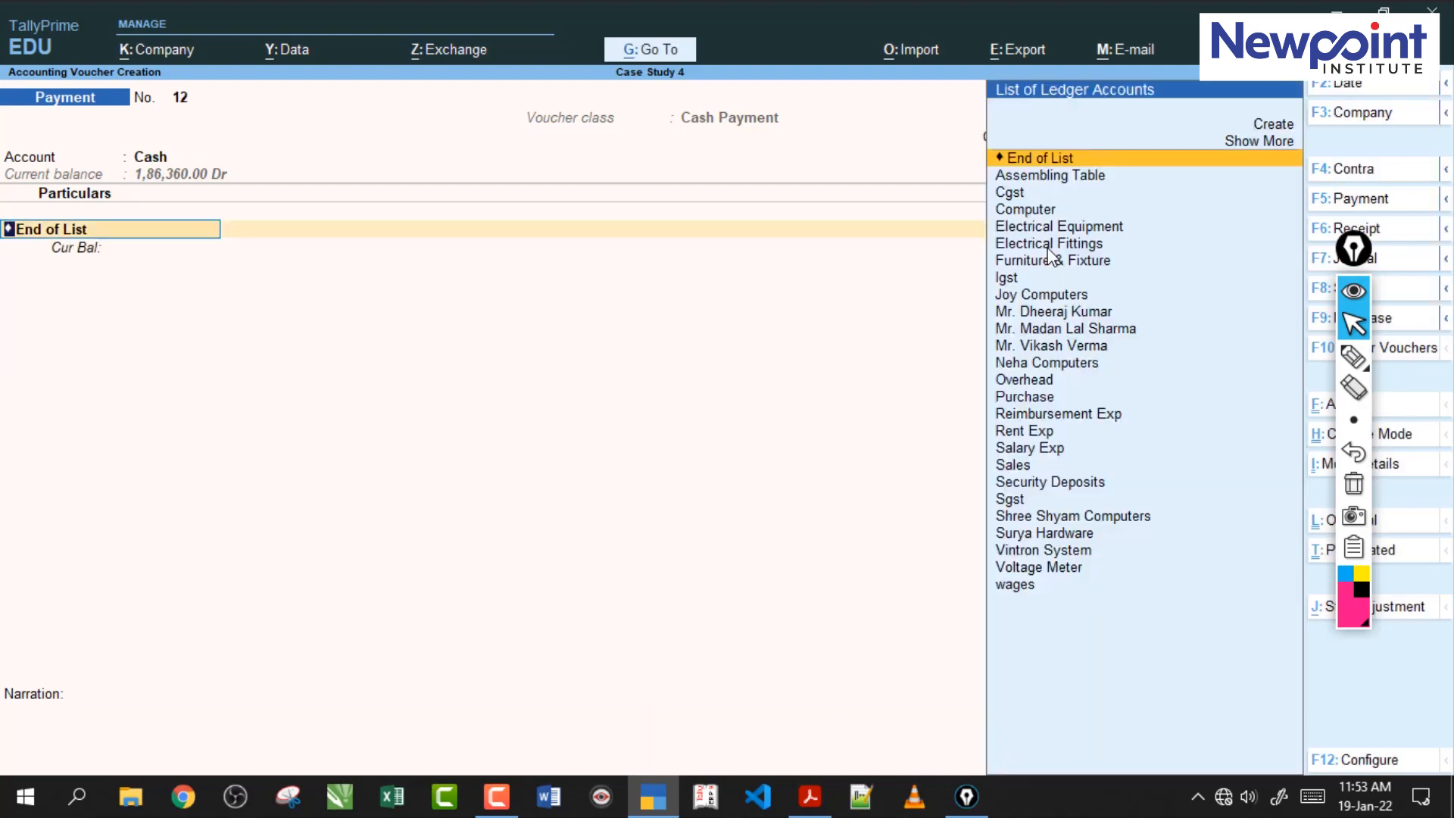
# Set the cost centre class of the new cash payment voucher to Reimbursement.
pyautogui.press('BackSpace')
pyautogui.press('Down')
pyautogui.press('Down')
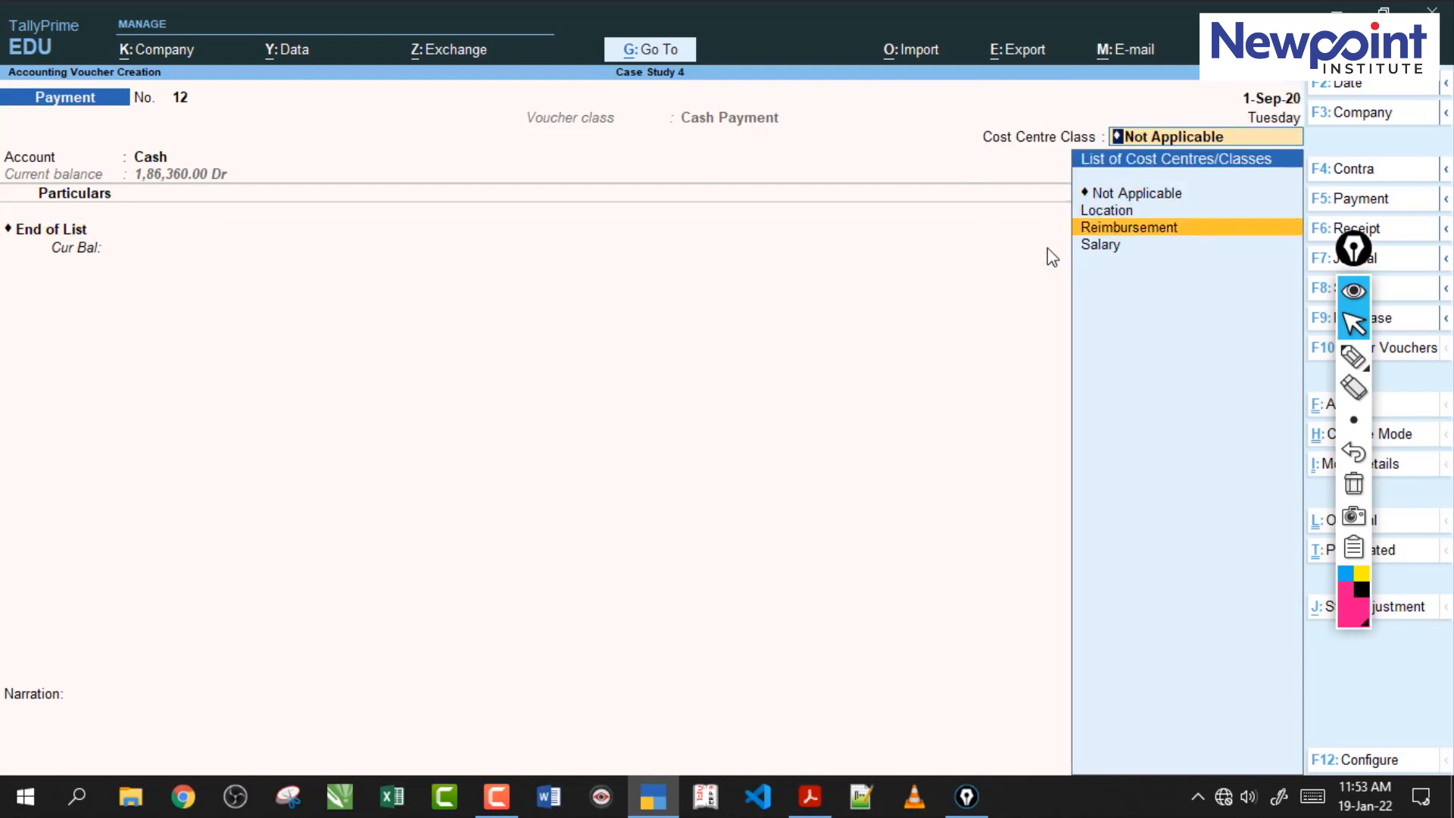
pyautogui.press('Return')
# Add the Reimbursement Exp ledger with an amount of 10000 and save the cash payment.
pyautogui.write('R')
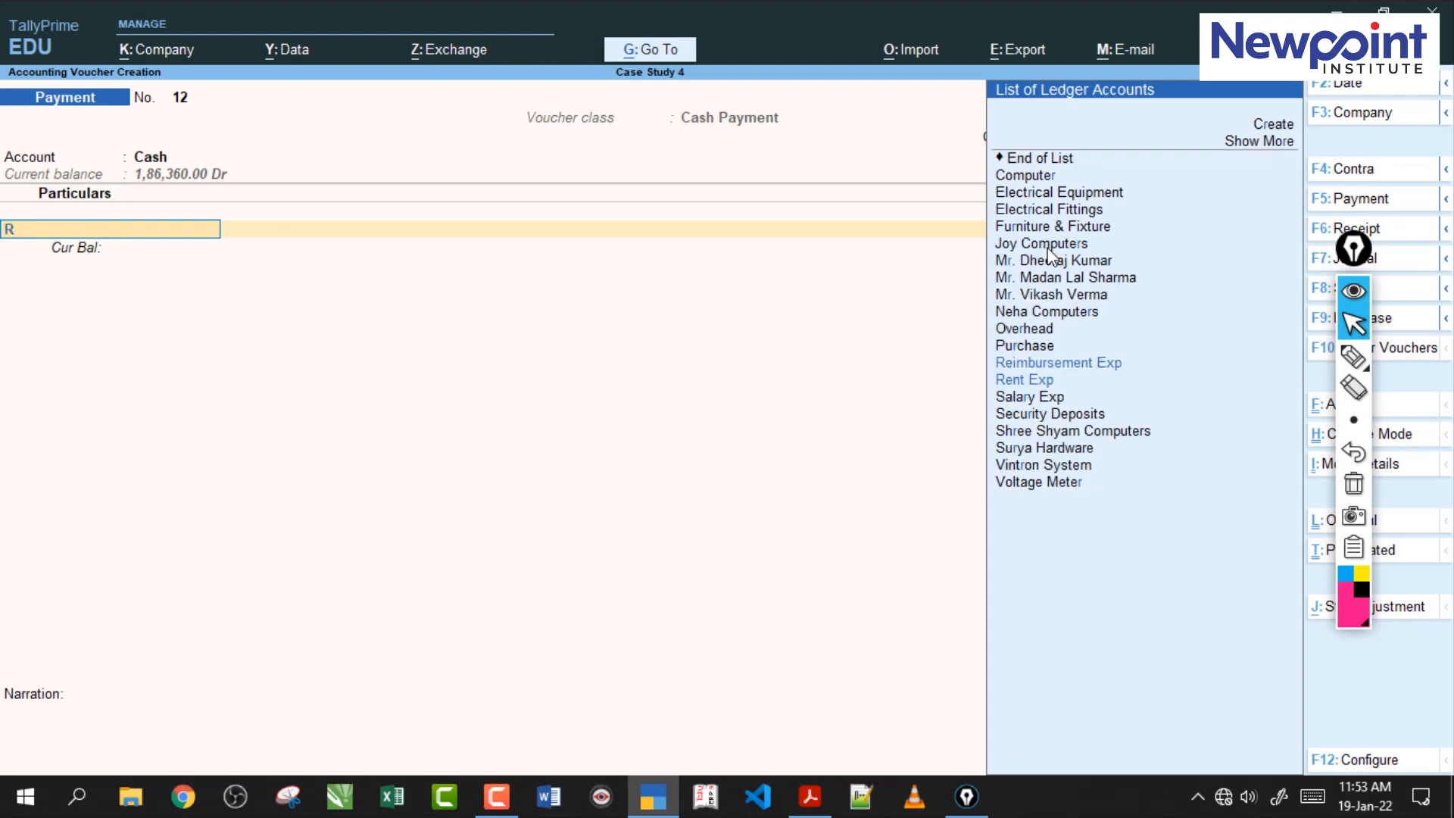
pyautogui.press('Down')
pyautogui.press('Up')
pyautogui.press('Return')
pyautogui.write('1000')
pyautogui.press('Return')
pyautogui.press('Return')
pyautogui.press('Return')
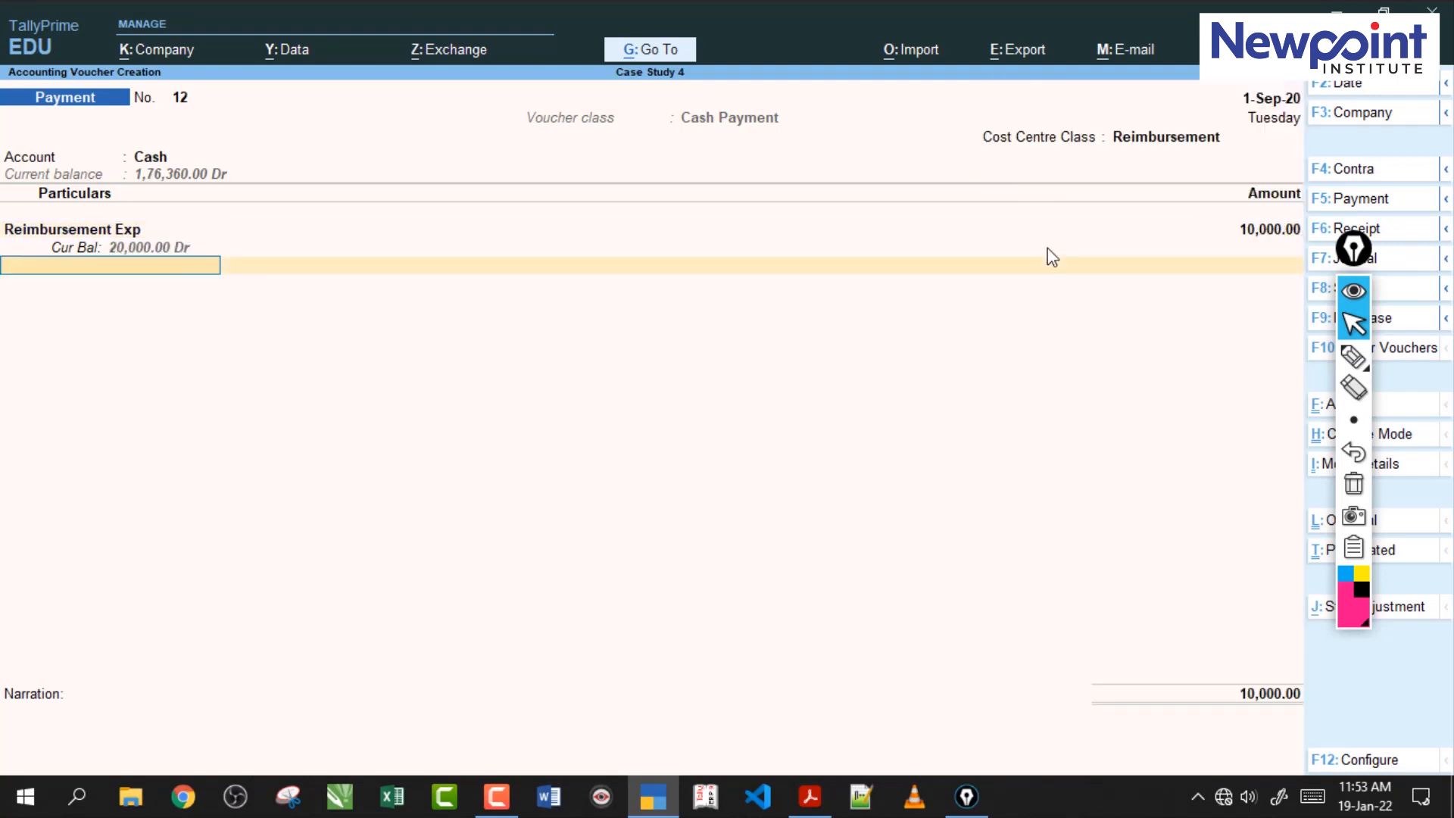
pyautogui.press('Return')
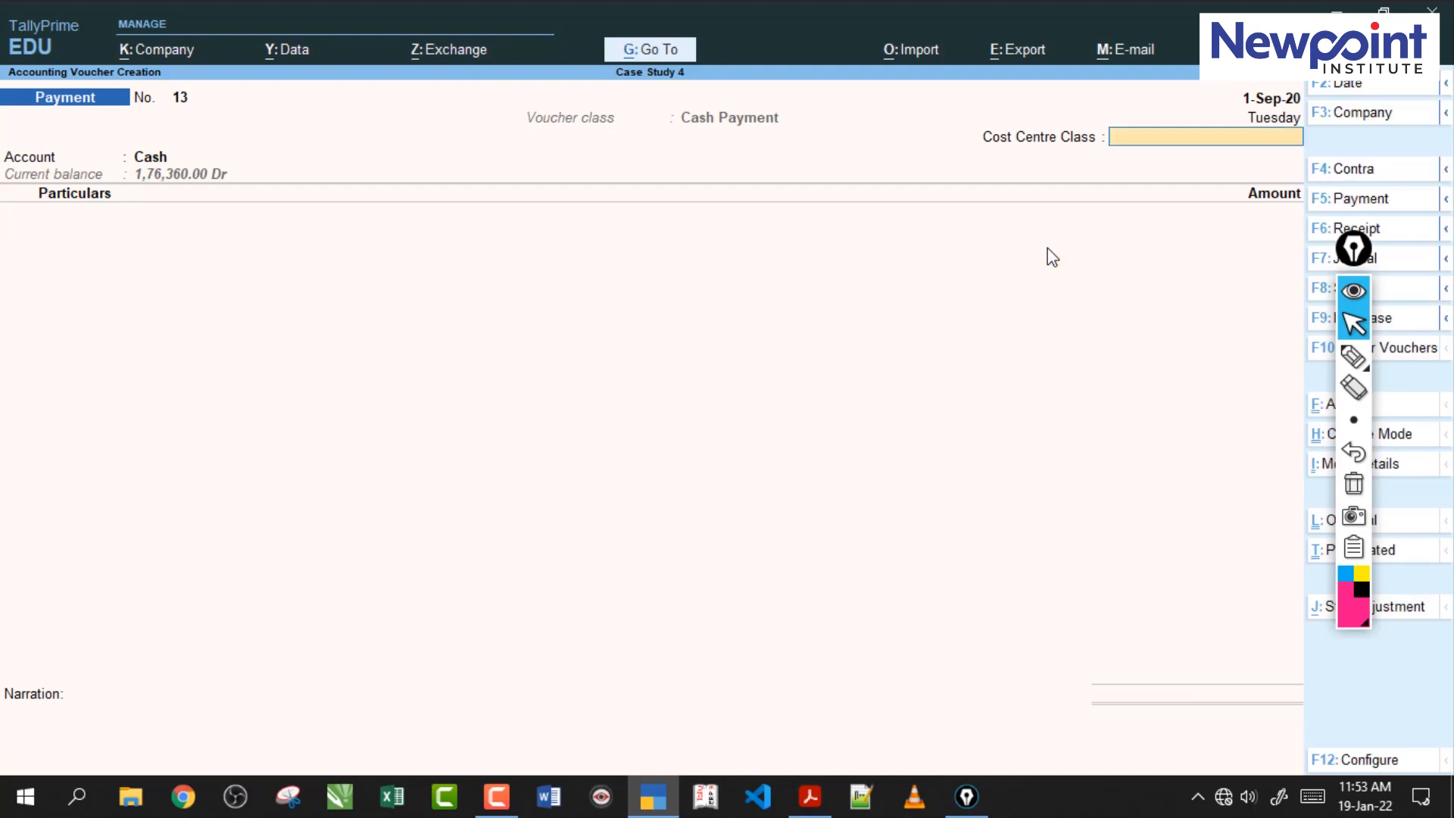
# Review the cost centre allocations in the saved reimbursement and salary vouchers, then return to the blank payment voucher.
pyautogui.press('pageup')
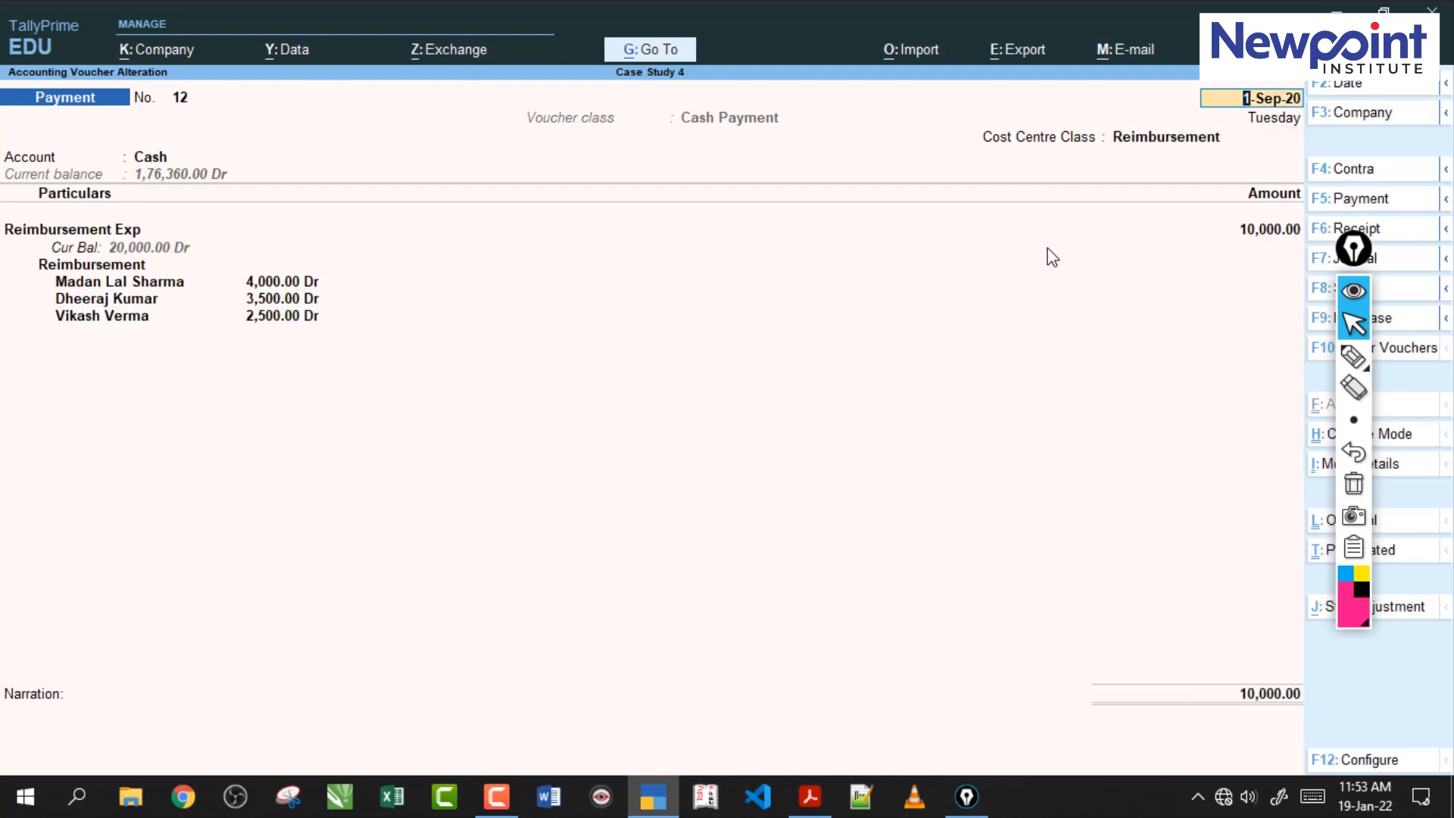
pyautogui.press('pageup')
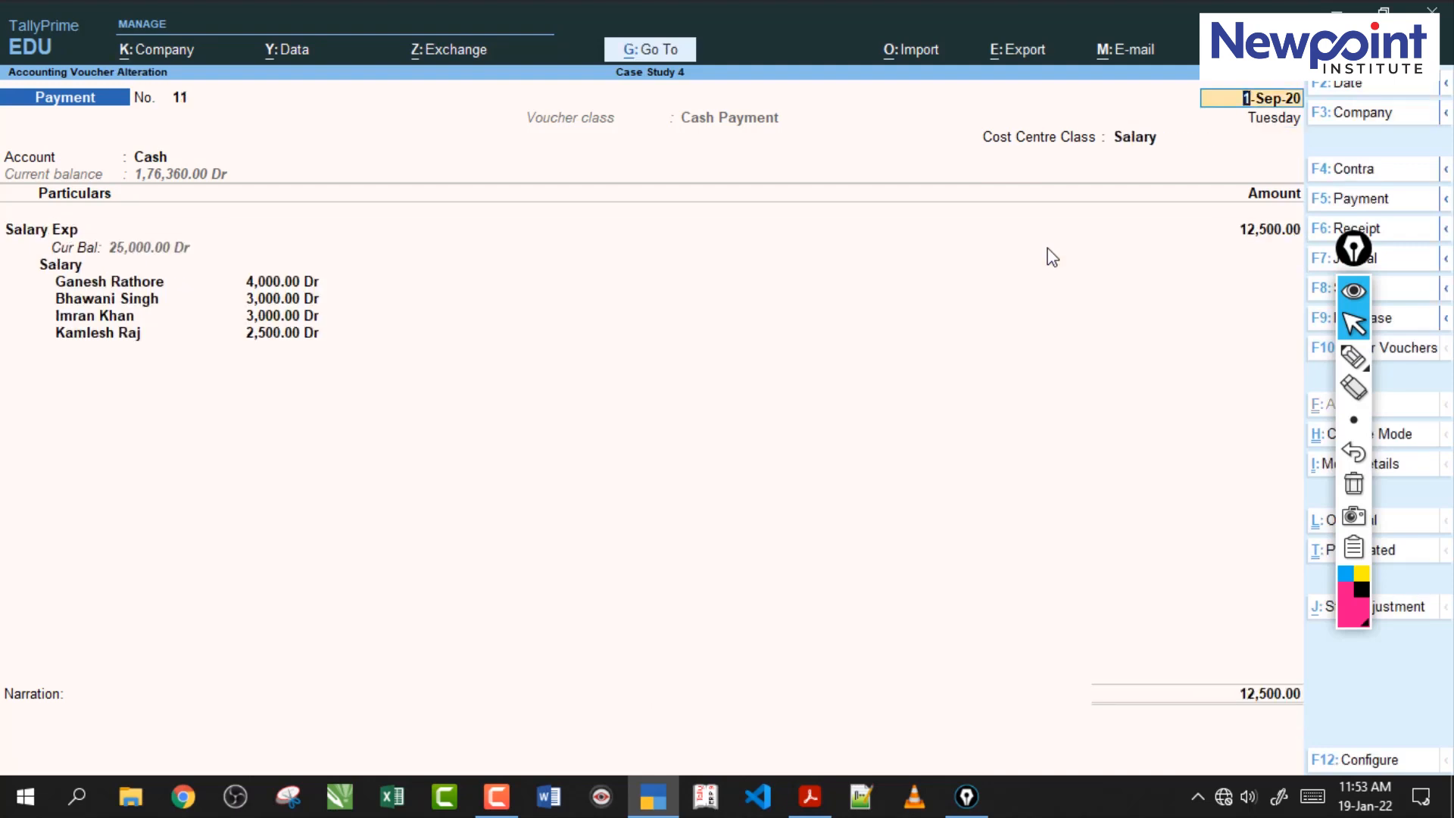
pyautogui.press('pagedown')
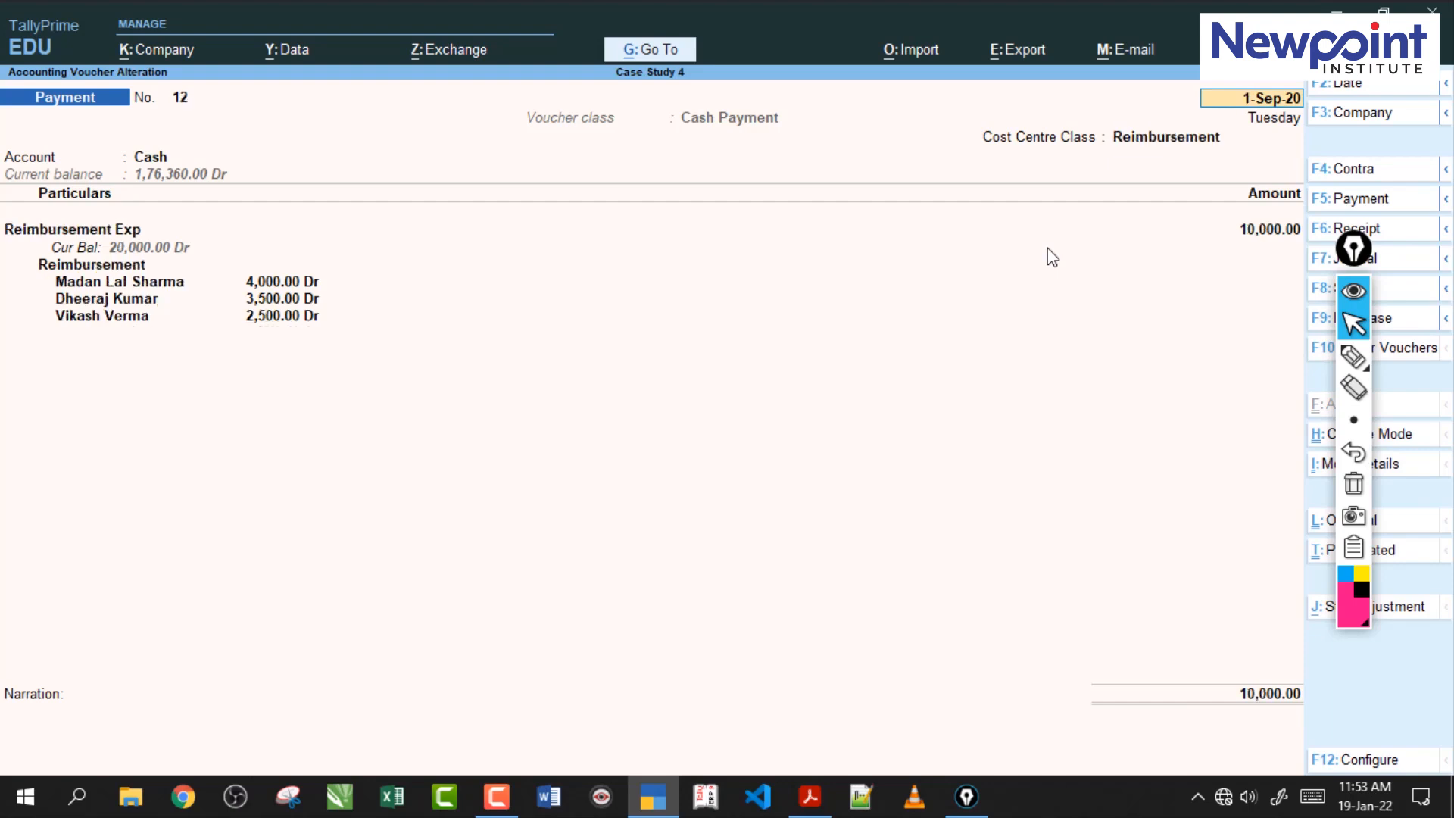
pyautogui.press('pagedown')
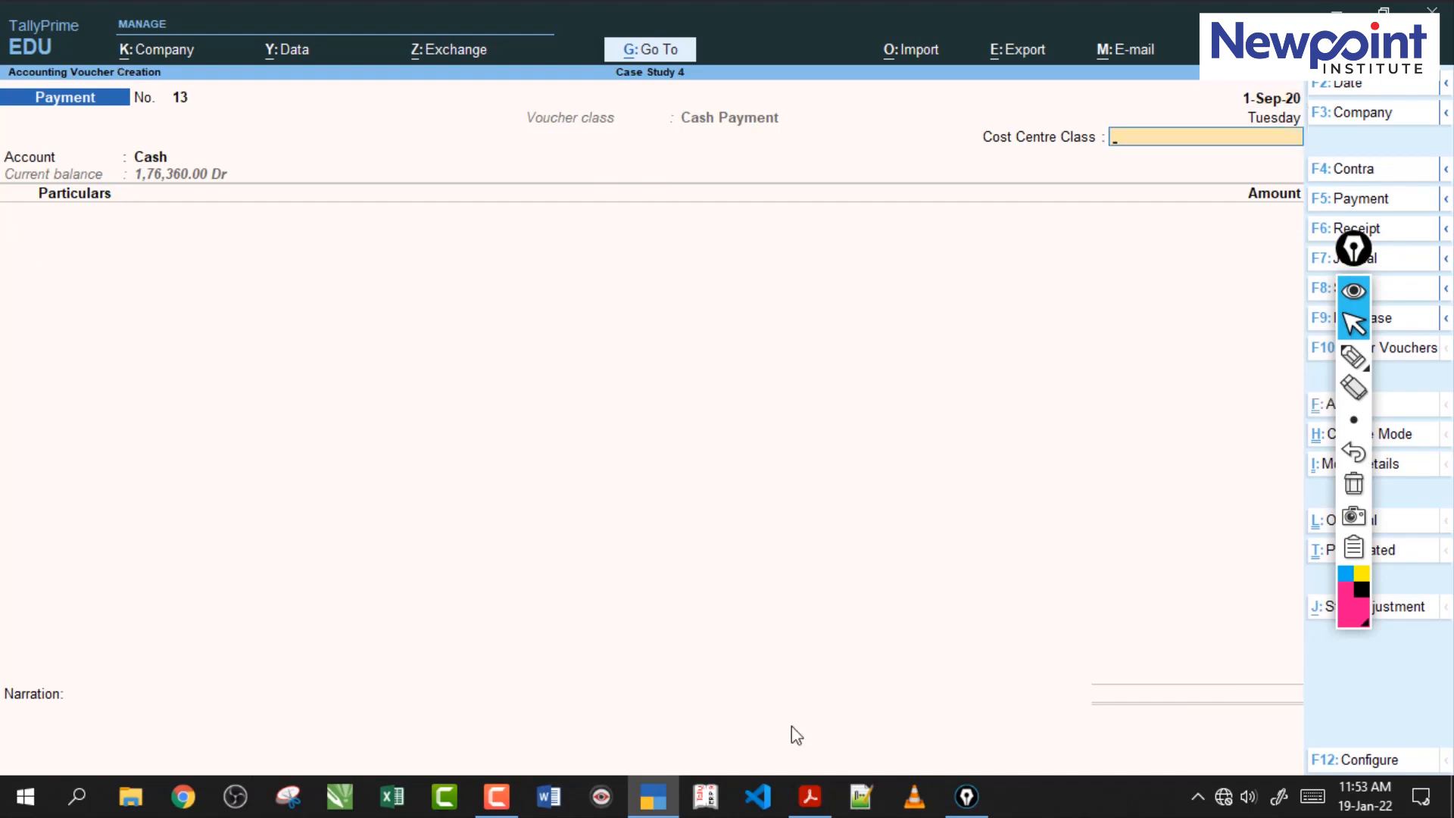
# Switch to the case study PDF and examine transaction 31, the job work statement from Sharma Job Worker, including its amount and party details.
pyautogui.click(810, 796)
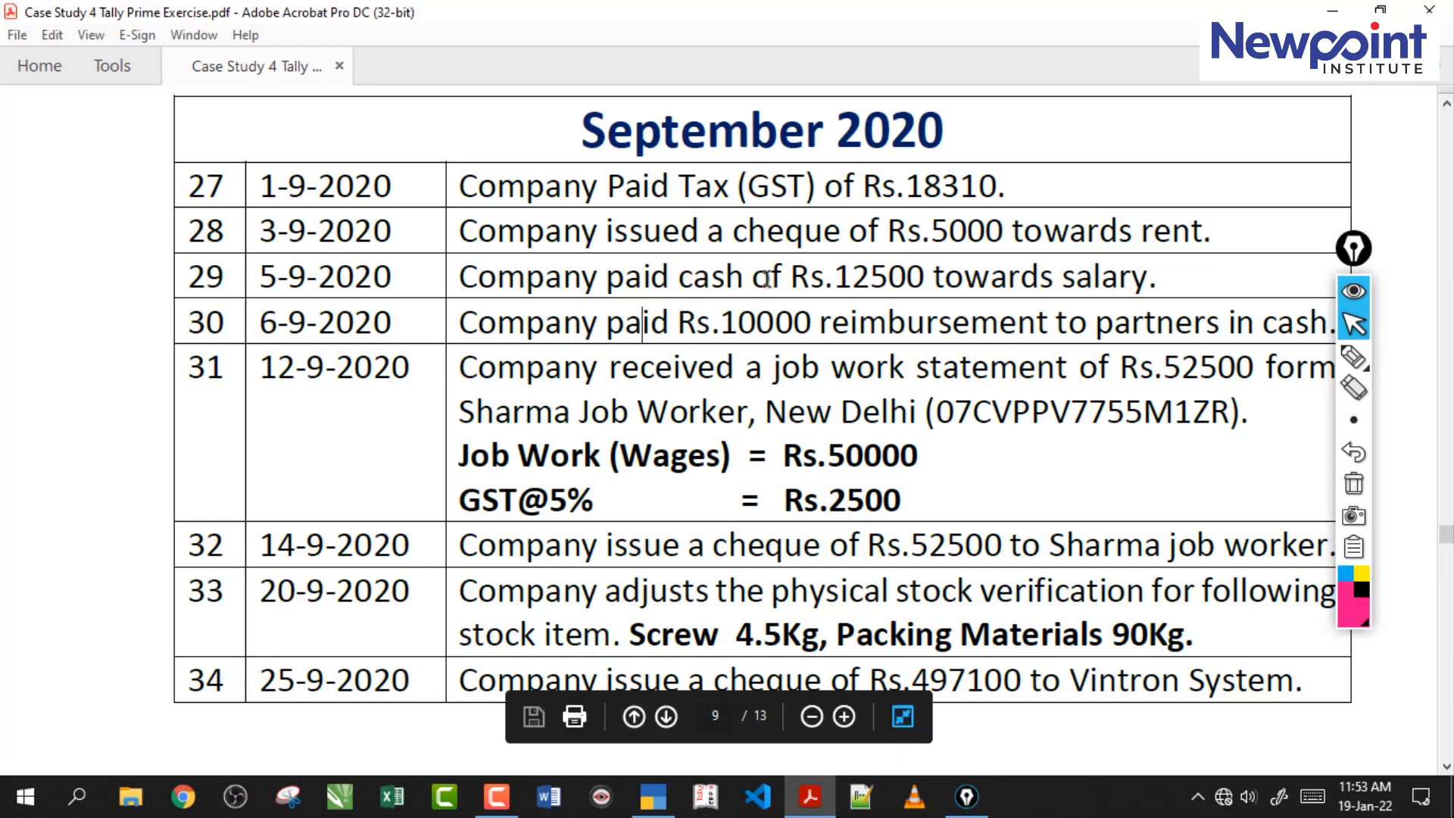
pyautogui.moveTo(537, 201); pyautogui.dragTo(721, 325)
pyautogui.click(675, 299)
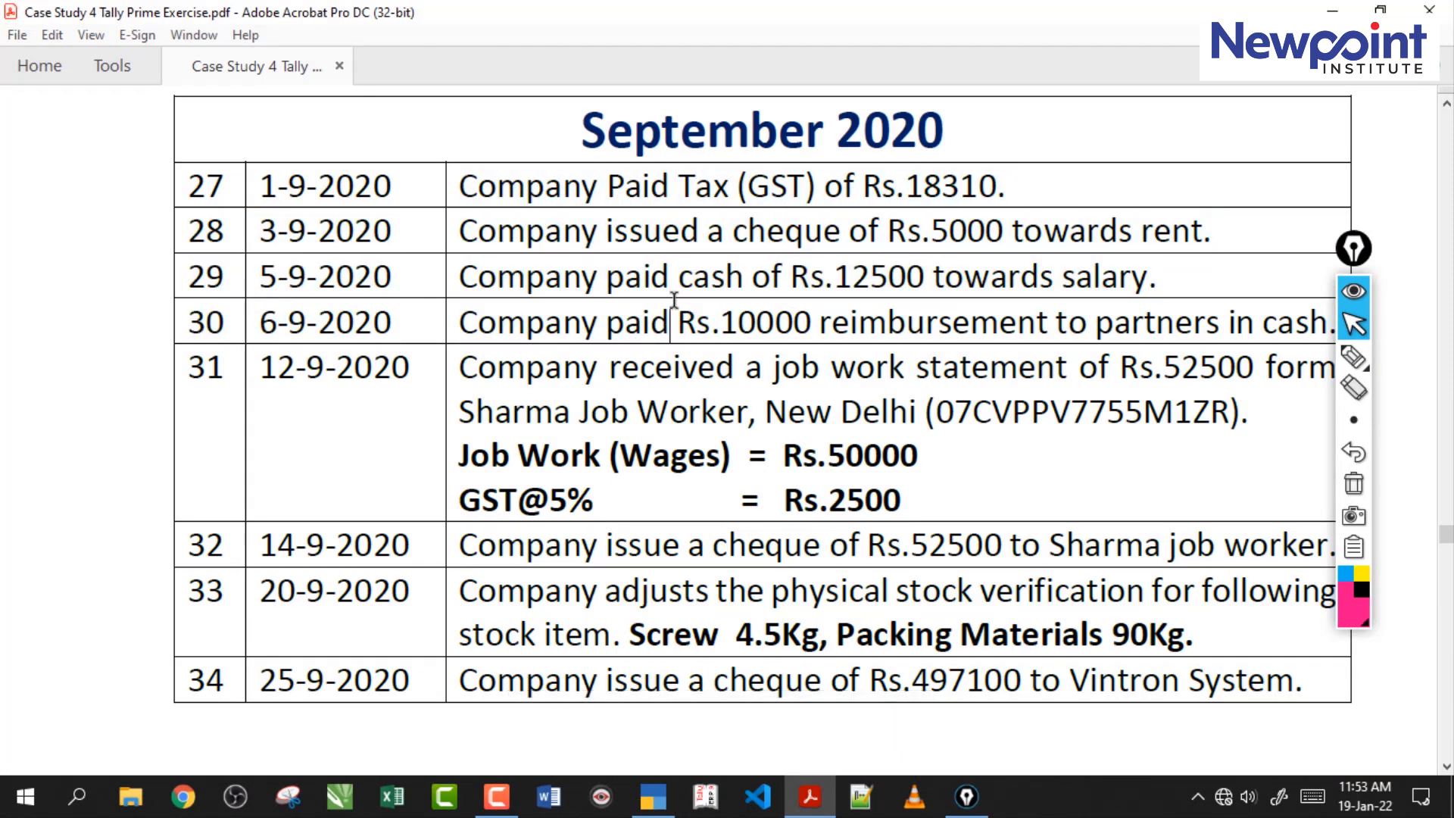
pyautogui.scroll(-2, 572, 261)
pyautogui.moveTo(471, 265); pyautogui.dragTo(730, 265)
pyautogui.click(854, 280)
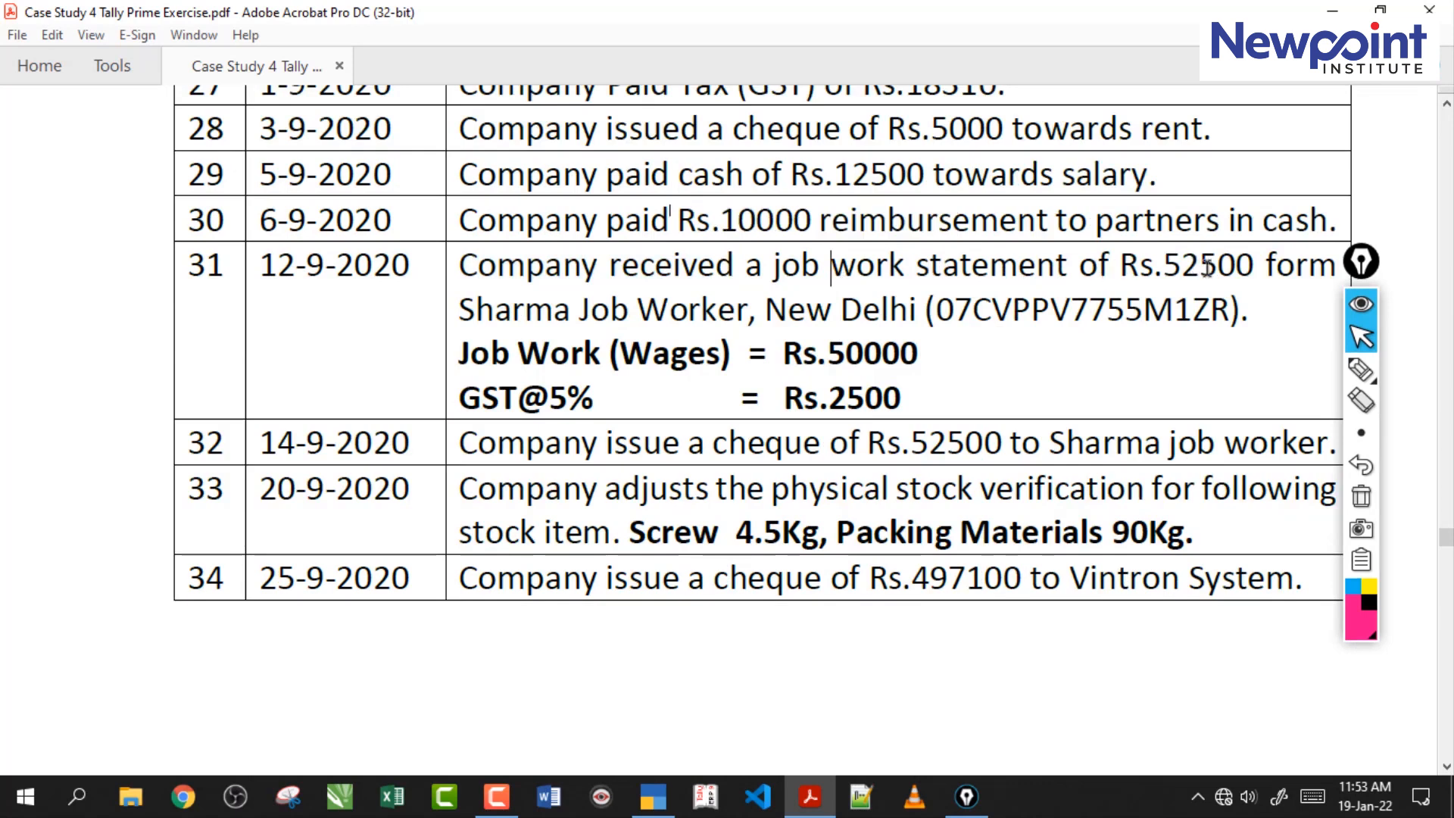
pyautogui.moveTo(1164, 265); pyautogui.dragTo(1254, 267)
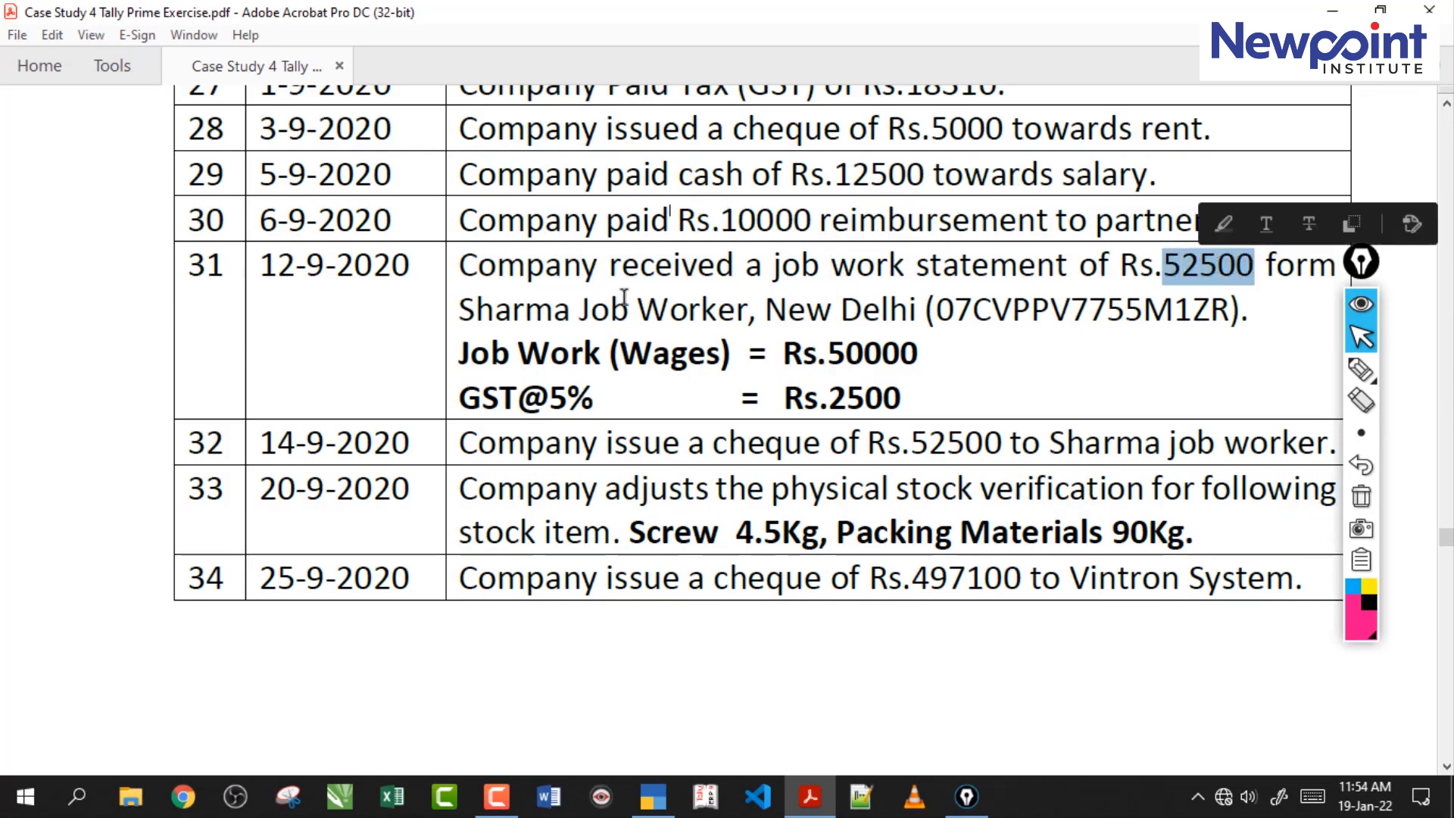
pyautogui.click(508, 318)
pyautogui.moveTo(459, 310); pyautogui.dragTo(916, 311)
pyautogui.click(864, 322)
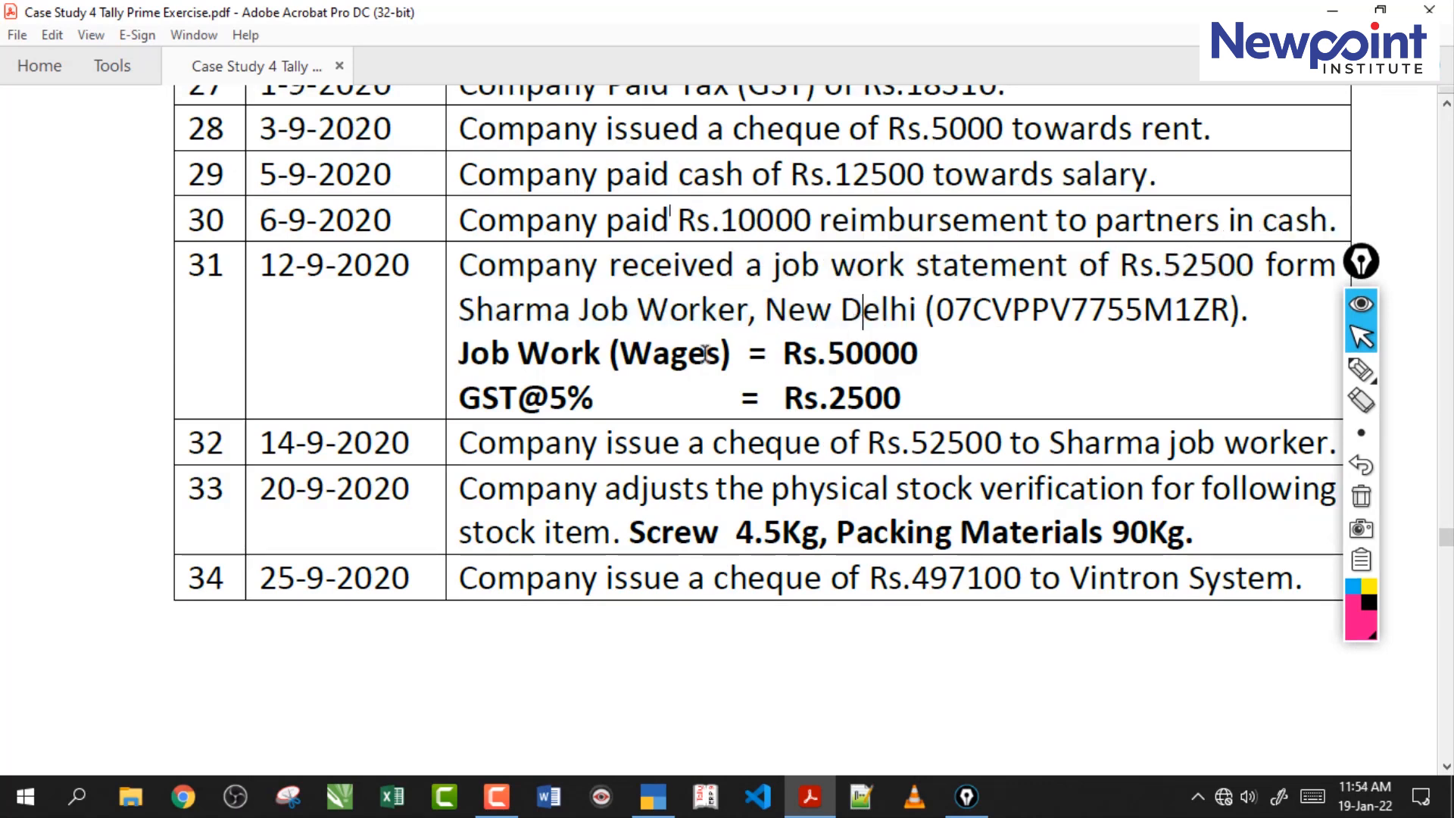
# Underline the opening words of transaction 31 and Sharma Job Worker with the annotation pen, and erase the marks.
pyautogui.click(1361, 369)
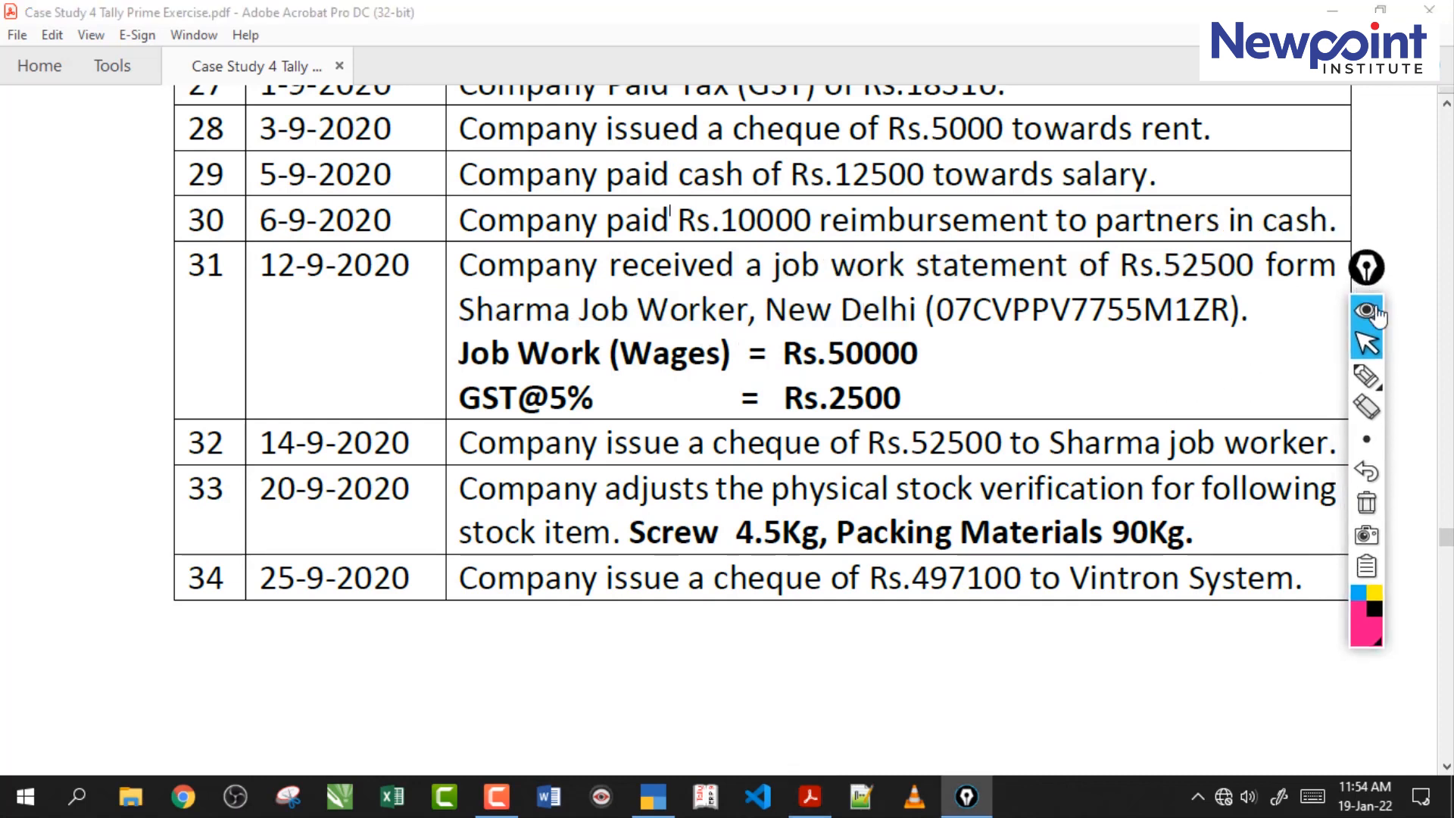
pyautogui.moveTo(522, 287); pyautogui.dragTo(762, 293)
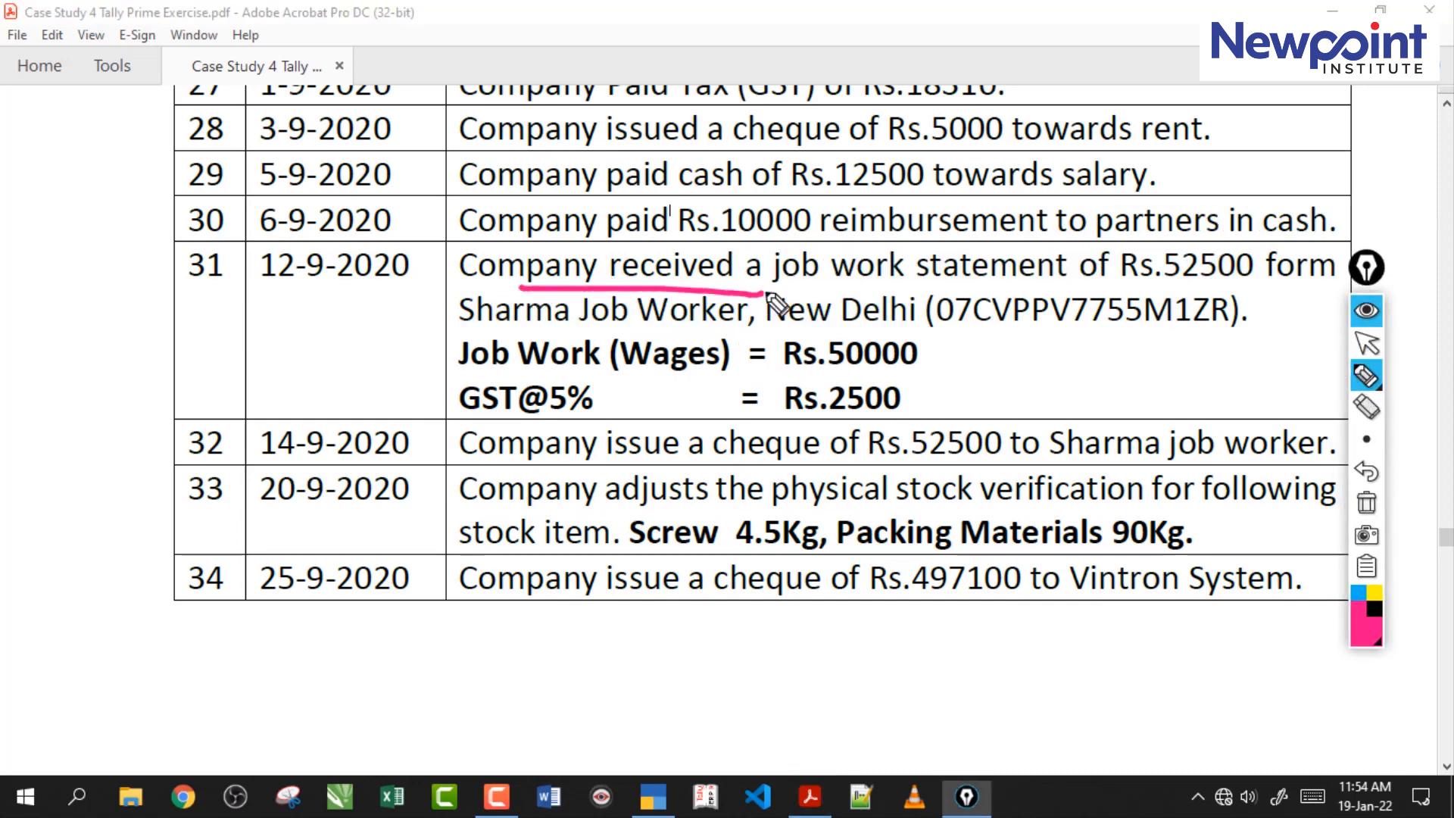
pyautogui.moveTo(502, 328); pyautogui.dragTo(723, 331)
pyautogui.moveTo(474, 334)
pyautogui.mouseDown()
pyautogui.moveTo(545, 282)
pyautogui.moveTo(462, 333)
pyautogui.mouseUp()
pyautogui.click(1367, 504)
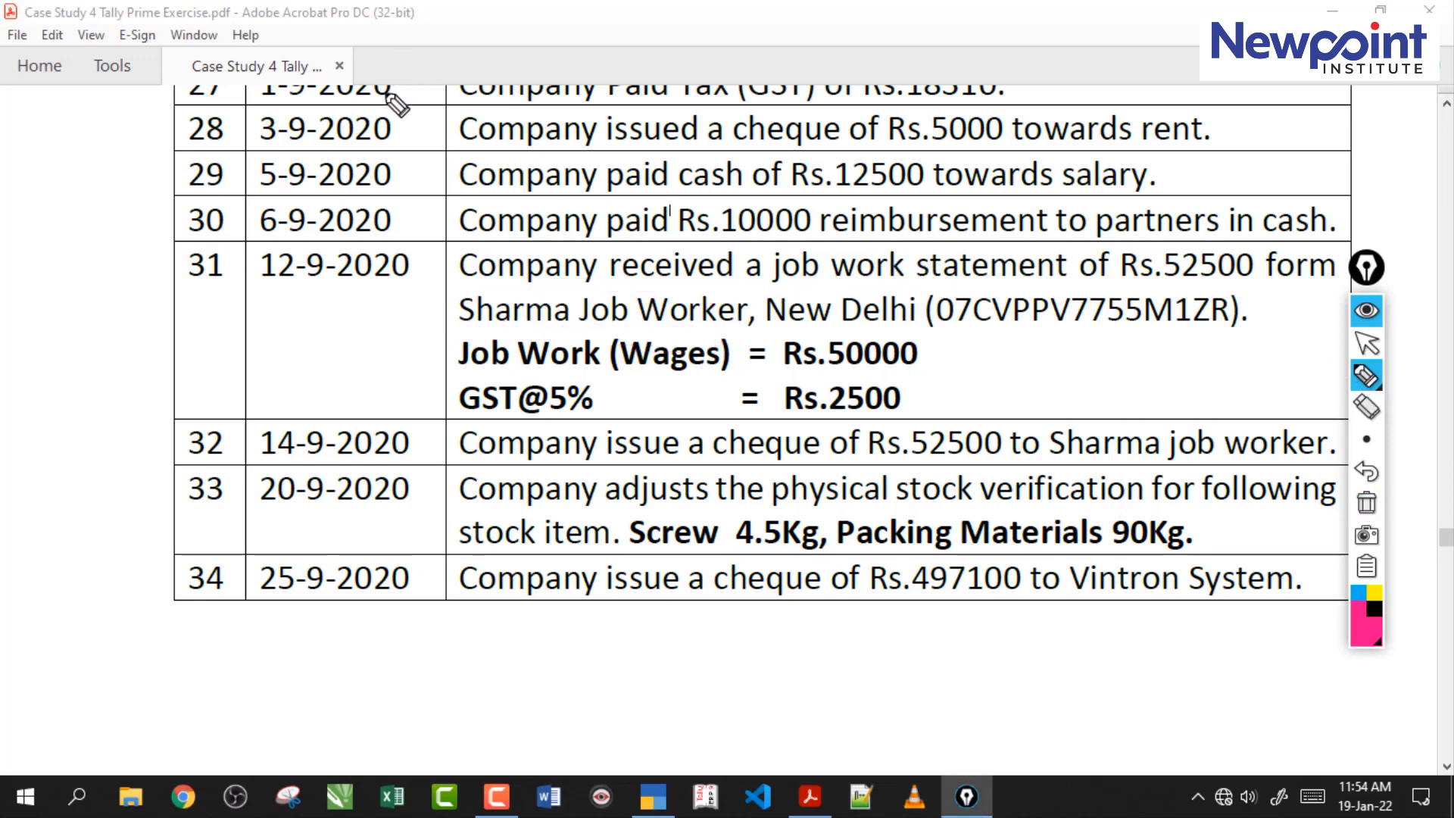
# Handwrite example amounts across transactions 27 to 31, circle and underline them with the pen, and clear all annotations.
pyautogui.moveTo(383, 71); pyautogui.dragTo(565, 69)
pyautogui.moveTo(567, 125)
pyautogui.mouseDown()
pyautogui.moveTo(599, 144)
pyautogui.moveTo(758, 90)
pyautogui.mouseUp()
pyautogui.click(1366, 502)
pyautogui.moveTo(362, 106)
pyautogui.mouseDown()
pyautogui.moveTo(389, 130)
pyautogui.moveTo(610, 65)
pyautogui.moveTo(580, 71)
pyautogui.mouseUp()
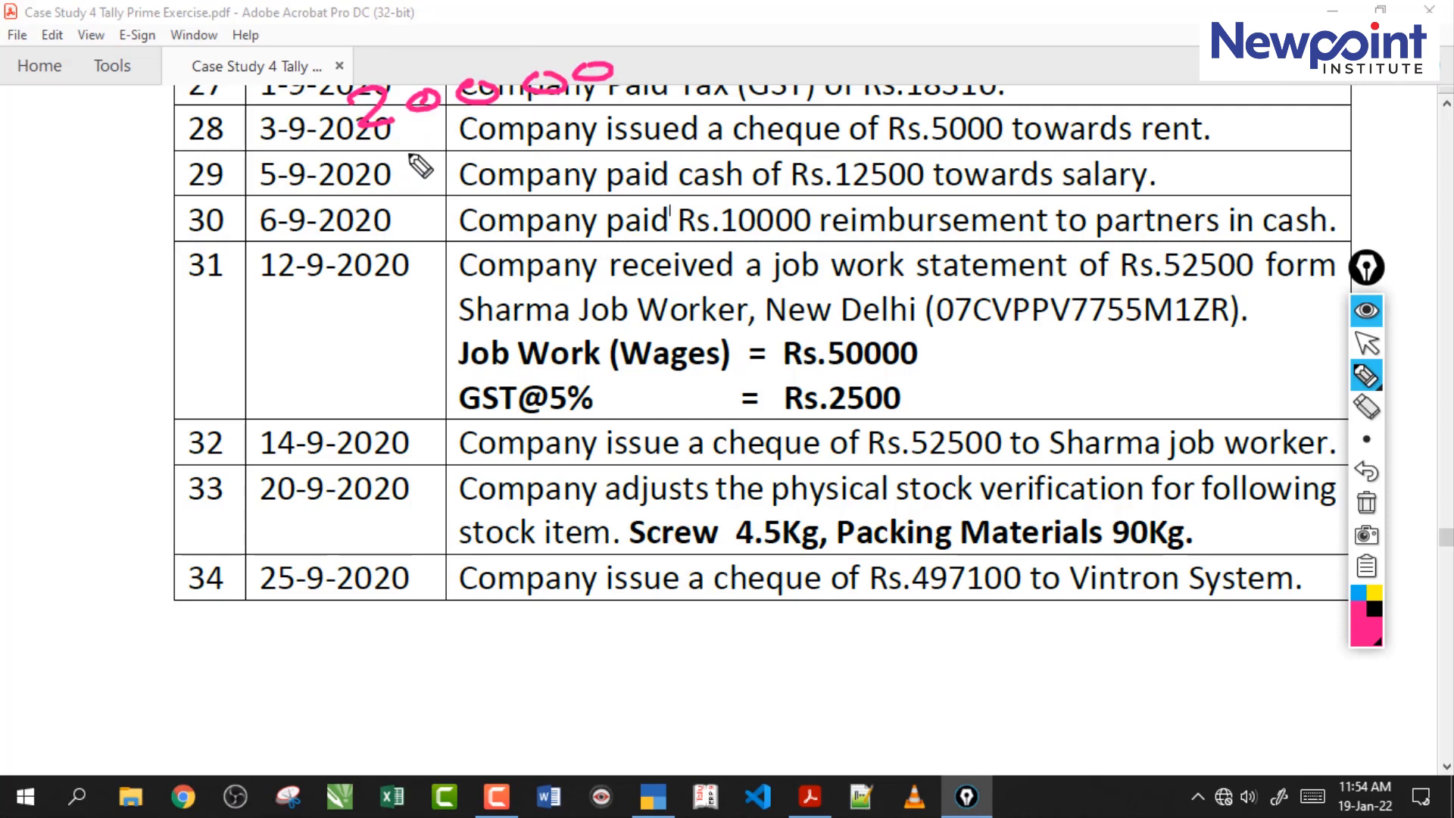
pyautogui.moveTo(393, 159); pyautogui.dragTo(406, 199)
pyautogui.moveTo(451, 146)
pyautogui.mouseDown()
pyautogui.moveTo(454, 179)
pyautogui.moveTo(429, 186)
pyautogui.mouseUp()
pyautogui.moveTo(500, 134)
pyautogui.mouseDown()
pyautogui.moveTo(493, 146)
pyautogui.moveTo(636, 111)
pyautogui.mouseUp()
pyautogui.moveTo(451, 235); pyautogui.dragTo(466, 266)
pyautogui.moveTo(515, 231)
pyautogui.mouseDown()
pyautogui.moveTo(682, 178)
pyautogui.moveTo(397, 292)
pyautogui.mouseUp()
pyautogui.moveTo(542, 279); pyautogui.dragTo(606, 183)
pyautogui.moveTo(537, 294)
pyautogui.mouseDown()
pyautogui.moveTo(507, 324)
pyautogui.moveTo(510, 373)
pyautogui.mouseUp()
pyautogui.moveTo(589, 298); pyautogui.dragTo(870, 194)
pyautogui.moveTo(871, 243); pyautogui.dragTo(521, 413)
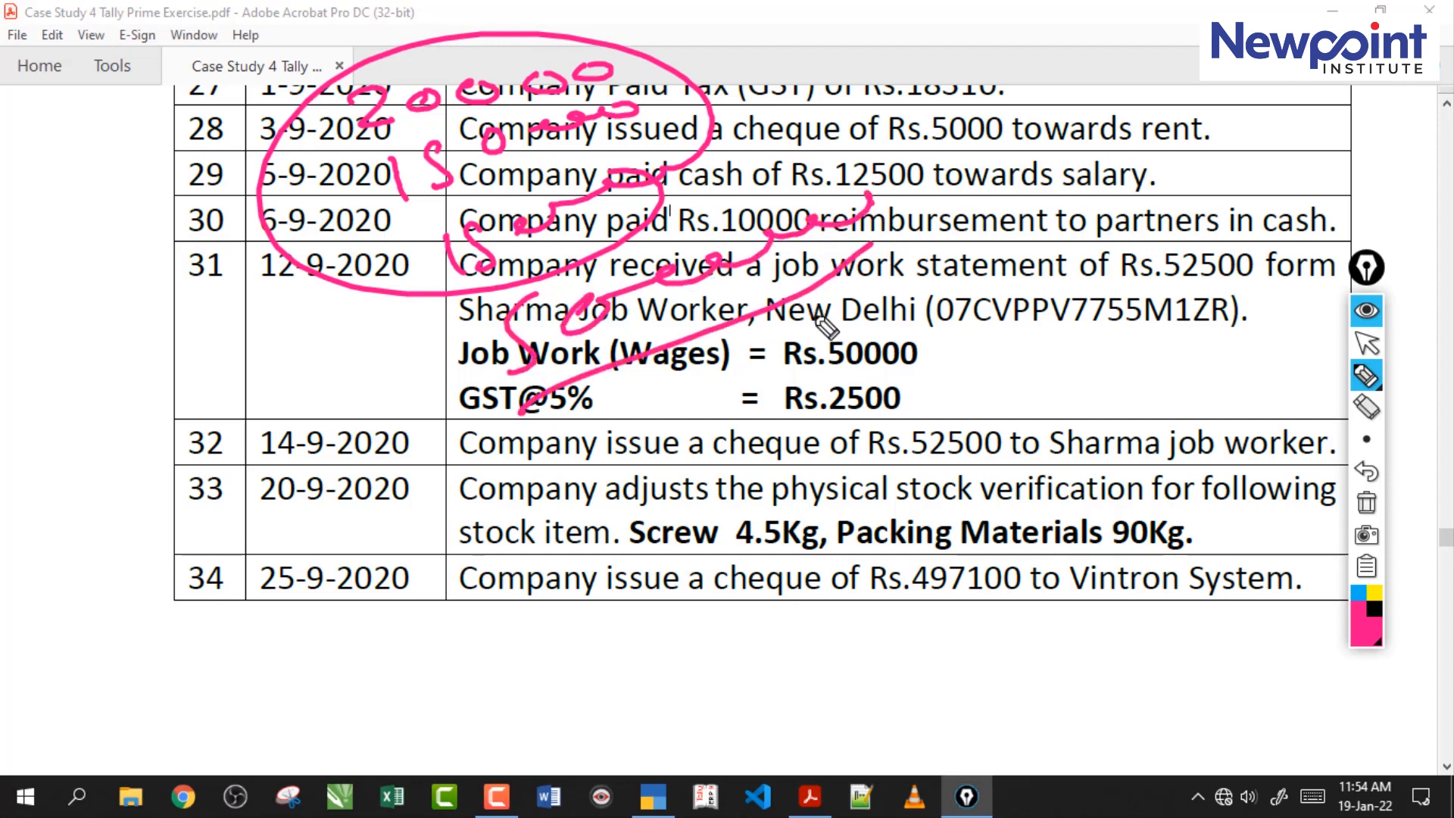
pyautogui.click(1363, 504)
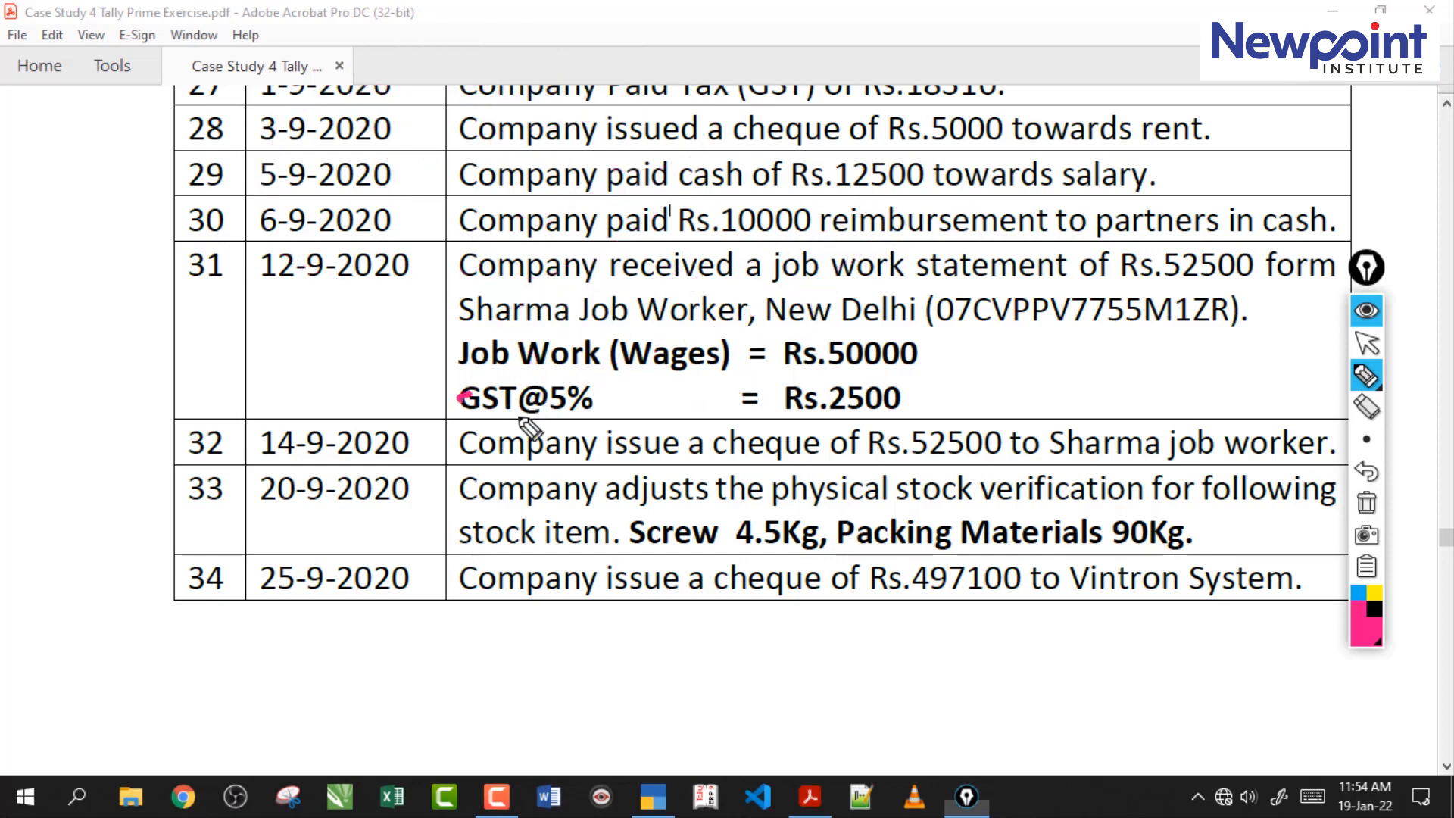
# Mark the GST@5% line and bracket the whole of transaction 31 with the pen, erasing each mark.
pyautogui.moveTo(477, 402); pyautogui.dragTo(519, 416)
pyautogui.click(1366, 502)
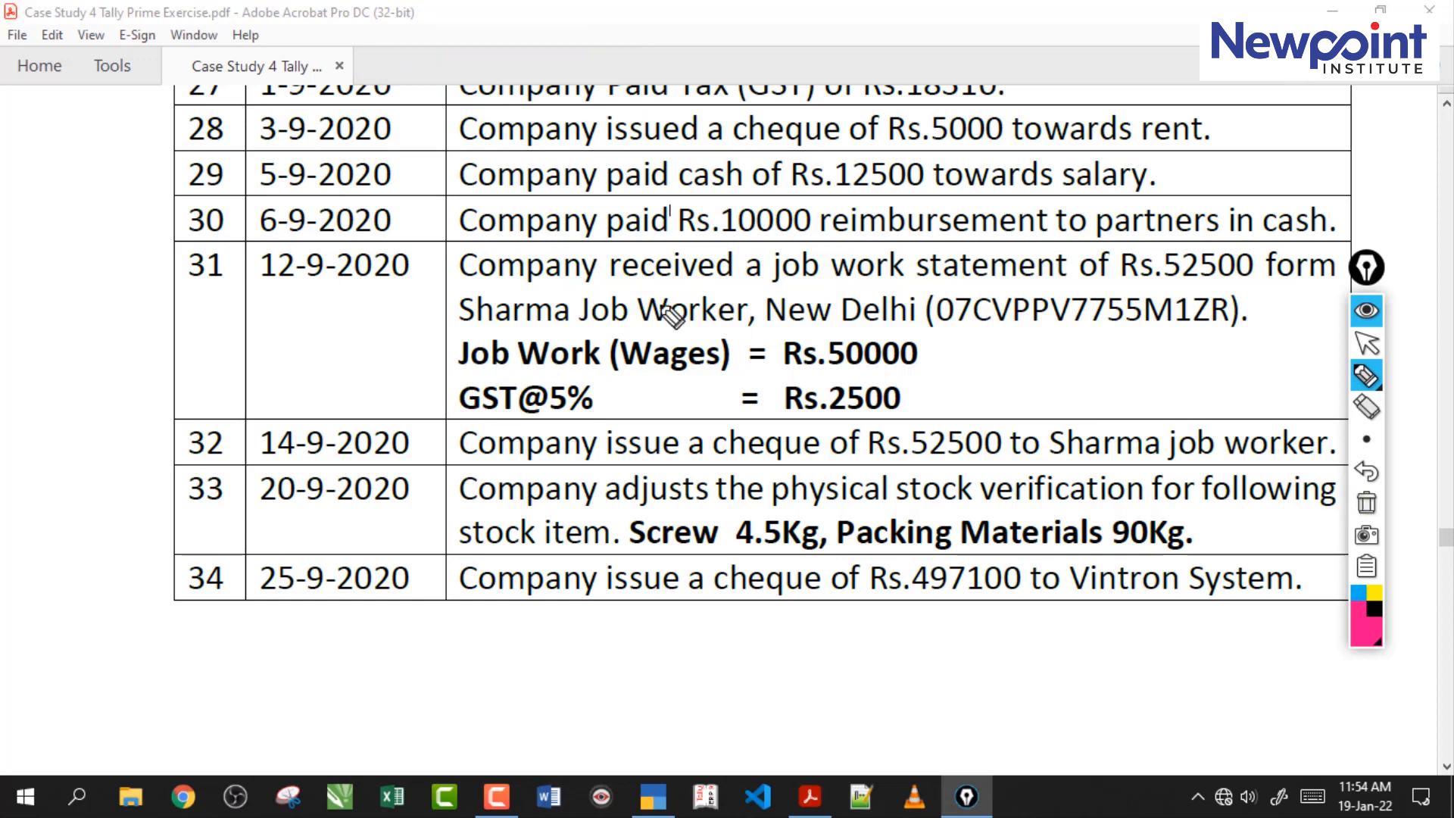
pyautogui.moveTo(470, 260); pyautogui.dragTo(496, 415)
pyautogui.click(1367, 503)
# Underline and circle Sharma Job Worker, bracket the transaction 31 entry, and clear the annotations.
pyautogui.moveTo(464, 332); pyautogui.dragTo(727, 332)
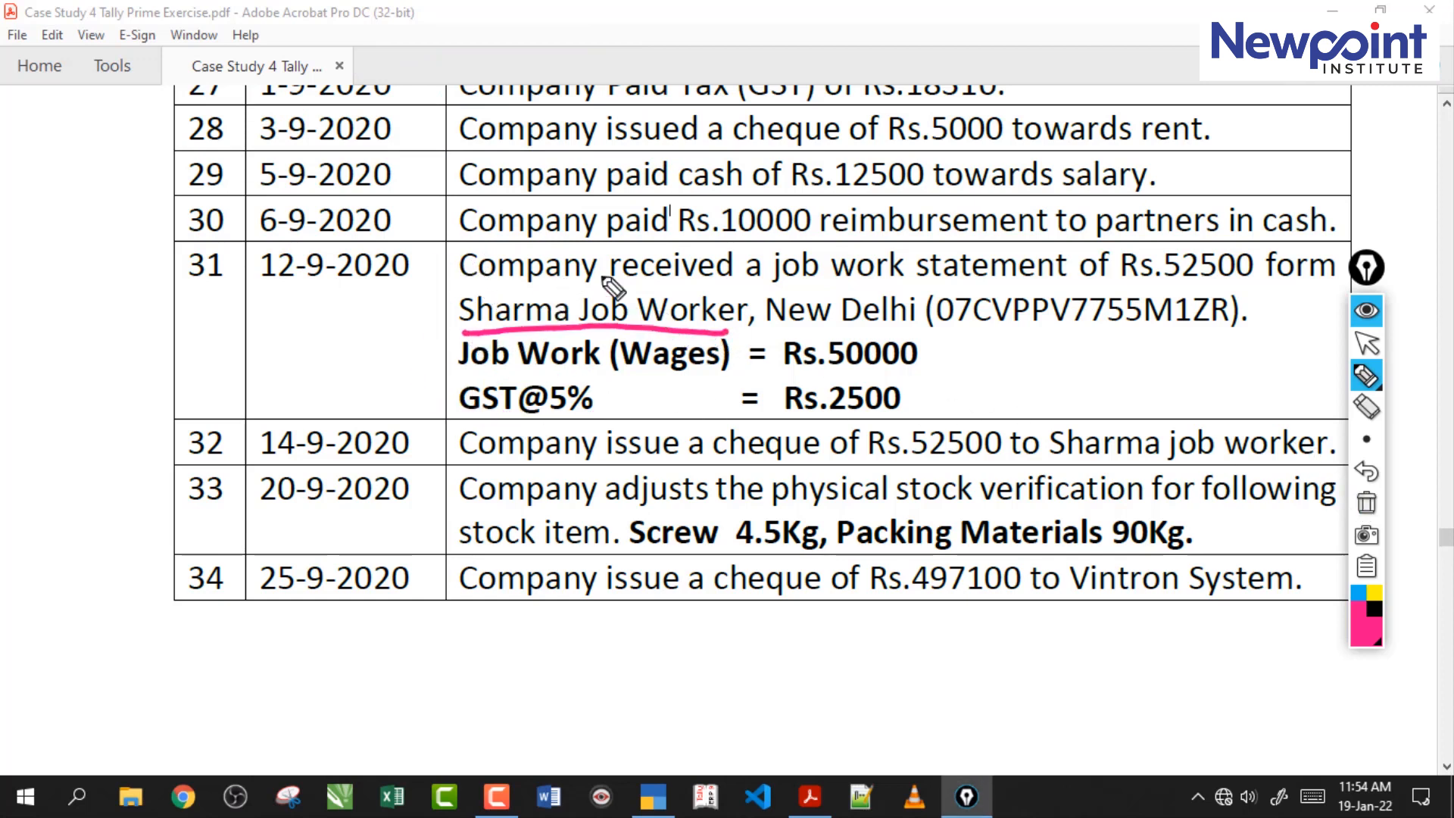
pyautogui.moveTo(445, 339)
pyautogui.mouseDown()
pyautogui.moveTo(724, 346)
pyautogui.moveTo(566, 274)
pyautogui.moveTo(524, 345)
pyautogui.mouseUp()
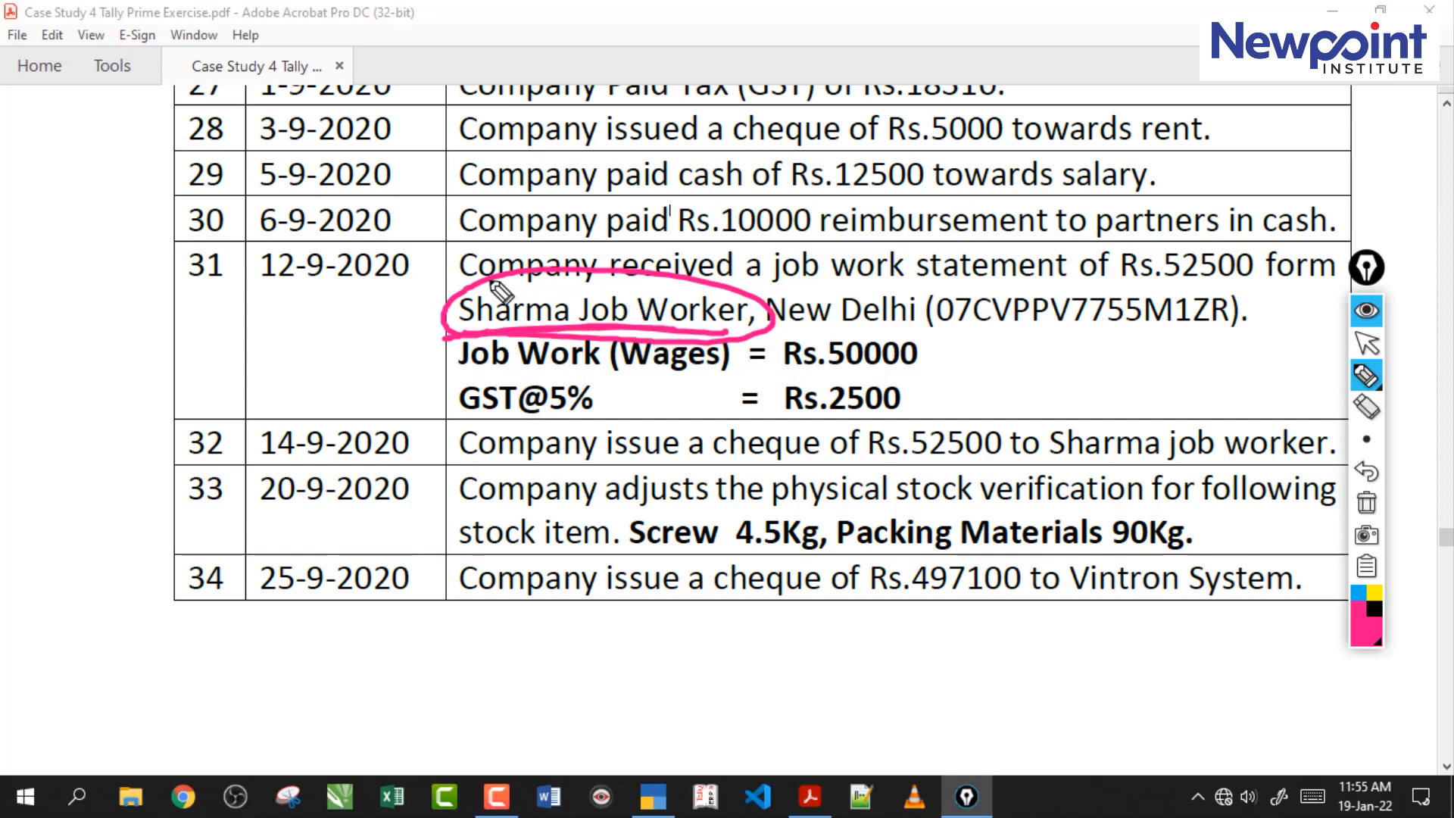
pyautogui.moveTo(461, 265); pyautogui.dragTo(488, 412)
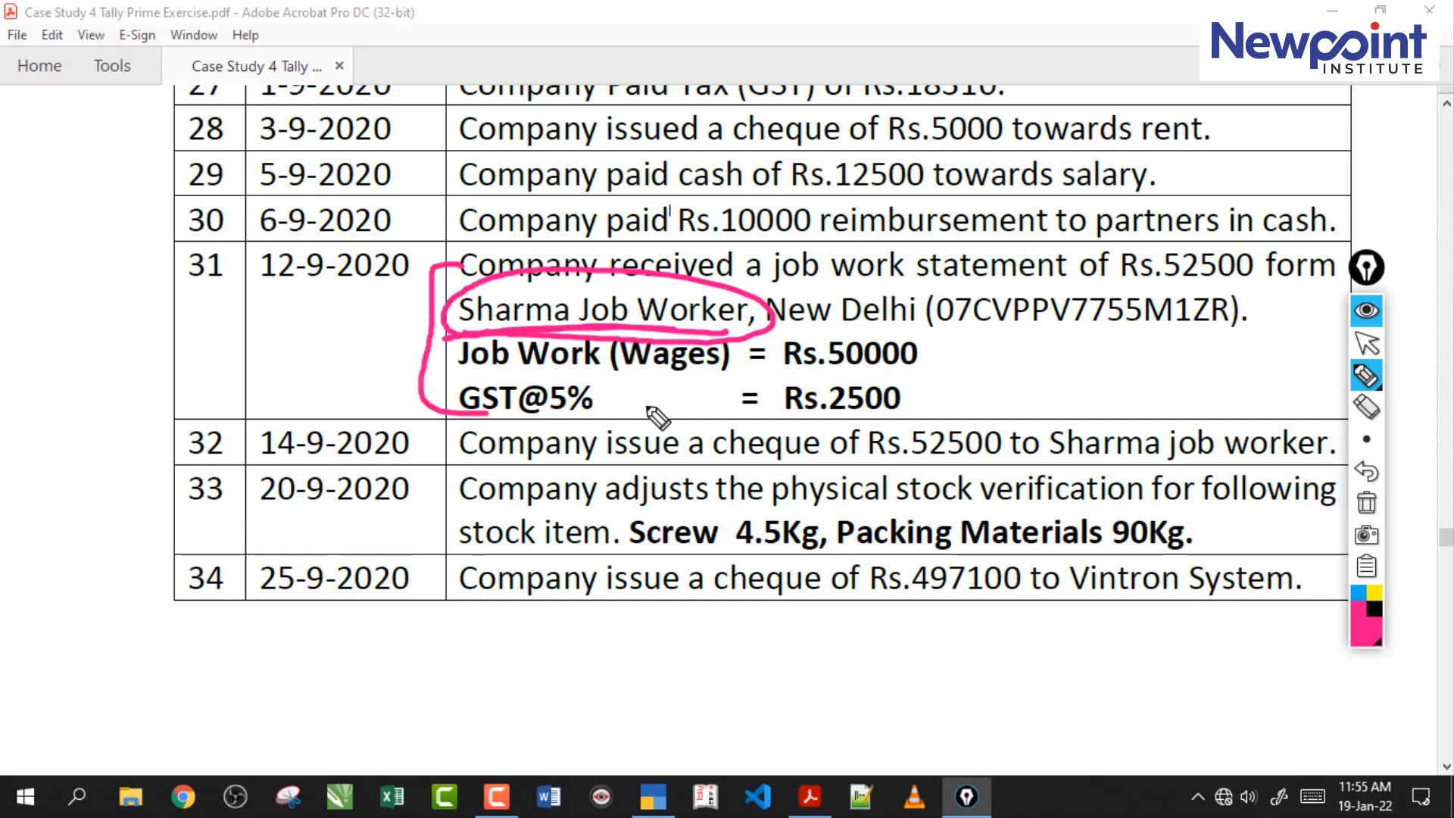
pyautogui.click(1367, 504)
# Handwrite a circled note beside the Rs.50000 amount, underline Company and Sharma Job Worker, and clear the annotations.
pyautogui.moveTo(951, 342)
pyautogui.mouseDown()
pyautogui.moveTo(953, 375)
pyautogui.moveTo(1049, 371)
pyautogui.moveTo(983, 408)
pyautogui.mouseUp()
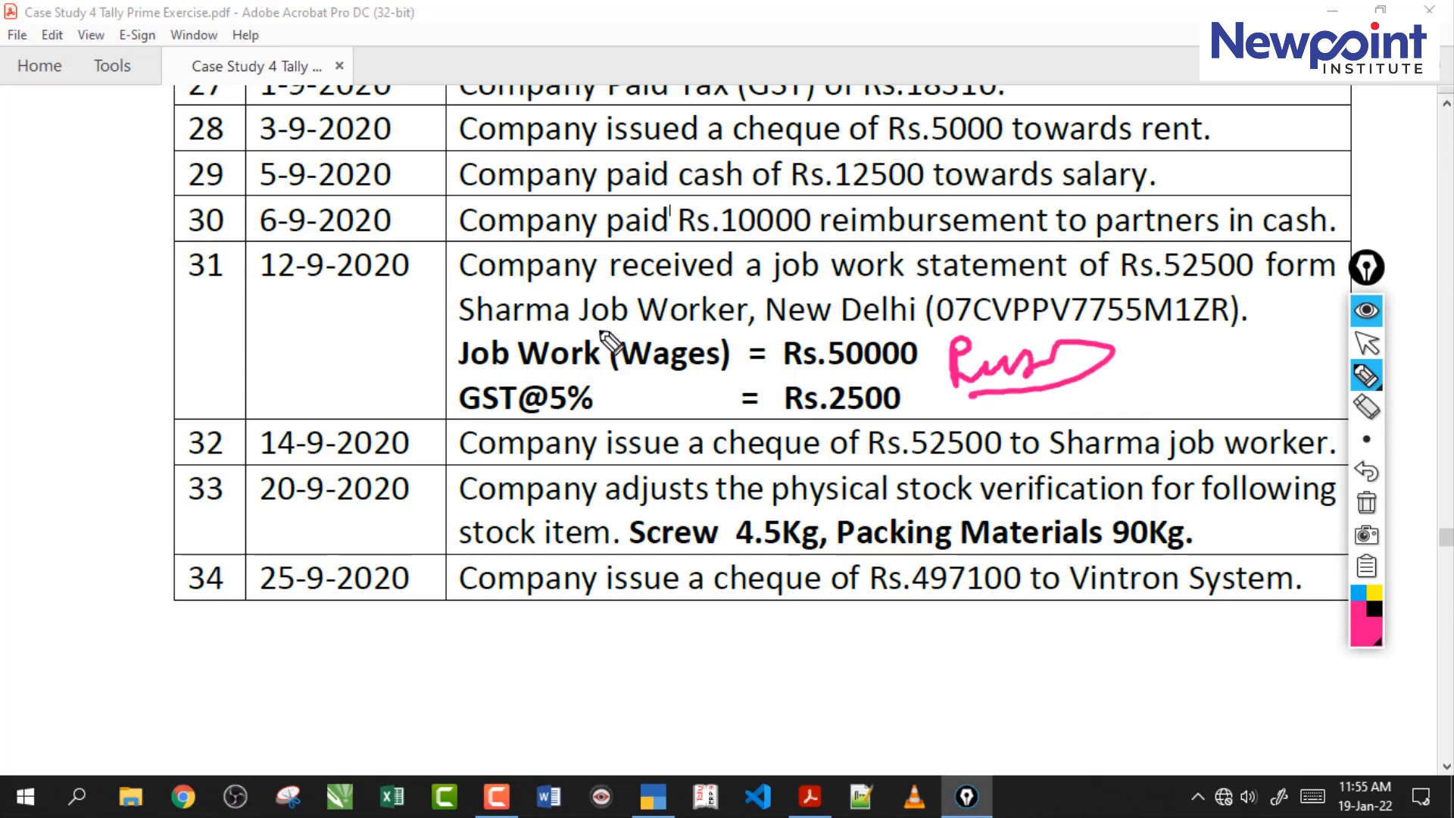
pyautogui.moveTo(469, 330); pyautogui.dragTo(693, 330)
pyautogui.moveTo(465, 287); pyautogui.dragTo(579, 287)
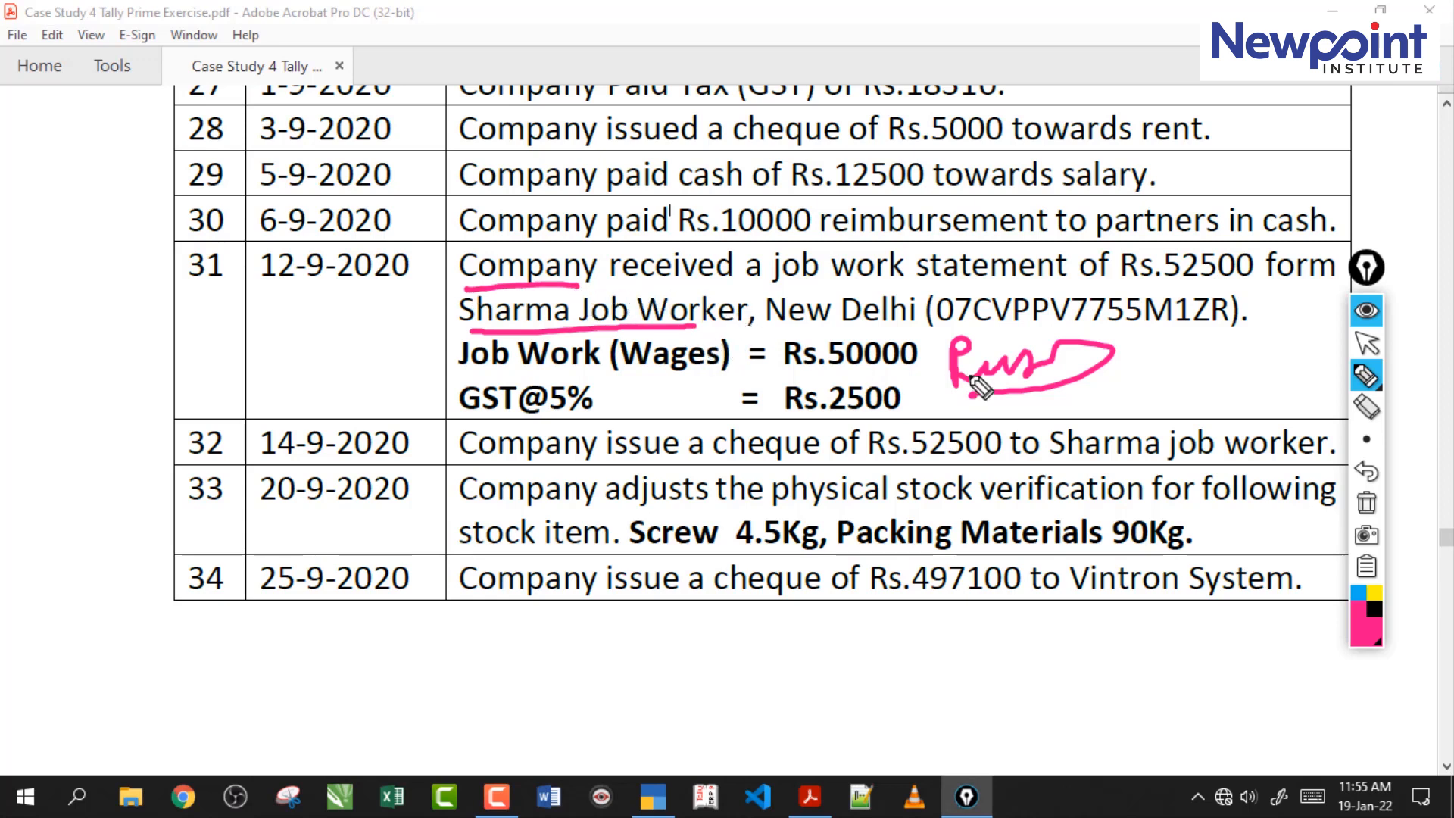
pyautogui.moveTo(980, 401)
pyautogui.mouseDown()
pyautogui.moveTo(940, 363)
pyautogui.moveTo(1015, 400)
pyautogui.mouseUp()
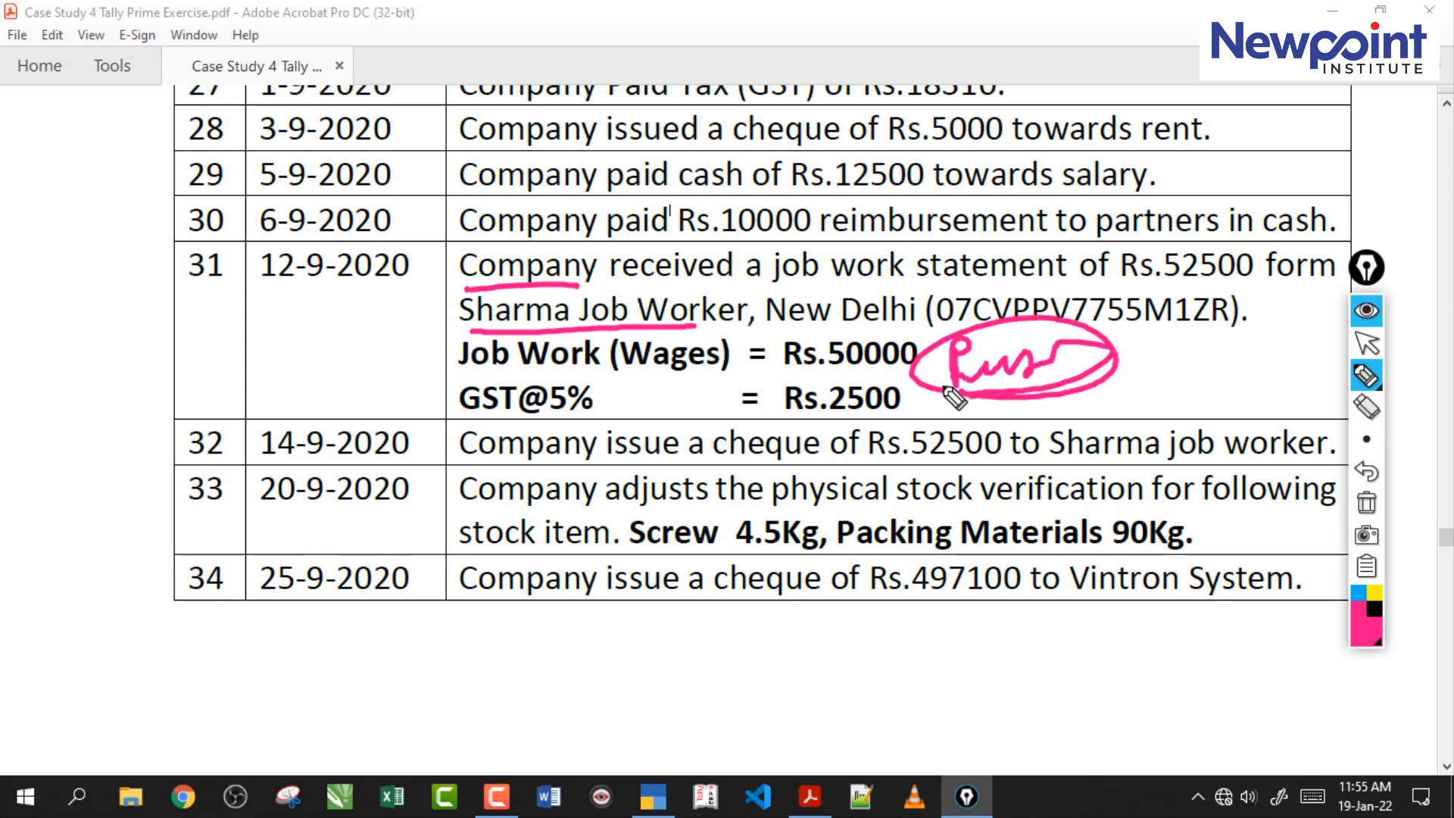
pyautogui.click(1366, 503)
# Circle Rs.50000, Rs.2500 and New Delhi, bracket the transaction 31 entry, and erase the marks.
pyautogui.moveTo(834, 384)
pyautogui.mouseDown()
pyautogui.moveTo(944, 402)
pyautogui.moveTo(838, 428)
pyautogui.moveTo(879, 438)
pyautogui.mouseUp()
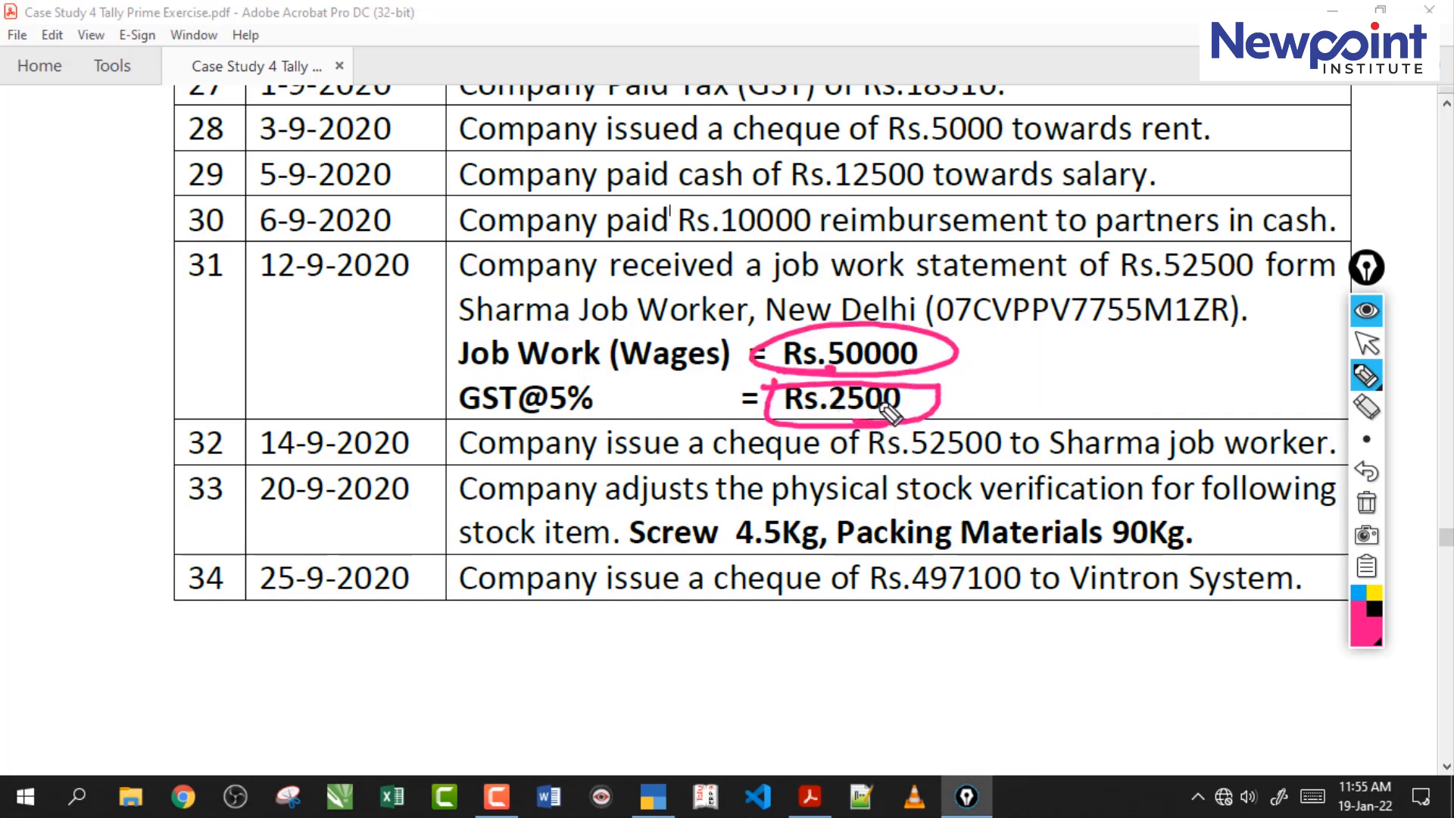
pyautogui.moveTo(944, 395); pyautogui.dragTo(984, 394)
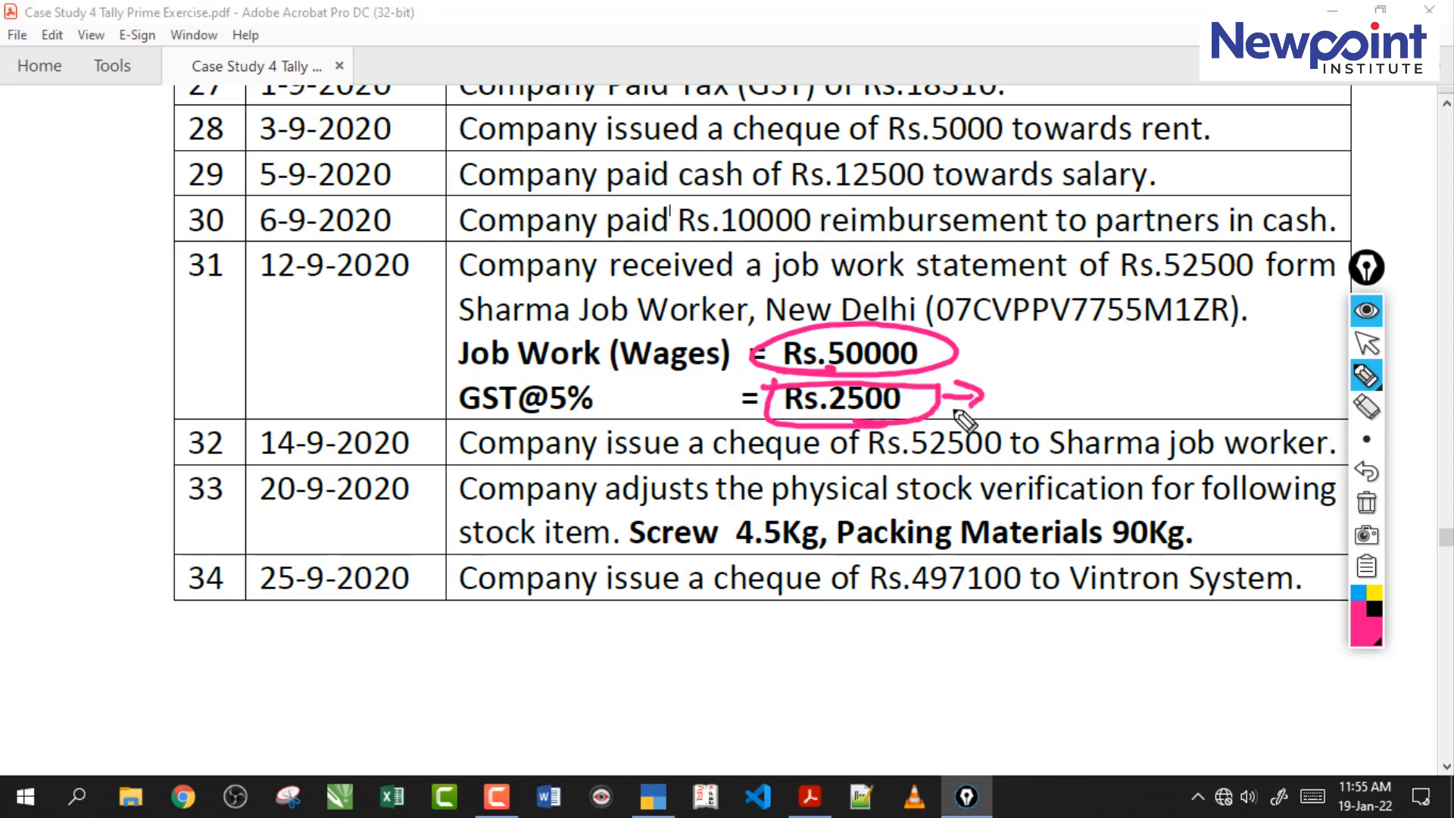
pyautogui.moveTo(767, 327); pyautogui.dragTo(923, 322)
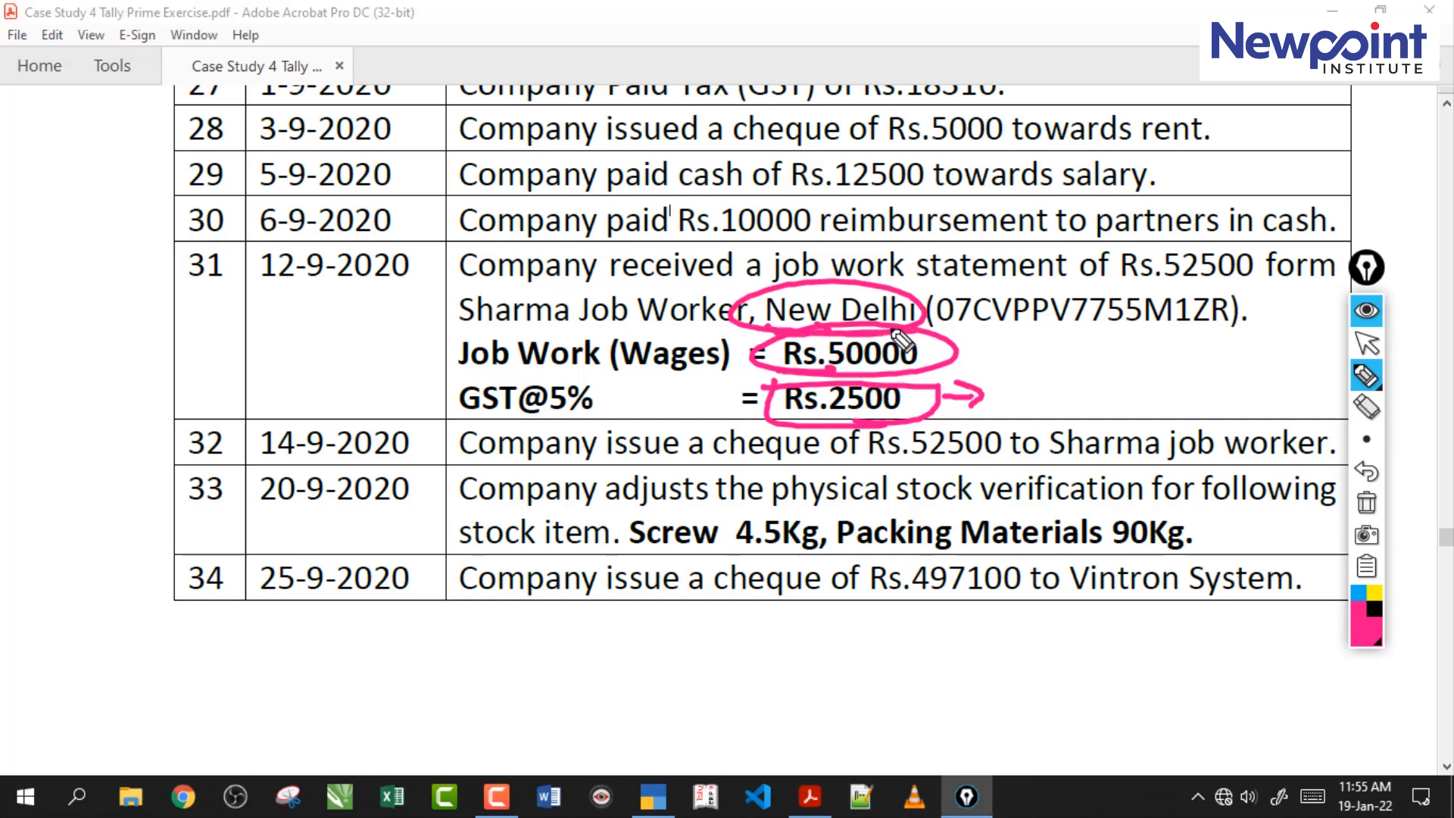
pyautogui.click(1367, 503)
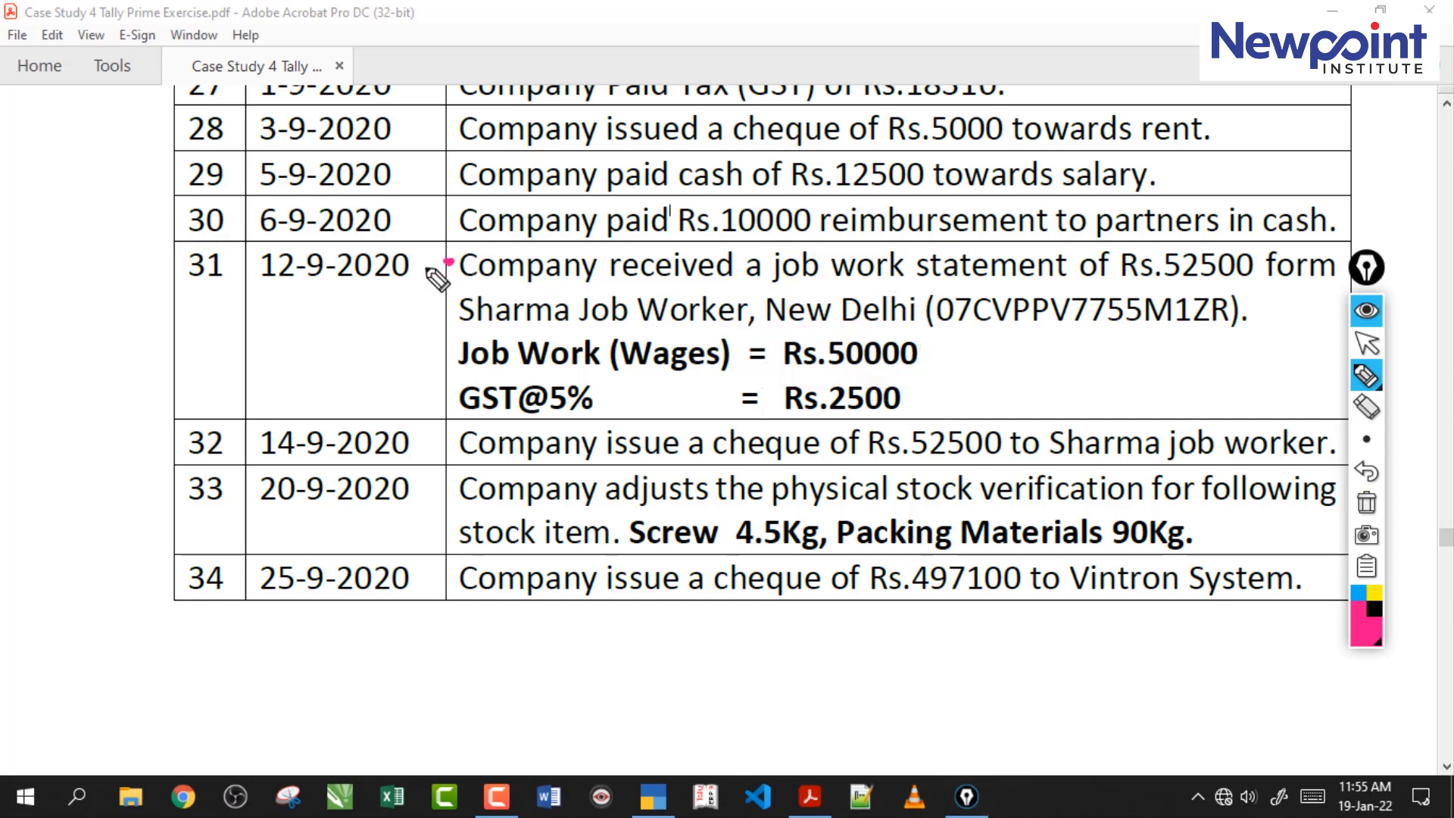
pyautogui.moveTo(449, 261); pyautogui.dragTo(452, 409)
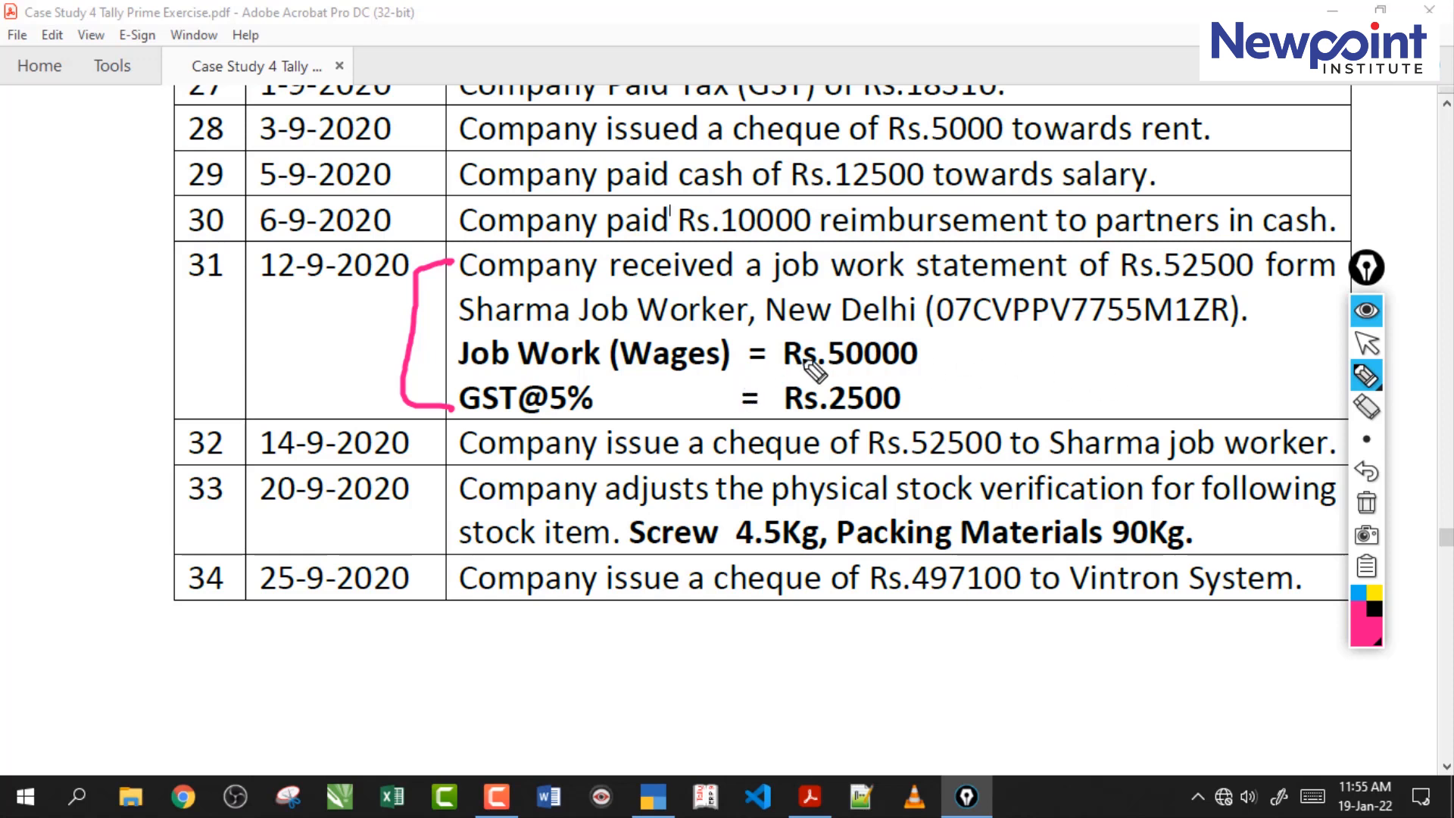
pyautogui.click(1366, 506)
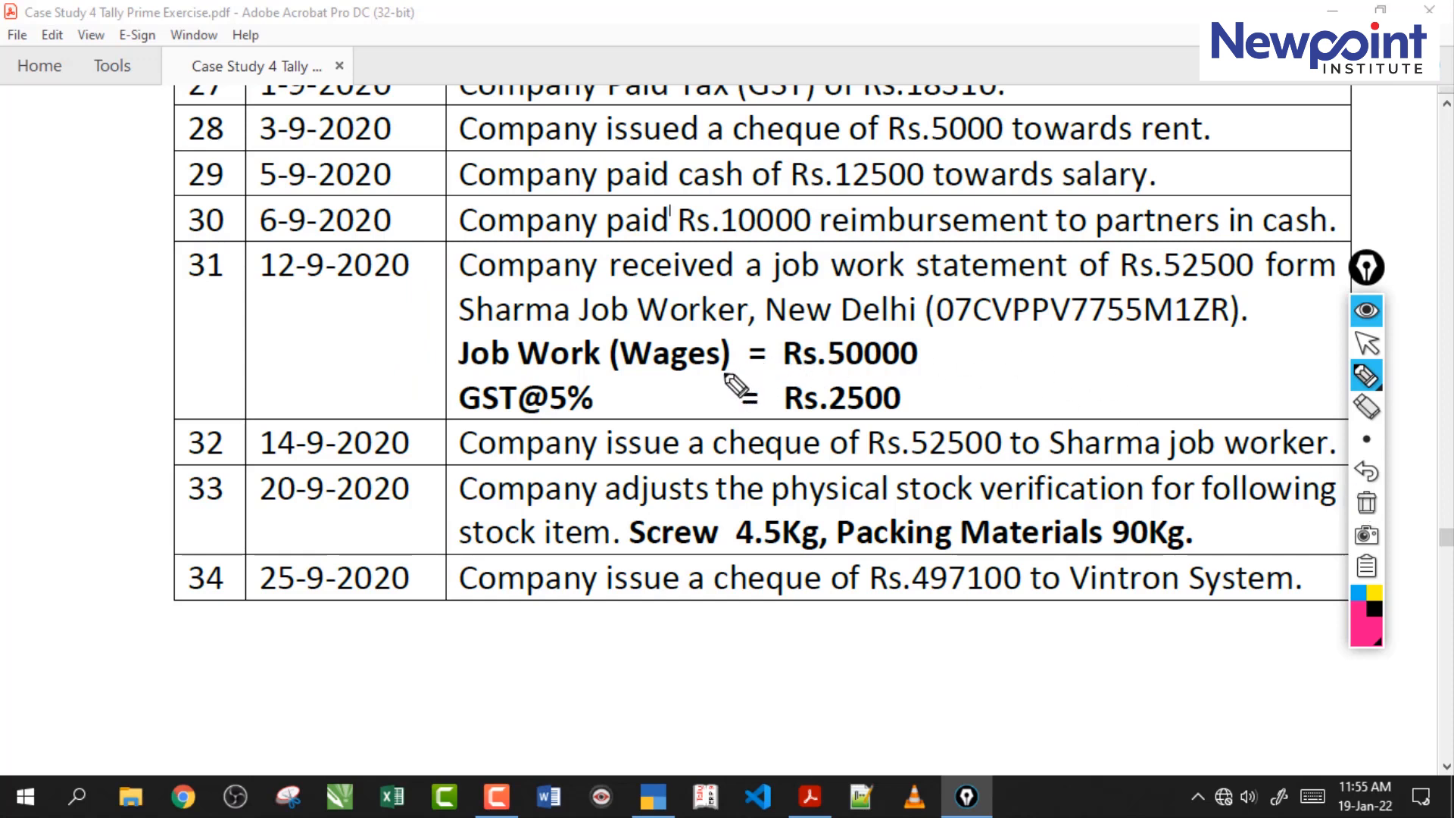
# Circle Wages in transaction 31 and handwrite an underlined D.Exp note above it.
pyautogui.moveTo(648, 384); pyautogui.dragTo(675, 371)
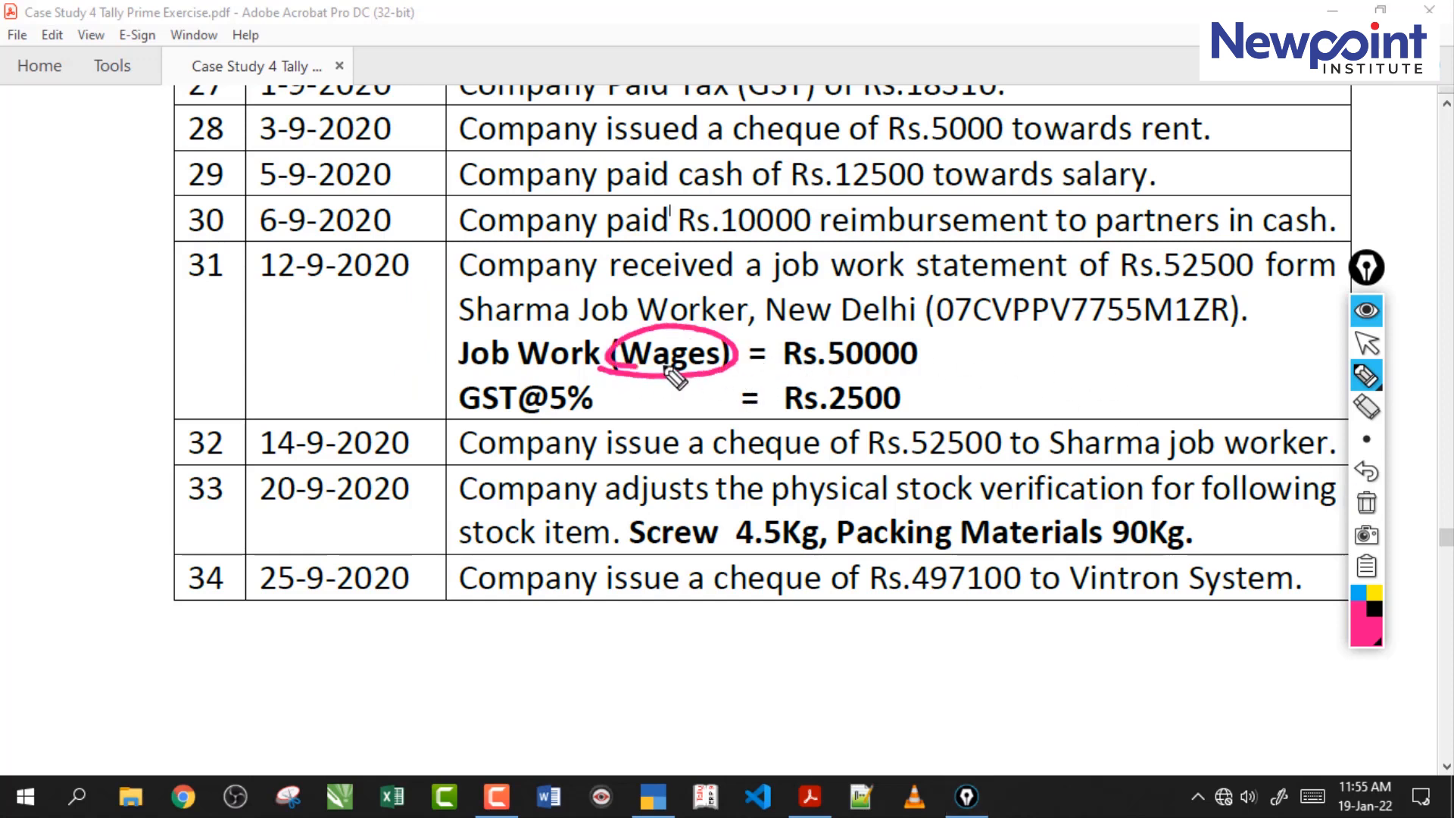
pyautogui.moveTo(391, 110)
pyautogui.mouseDown()
pyautogui.moveTo(553, 108)
pyautogui.moveTo(621, 156)
pyautogui.moveTo(616, 172)
pyautogui.mouseUp()
pyautogui.click(663, 149)
pyautogui.moveTo(686, 116)
pyautogui.mouseDown()
pyautogui.moveTo(700, 155)
pyautogui.moveTo(708, 133)
pyautogui.mouseUp()
pyautogui.moveTo(686, 118); pyautogui.dragTo(719, 114)
pyautogui.moveTo(753, 116)
pyautogui.mouseDown()
pyautogui.moveTo(732, 148)
pyautogui.moveTo(754, 150)
pyautogui.mouseUp()
pyautogui.moveTo(761, 122)
pyautogui.mouseDown()
pyautogui.moveTo(773, 146)
pyautogui.moveTo(770, 135)
pyautogui.mouseUp()
pyautogui.moveTo(599, 198); pyautogui.dragTo(826, 179)
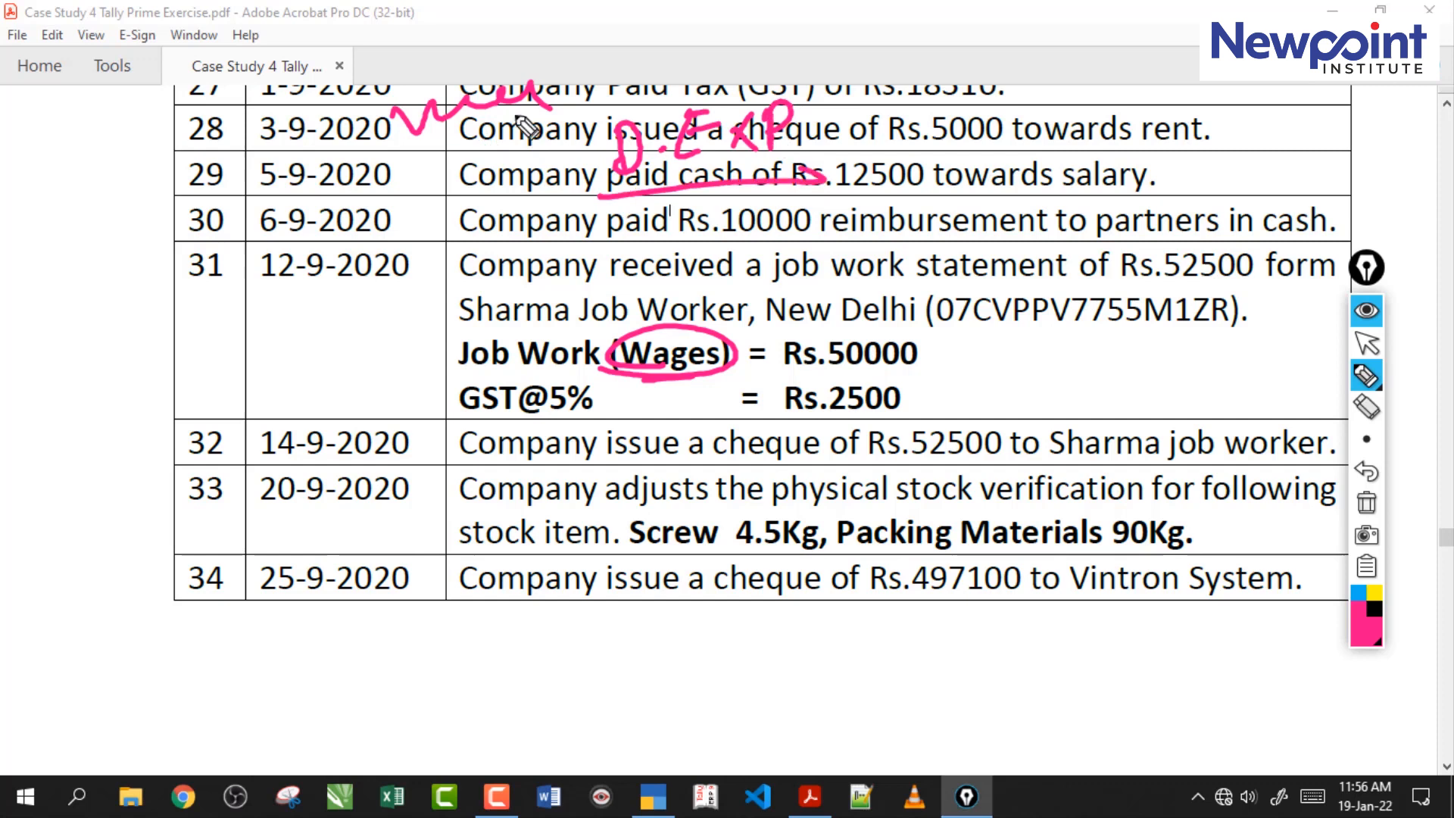
# Add further handwritten notes with an arrow, mark GST@5% and Rs.2500, and clear all annotations from the page.
pyautogui.moveTo(386, 167); pyautogui.dragTo(674, 95)
pyautogui.moveTo(400, 143); pyautogui.dragTo(326, 218)
pyautogui.moveTo(264, 278); pyautogui.dragTo(318, 226)
pyautogui.moveTo(322, 227)
pyautogui.mouseDown()
pyautogui.moveTo(312, 241)
pyautogui.moveTo(355, 241)
pyautogui.mouseUp()
pyautogui.moveTo(333, 214); pyautogui.dragTo(390, 203)
pyautogui.moveTo(241, 309); pyautogui.dragTo(411, 214)
pyautogui.moveTo(195, 242)
pyautogui.mouseDown()
pyautogui.moveTo(432, 217)
pyautogui.moveTo(221, 276)
pyautogui.moveTo(199, 244)
pyautogui.mouseUp()
pyautogui.moveTo(415, 154)
pyautogui.mouseDown()
pyautogui.moveTo(532, 120)
pyautogui.moveTo(516, 120)
pyautogui.mouseUp()
pyautogui.moveTo(599, 93); pyautogui.dragTo(526, 123)
pyautogui.moveTo(457, 158)
pyautogui.mouseDown()
pyautogui.moveTo(449, 243)
pyautogui.moveTo(484, 233)
pyautogui.mouseUp()
pyautogui.moveTo(521, 402)
pyautogui.mouseDown()
pyautogui.moveTo(484, 420)
pyautogui.moveTo(530, 413)
pyautogui.mouseUp()
pyautogui.moveTo(499, 261)
pyautogui.mouseDown()
pyautogui.moveTo(447, 318)
pyautogui.moveTo(511, 277)
pyautogui.moveTo(534, 294)
pyautogui.mouseUp()
pyautogui.moveTo(454, 325); pyautogui.dragTo(557, 322)
pyautogui.moveTo(821, 384)
pyautogui.mouseDown()
pyautogui.moveTo(919, 396)
pyautogui.moveTo(781, 428)
pyautogui.mouseUp()
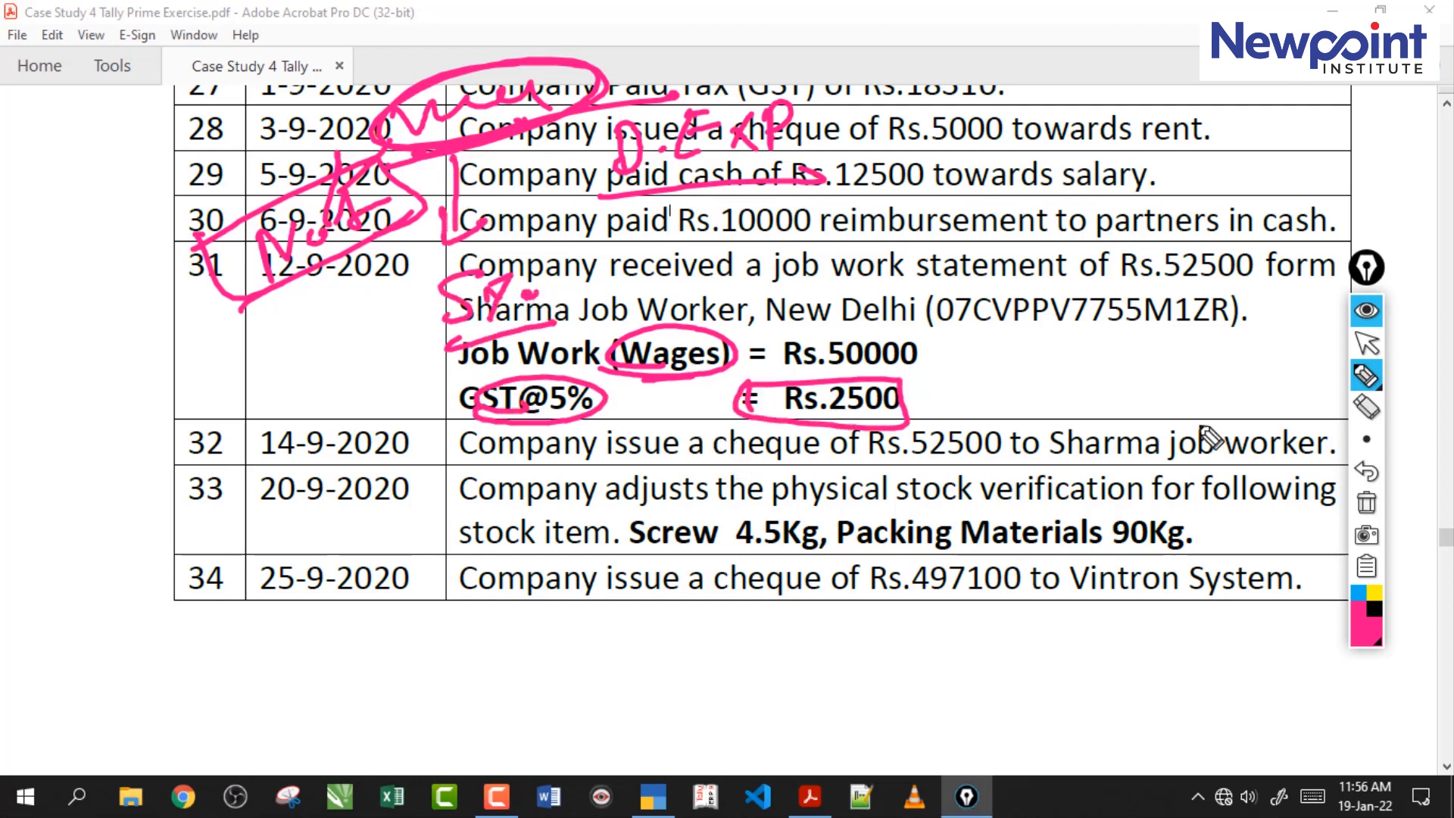
pyautogui.click(1367, 503)
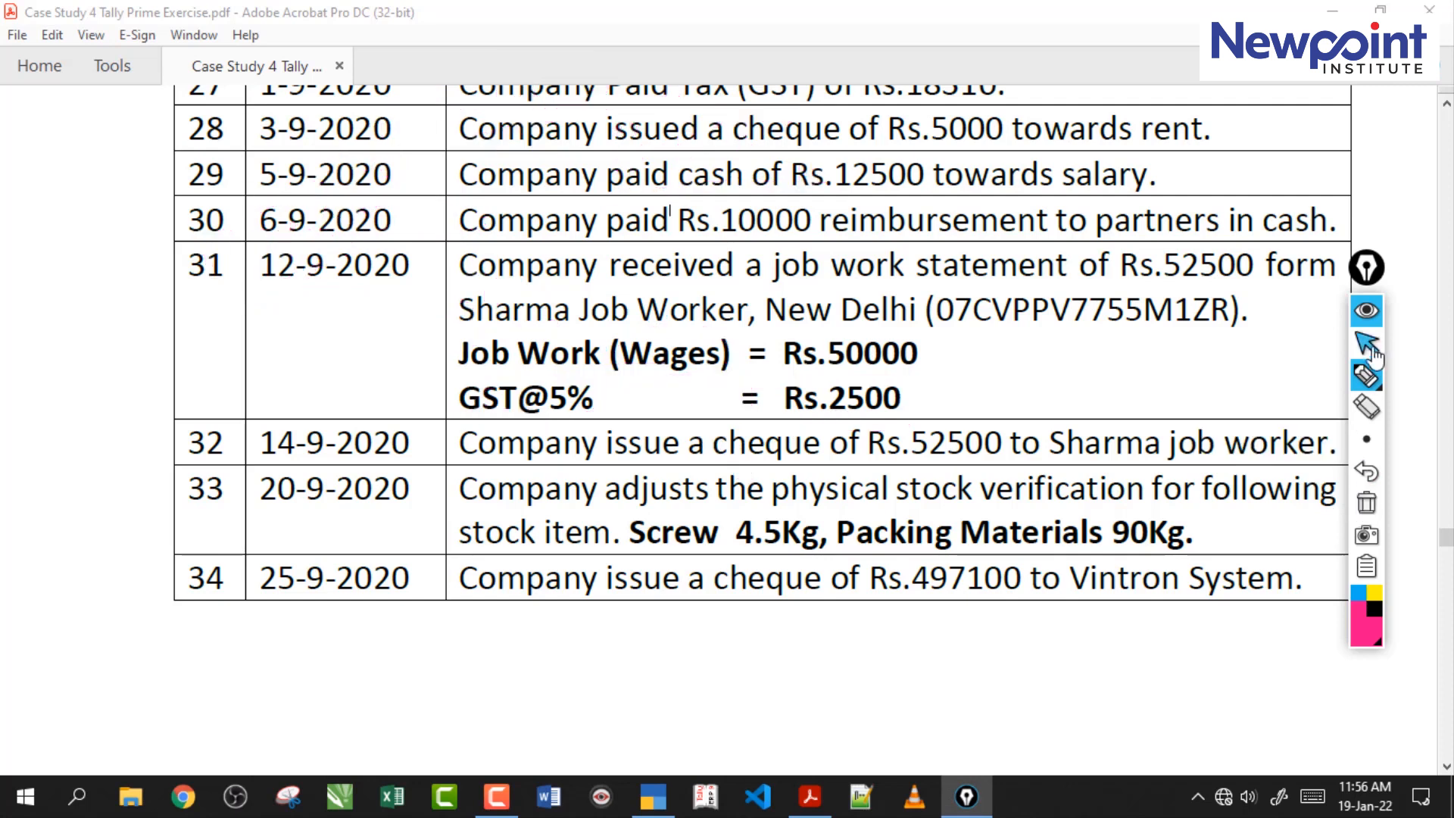
# Put the annotation pen away, switch to TallyPrime, and leave the blank payment voucher for the Gateway of Tally.
pyautogui.click(1368, 344)
pyautogui.click(652, 796)
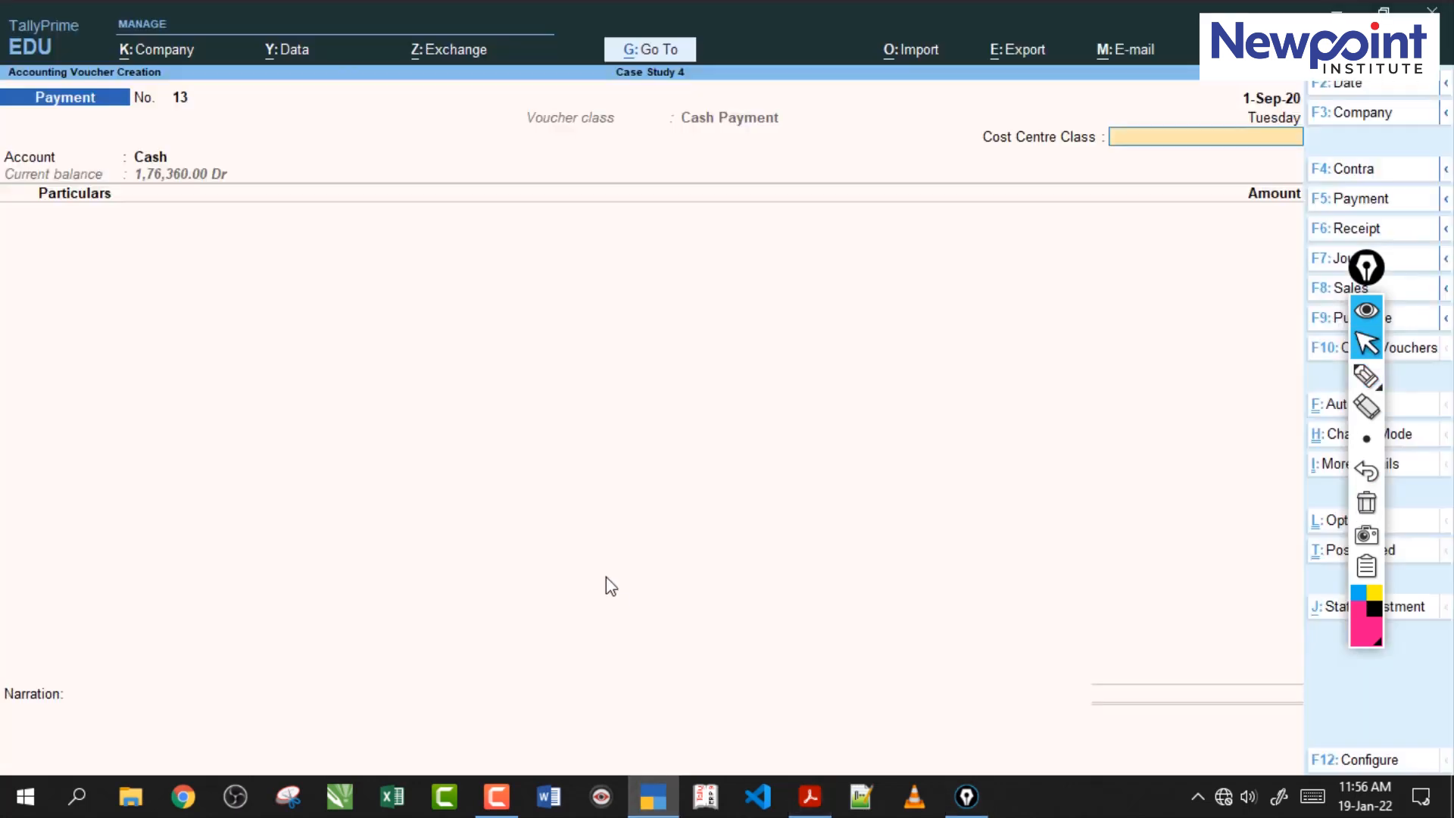
pyautogui.press('Escape')
pyautogui.press('Escape')
pyautogui.press('Escape')
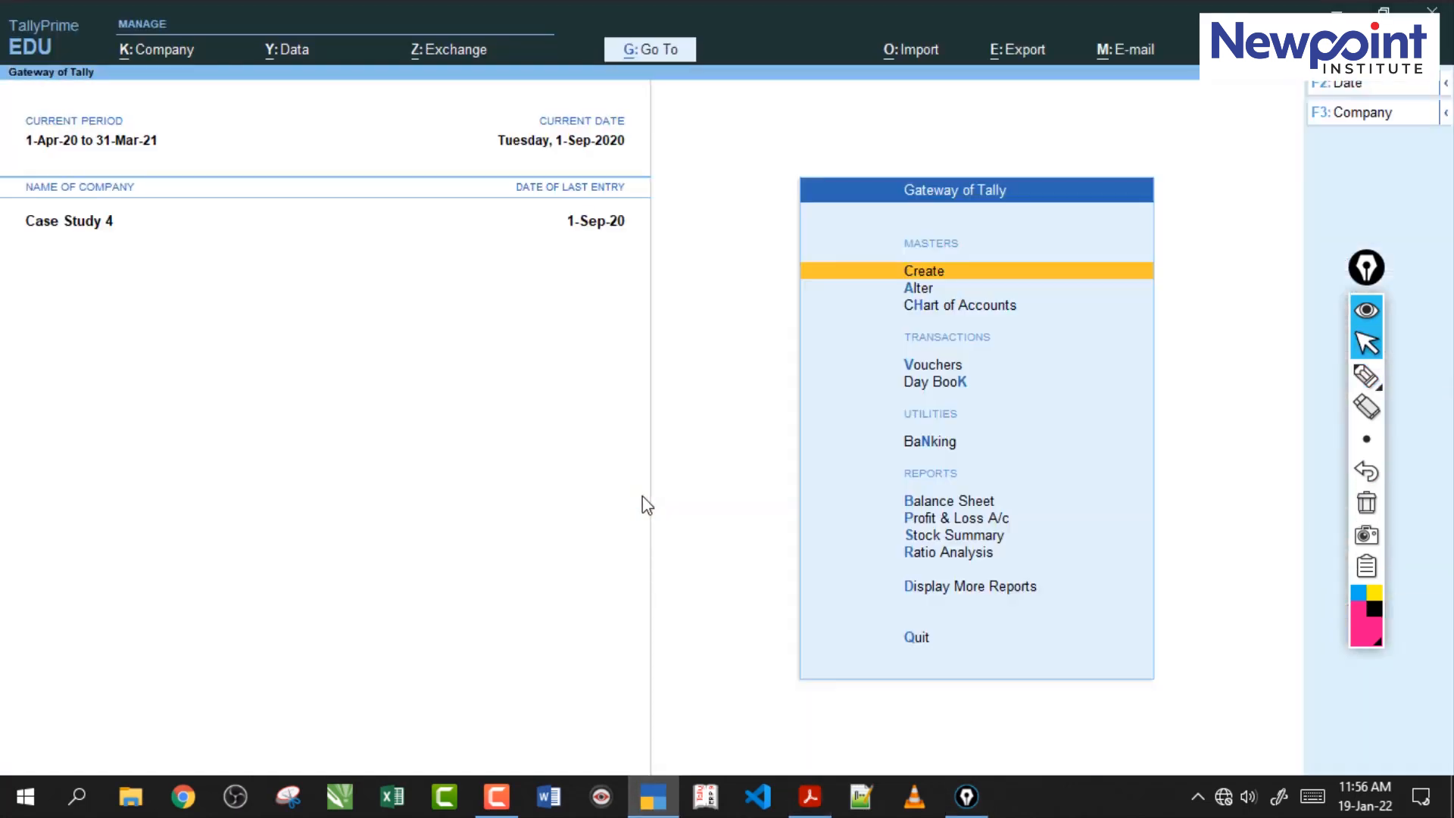
# Open the existing wages ledger for alteration.
pyautogui.press('Down')
pyautogui.press('Return')
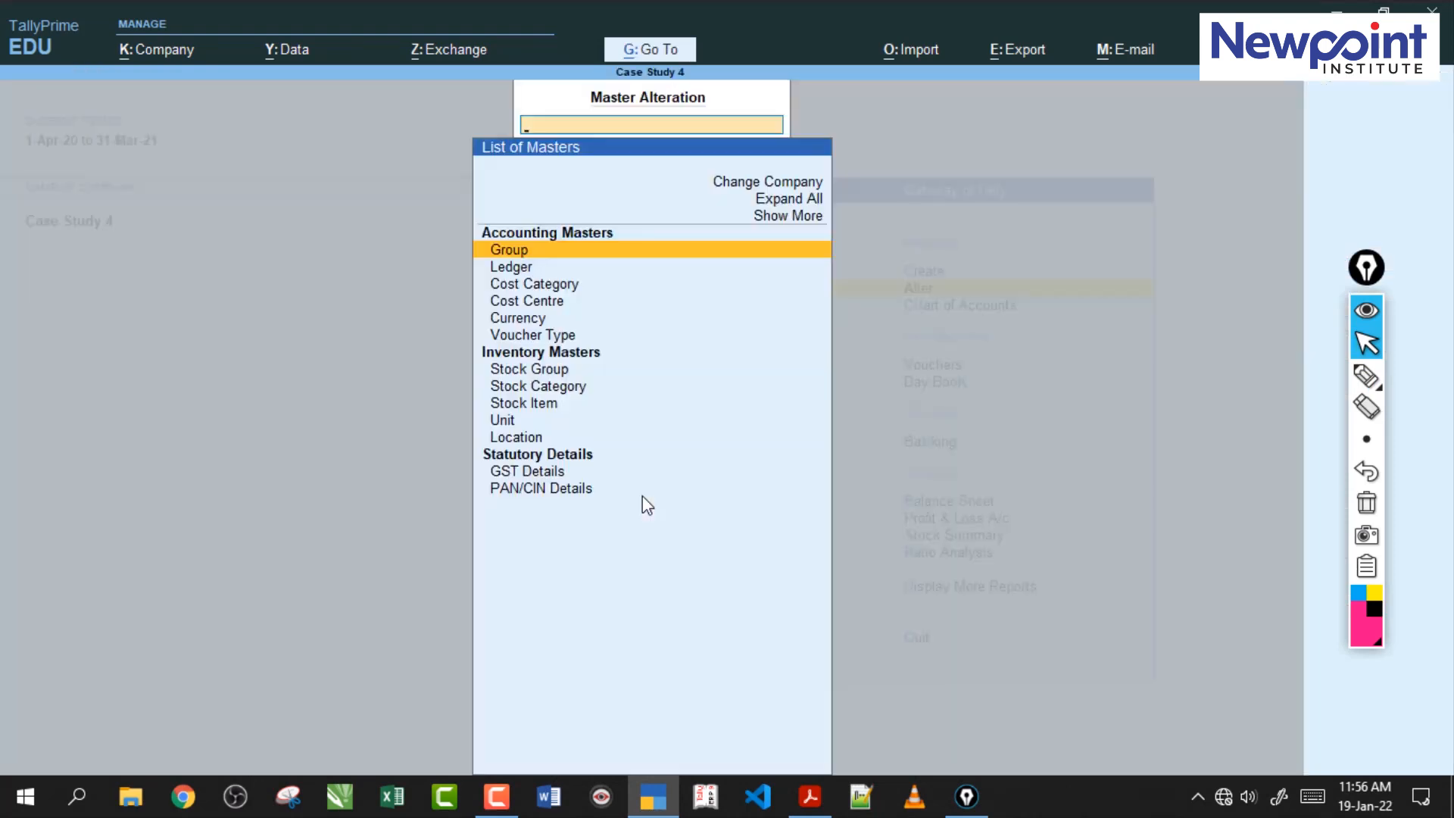
pyautogui.press('Down')
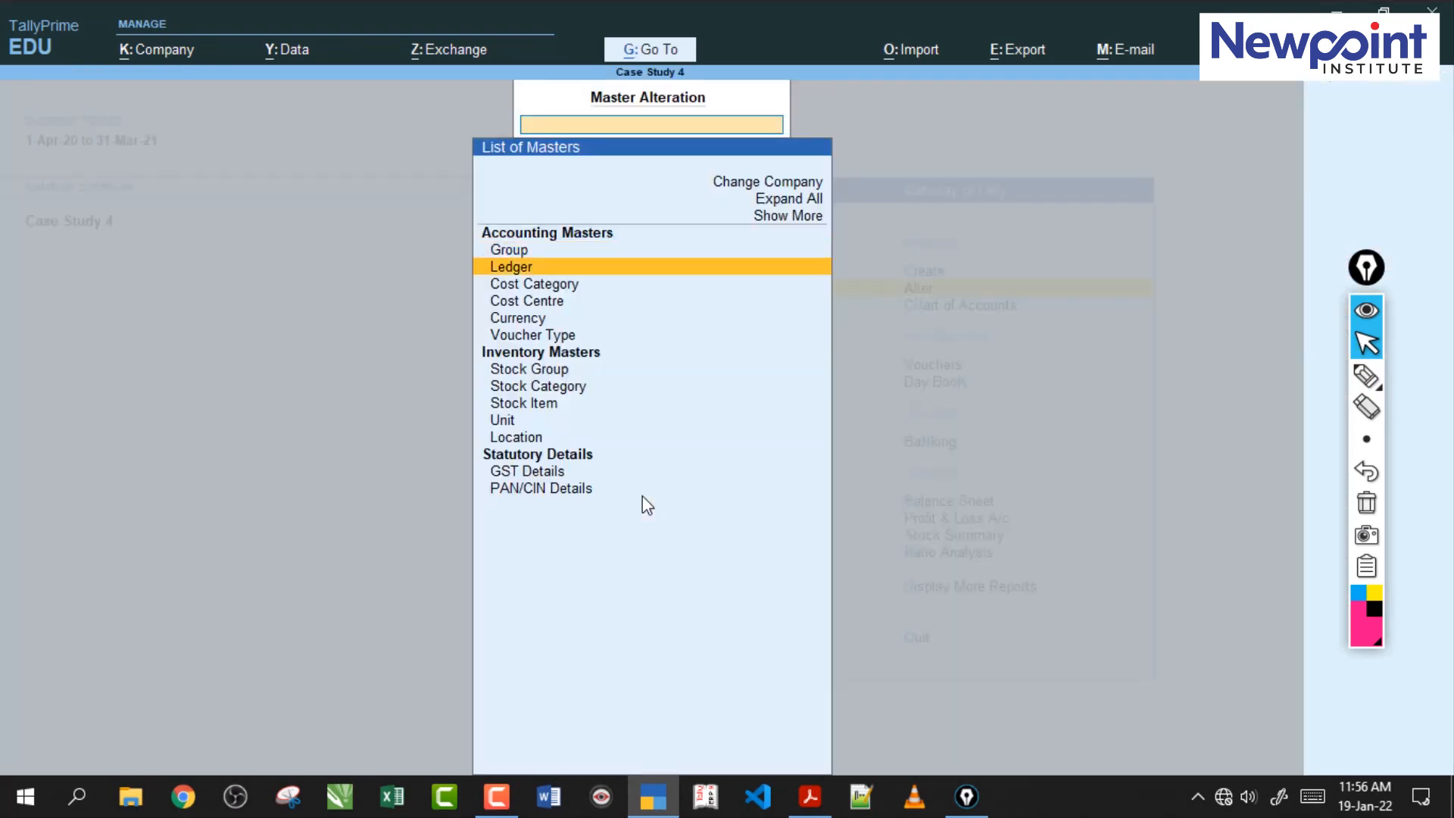
pyautogui.press('Return')
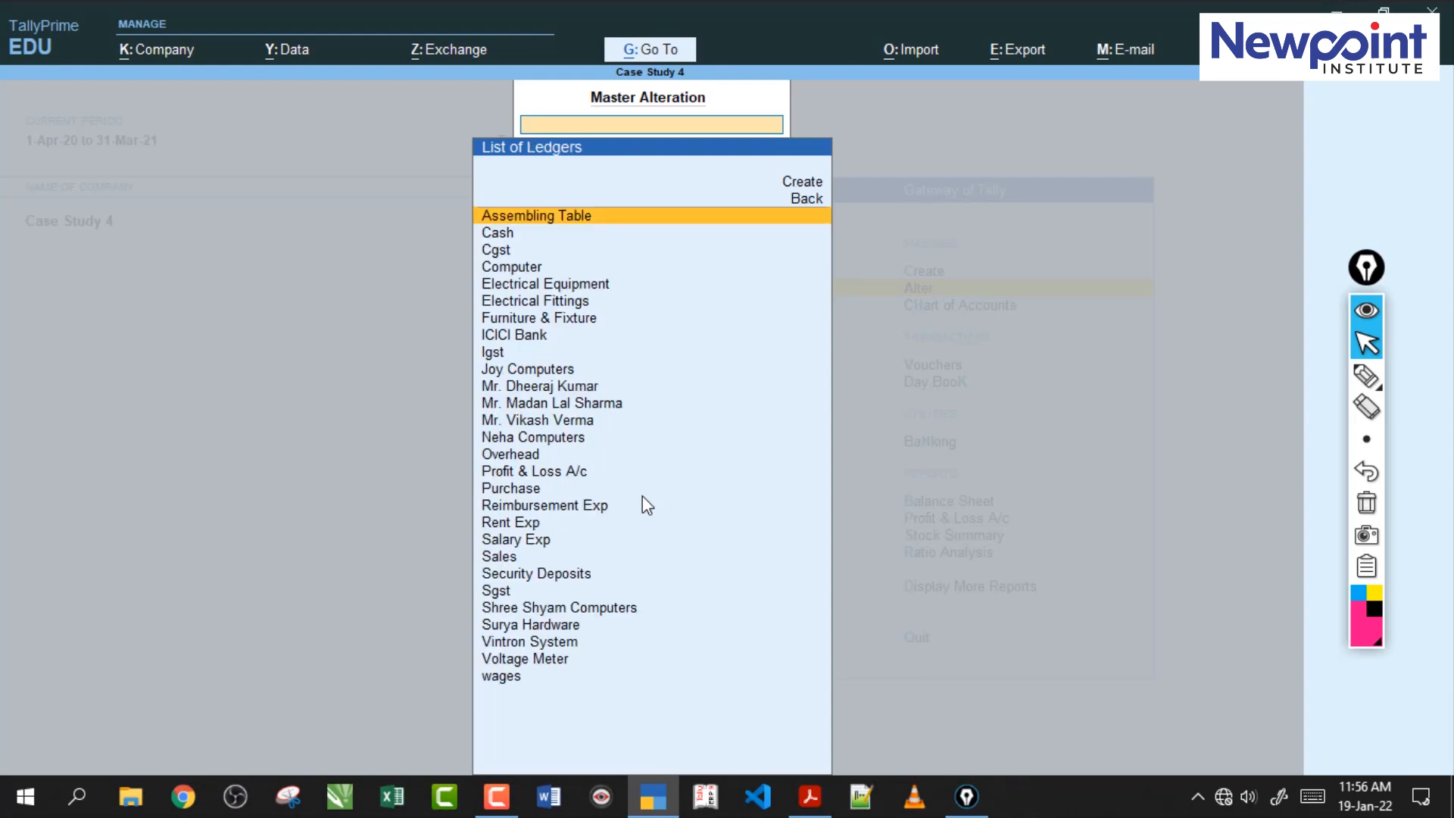
pyautogui.write('w')
pyautogui.press('Return')
# Set GST to Applicable for the wages ledger and open its GST details for editing.
pyautogui.press('Return')
pyautogui.press('Return')
pyautogui.press('Return')
pyautogui.press('Return')
pyautogui.press('Return')
pyautogui.press('Return')
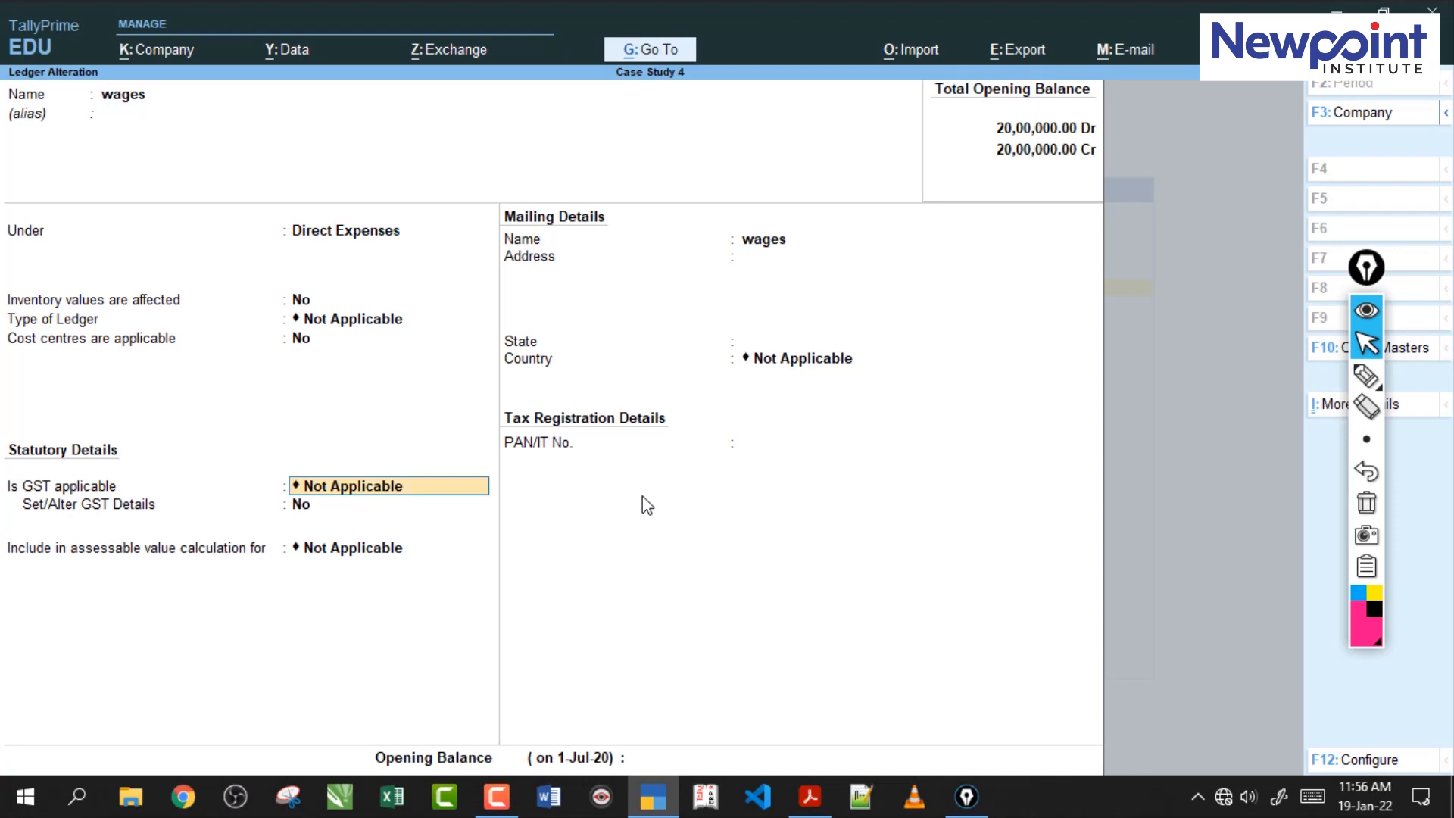
pyautogui.write('A')
pyautogui.press('Return')
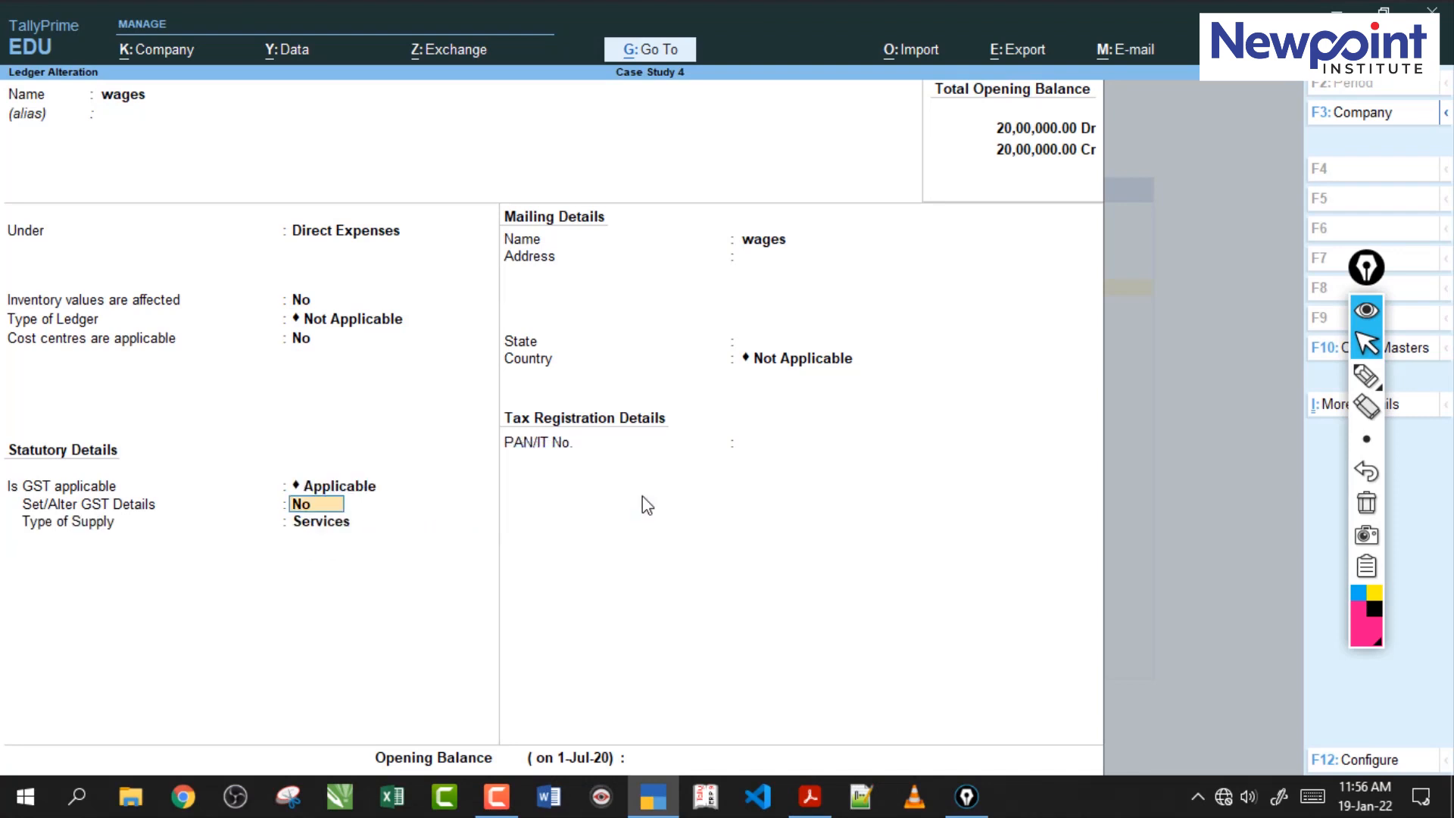
pyautogui.write('y')
pyautogui.press('Return')
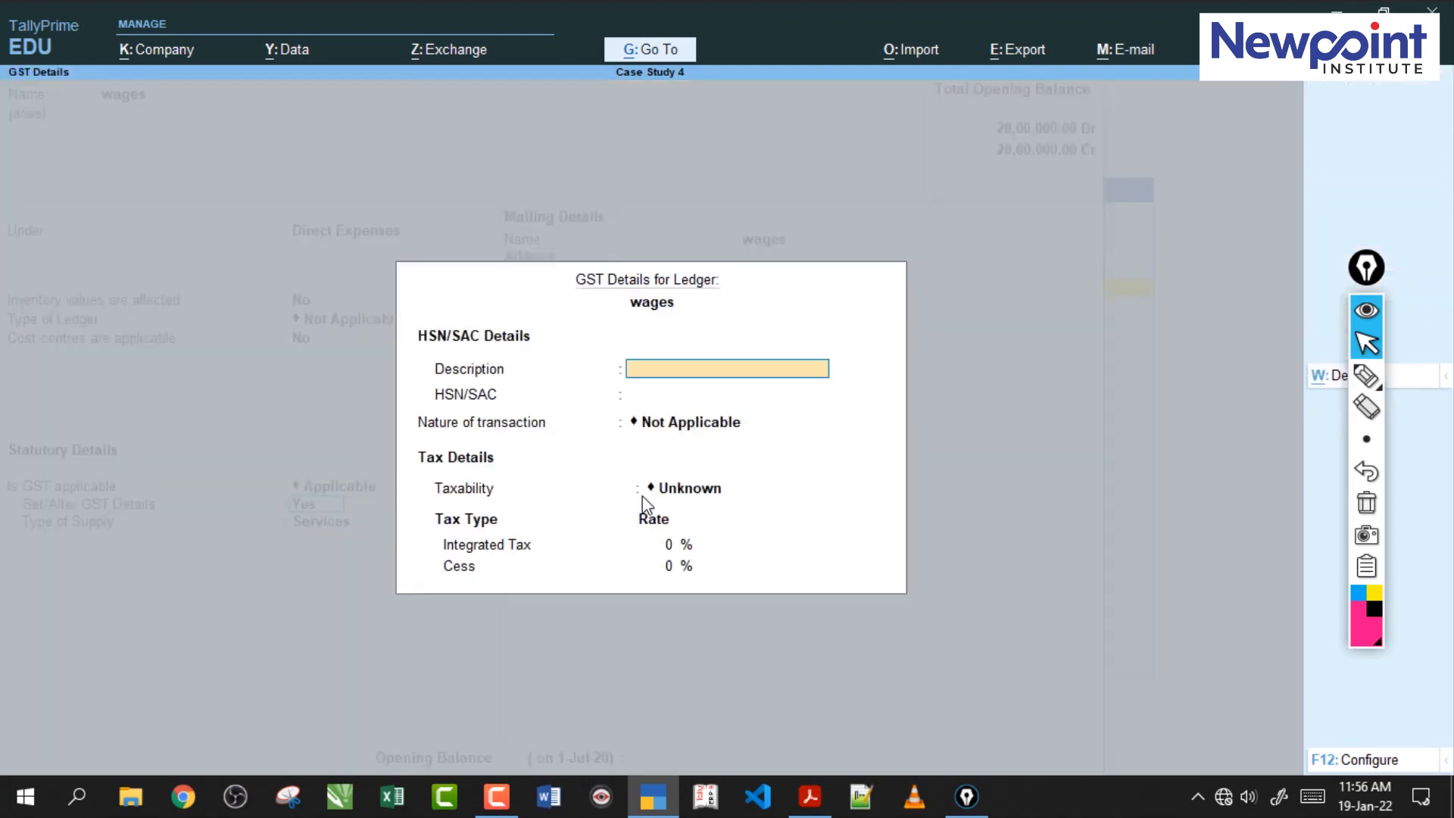
# Keep the nature of transaction as Not Applicable and set the taxability of the wages ledger to Taxable.
pyautogui.press('Return')
pyautogui.press('Return')
pyautogui.press('Return')
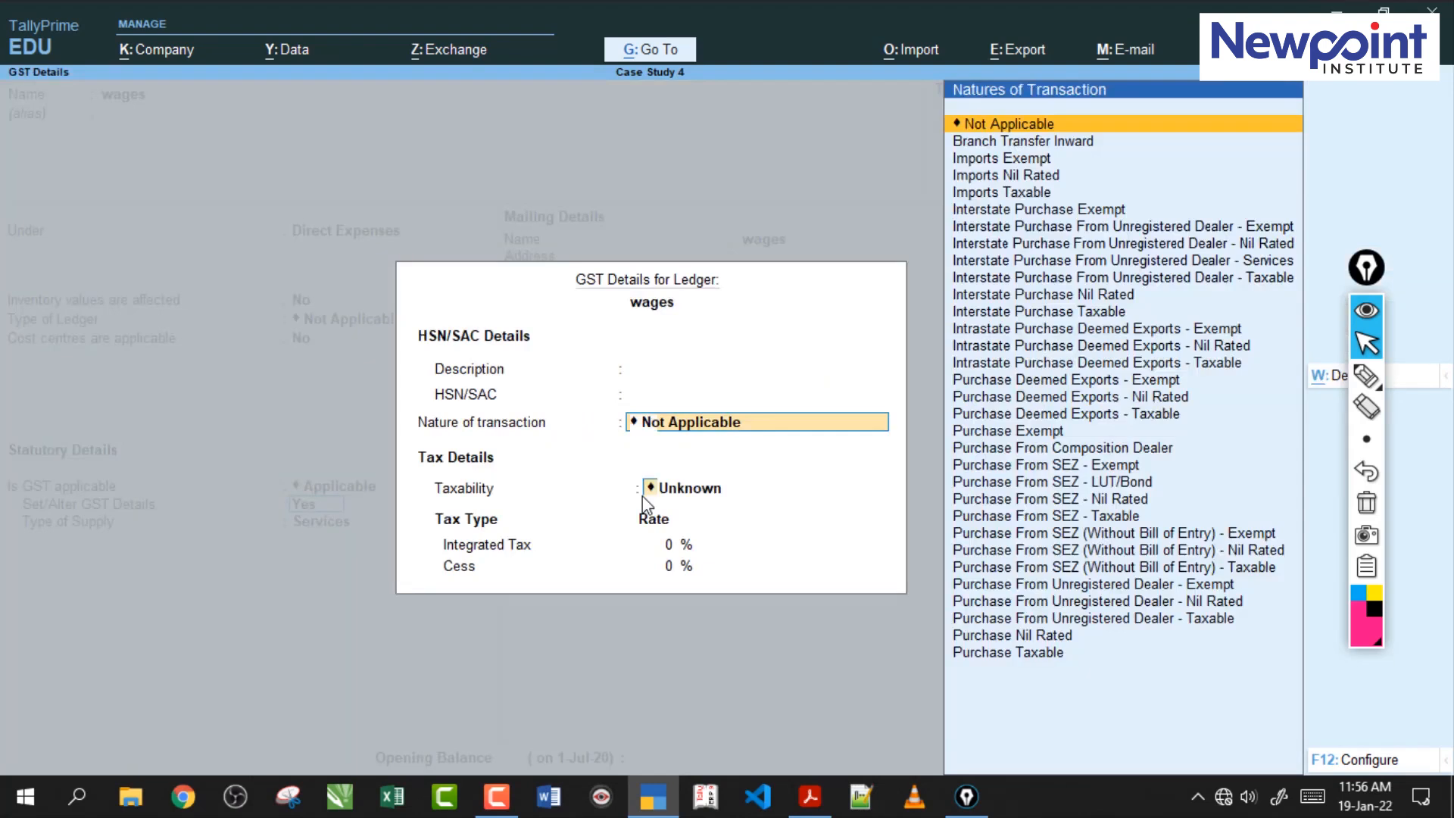
pyautogui.press('Down')
pyautogui.press('Down')
pyautogui.press('Down')
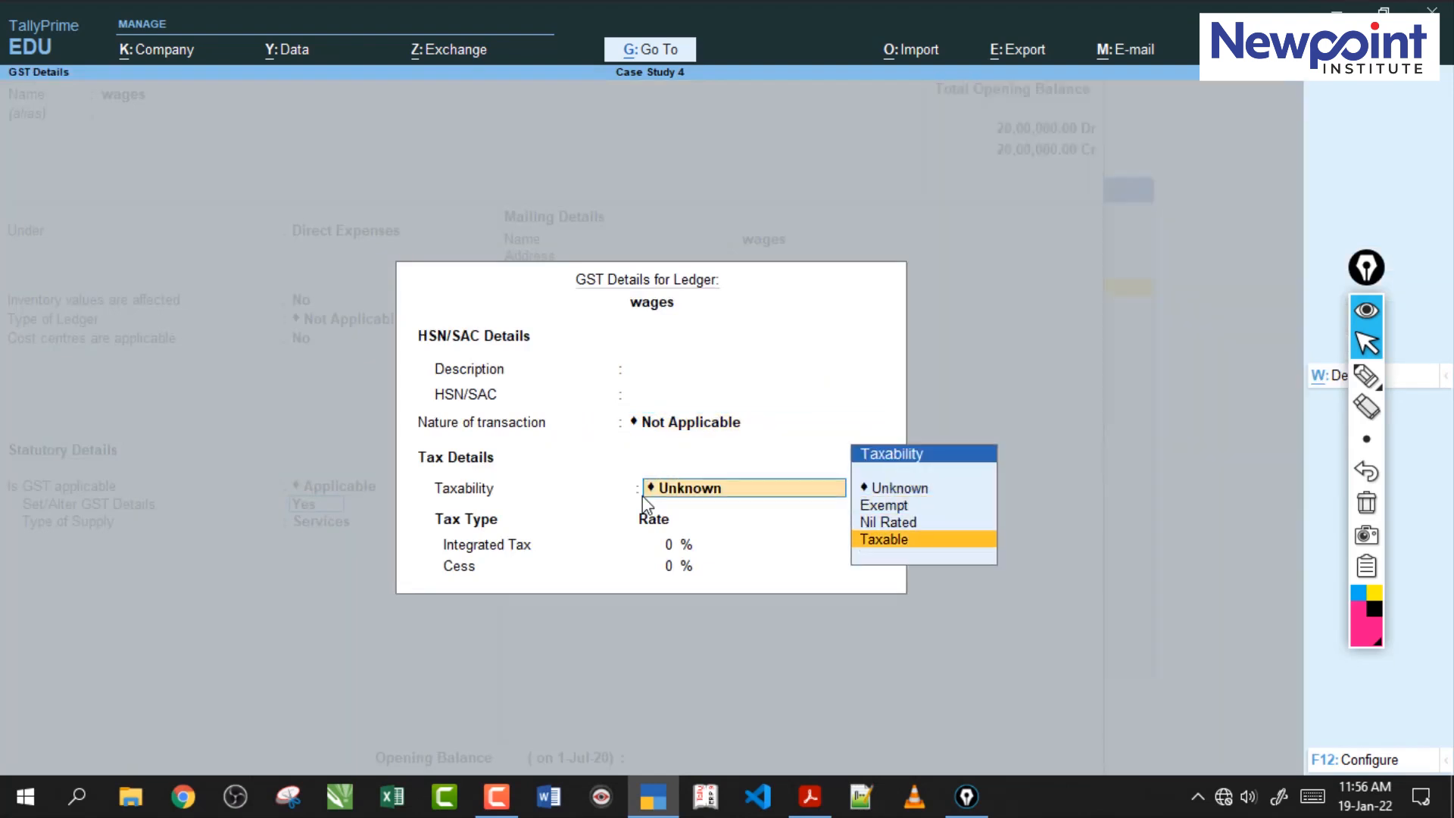
pyautogui.press('Return')
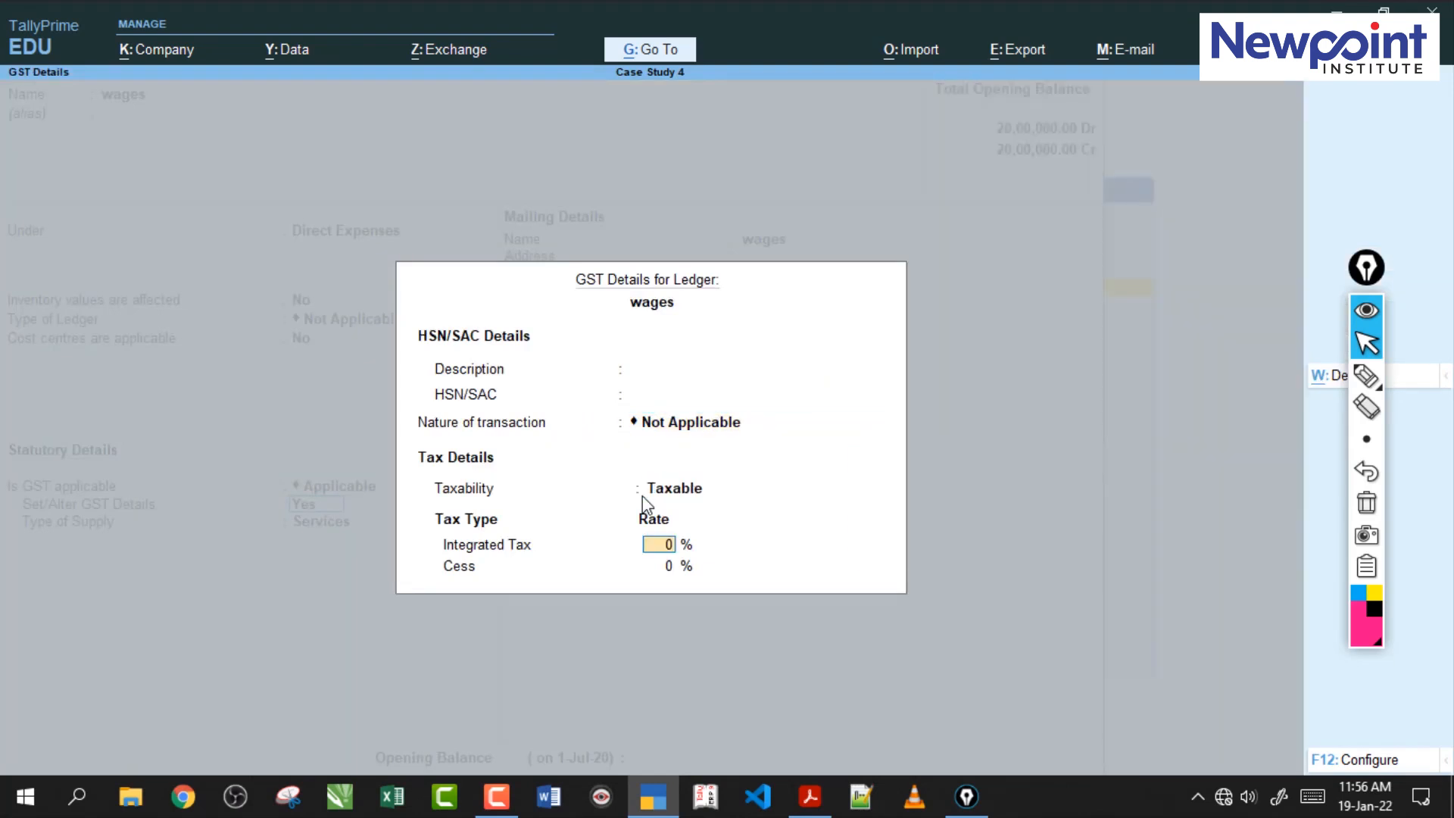
# Set the wages ledger's integrated tax rate to 5%, keep the nature of transaction Not Applicable, and accept the GST details.
pyautogui.write('5')
pyautogui.press('BackSpace')
pyautogui.press('BackSpace')
pyautogui.press('BackSpace')
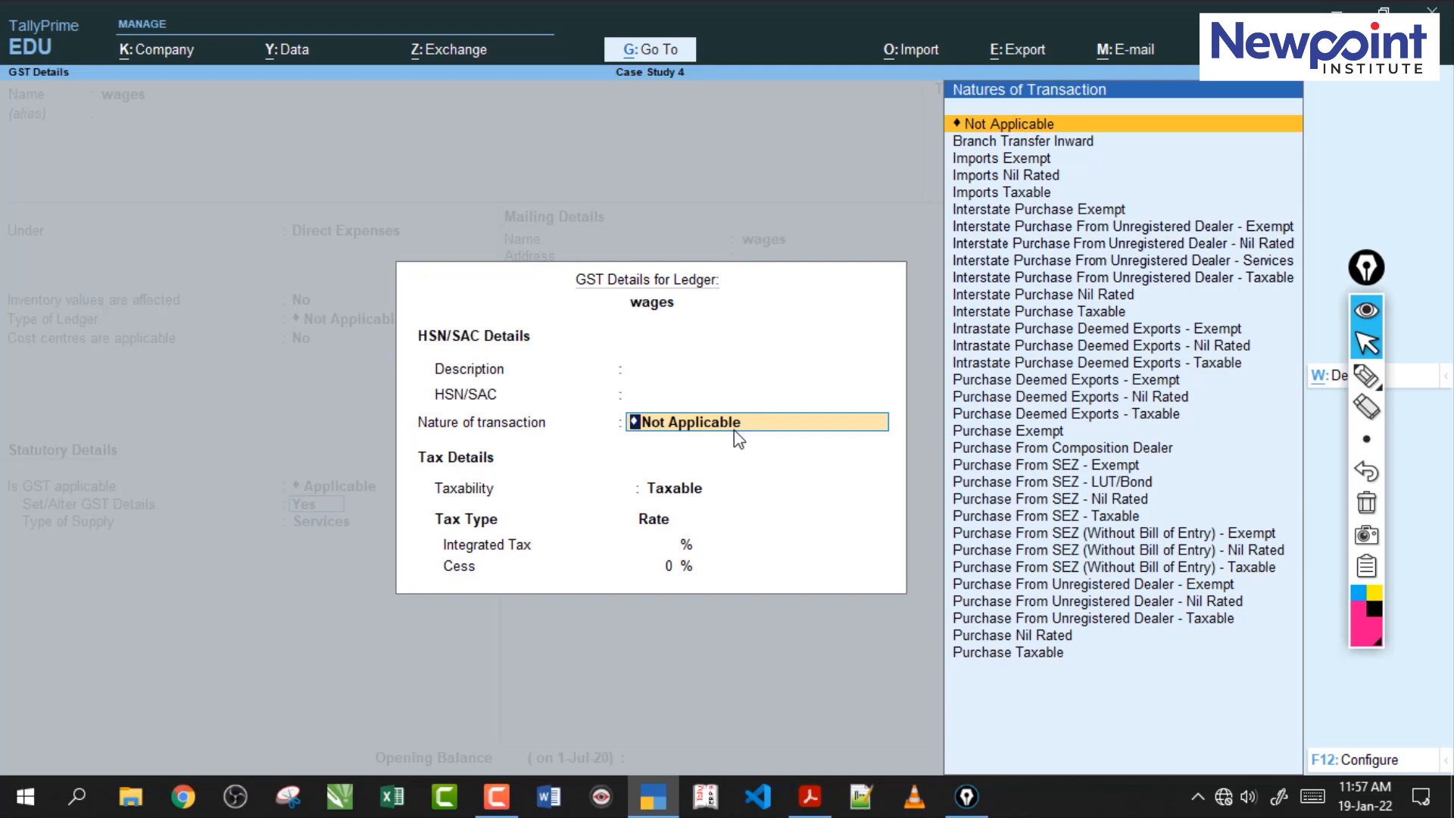
pyautogui.press('Return')
pyautogui.press('Return')
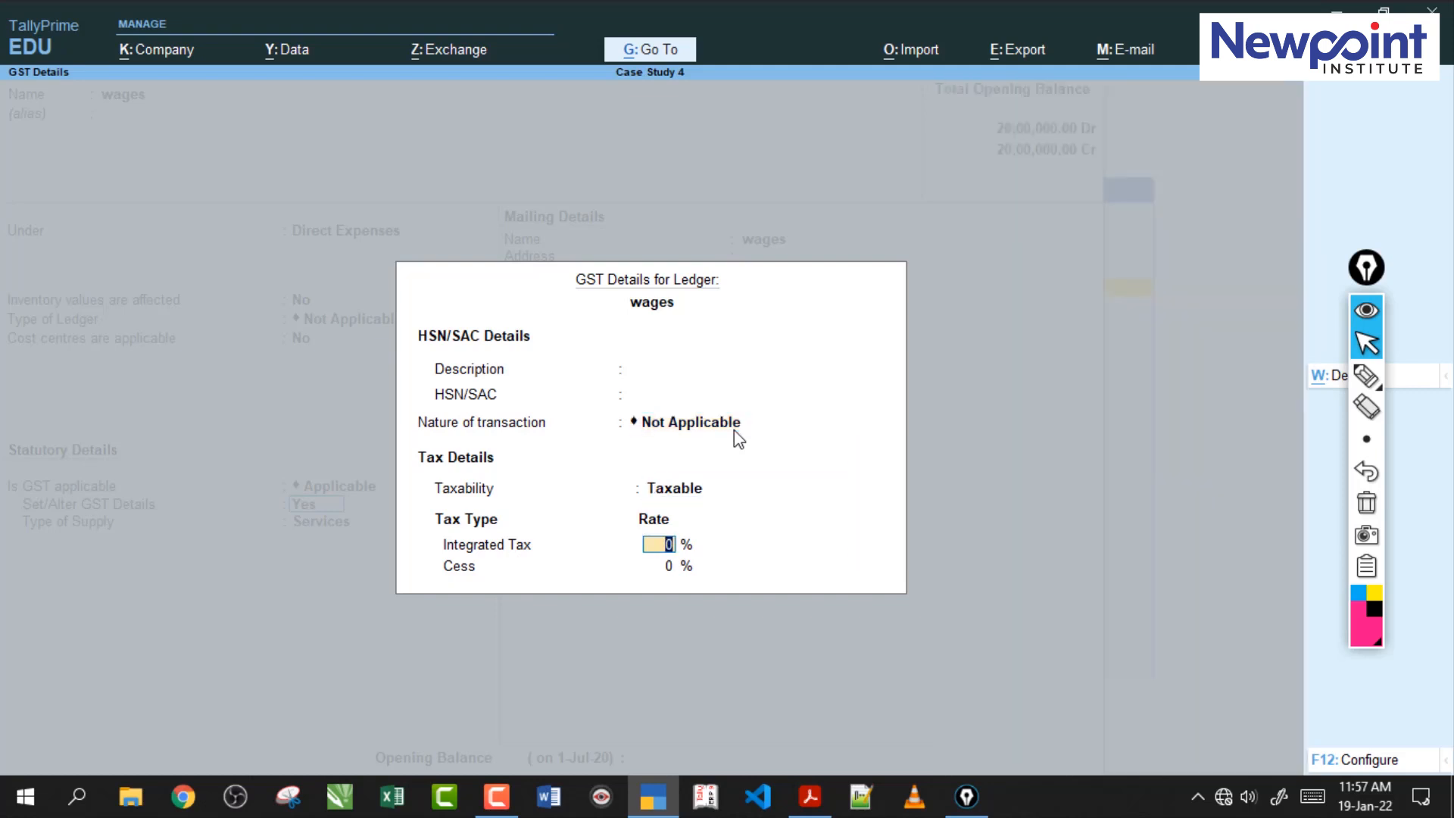
pyautogui.press('Return')
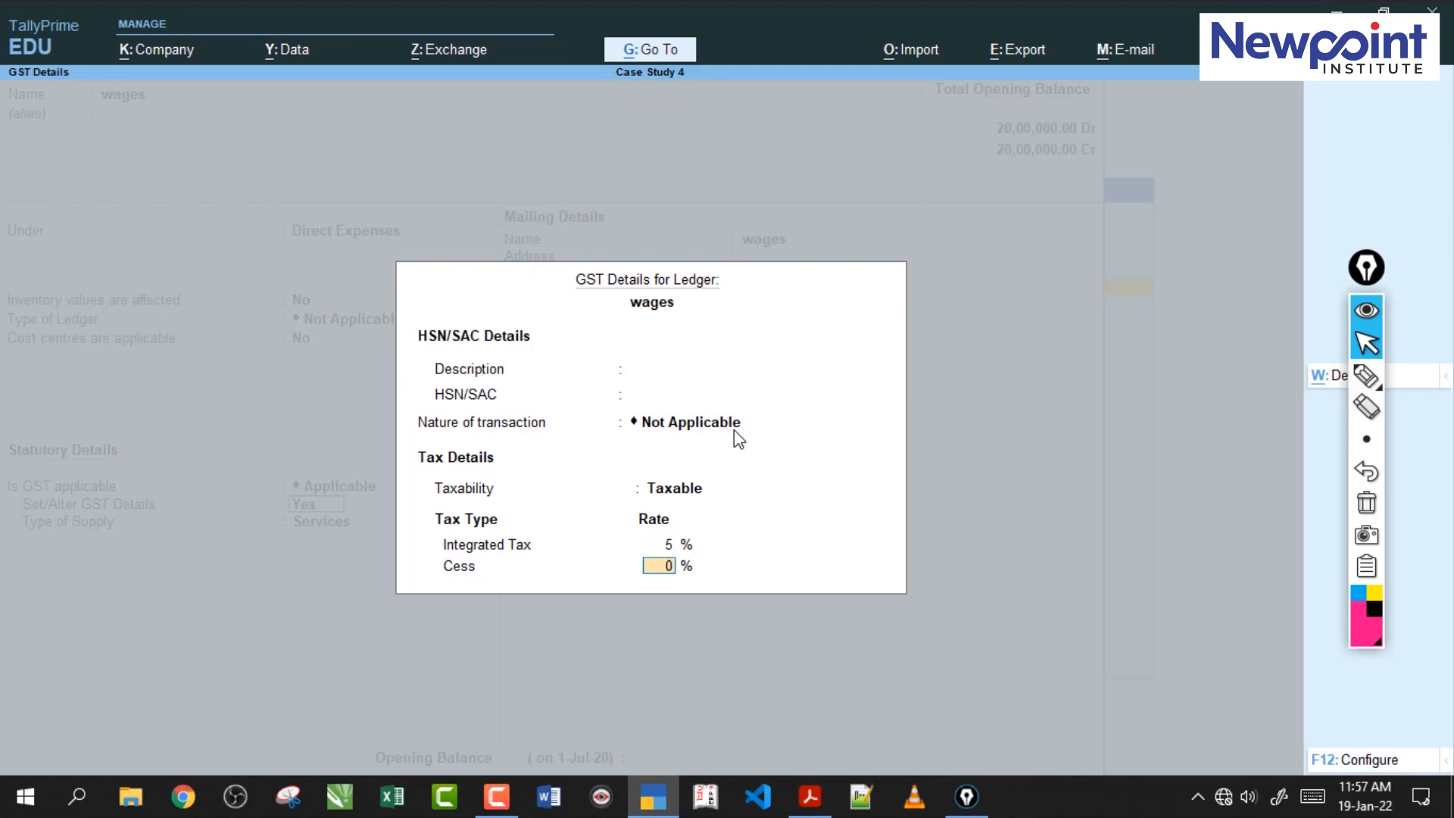
pyautogui.press('Return')
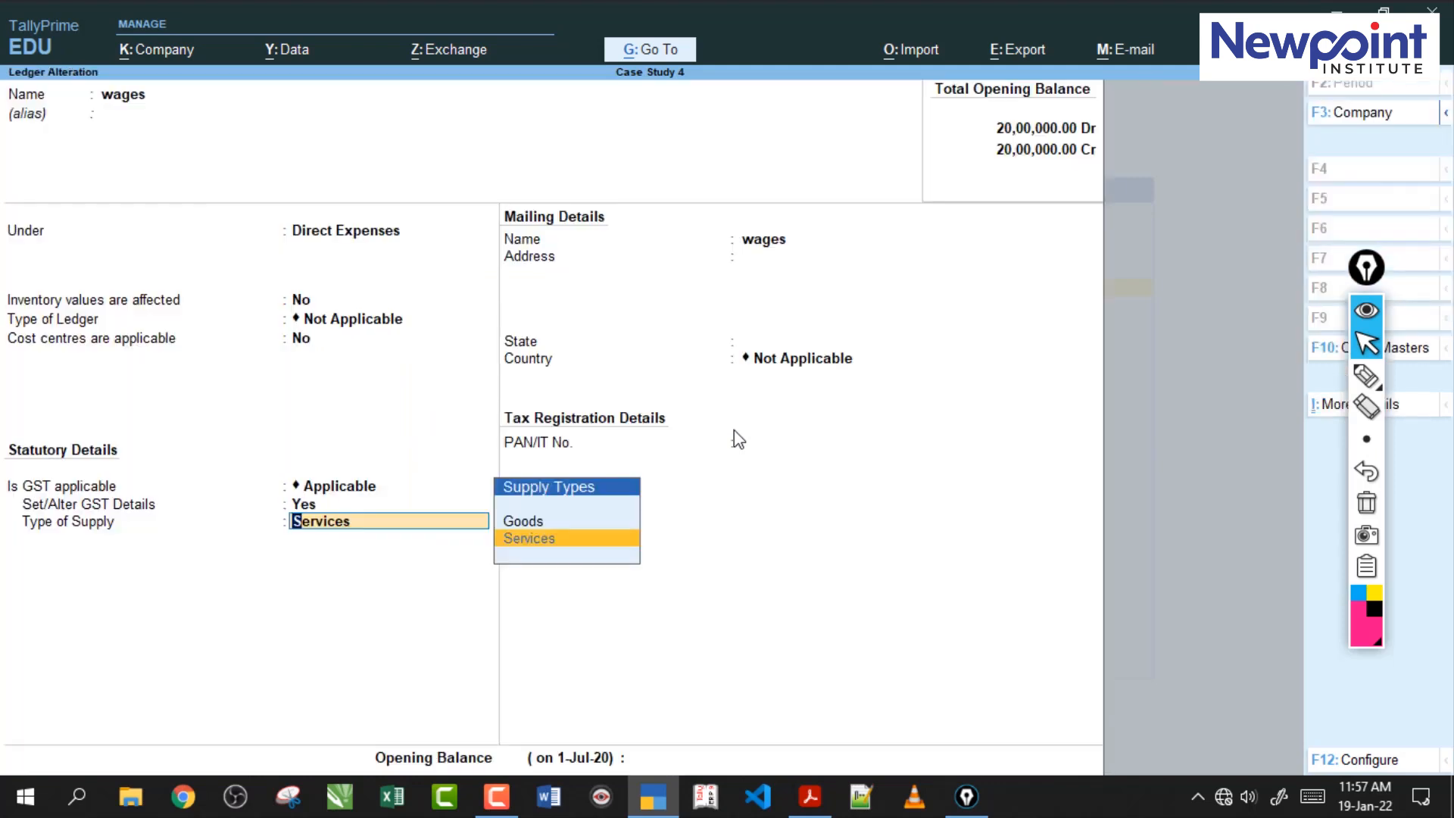
# Keep Services as the type of supply, save the wages ledger, and return to the Gateway of Tally without quitting.
pyautogui.press('Return')
pyautogui.press('ctrl')
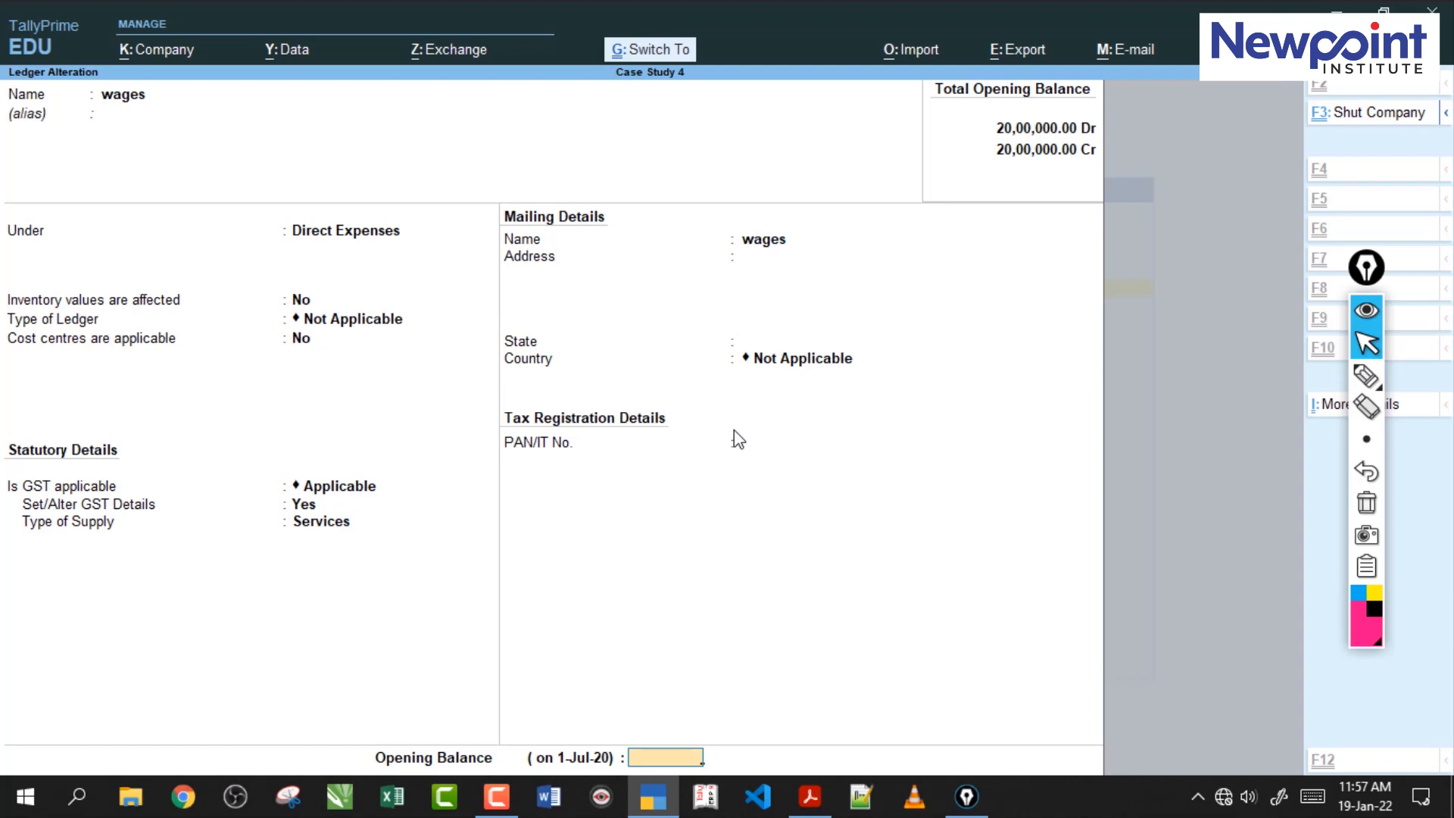
pyautogui.hotkey('ctrl', 'a')
pyautogui.press('Escape')
pyautogui.press('Escape')
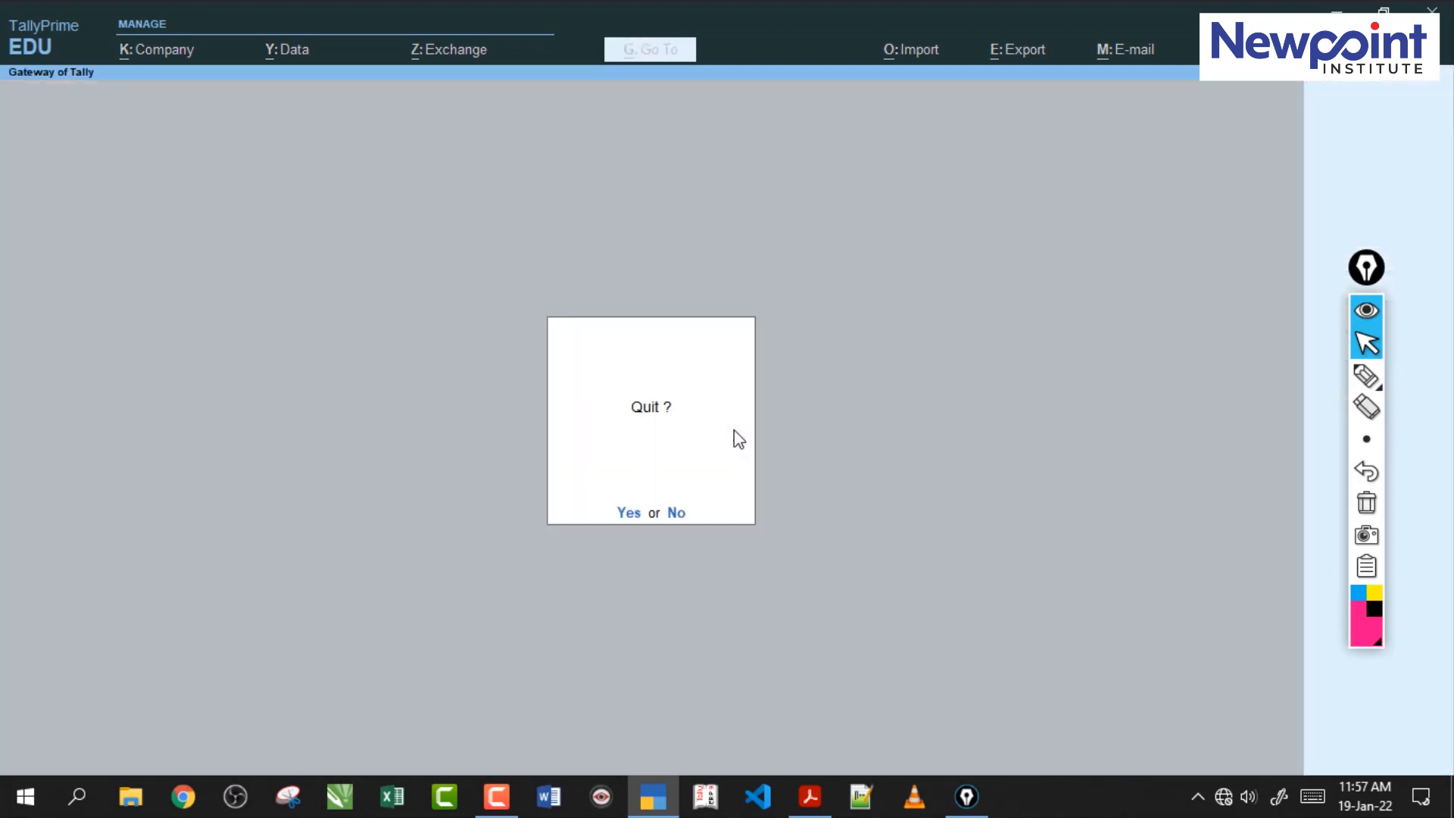
pyautogui.press('n')
# Open voucher entry, change the voucher type to Purchase, and shift the annotation toolbar away from the voucher commands.
pyautogui.press('Down')
pyautogui.press('Down')
pyautogui.press('Down')
pyautogui.press('Return')
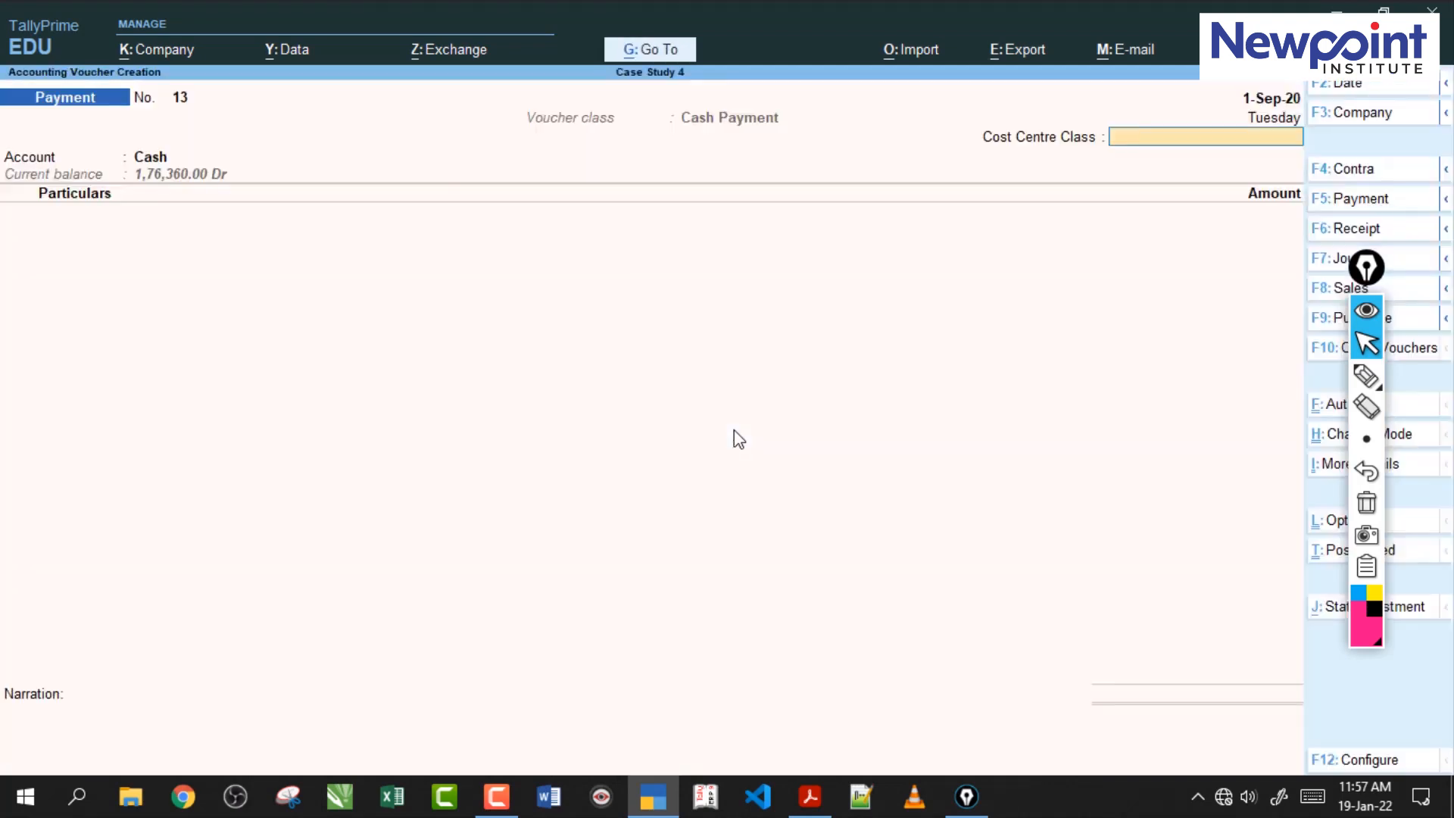
pyautogui.press('F9')
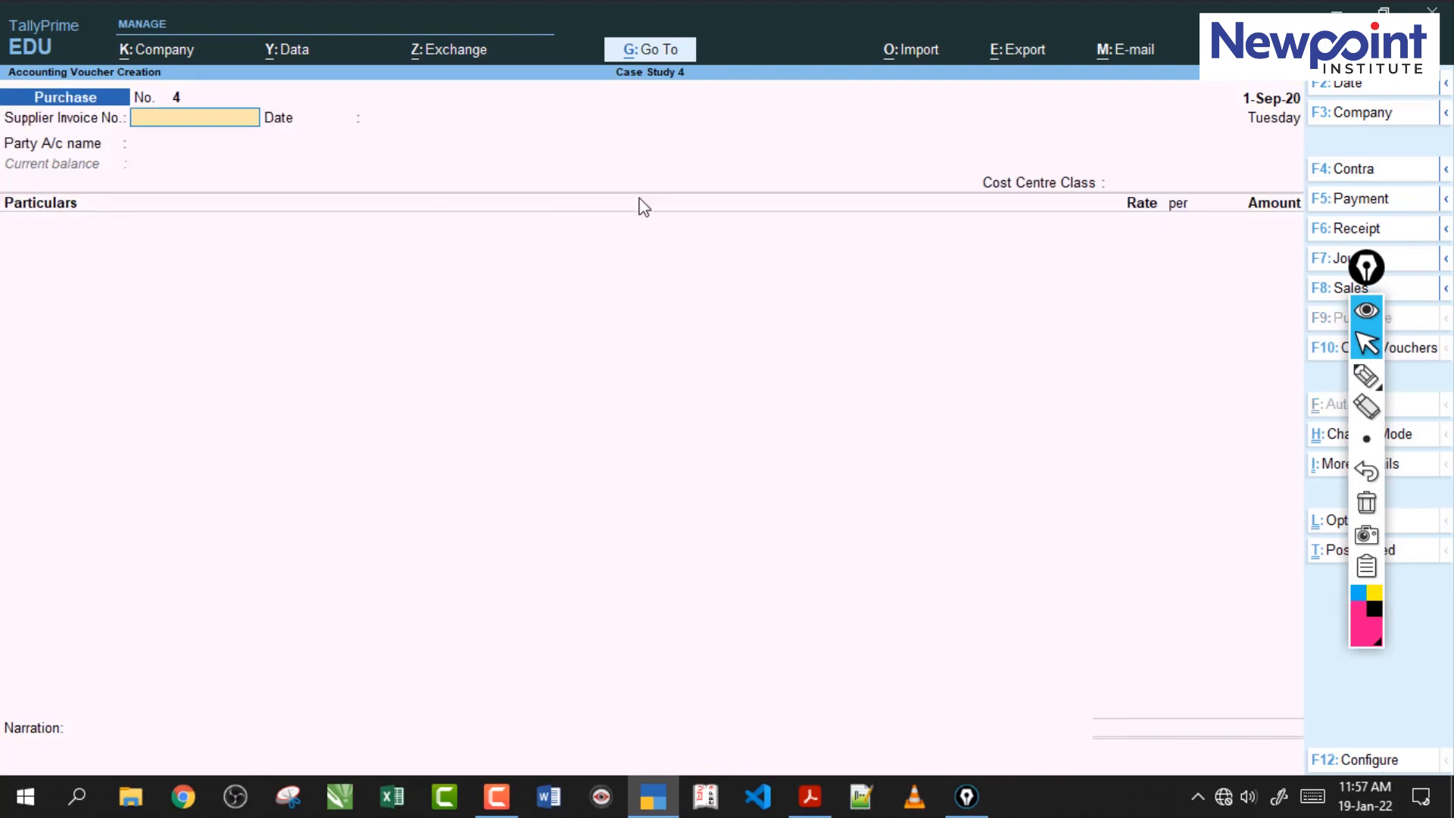
pyautogui.moveTo(1367, 267); pyautogui.dragTo(1268, 255)
pyautogui.click(219, 124)
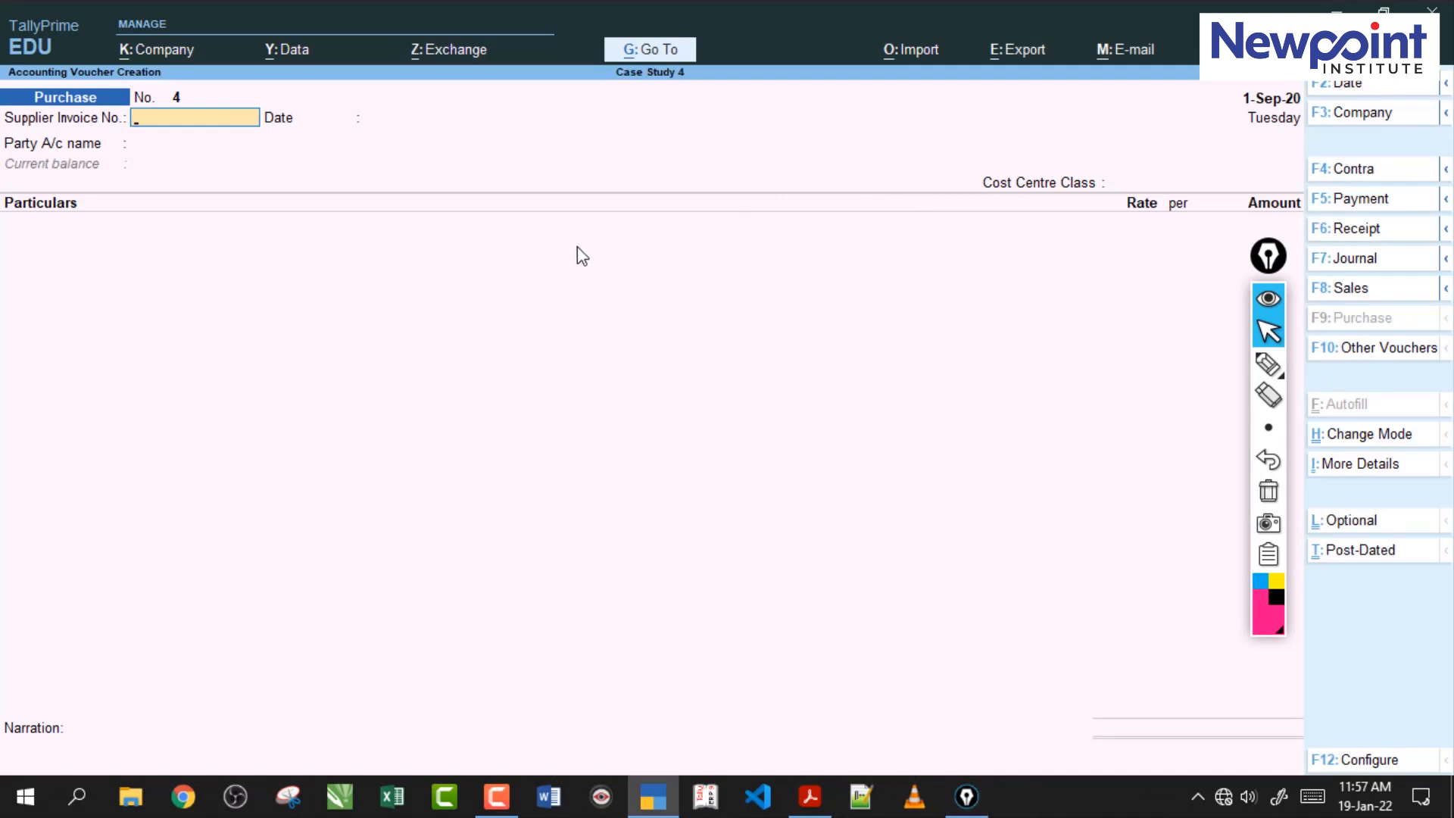
# Review the available voucher modes, switch the purchase voucher to Item Invoice, and return it to Accounting Invoice.
pyautogui.click(1366, 435)
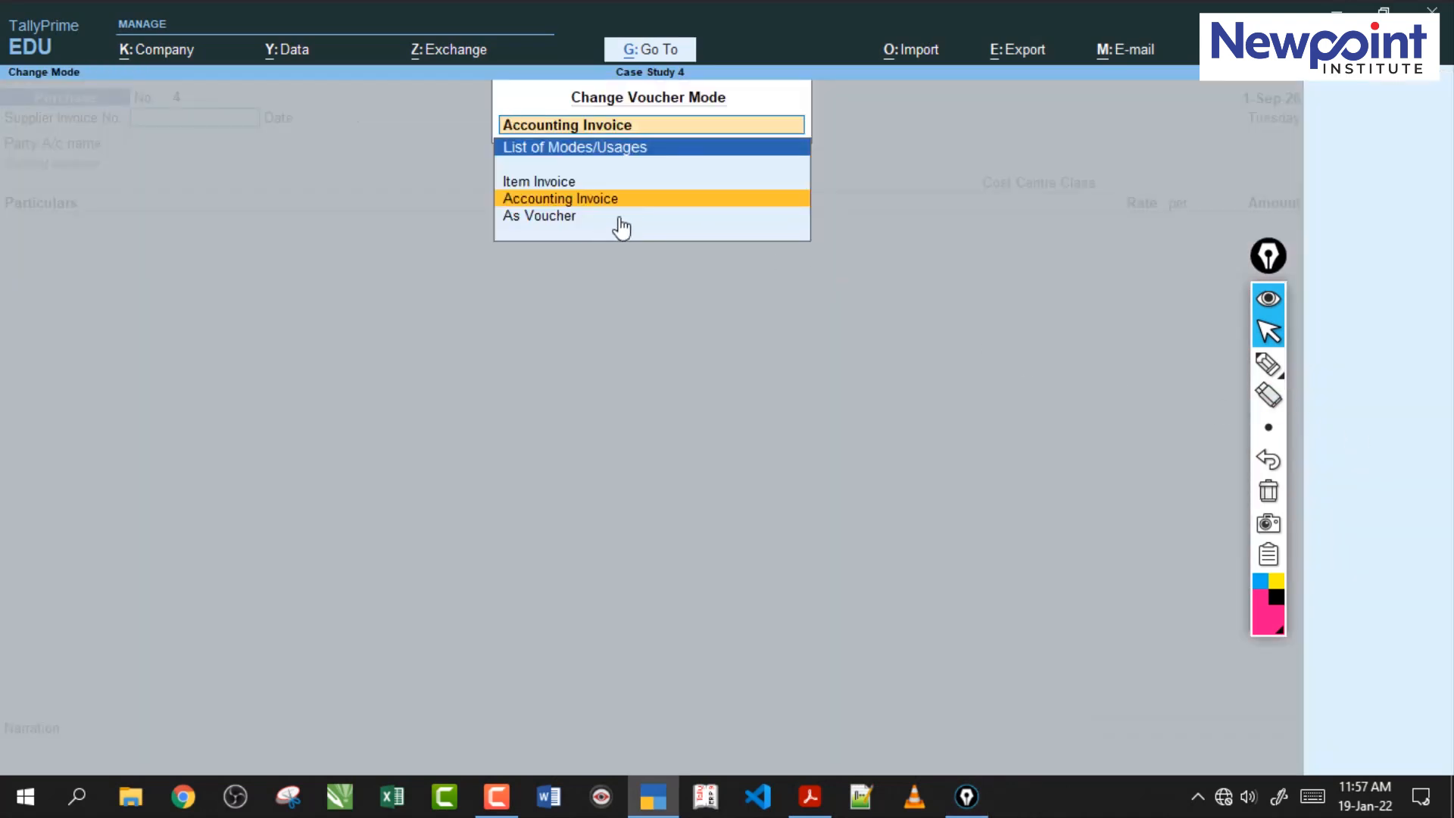
pyautogui.press('Up')
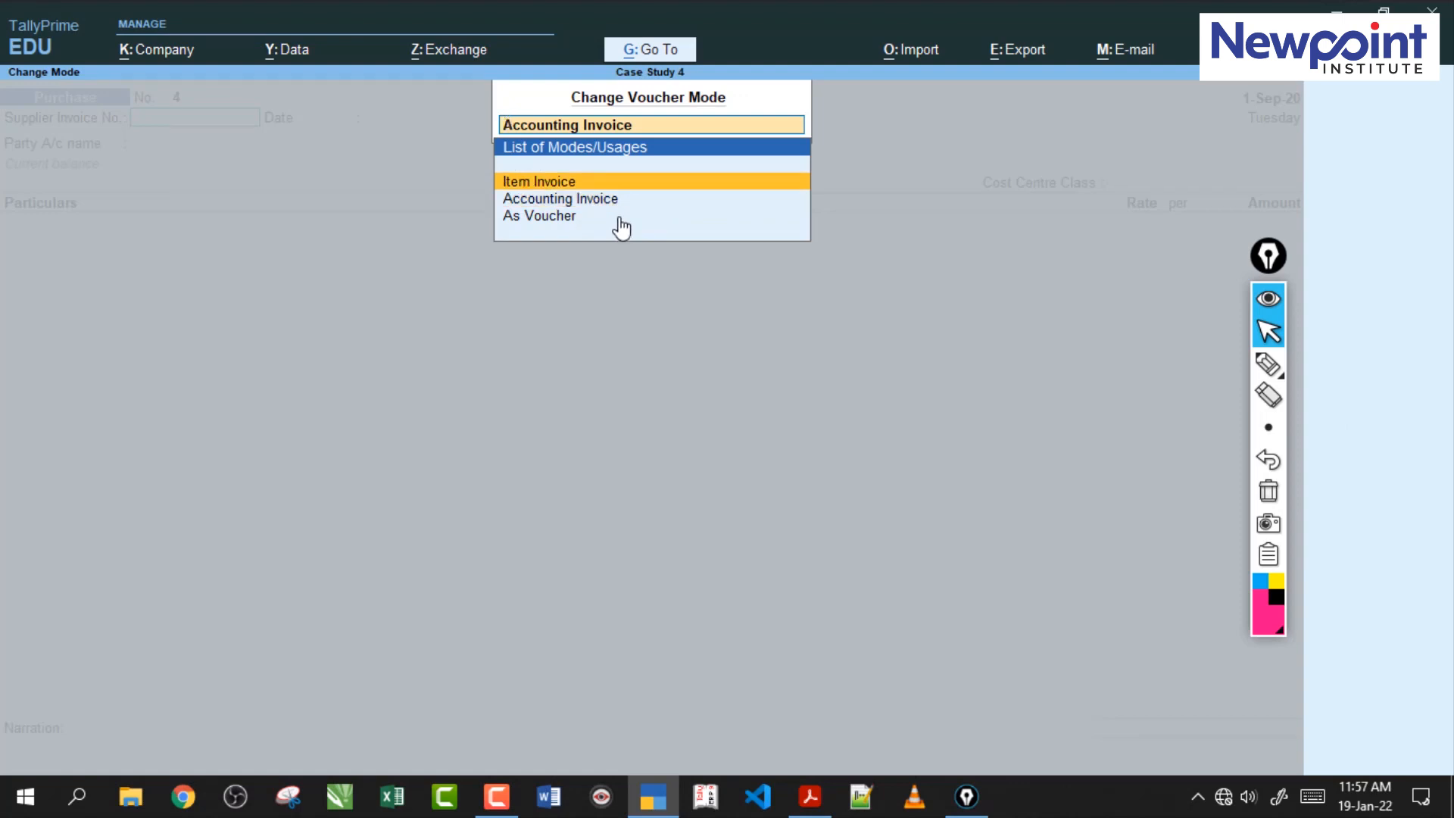
pyautogui.press('Down')
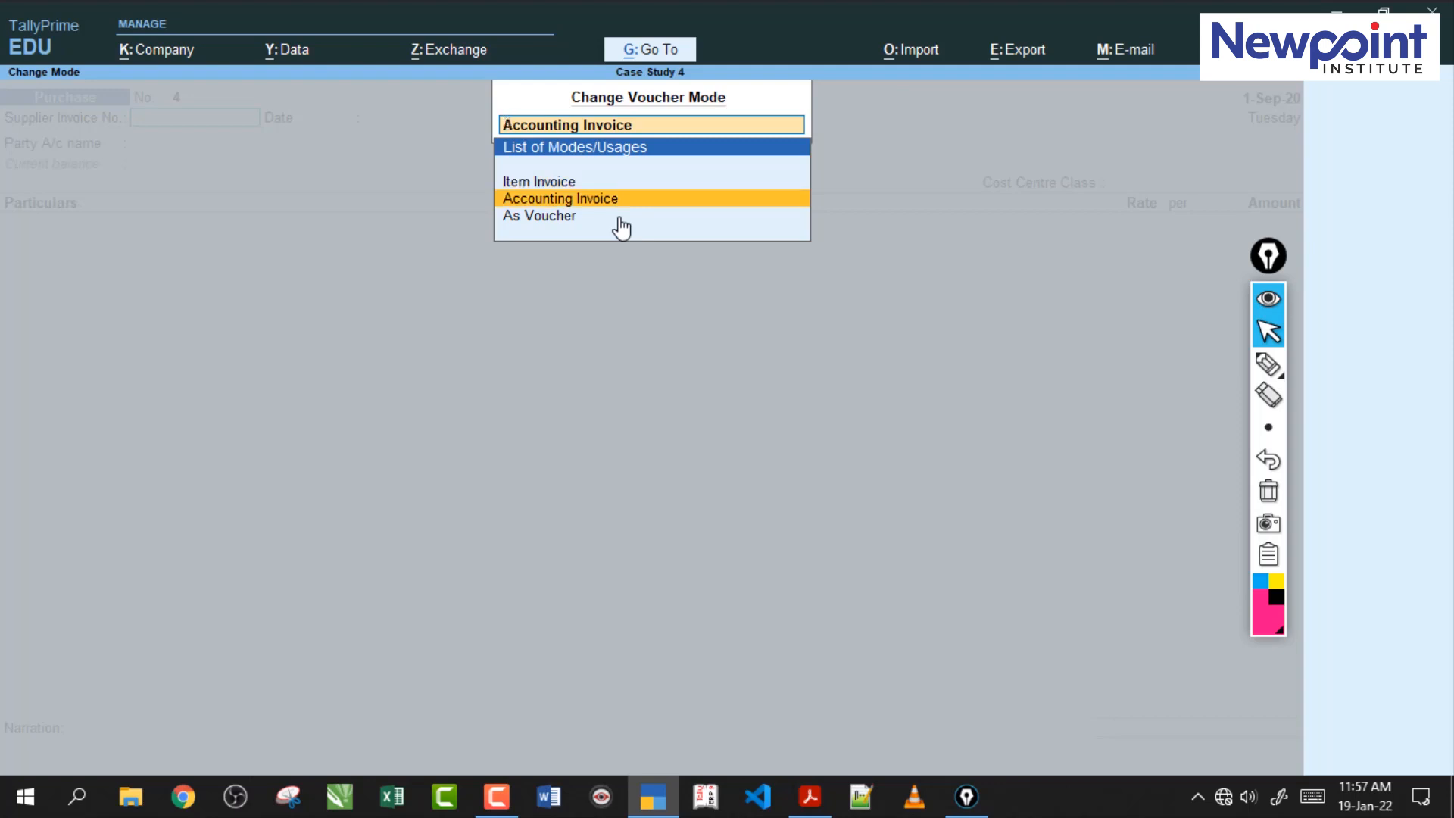
pyautogui.press('Return')
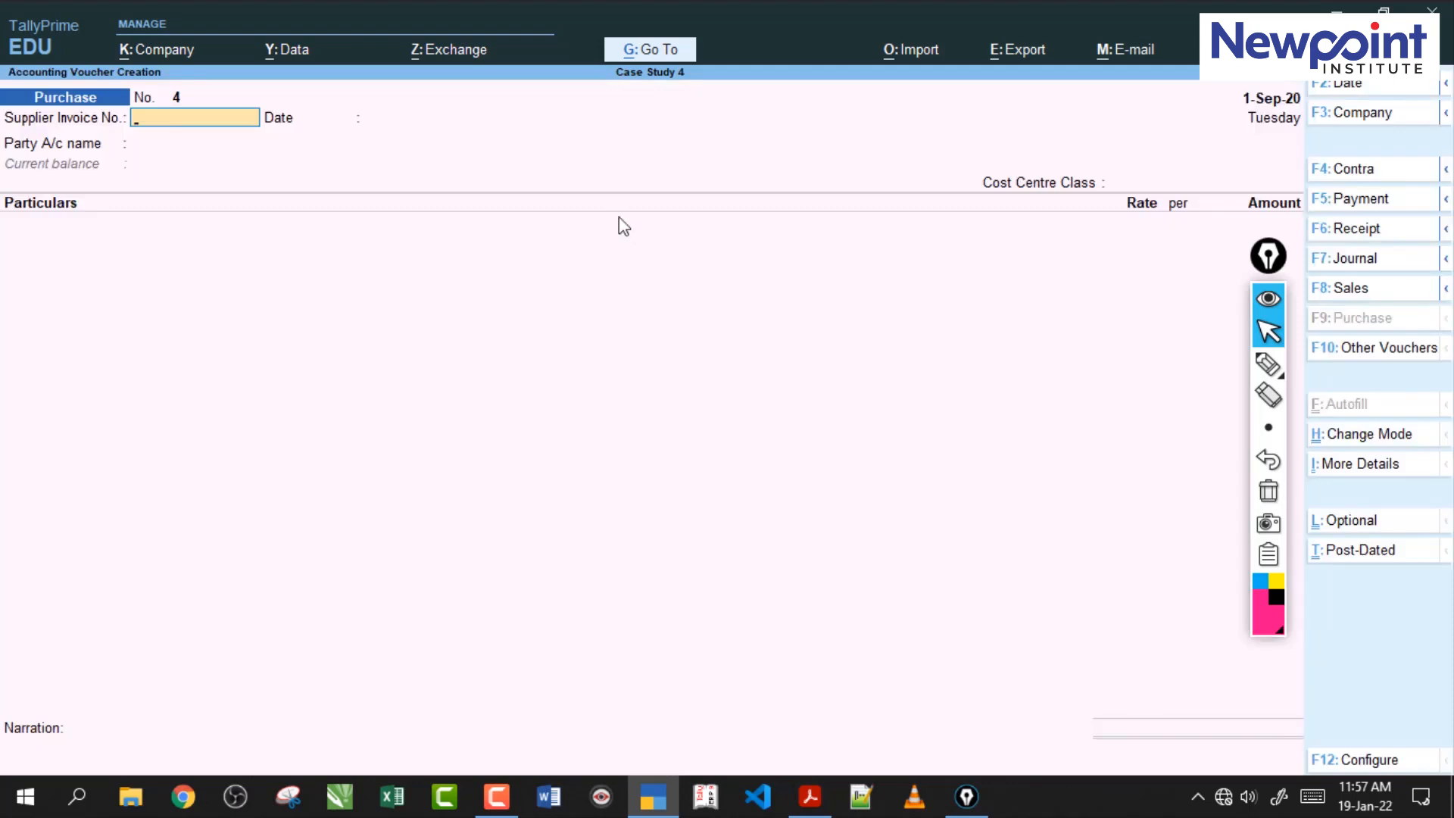
pyautogui.click(1340, 437)
pyautogui.press('Up')
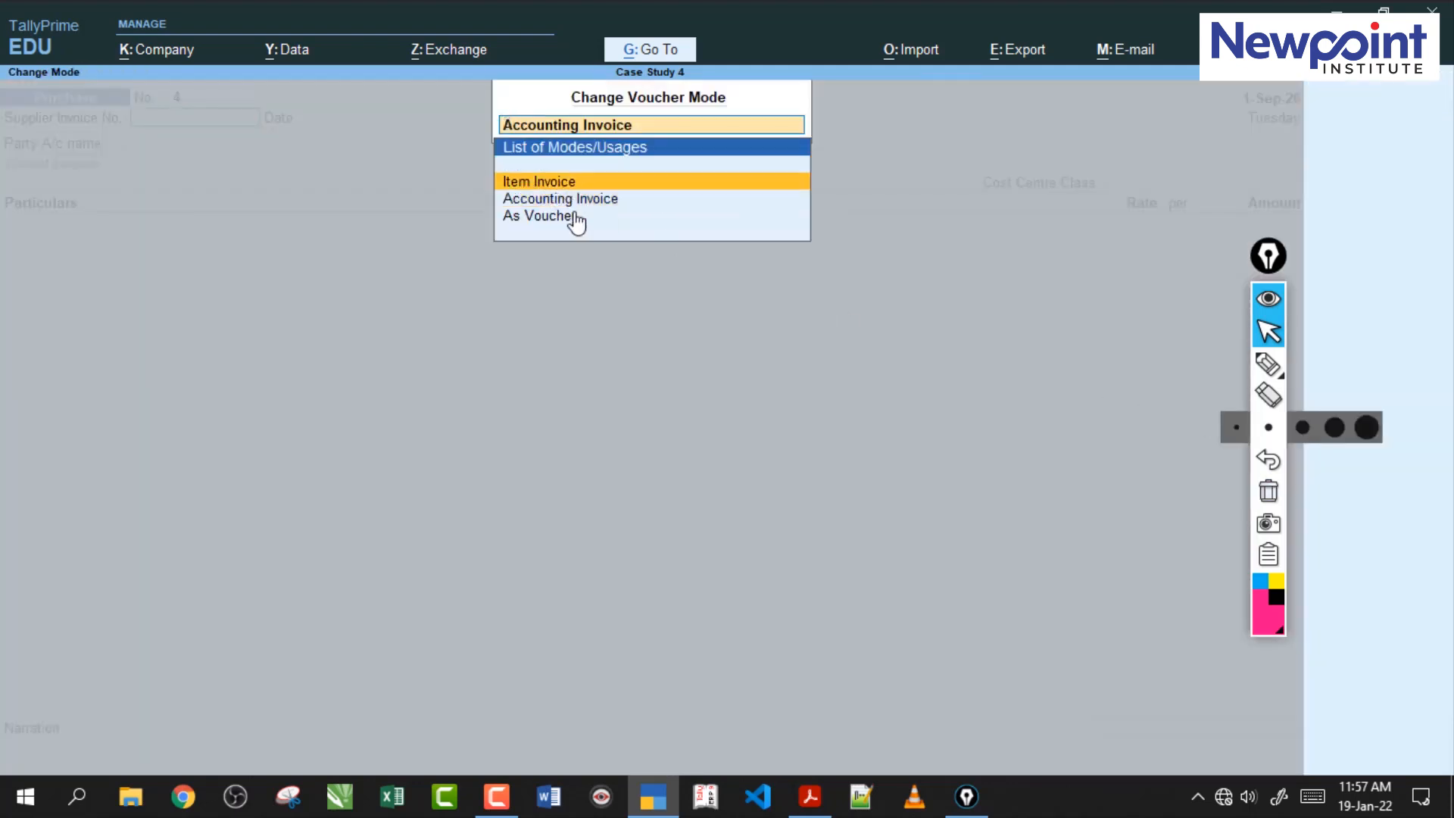
pyautogui.press('Return')
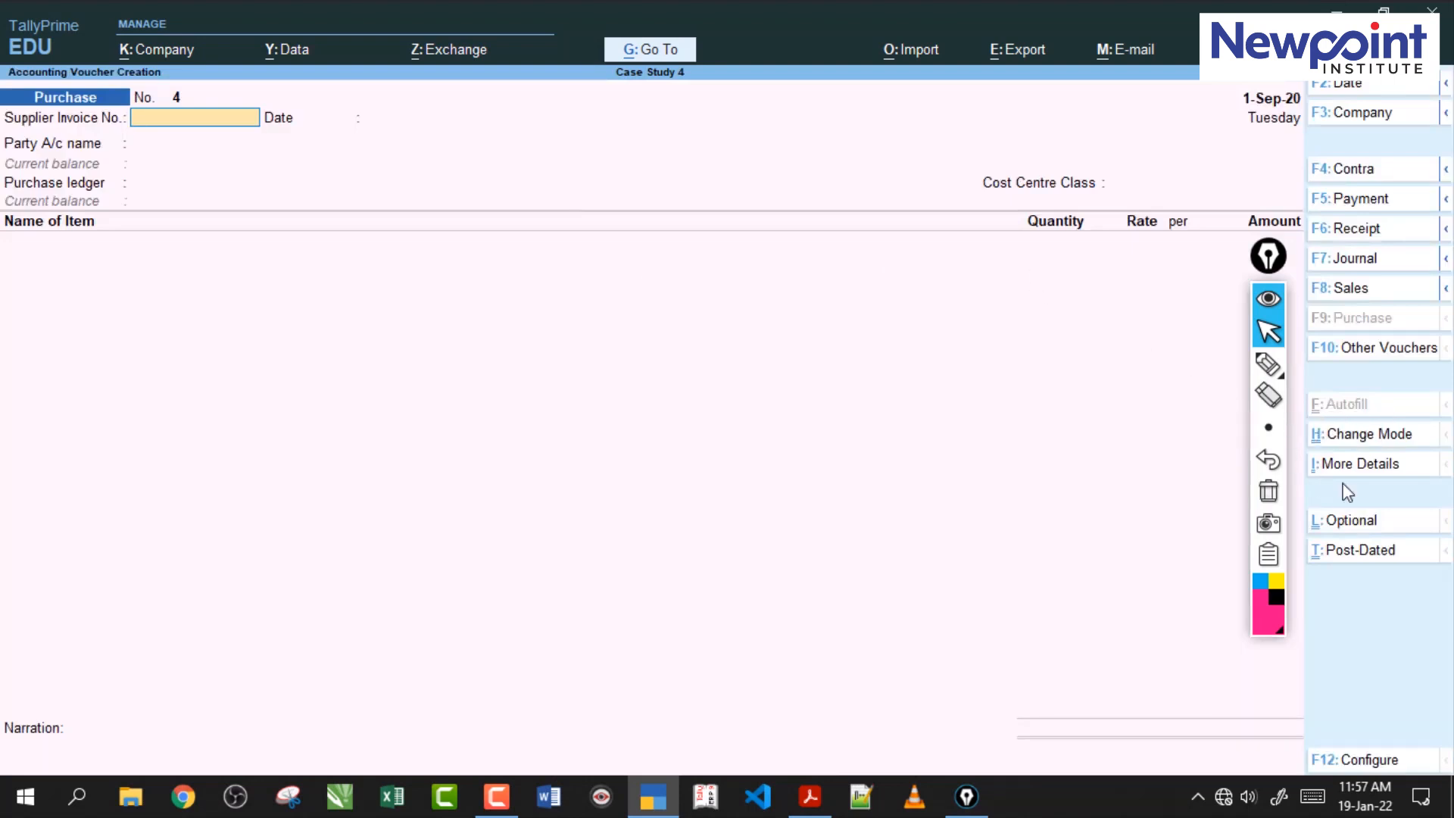
pyautogui.click(1388, 443)
pyautogui.press('Down')
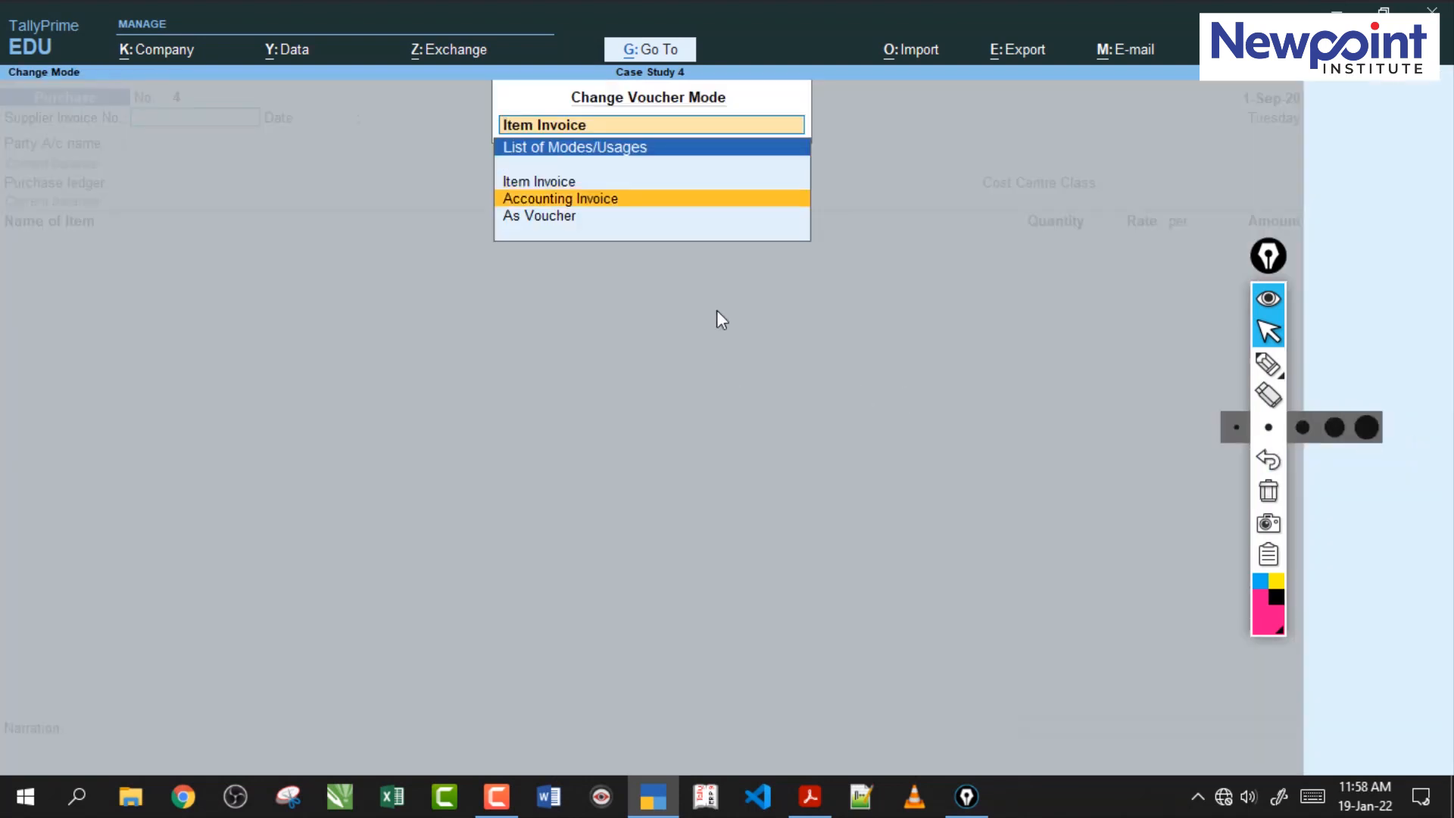
pyautogui.press('Return')
# Leave the supplier invoice number and date blank and start creating a new ledger for the party account.
pyautogui.click(1269, 334)
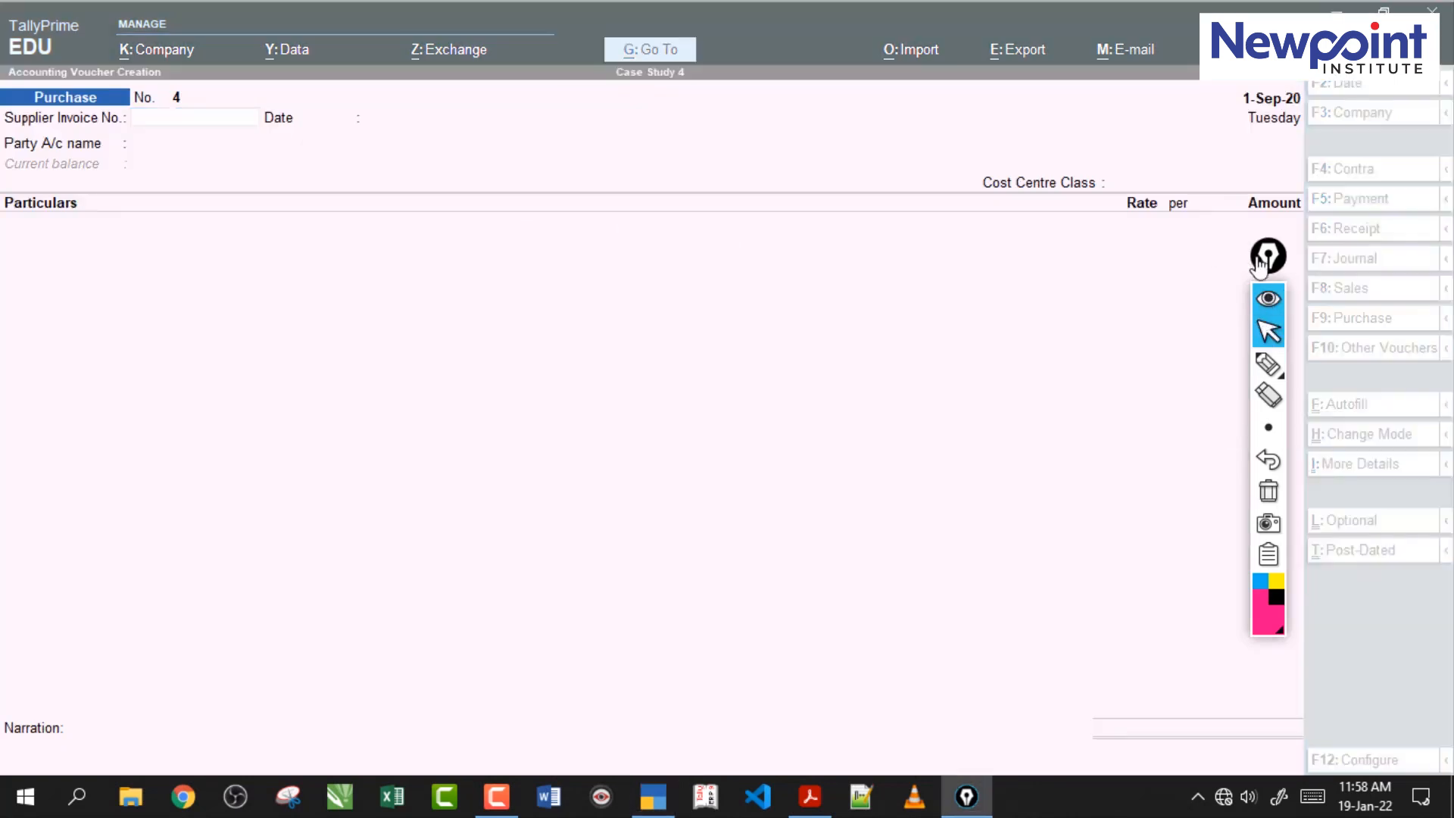
pyautogui.moveTo(1262, 258); pyautogui.dragTo(1312, 271)
pyautogui.click(213, 118)
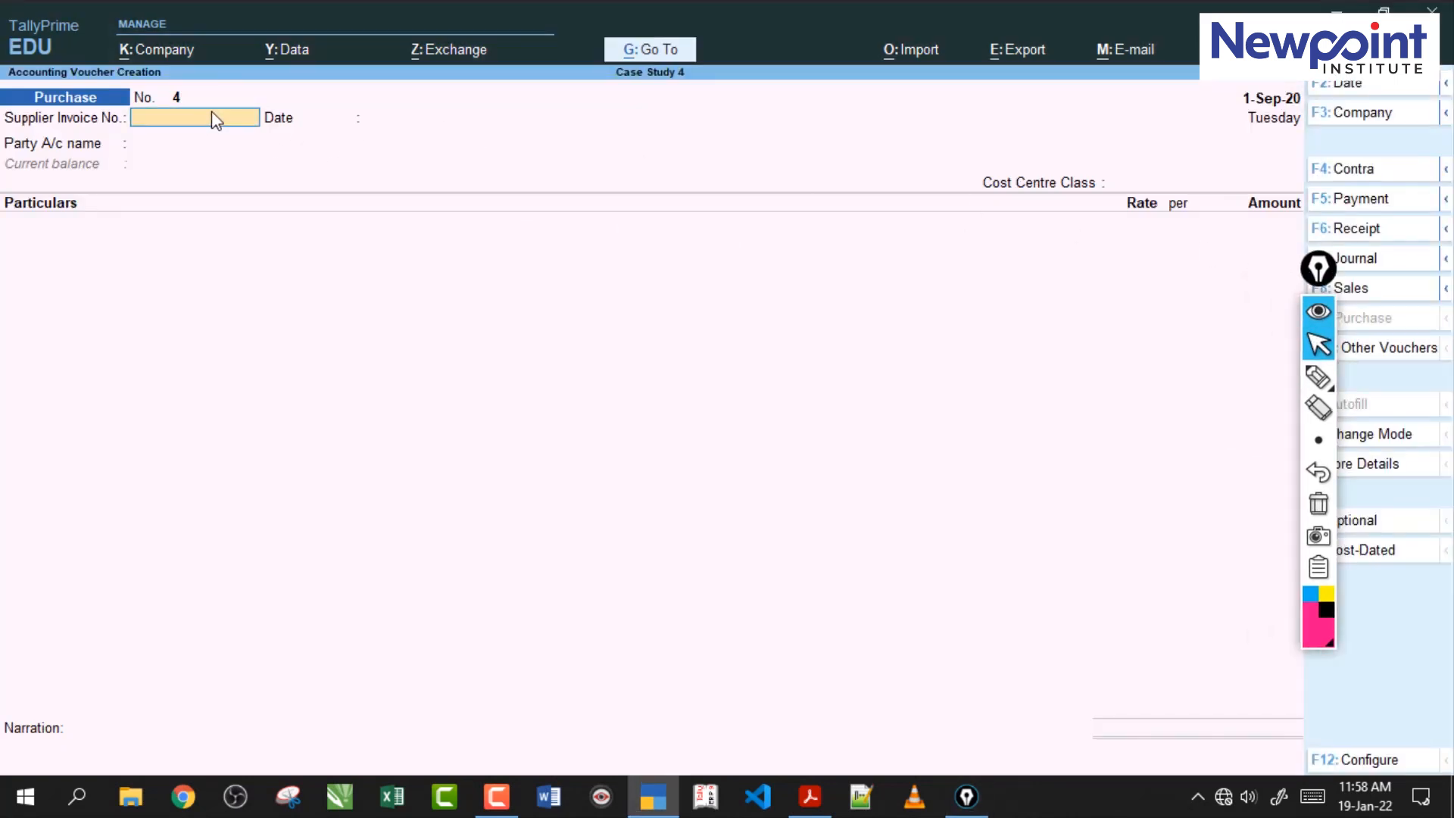
pyautogui.press('Return')
pyautogui.press('Return')
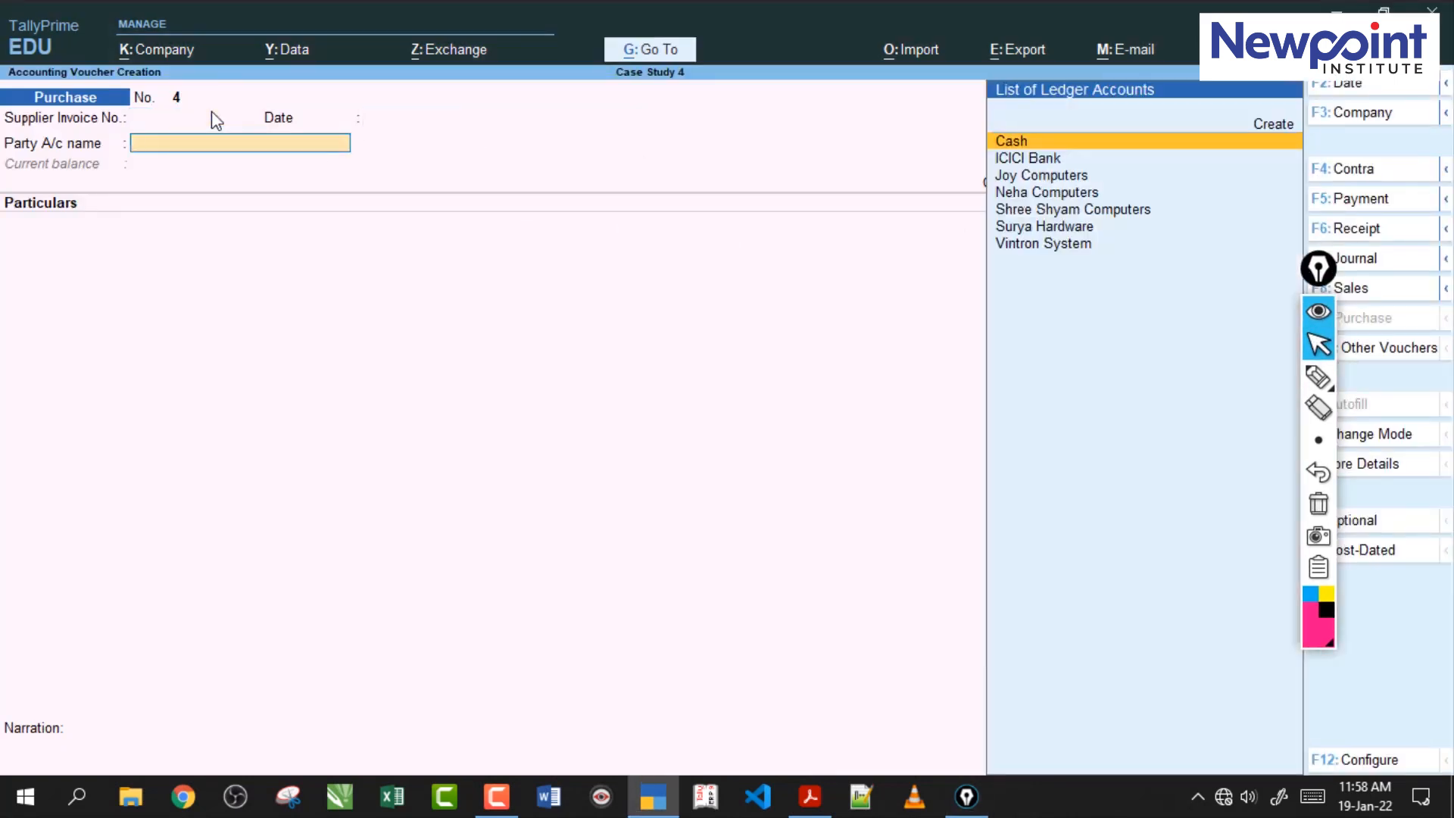
pyautogui.write('S')
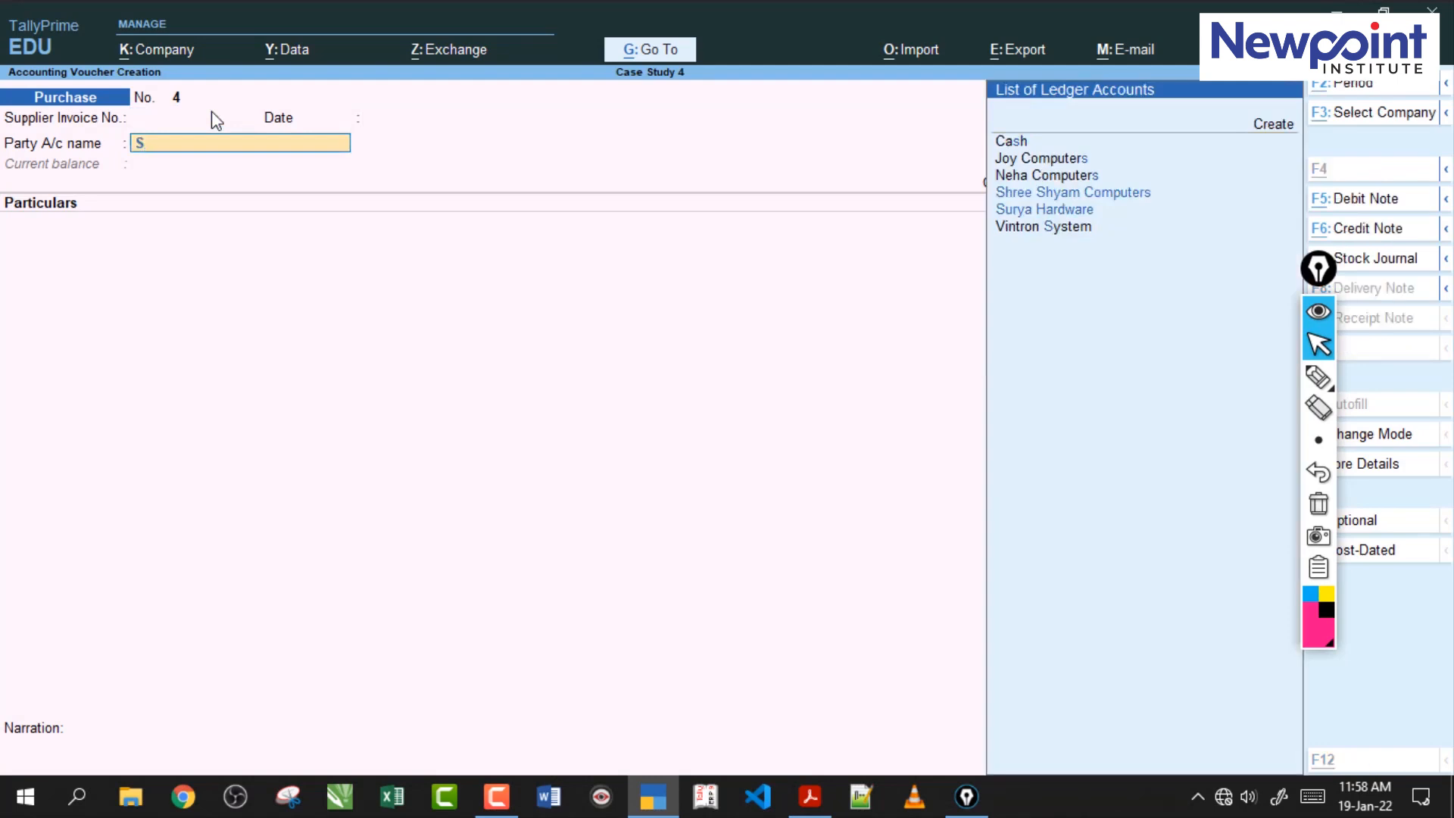
pyautogui.hotkey('alt', 'c')
# Copy the supplier name "Sharma Job Worker," from entry 31 of the case study PDF and use it as the ledger name in TallyPrime.
pyautogui.click(810, 796)
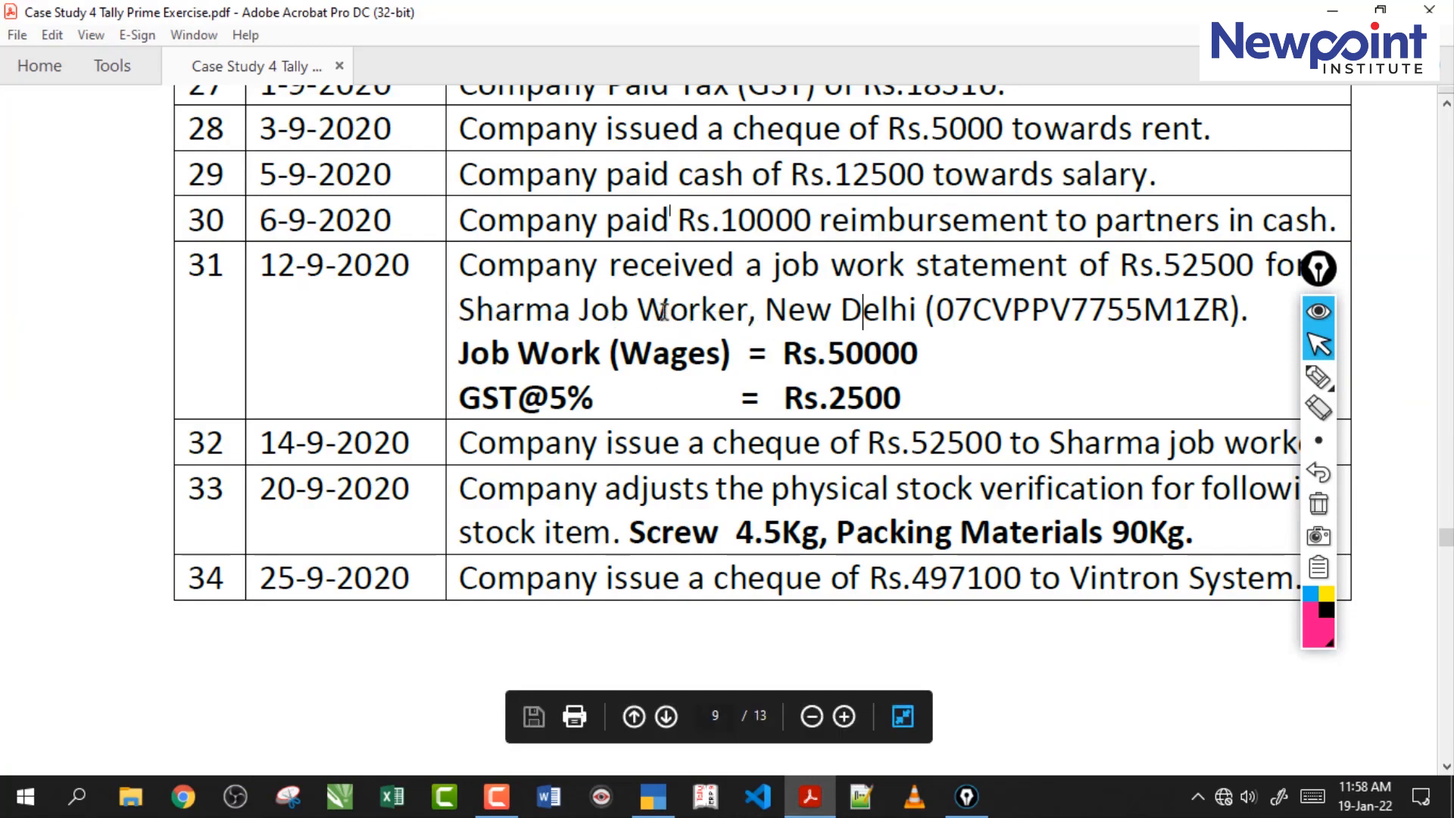
pyautogui.moveTo(756, 311); pyautogui.dragTo(459, 310)
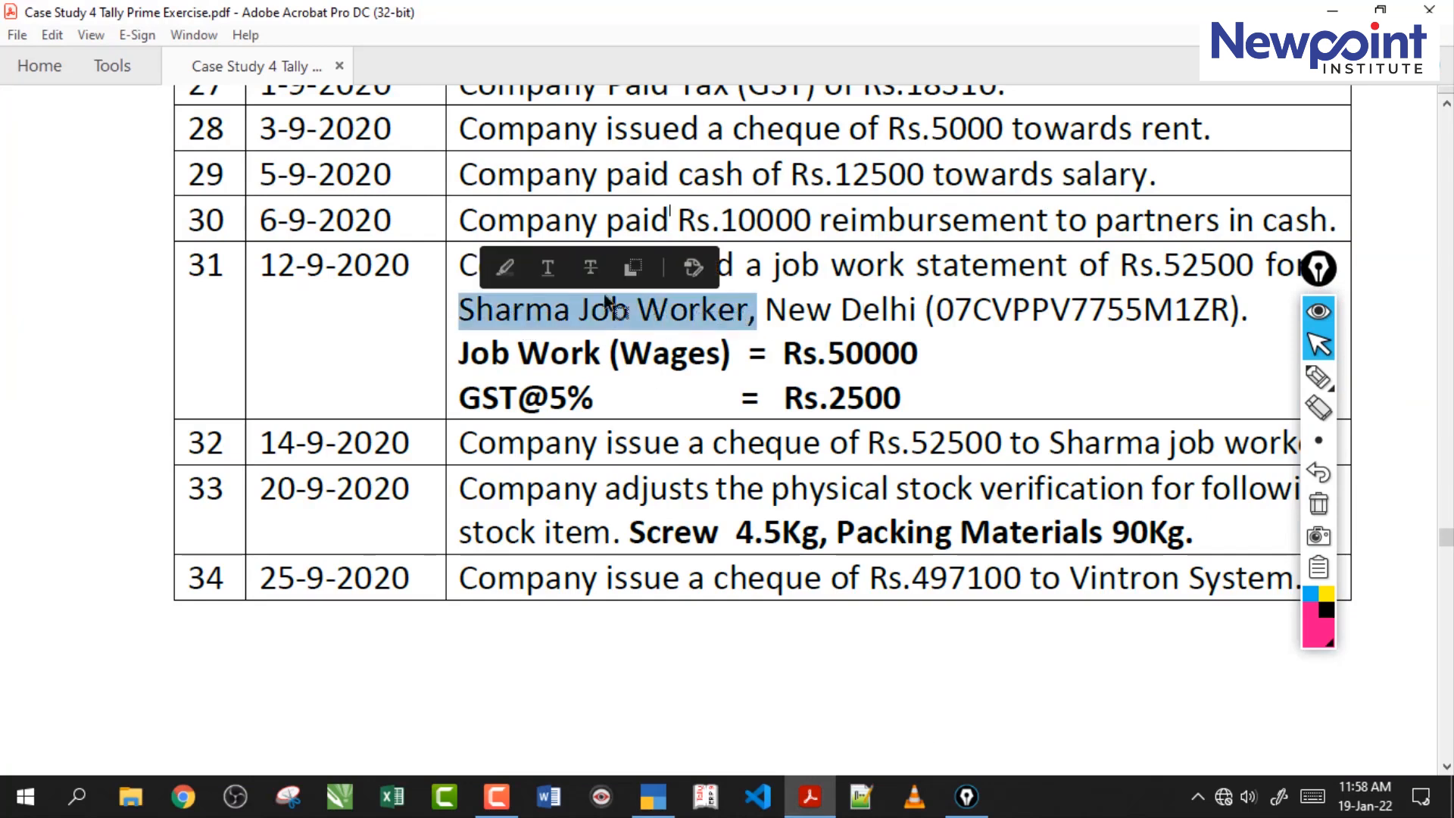
pyautogui.click(655, 797)
pyautogui.hotkey('ctrl', 'alt', 'v')
pyautogui.press('Return')
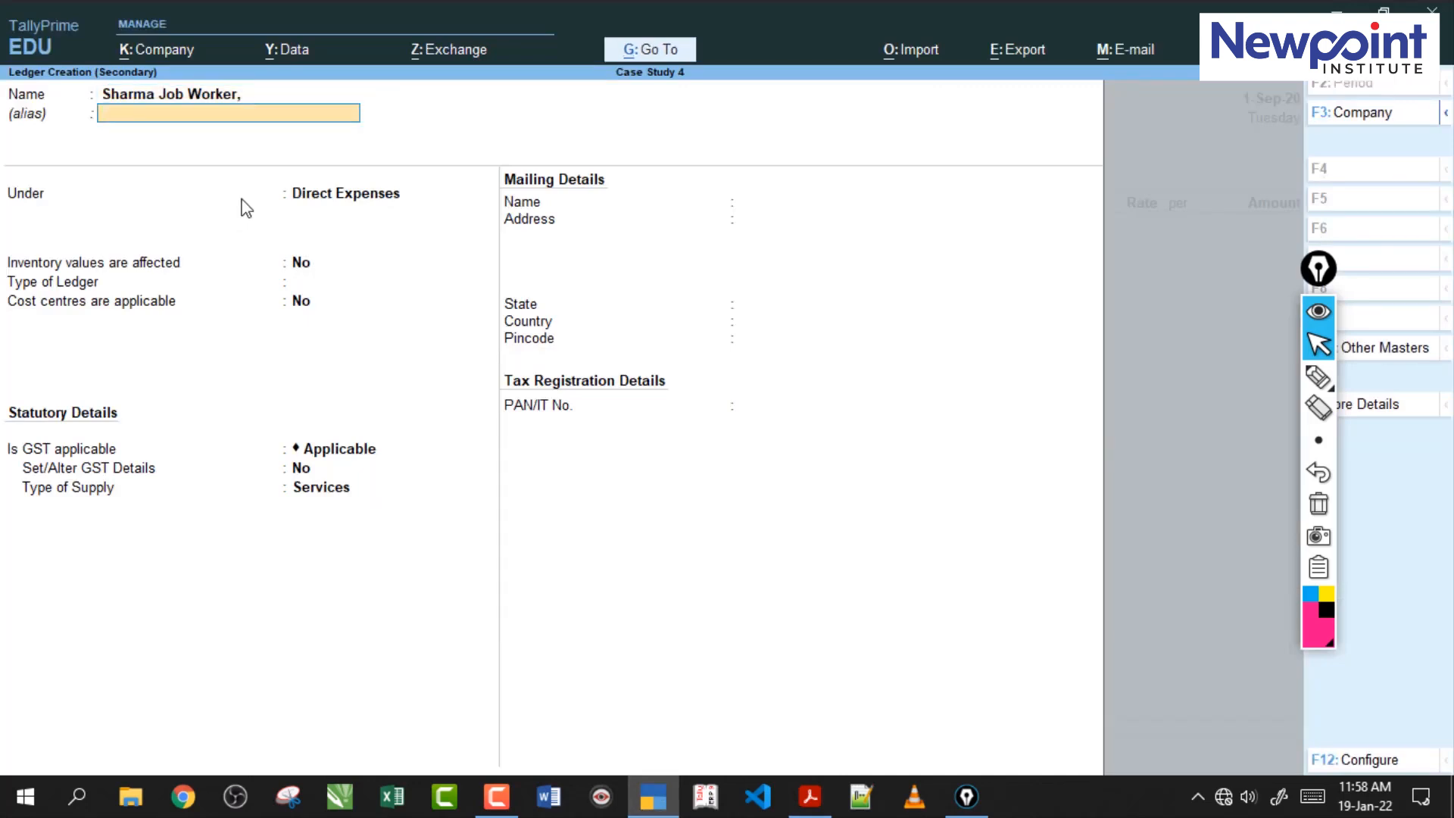
# Leave the alias blank and place the Sharma Job Worker ledger under Sundry Creditors.
pyautogui.press('Return')
pyautogui.write('S')
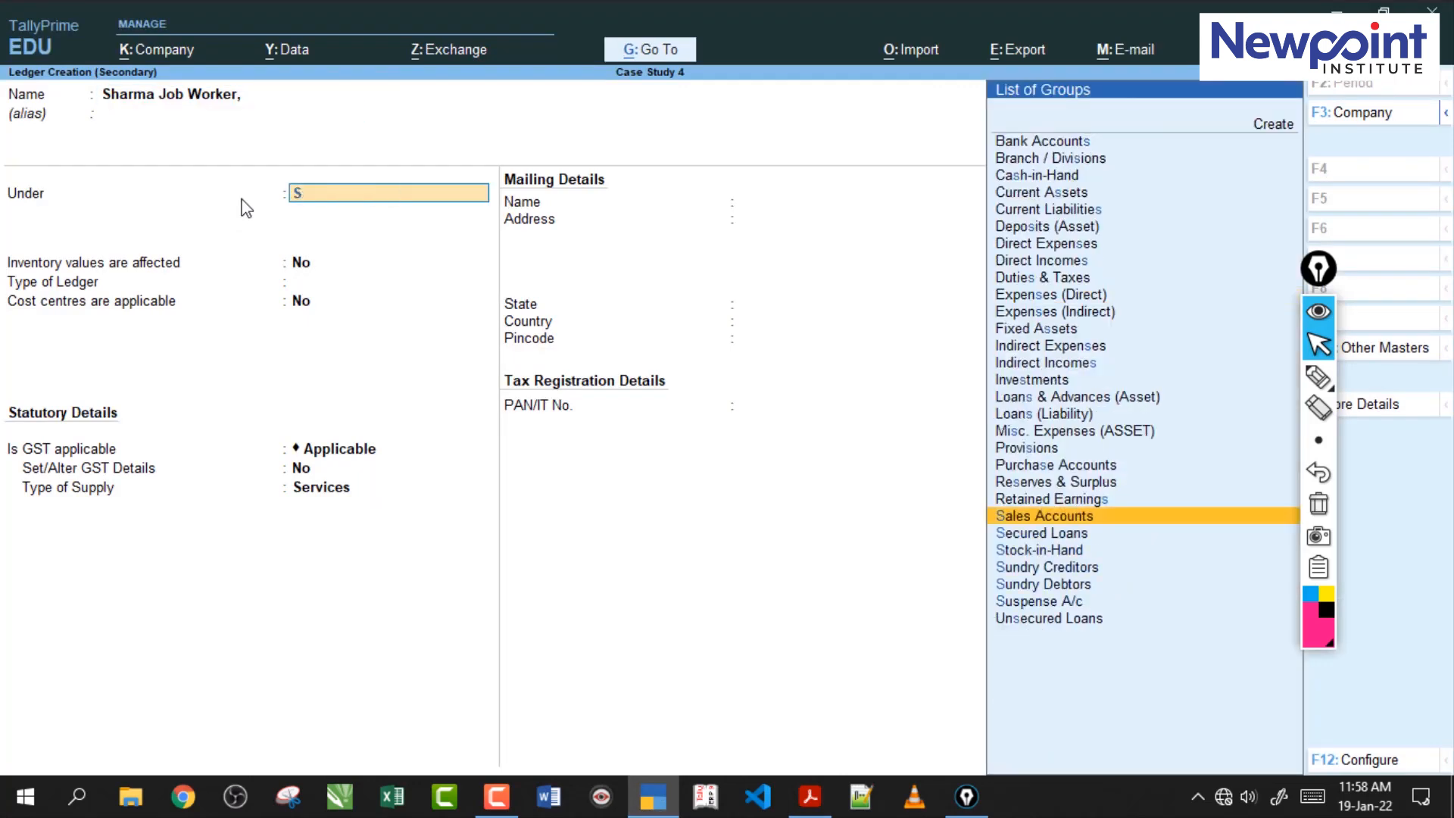
pyautogui.press('Down')
pyautogui.press('Down')
pyautogui.press('Down')
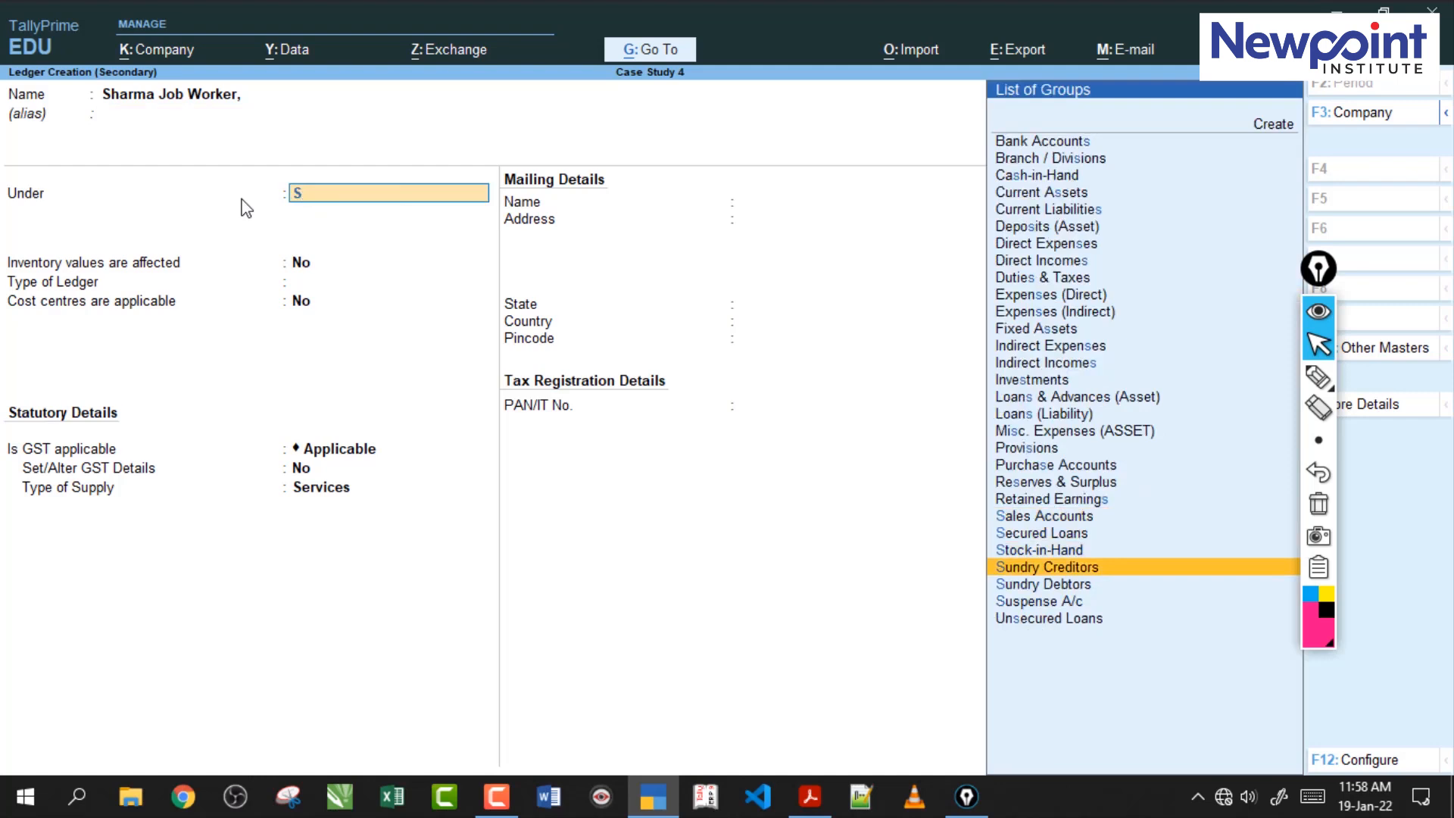
pyautogui.press('Return')
# Keep the ledger's default bill-by-bill settings and mailing details, with state Delhi and country India, and leave the address and pincode blank.
pyautogui.press('Return')
pyautogui.press('Return')
pyautogui.press('Return')
pyautogui.press('Return')
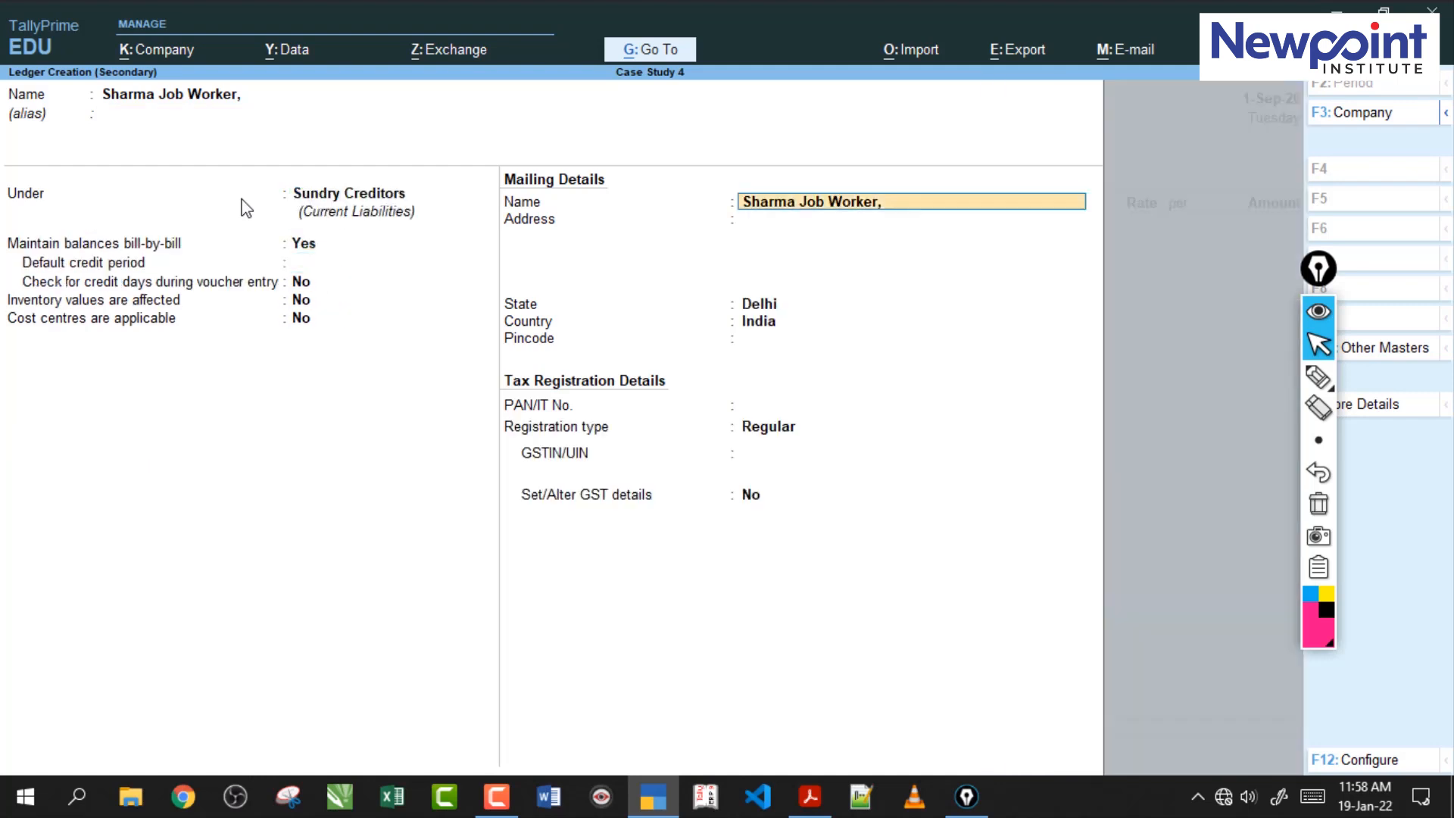
pyautogui.press('Return')
pyautogui.press('Return')
pyautogui.press('Return')
pyautogui.press('Return')
pyautogui.press('Return')
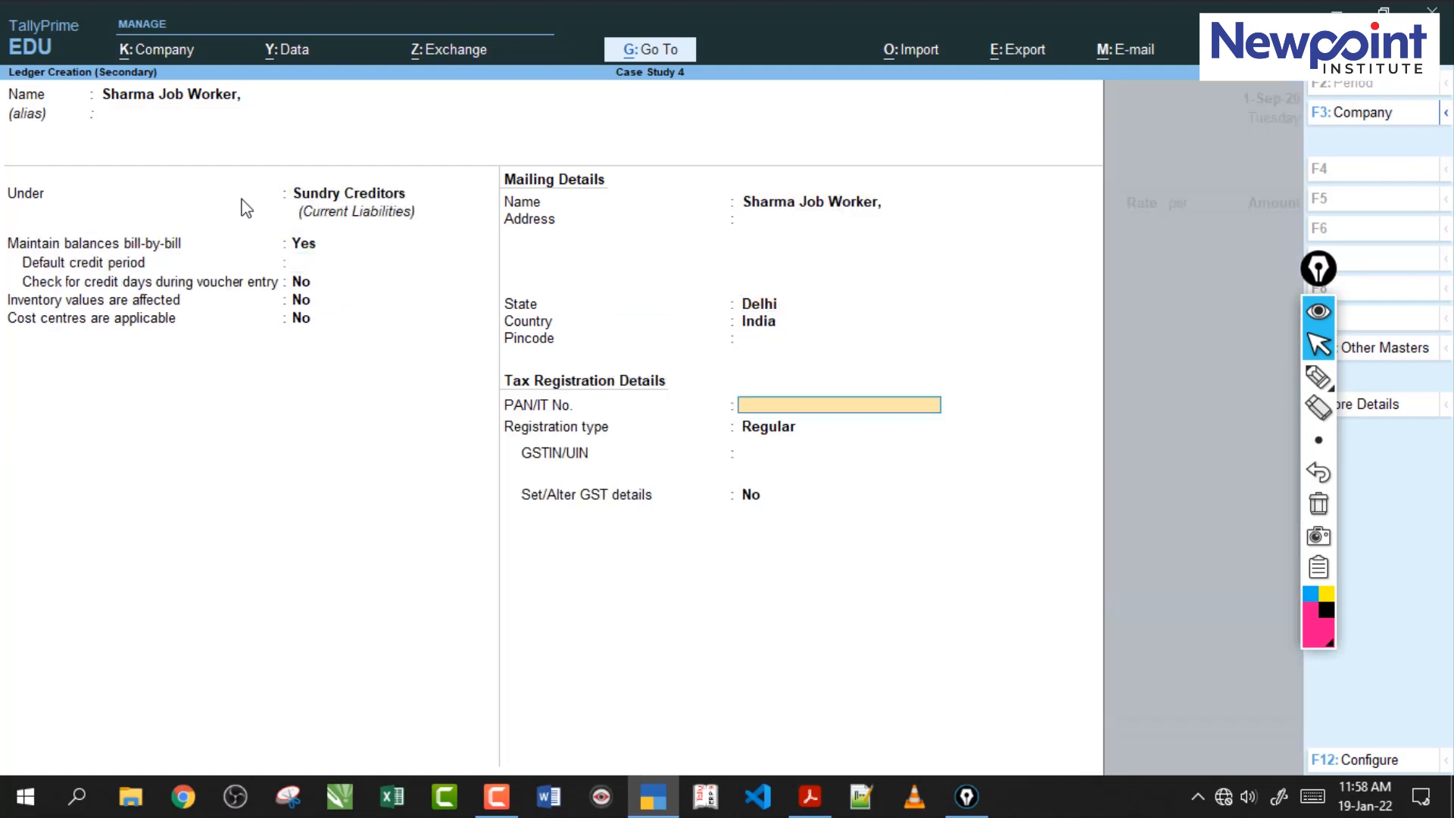
# Copy the job worker's GSTIN from the case study PDF into the ledger's tax registration details and save the ledger.
pyautogui.click(810, 796)
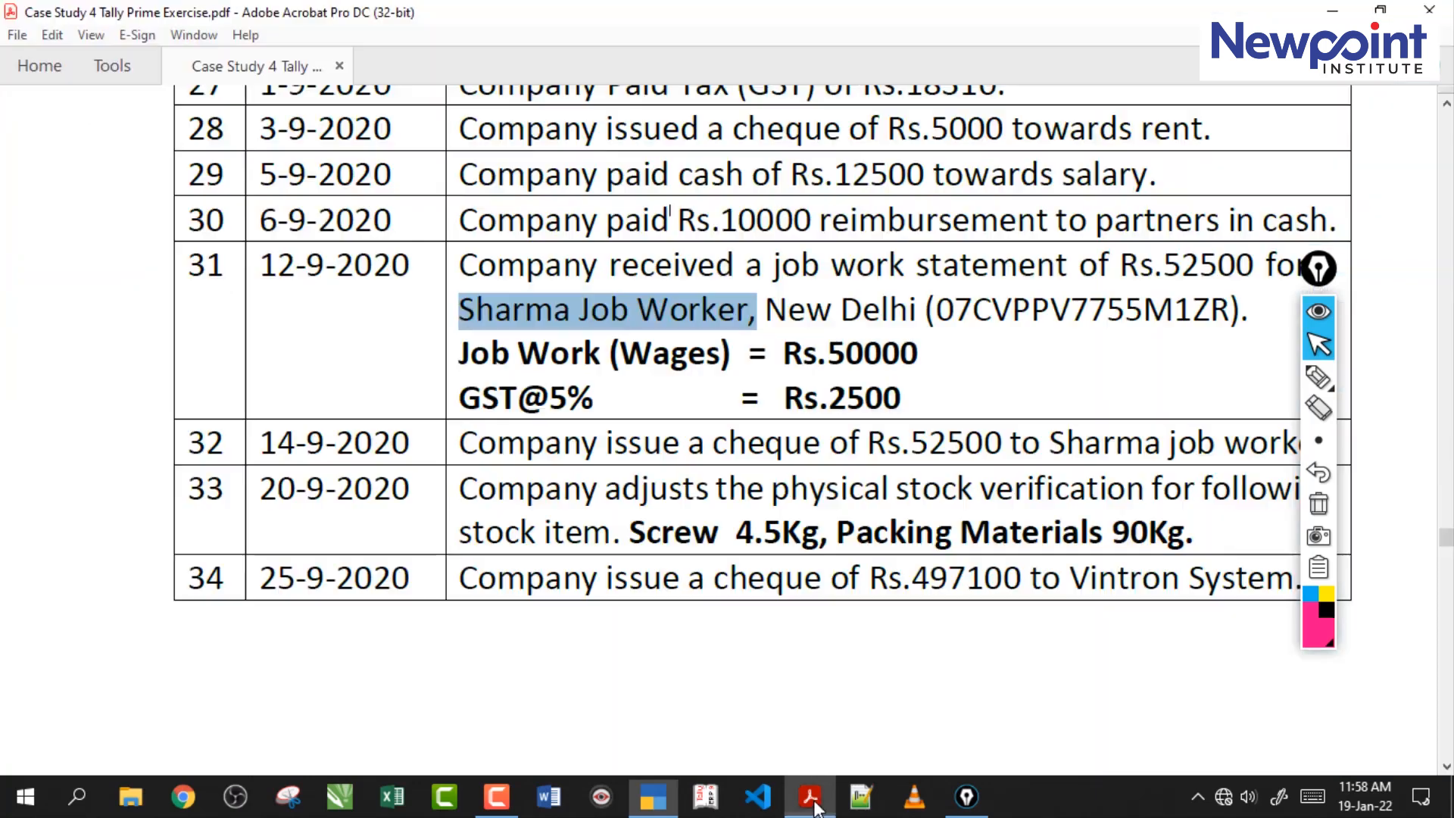
pyautogui.moveTo(937, 310); pyautogui.dragTo(1228, 315)
pyautogui.hotkey('ctrl', 'c')
pyautogui.click(652, 796)
pyautogui.hotkey('ctrl', 'v')
pyautogui.press('Return')
pyautogui.hotkey('ctrl', 'a')
# Accept the receipt and party details for Sharma Job Worker and set the cost centre class to Not Applicable.
pyautogui.press('Return')
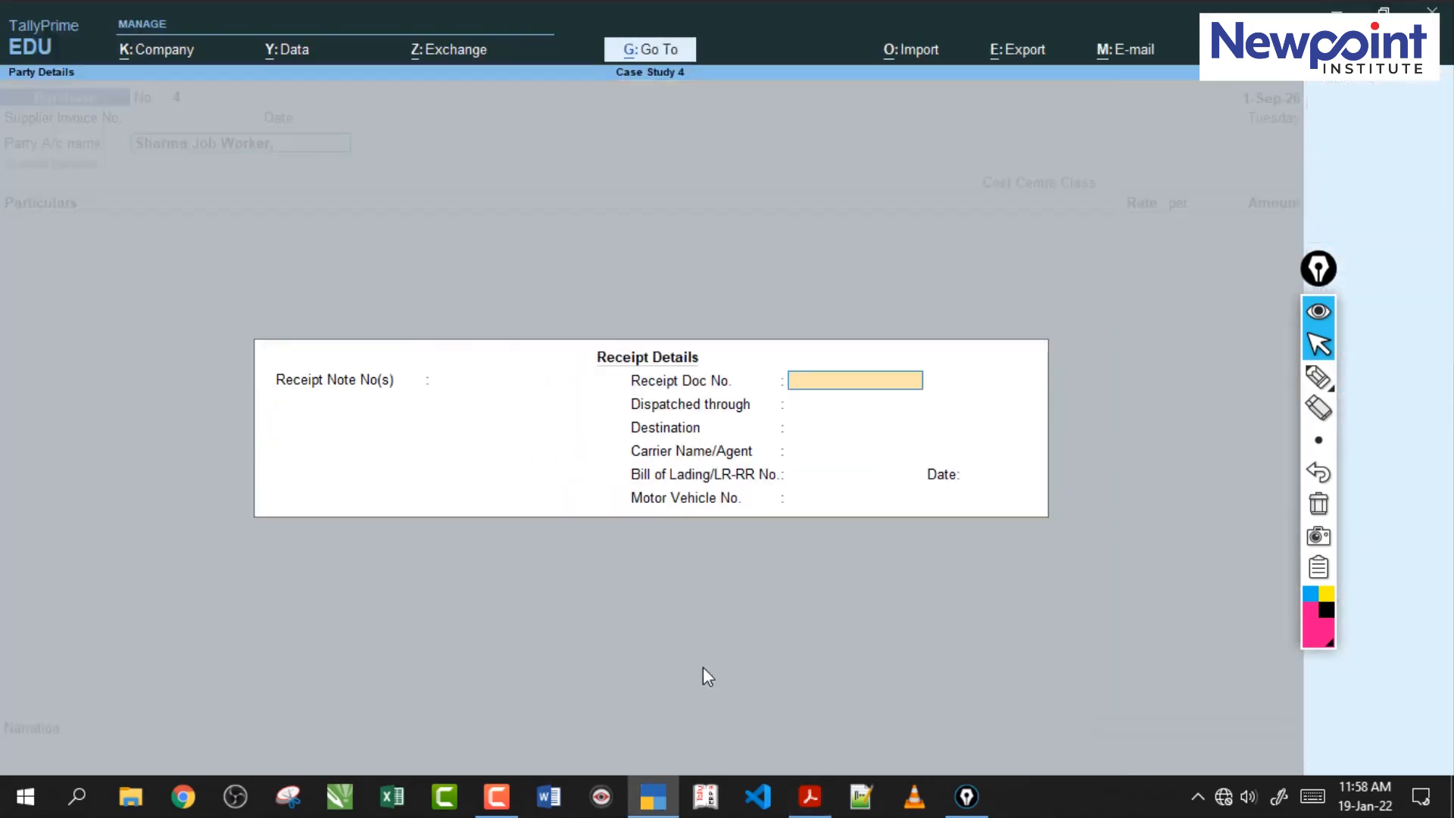
pyautogui.hotkey('ctrl', 'a')
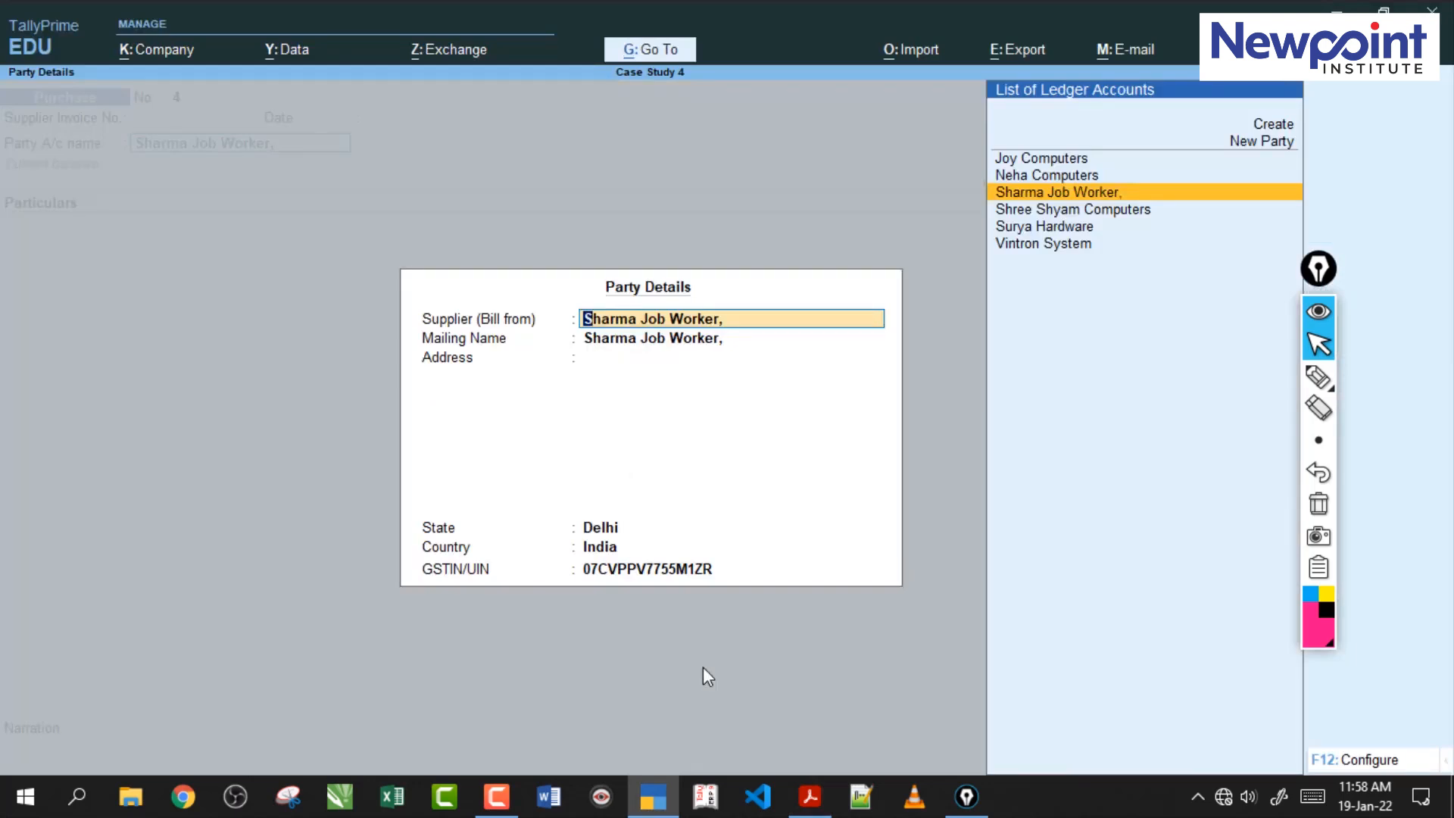
pyautogui.hotkey('ctrl', 'a')
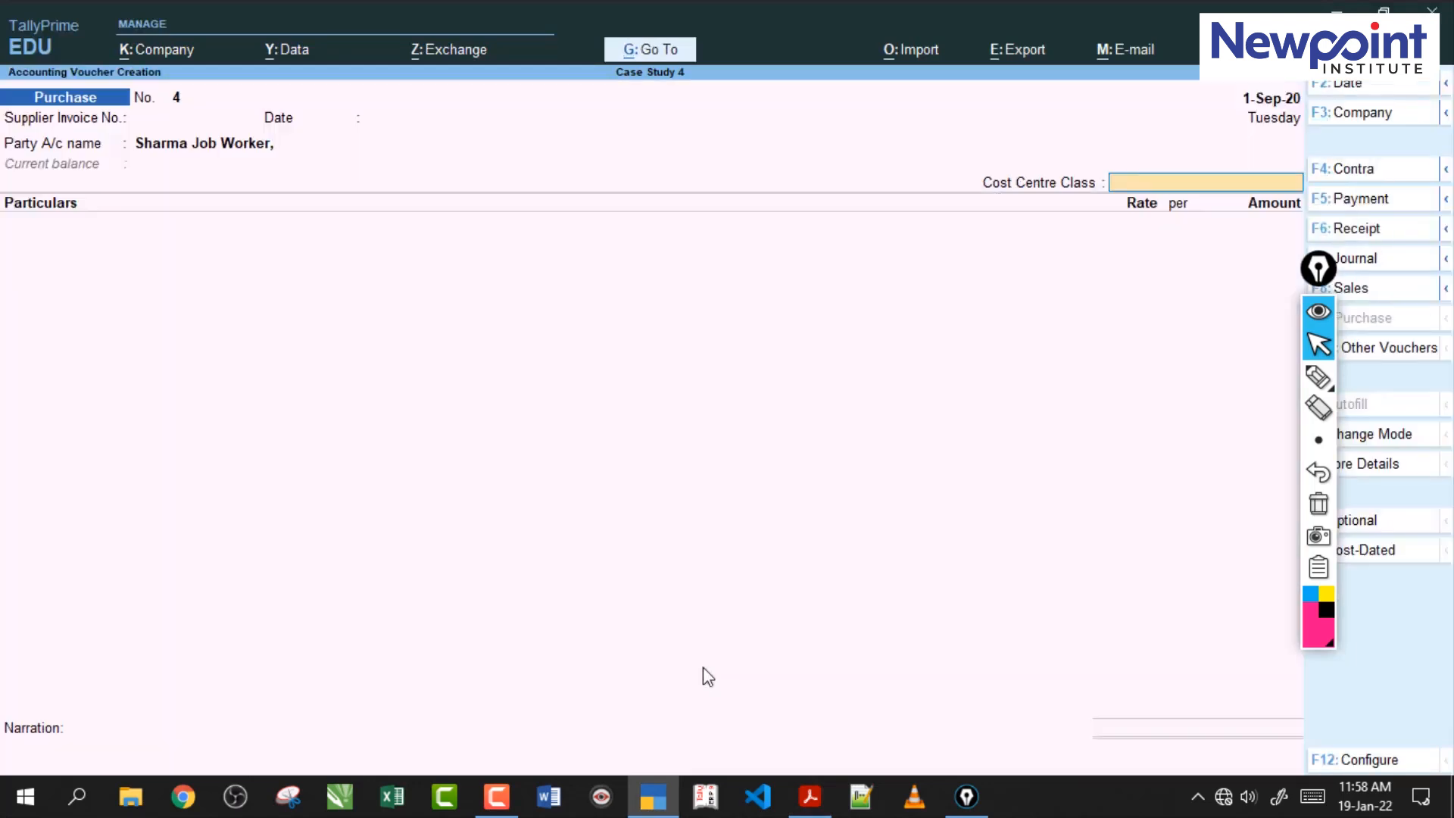
pyautogui.press('Return')
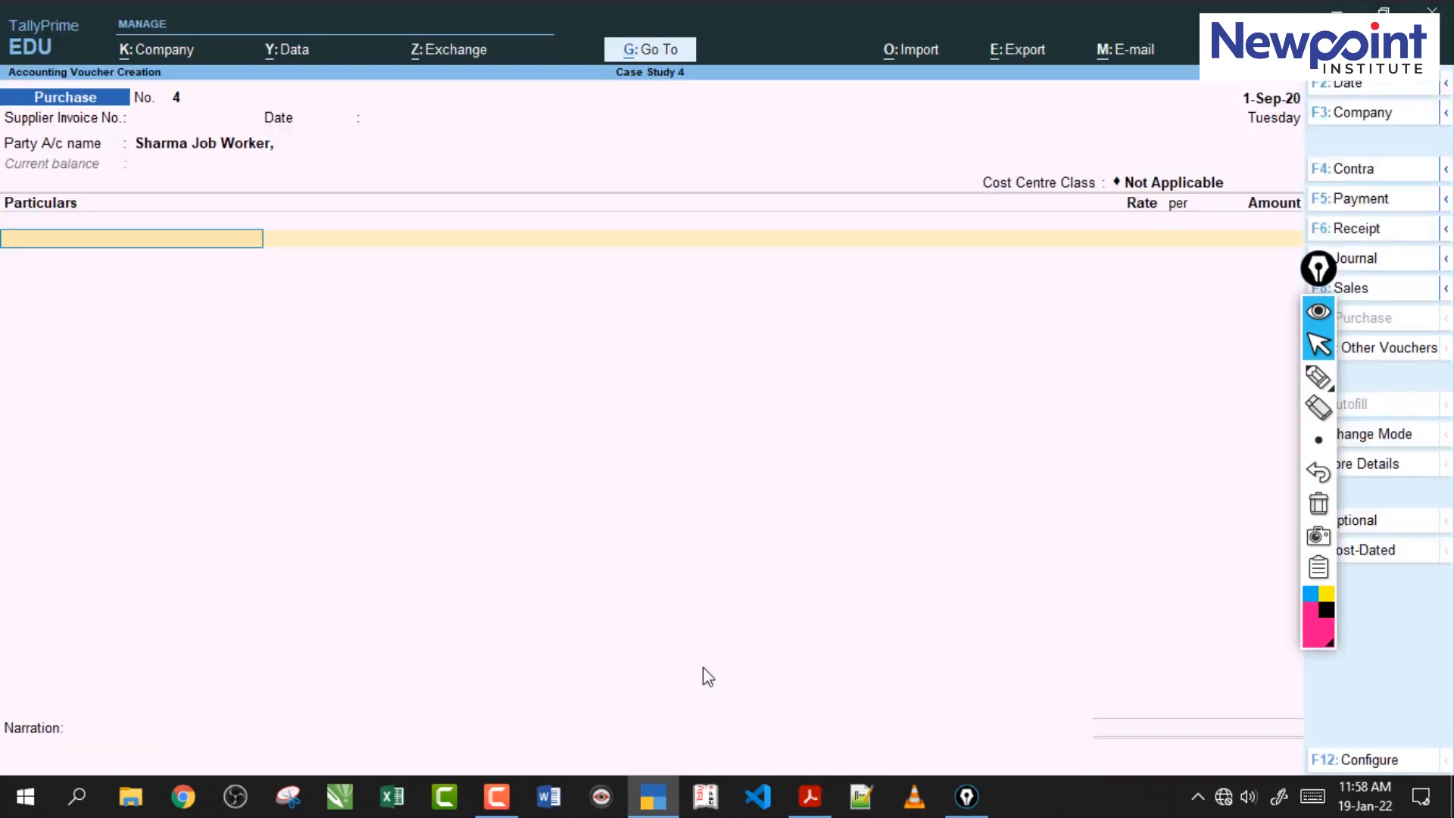
# Add the wages ledger to the purchase voucher with an amount of 50,000.
pyautogui.write('W')
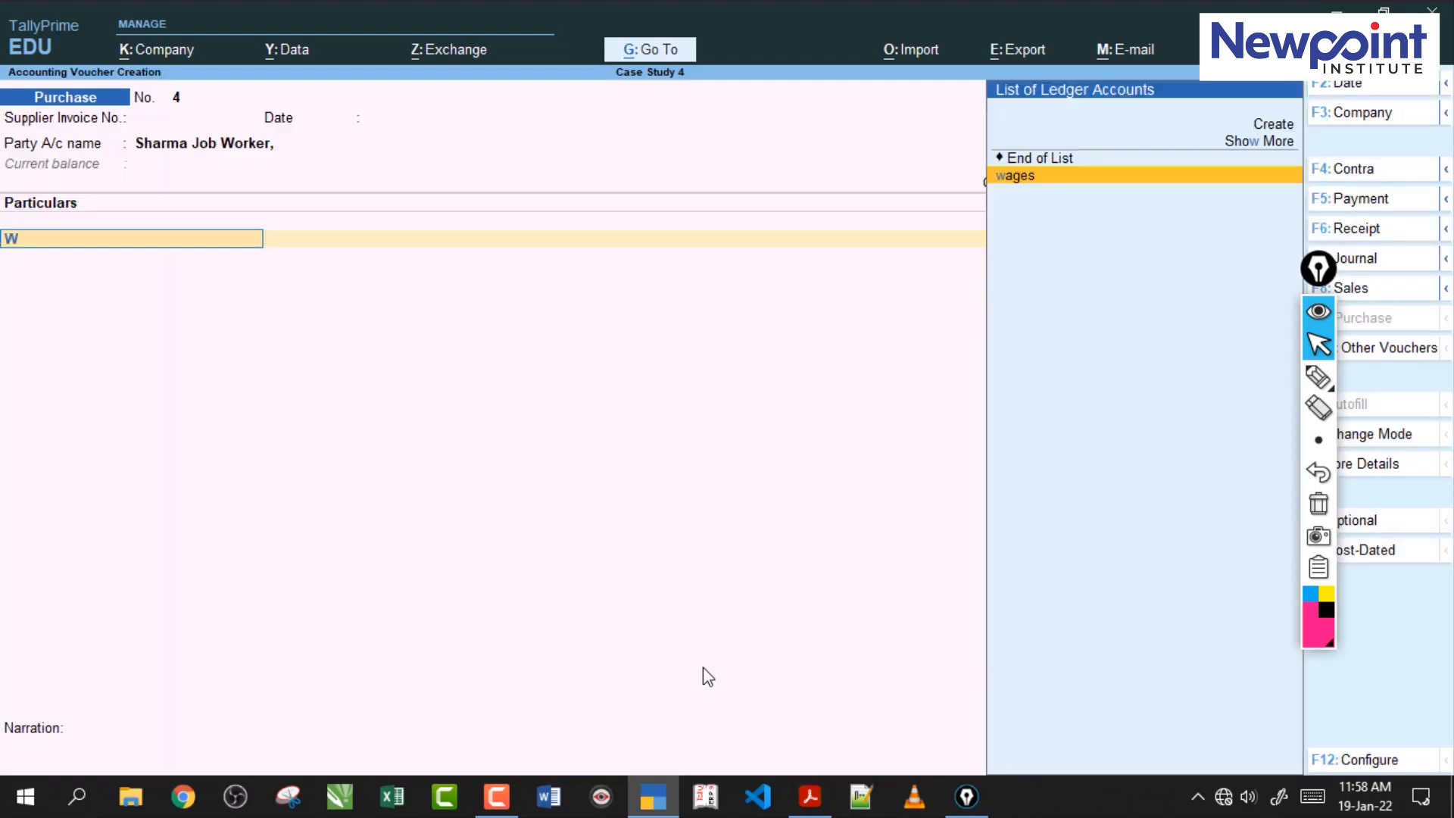
pyautogui.press('Return')
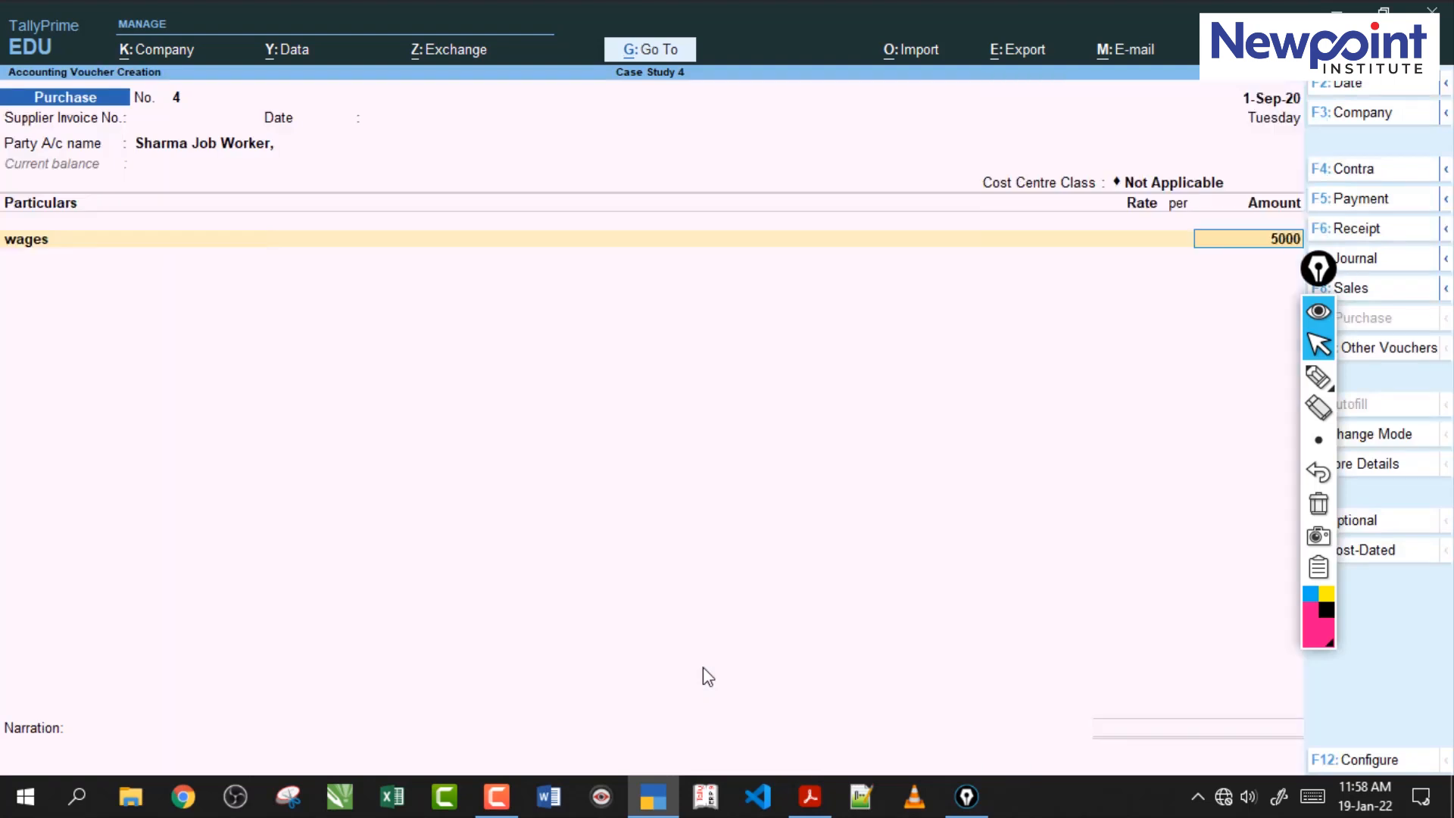
pyautogui.press('Return')
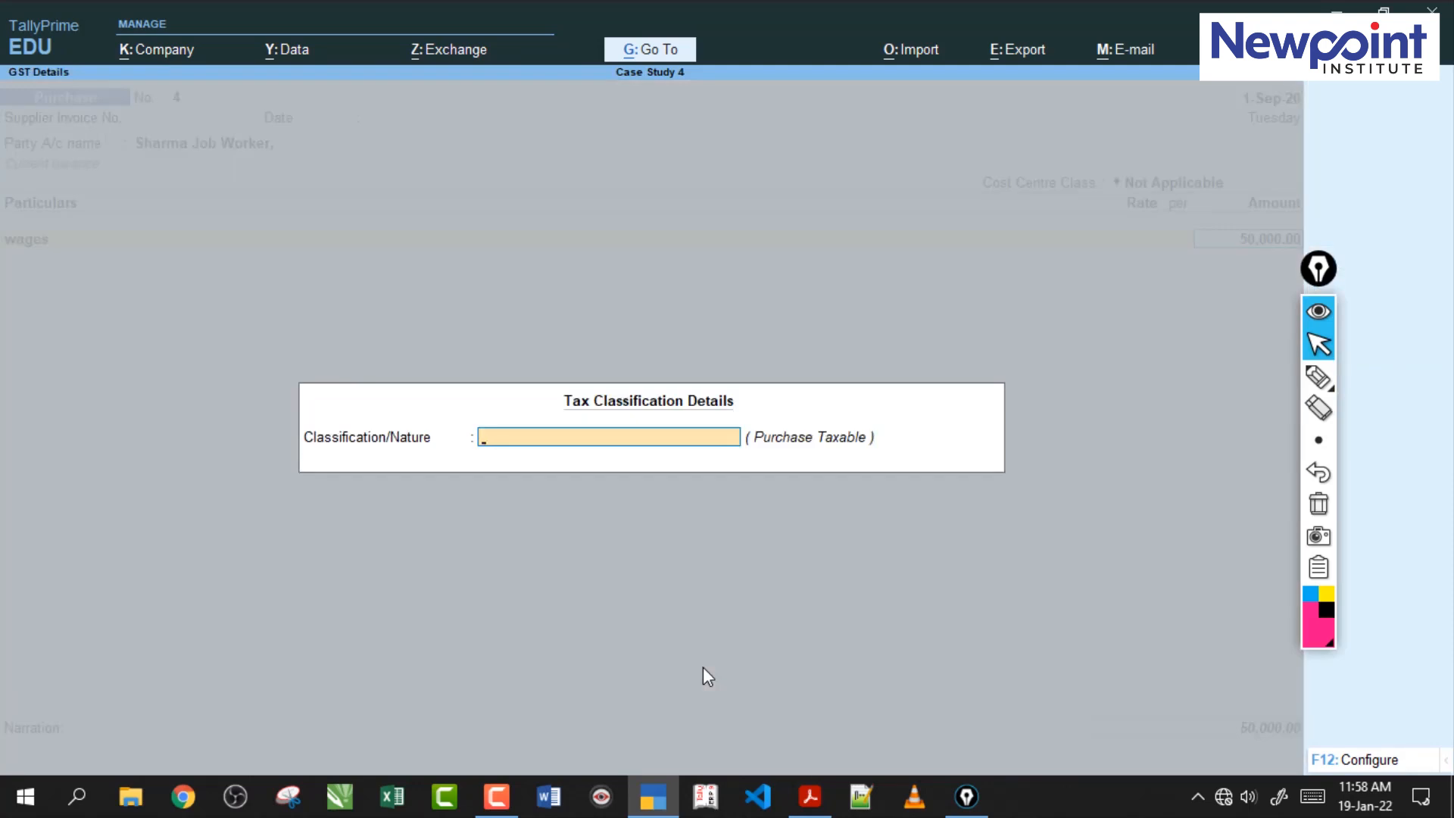
# Set the tax classification of the wages entry to Purchase Taxable.
pyautogui.write('S')
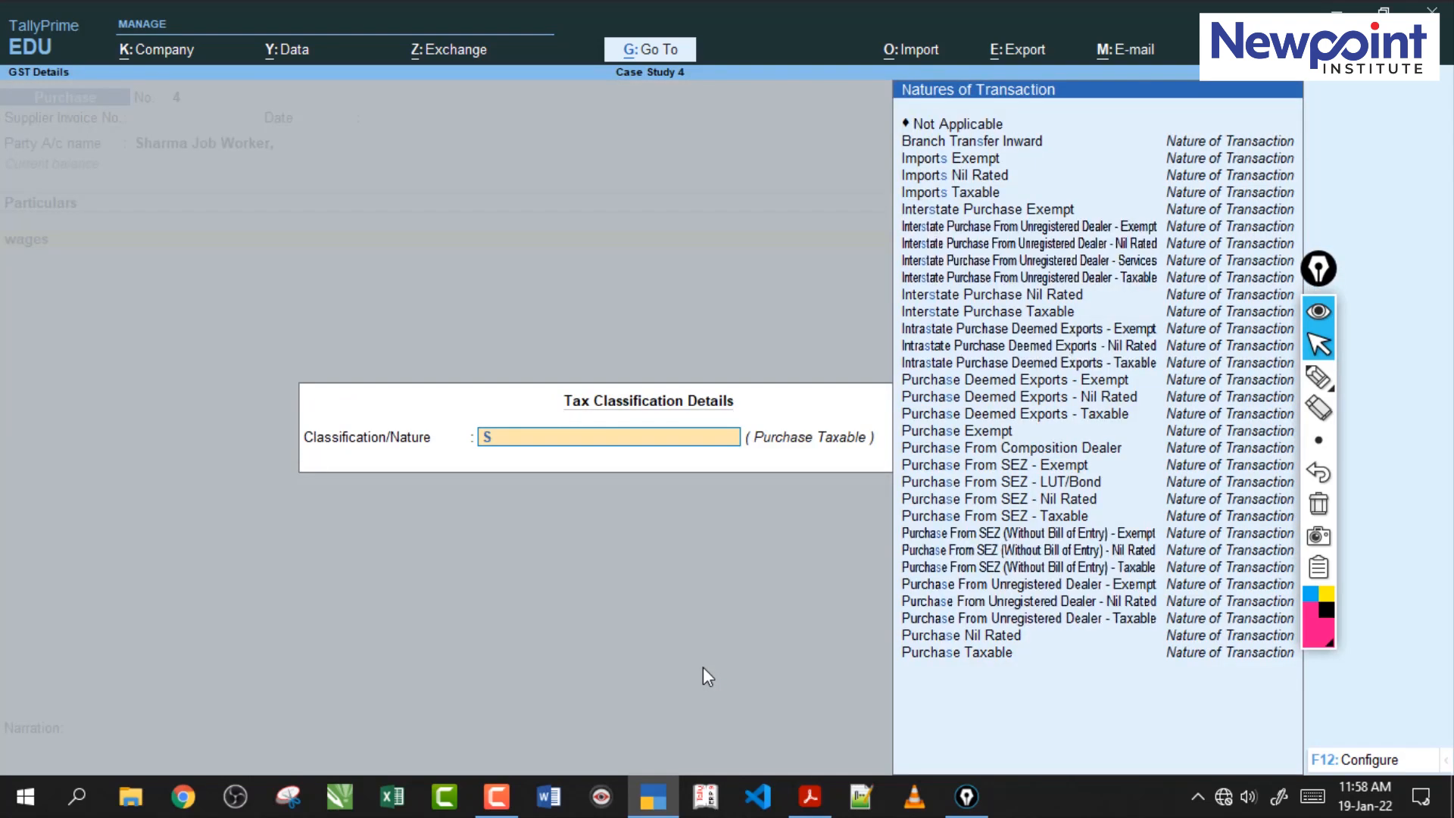
pyautogui.press('BackSpace')
pyautogui.write('P')
pyautogui.press('Down')
pyautogui.press('Down')
pyautogui.press('Down')
pyautogui.press('Down')
pyautogui.press('Down')
pyautogui.press('Down')
pyautogui.press('Down')
pyautogui.press('Down')
pyautogui.press('Down')
pyautogui.press('Down')
pyautogui.press('Down')
pyautogui.press('Down')
pyautogui.press('Down')
pyautogui.press('Down')
pyautogui.press('Down')
pyautogui.press('Down')
pyautogui.press('Down')
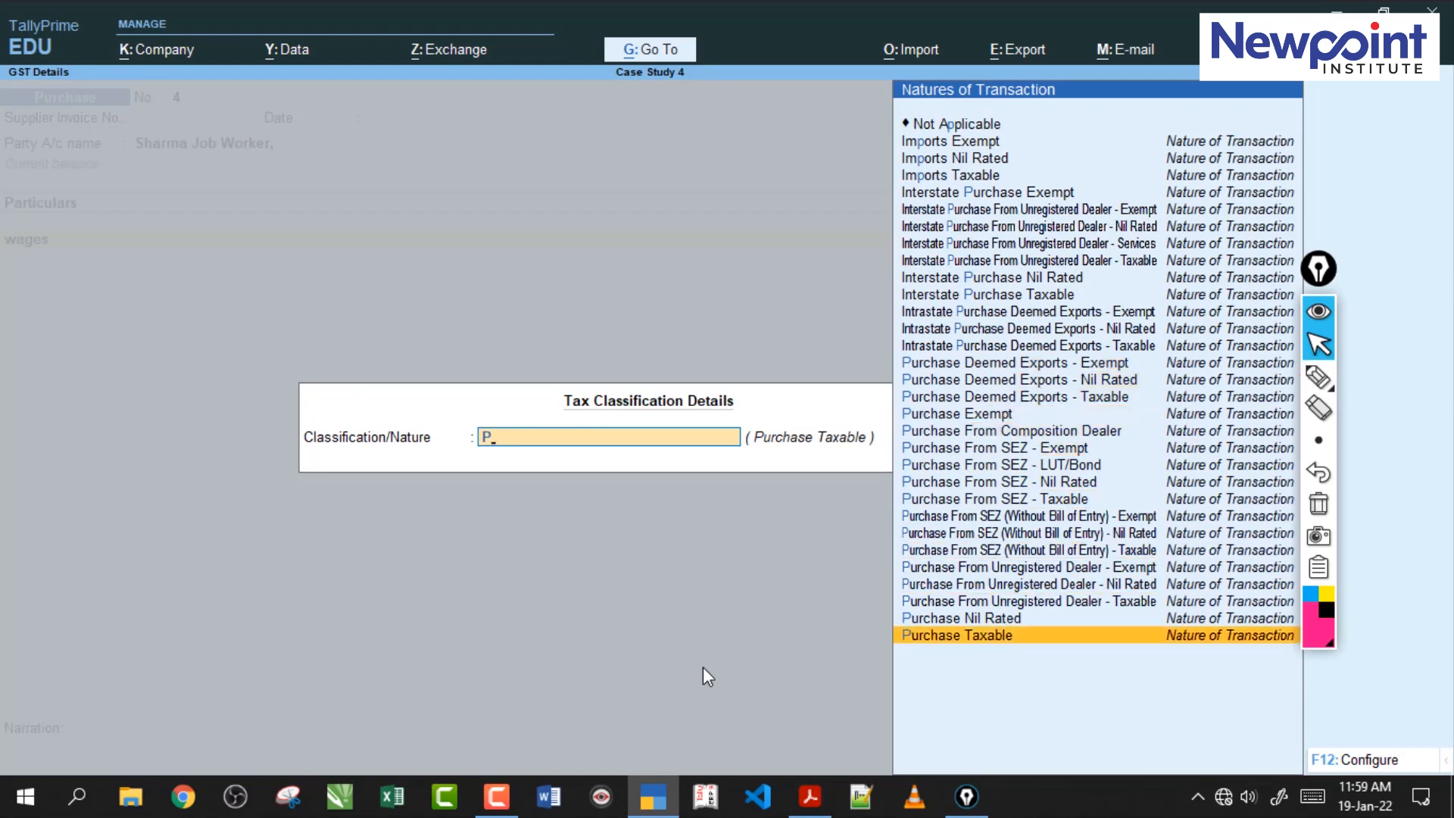
pyautogui.press('Return')
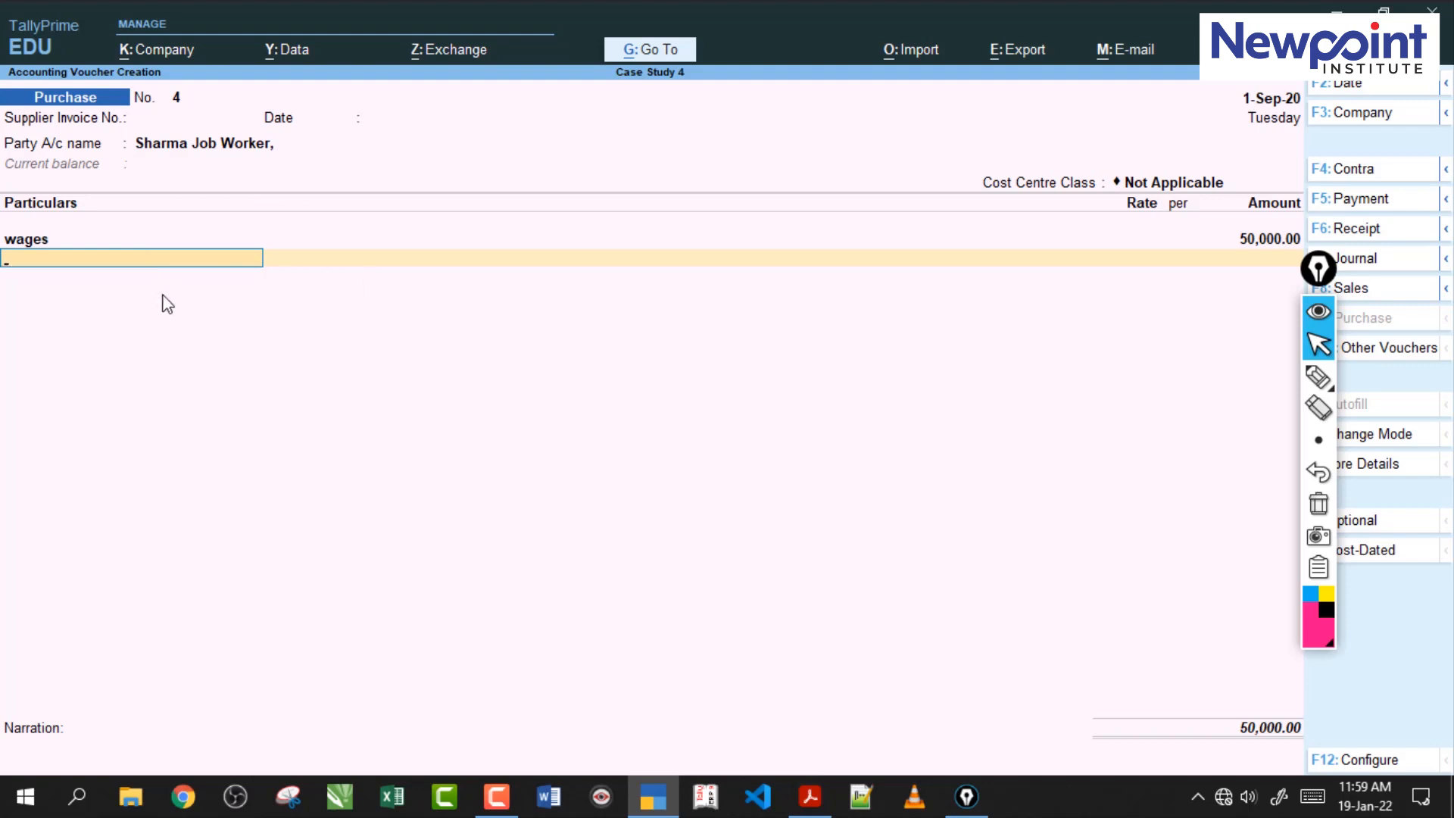
# Add the Cgst and Sgst ledgers below wages in the purchase voucher, keeping the automatically calculated amounts.
pyautogui.write('c')
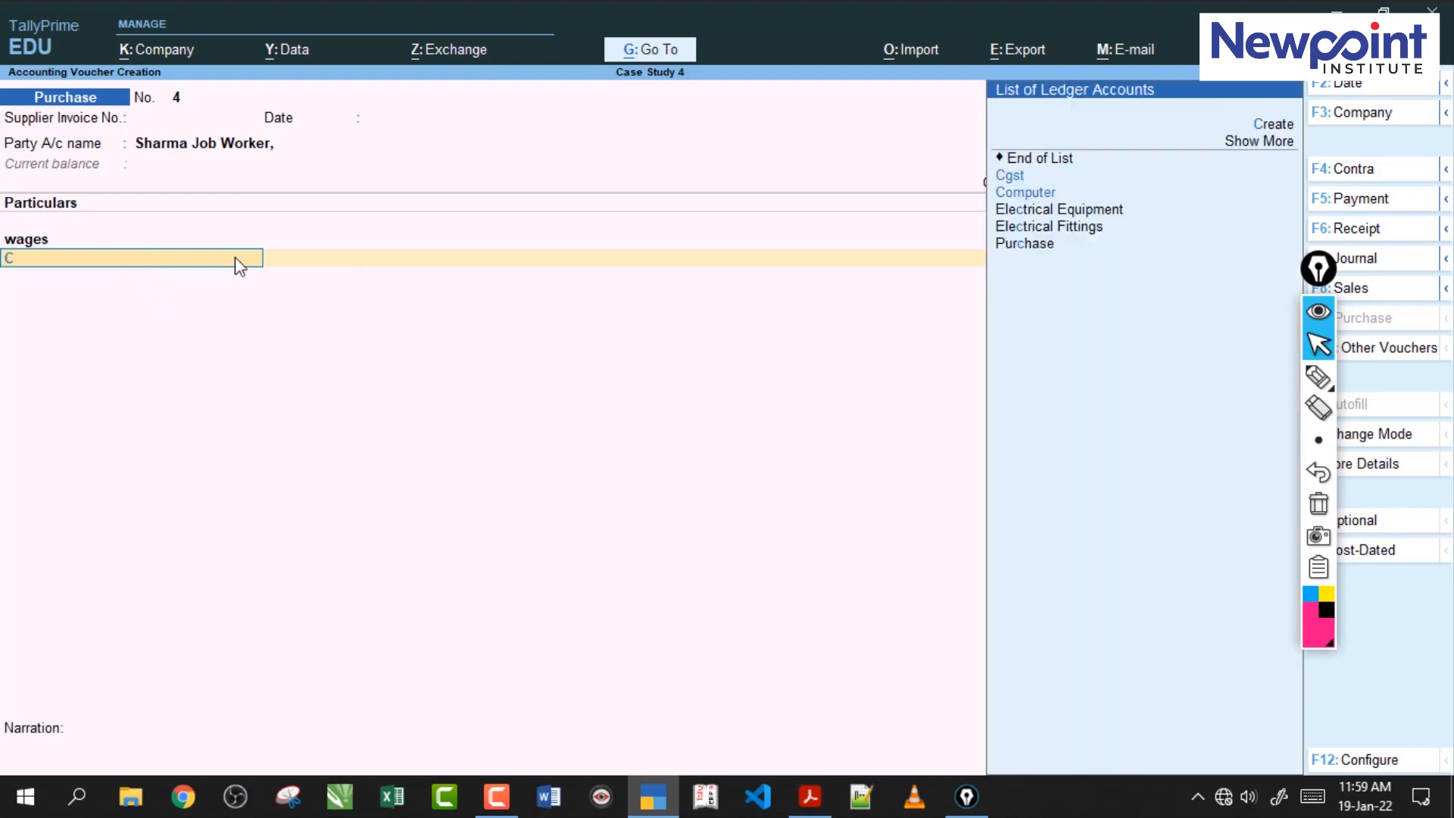
pyautogui.press('Return')
pyautogui.press('Return')
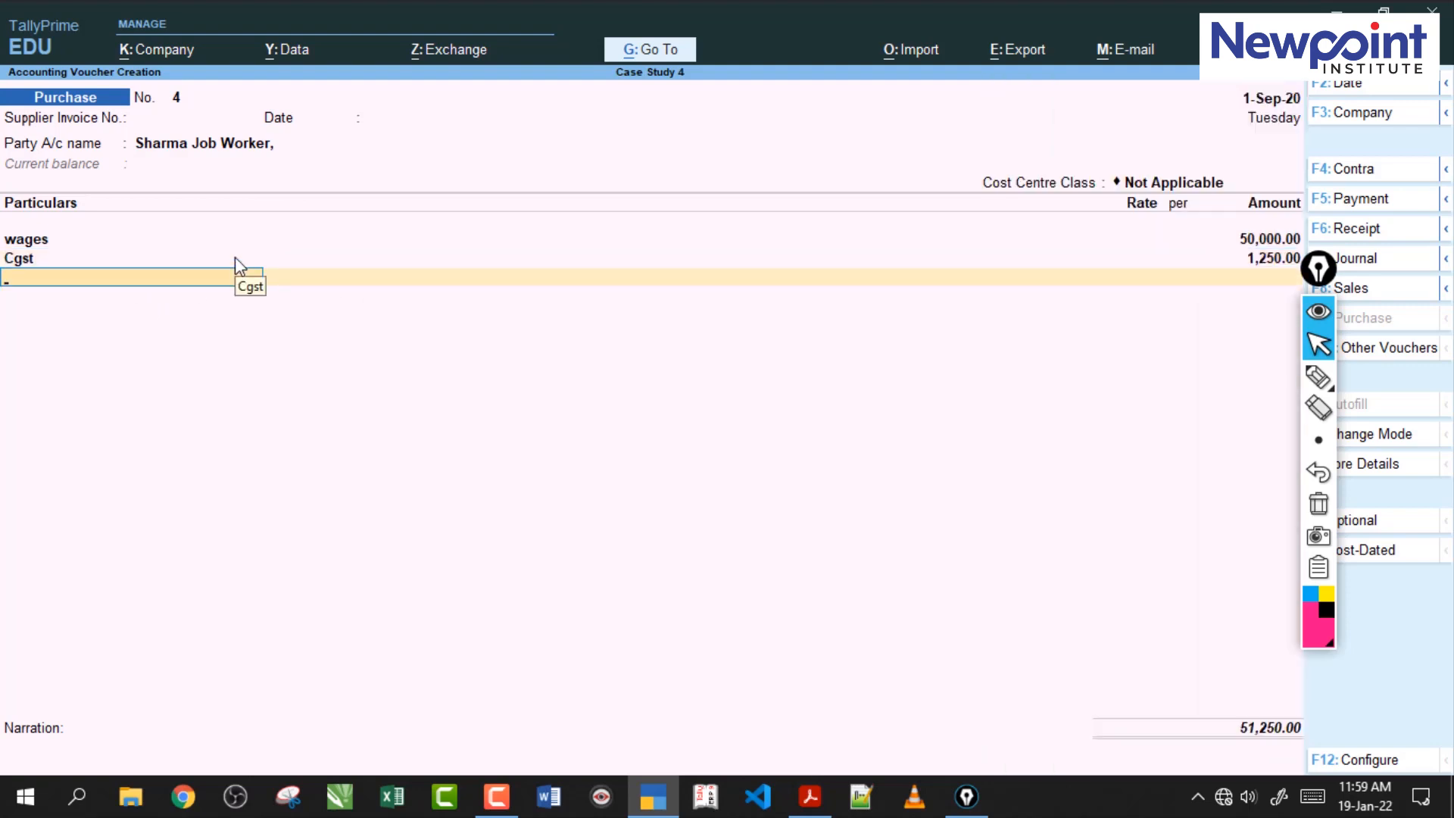
pyautogui.write('Sg')
pyautogui.press('Return')
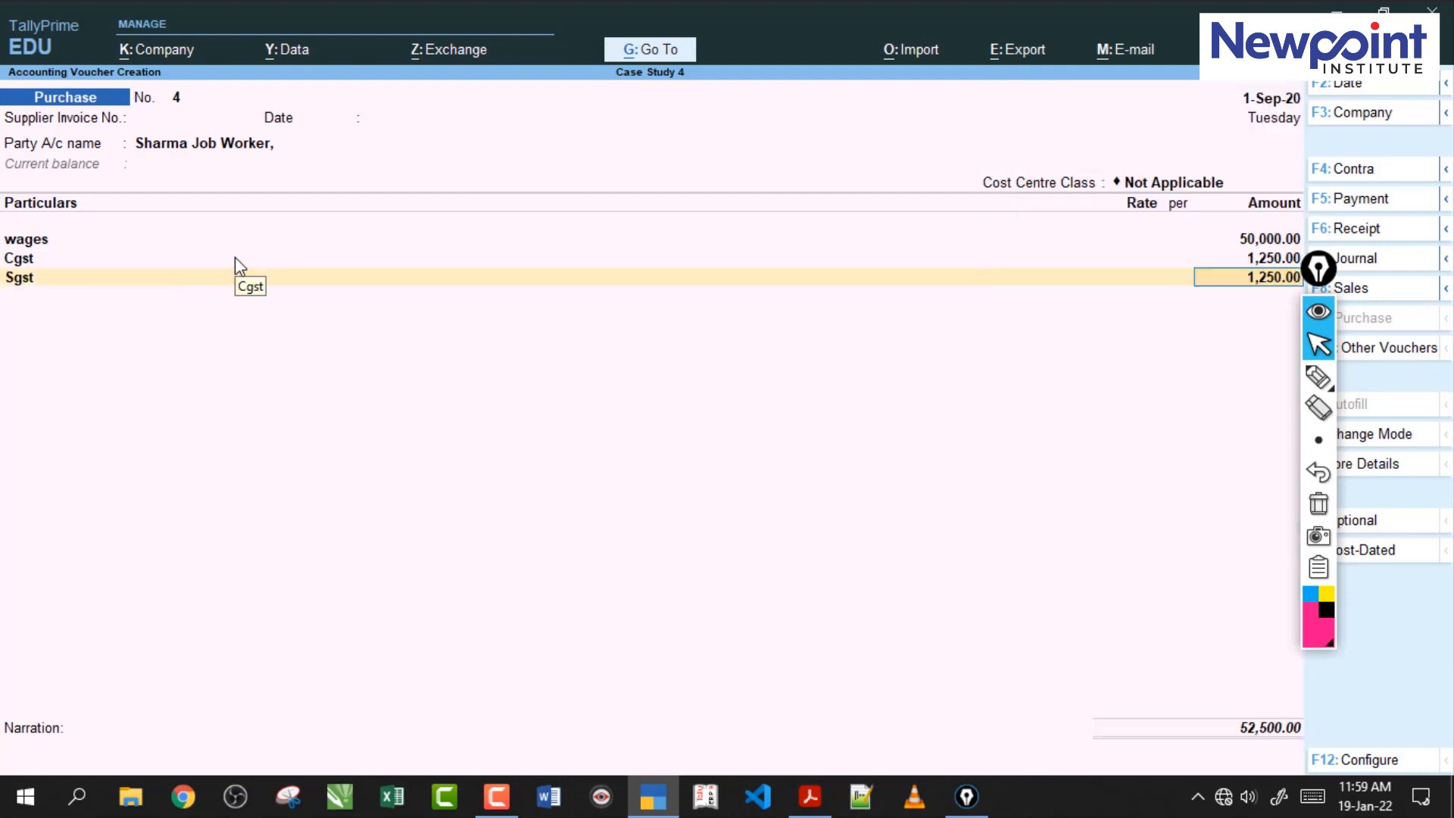
# Handwrite a circled 5% note beside the wages entry with the screen pen, and clear the annotation.
pyautogui.moveTo(1319, 268); pyautogui.dragTo(1386, 278)
pyautogui.click(1386, 386)
pyautogui.moveTo(53, 238)
pyautogui.mouseDown()
pyautogui.moveTo(159, 223)
pyautogui.moveTo(207, 189)
pyautogui.mouseUp()
pyautogui.click(215, 194)
pyautogui.moveTo(243, 196)
pyautogui.mouseDown()
pyautogui.moveTo(111, 234)
pyautogui.moveTo(261, 182)
pyautogui.mouseUp()
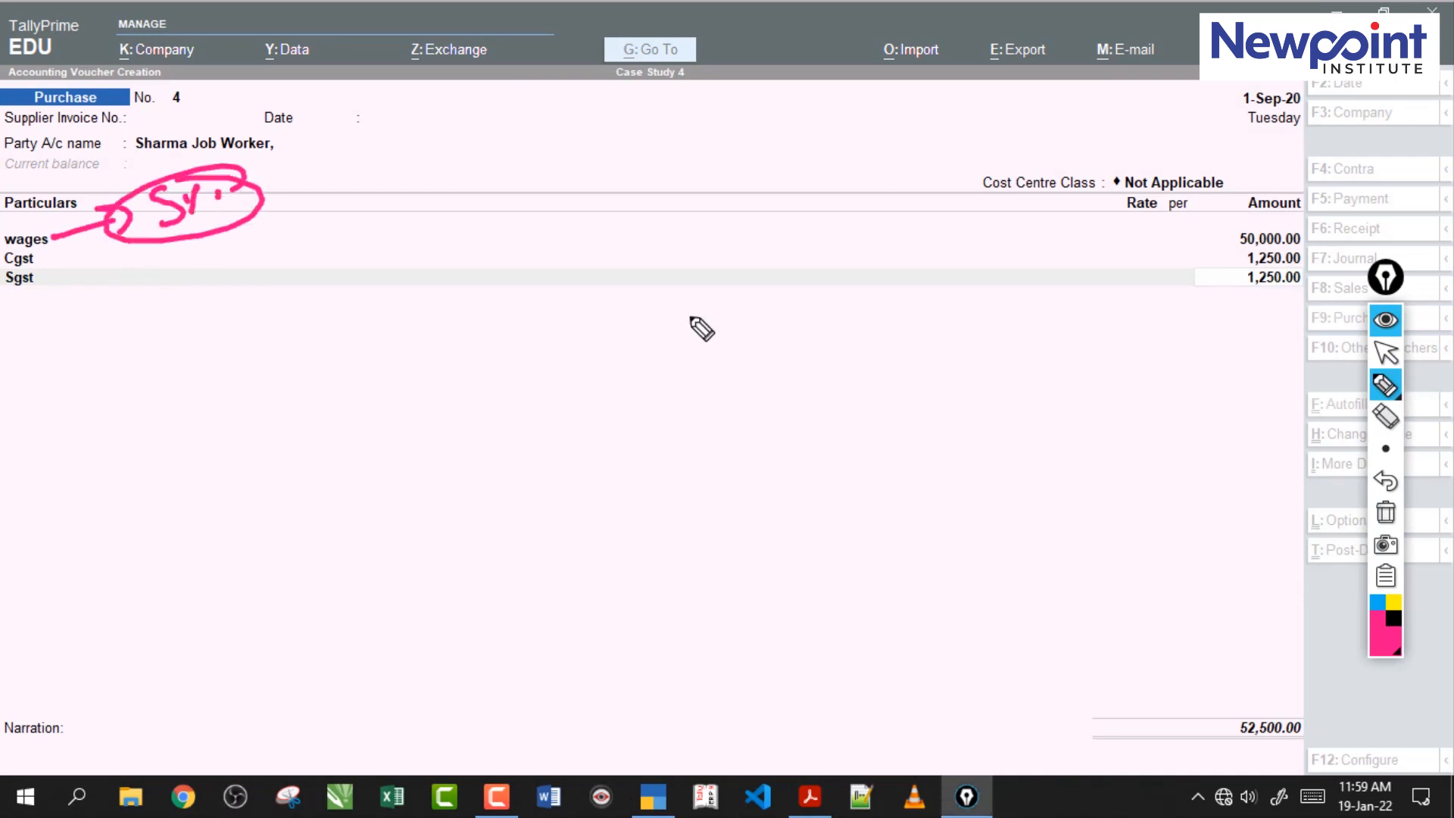
pyautogui.click(1381, 511)
pyautogui.click(1386, 352)
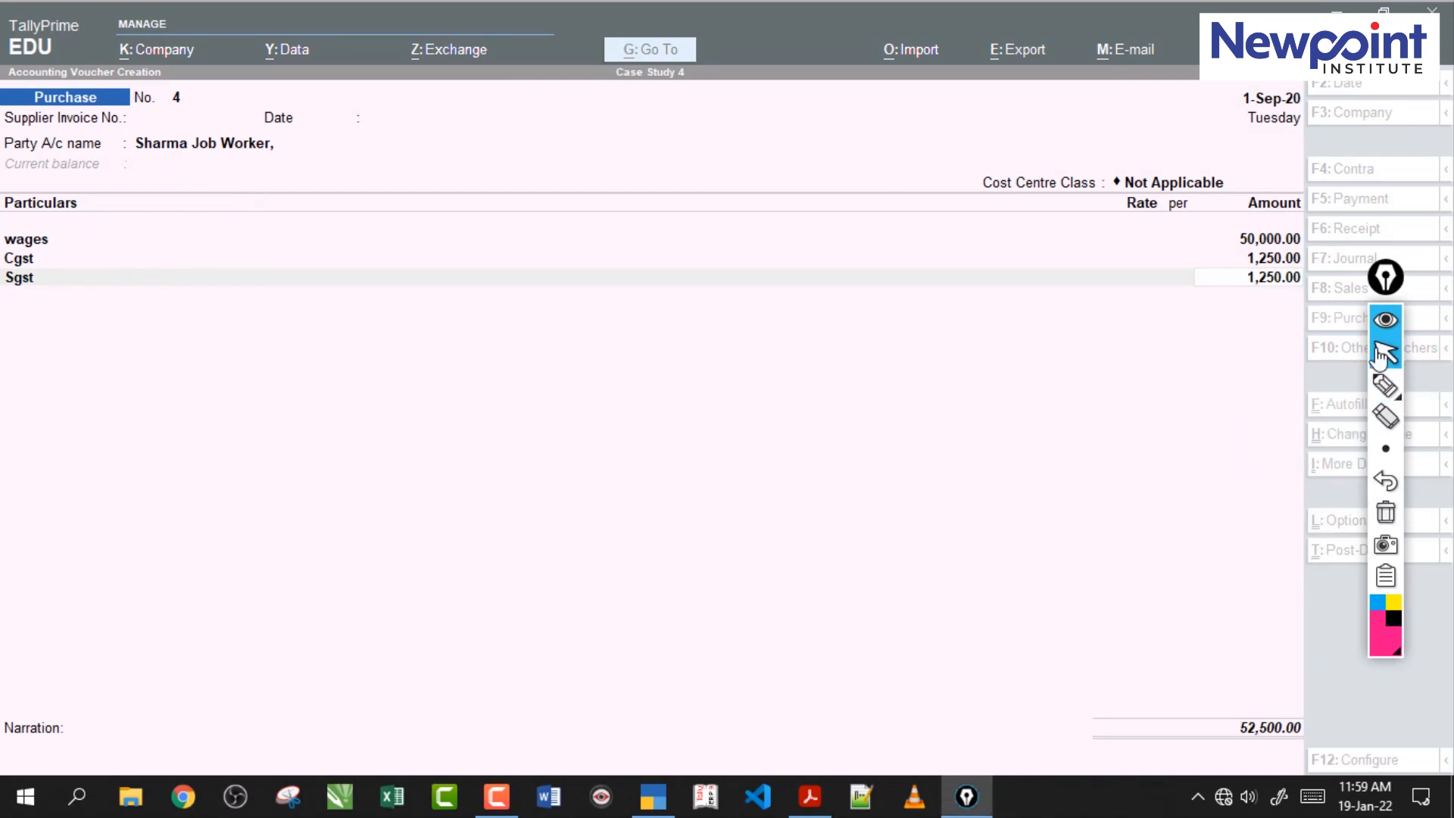
# Allocate the Sharma Job Worker bill as New Ref with the default details and save the purchase voucher.
pyautogui.click(1261, 288)
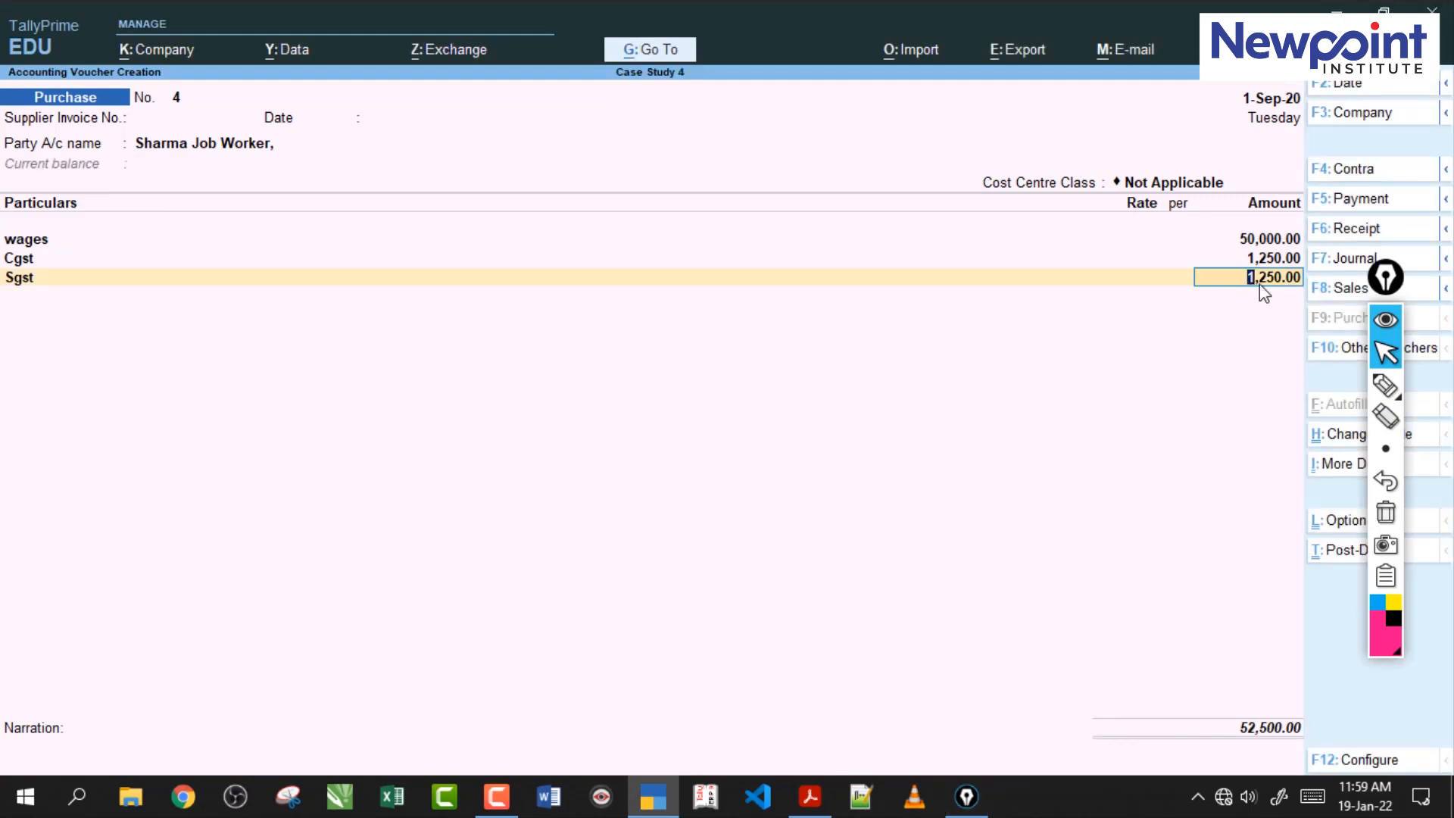
pyautogui.press('Return')
pyautogui.press('Return')
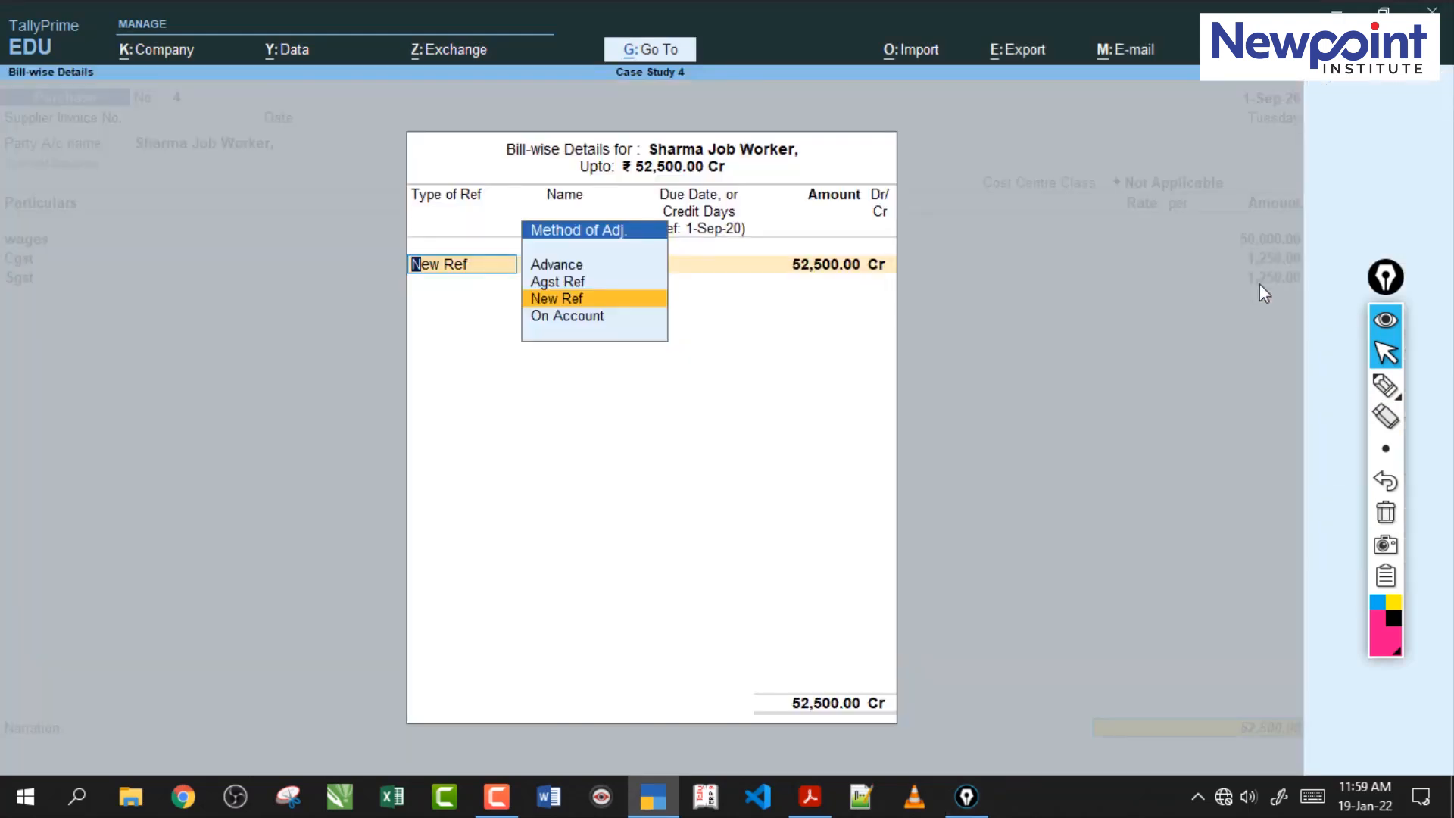
pyautogui.press('Return')
pyautogui.press('Return')
pyautogui.press('Return')
pyautogui.press('Return')
pyautogui.press('Return')
pyautogui.press('Return')
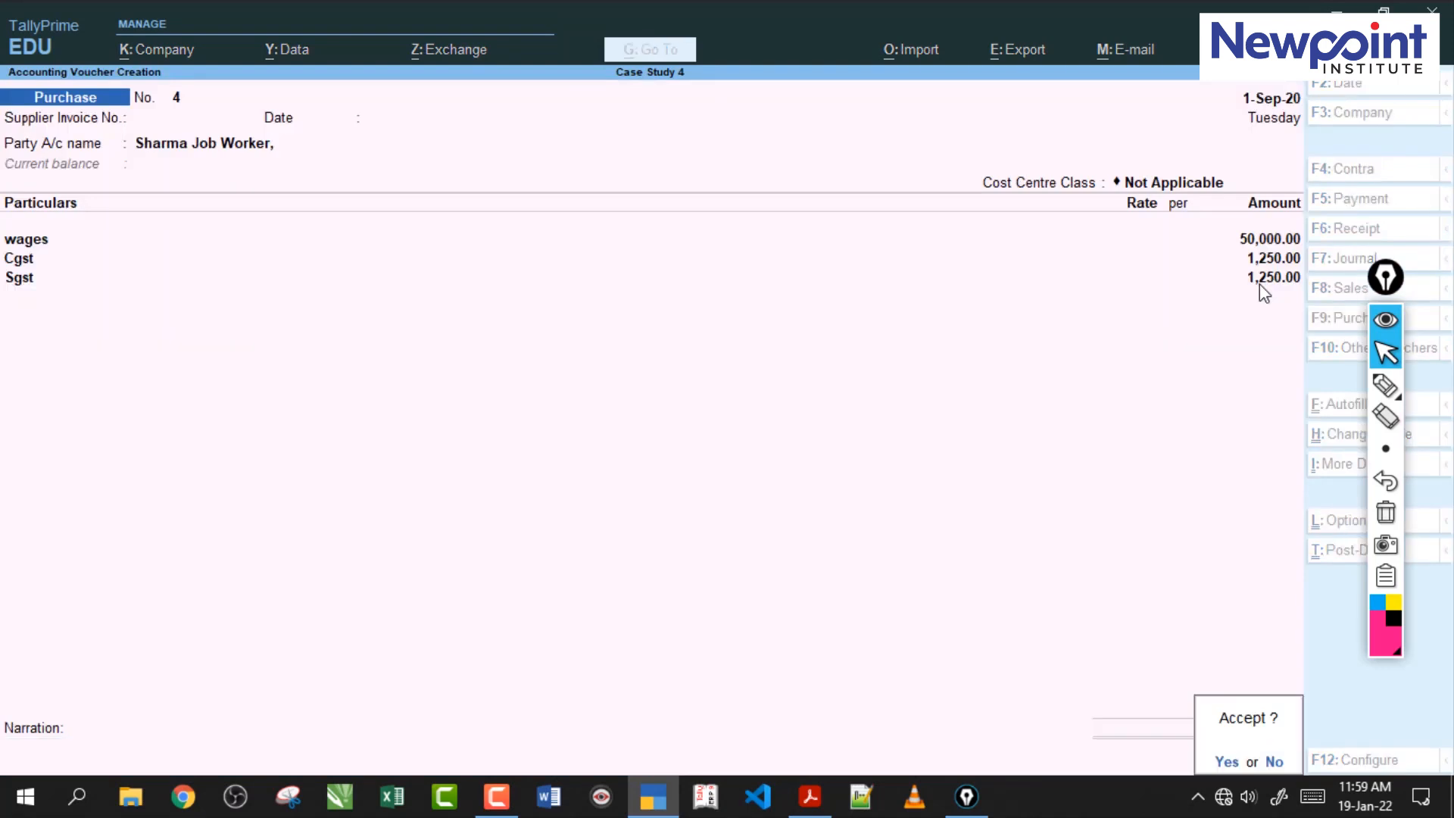
pyautogui.press('Return')
# Switch to the case study PDF and review transactions 31 and 32 for the job work statement and its cheque payment.
pyautogui.click(810, 797)
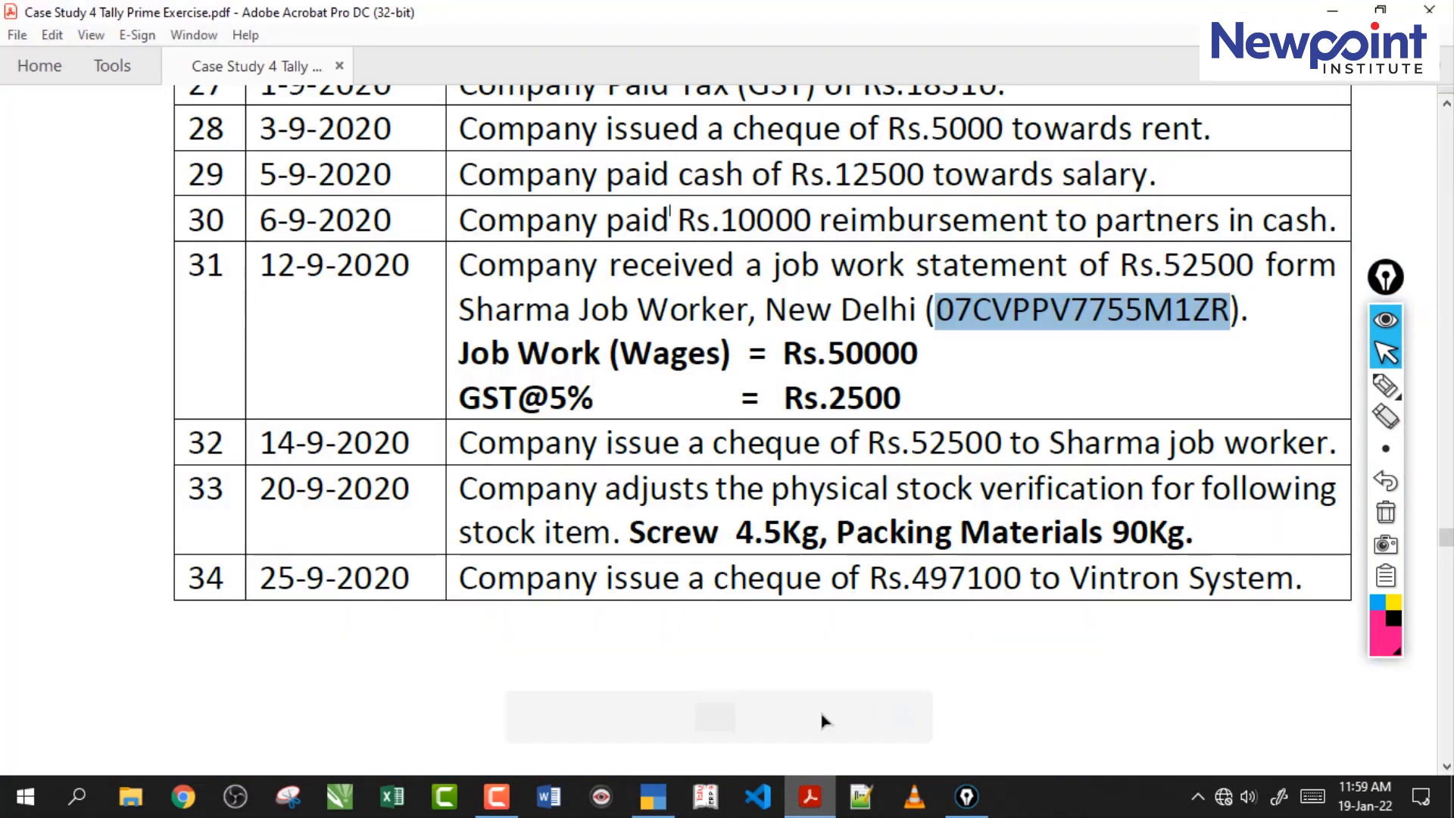
pyautogui.moveTo(904, 393); pyautogui.dragTo(727, 312)
pyautogui.click(488, 269)
pyautogui.click(638, 314)
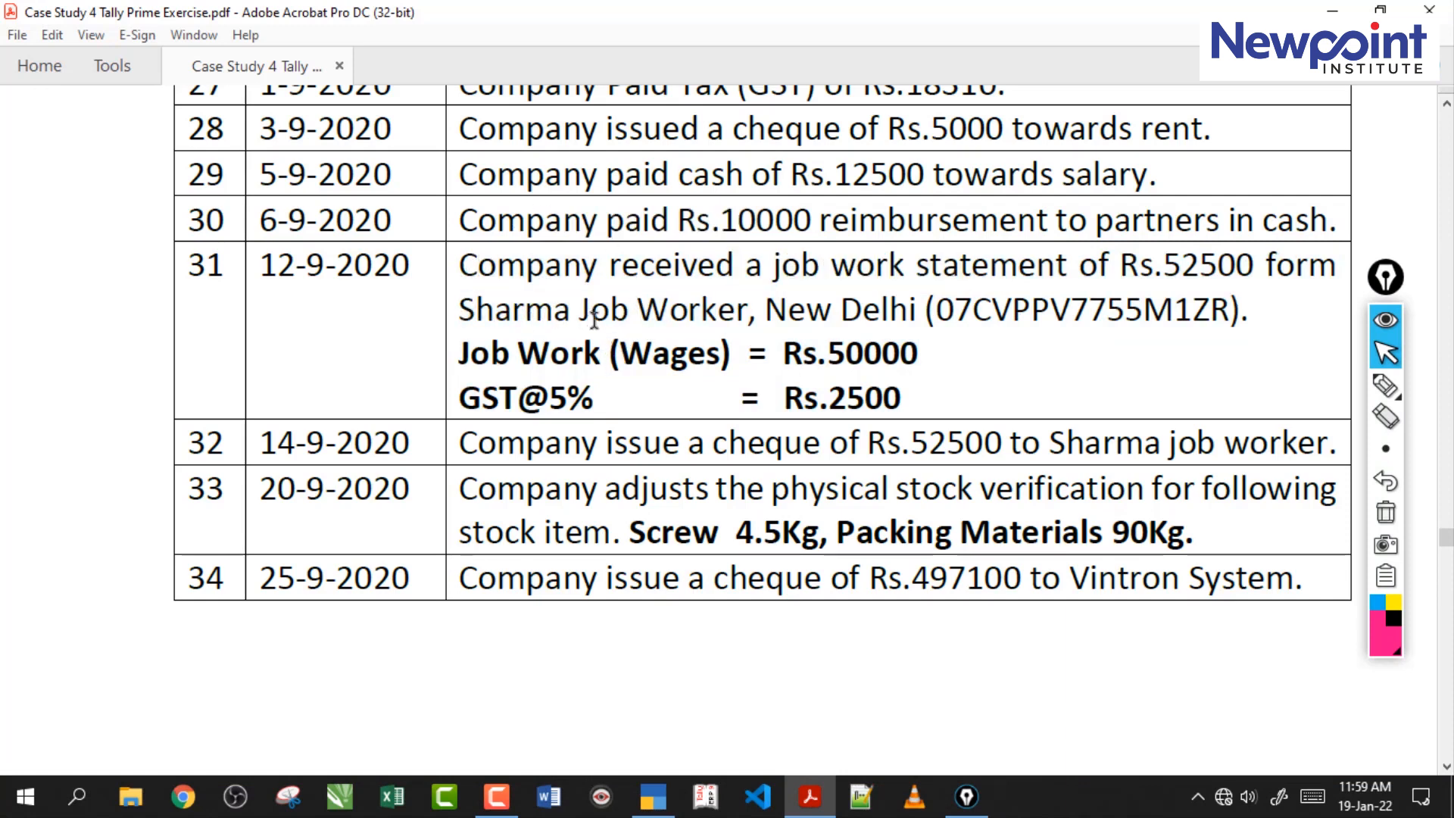
pyautogui.moveTo(497, 270); pyautogui.dragTo(606, 371)
pyautogui.click(606, 372)
pyautogui.moveTo(556, 444); pyautogui.dragTo(1032, 445)
pyautogui.click(1119, 445)
pyautogui.click(931, 444)
pyautogui.moveTo(457, 444); pyautogui.dragTo(901, 445)
pyautogui.click(809, 453)
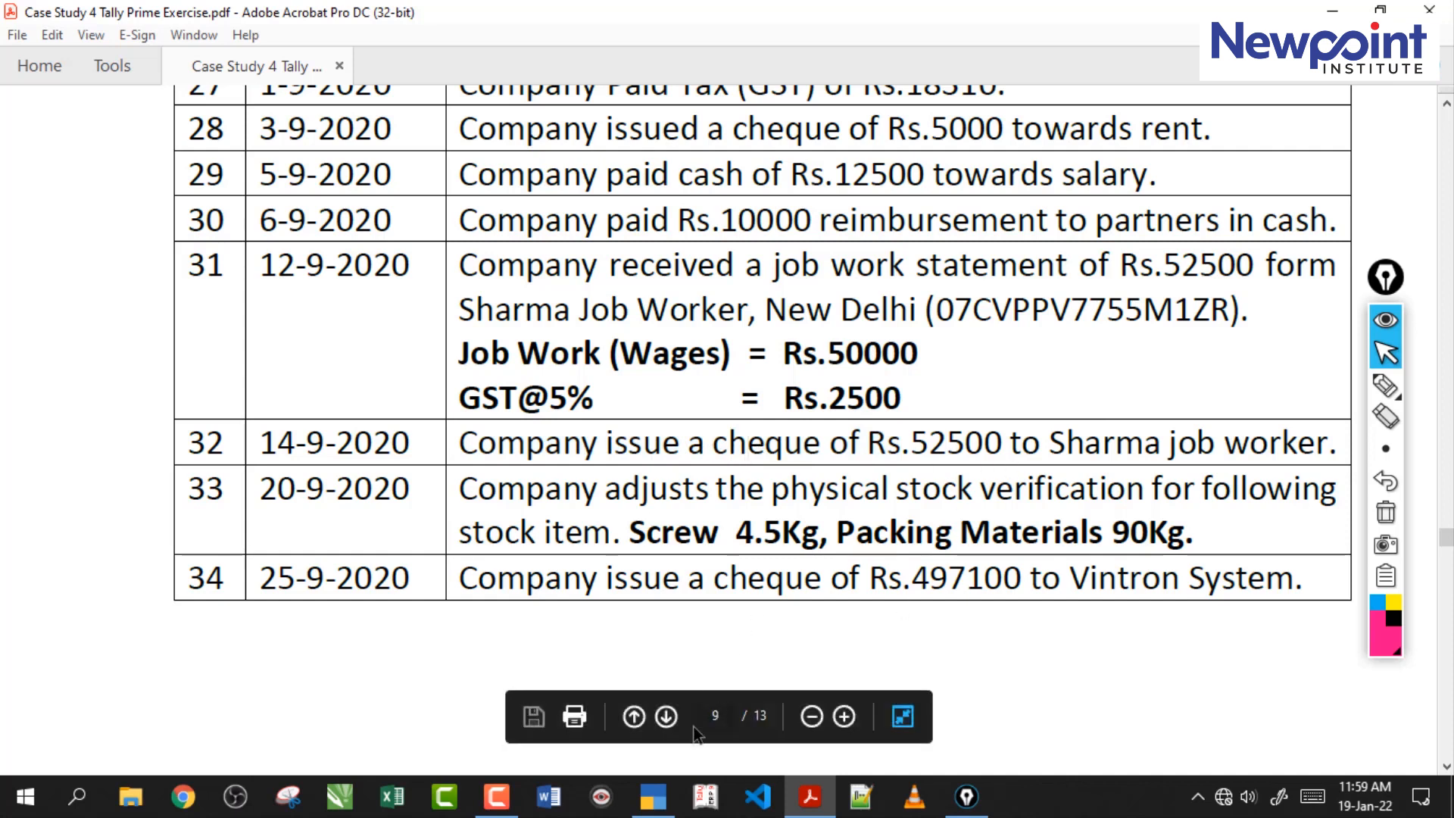
# Switch to TallyPrime and start a payment voucher with the Bank Payment class and cost centre class Not Applicable.
pyautogui.click(653, 796)
pyautogui.press('F5')
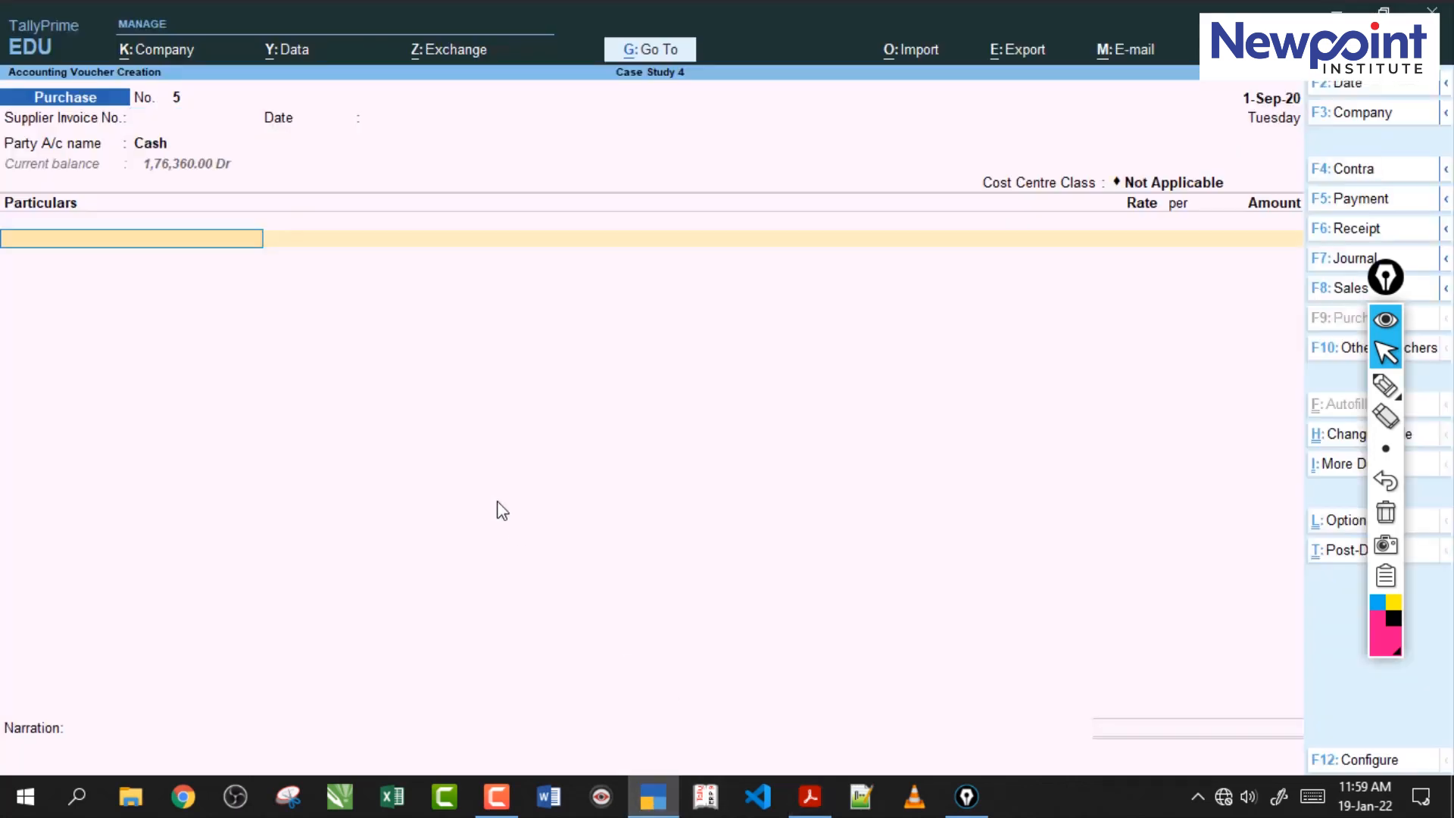
pyautogui.press('Down')
pyautogui.press('Return')
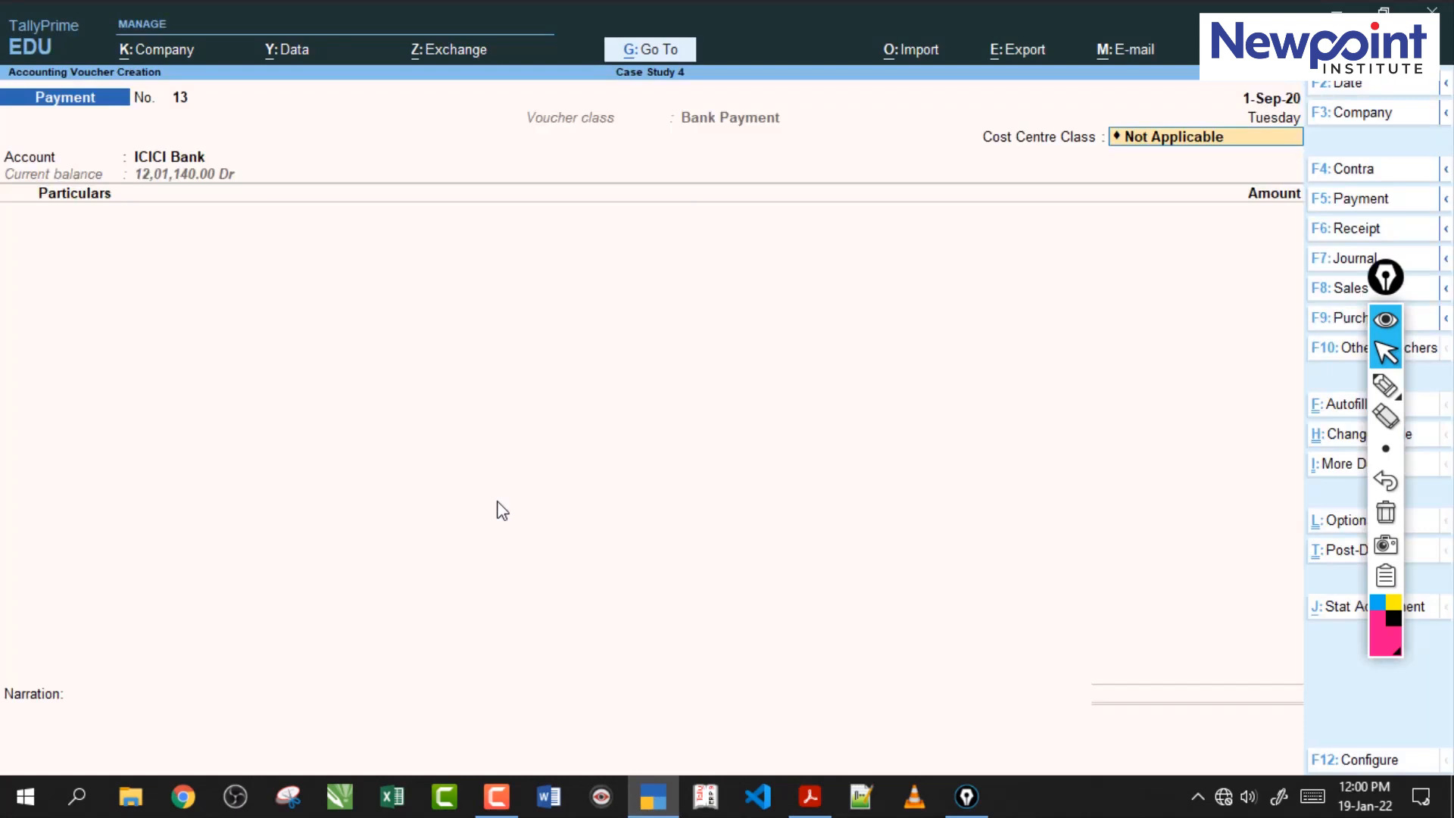
pyautogui.press('Return')
# Add Sharma Job Worker to the payment voucher with an amount of 52,500.
pyautogui.write('S')
pyautogui.press('Down')
pyautogui.press('Down')
pyautogui.press('Down')
pyautogui.press('Down')
pyautogui.press('Down')
pyautogui.press('Up')
pyautogui.press('Return')
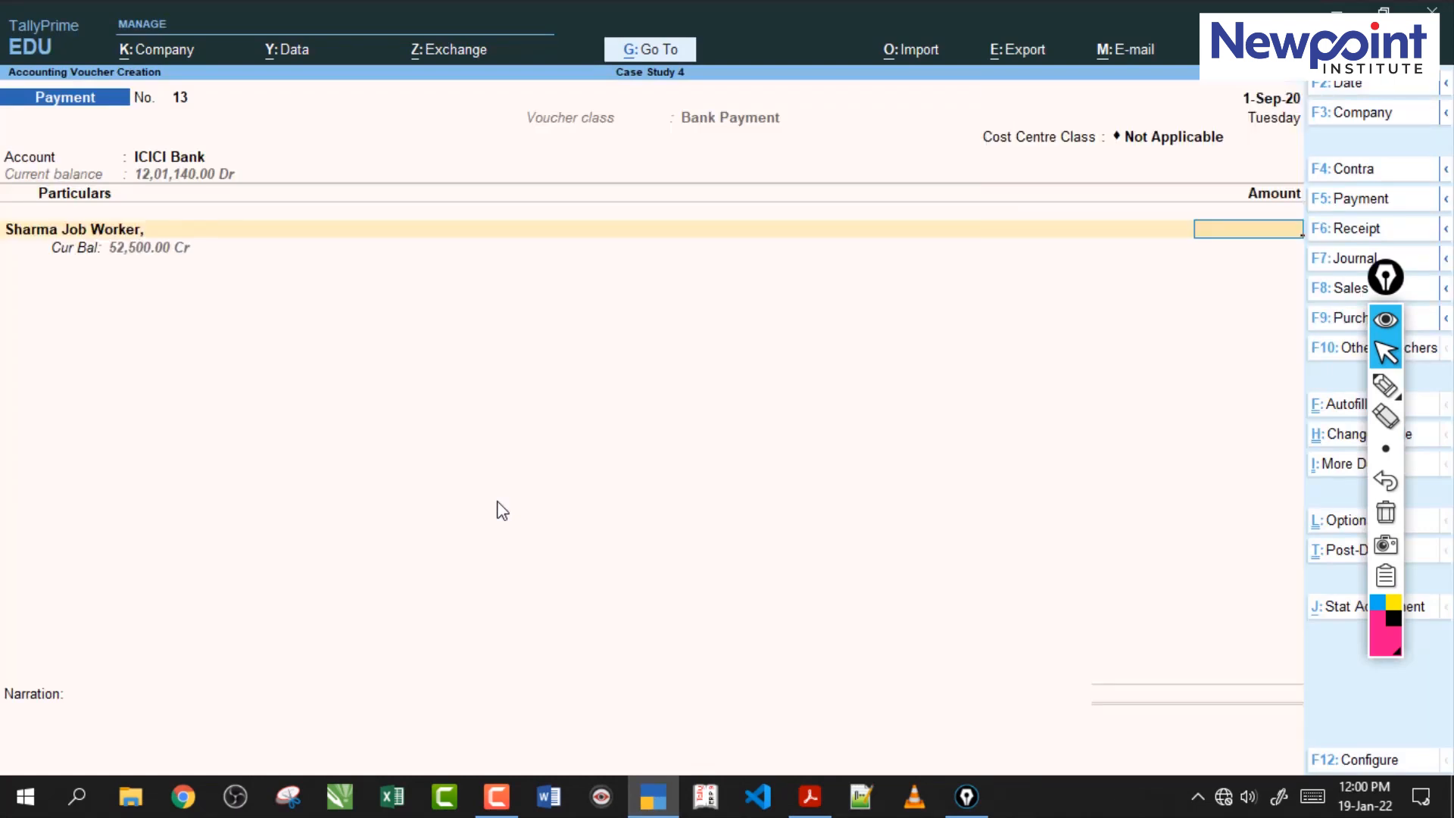
pyautogui.write('52,500')
# Allocate the payment as Agst Ref against bill 4 for the full 52,500.
pyautogui.press('Return')
pyautogui.press('Return')
pyautogui.press('Return')
pyautogui.press('Return')
pyautogui.press('Return')
pyautogui.press('Return')
pyautogui.press('Return')
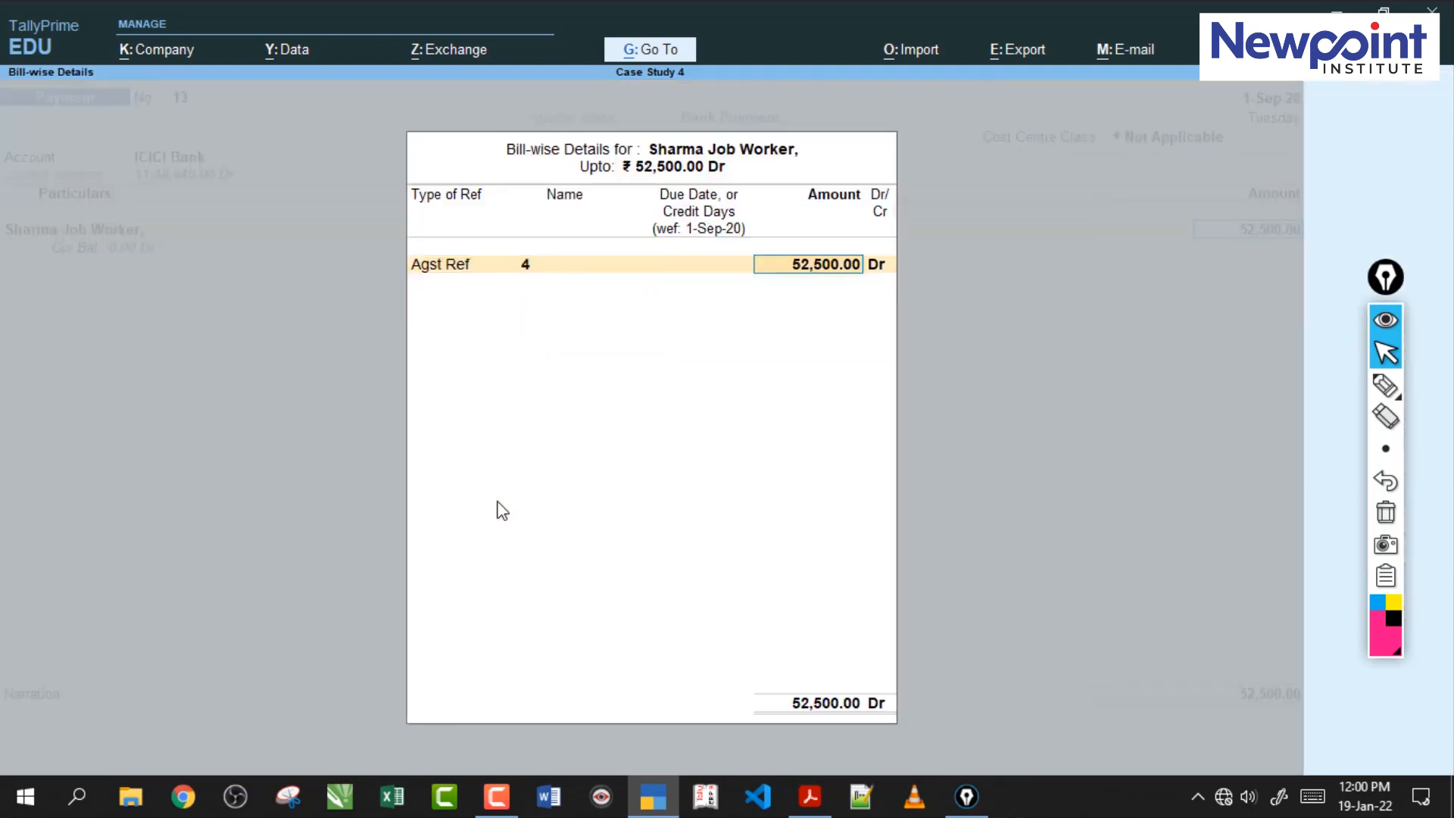
pyautogui.press('Return')
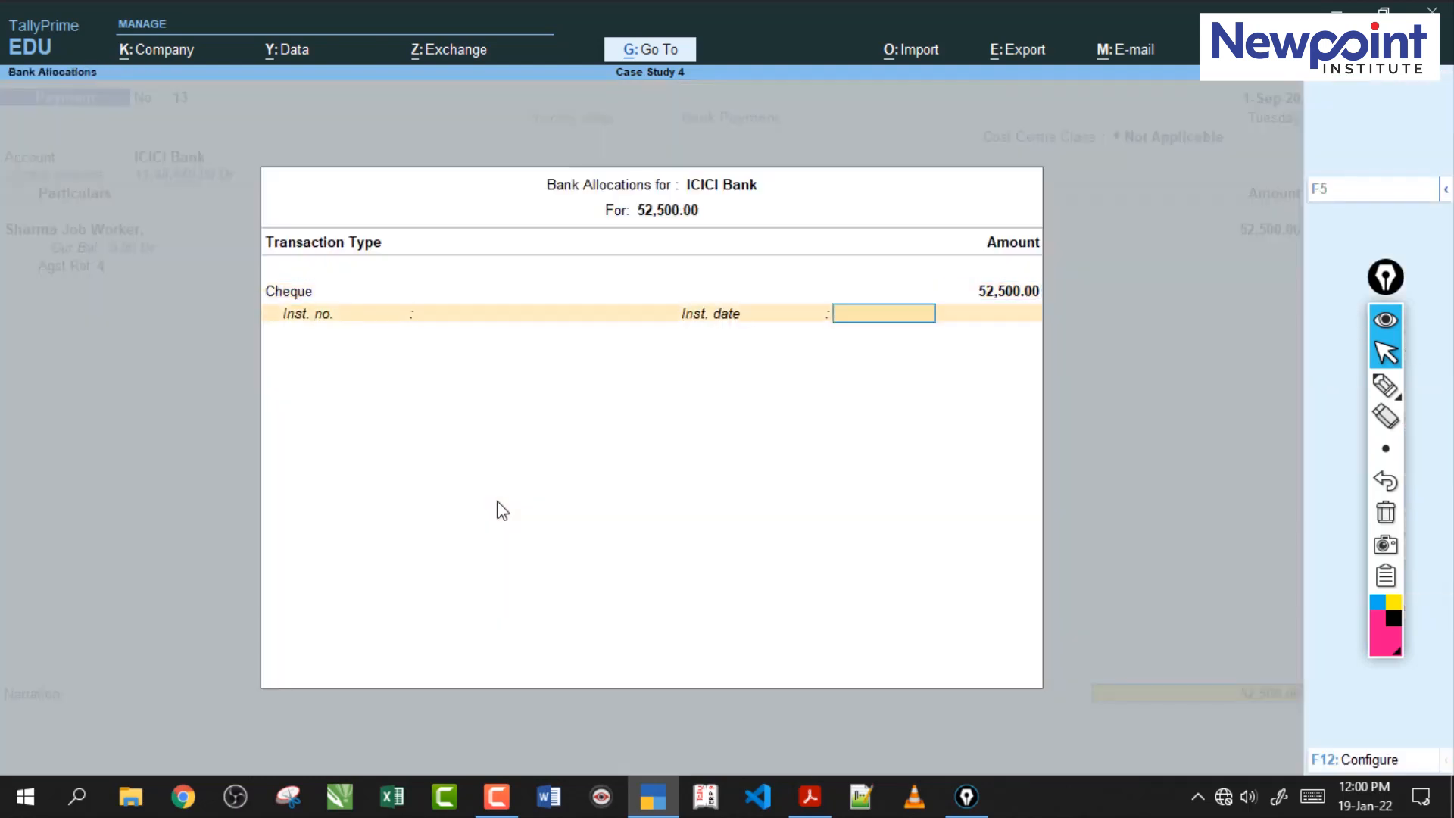
# Set the cheque's instrument date to 1-9 in the ICICI Bank allocation and save the payment voucher.
pyautogui.write('1-9')
pyautogui.press('Return')
pyautogui.press('Return')
pyautogui.press('Return')
pyautogui.press('Return')
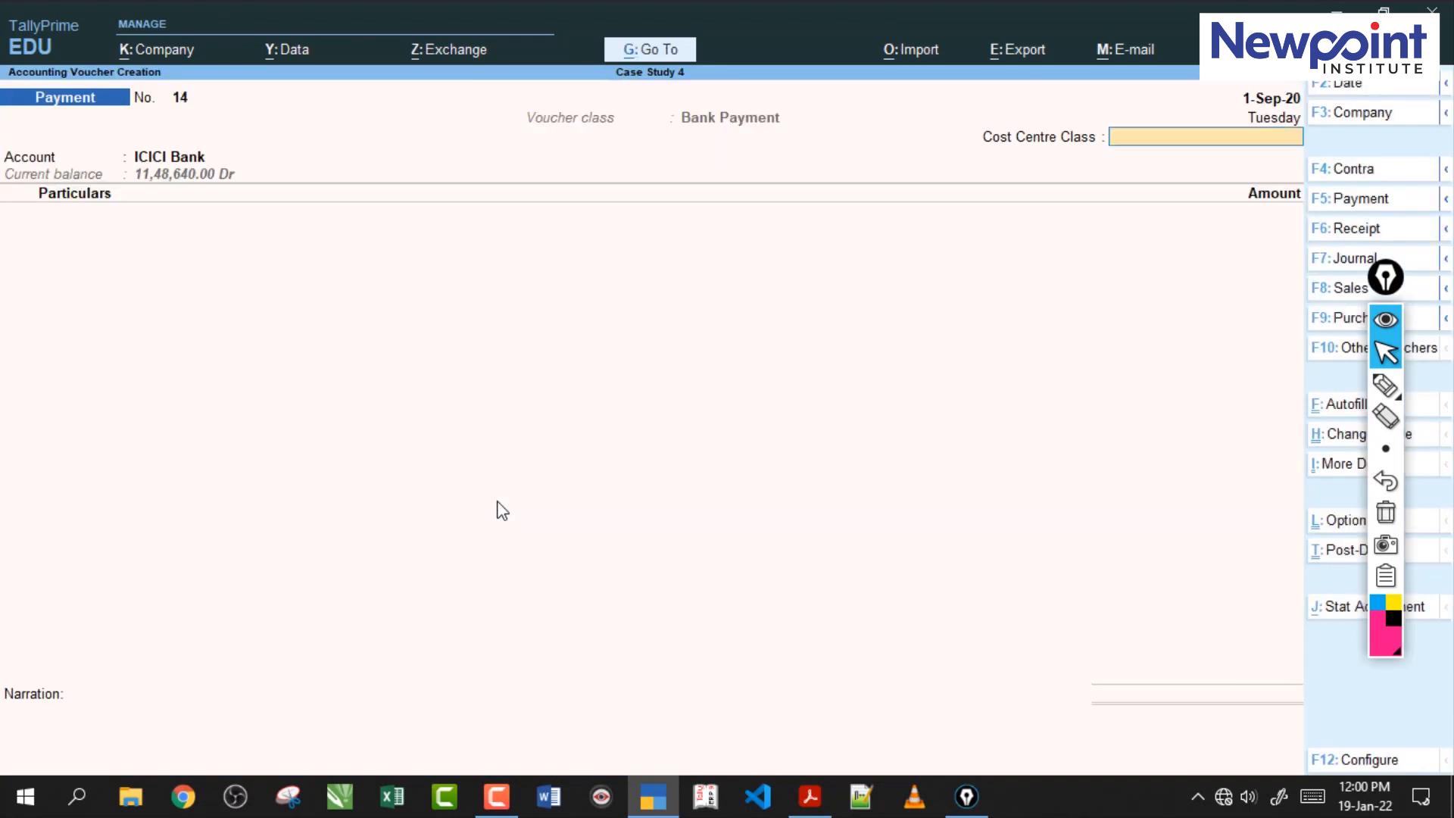
# Switch to the case study PDF and examine transaction 33 on physical stock verification of Screw and Packing Materials.
pyautogui.click(808, 794)
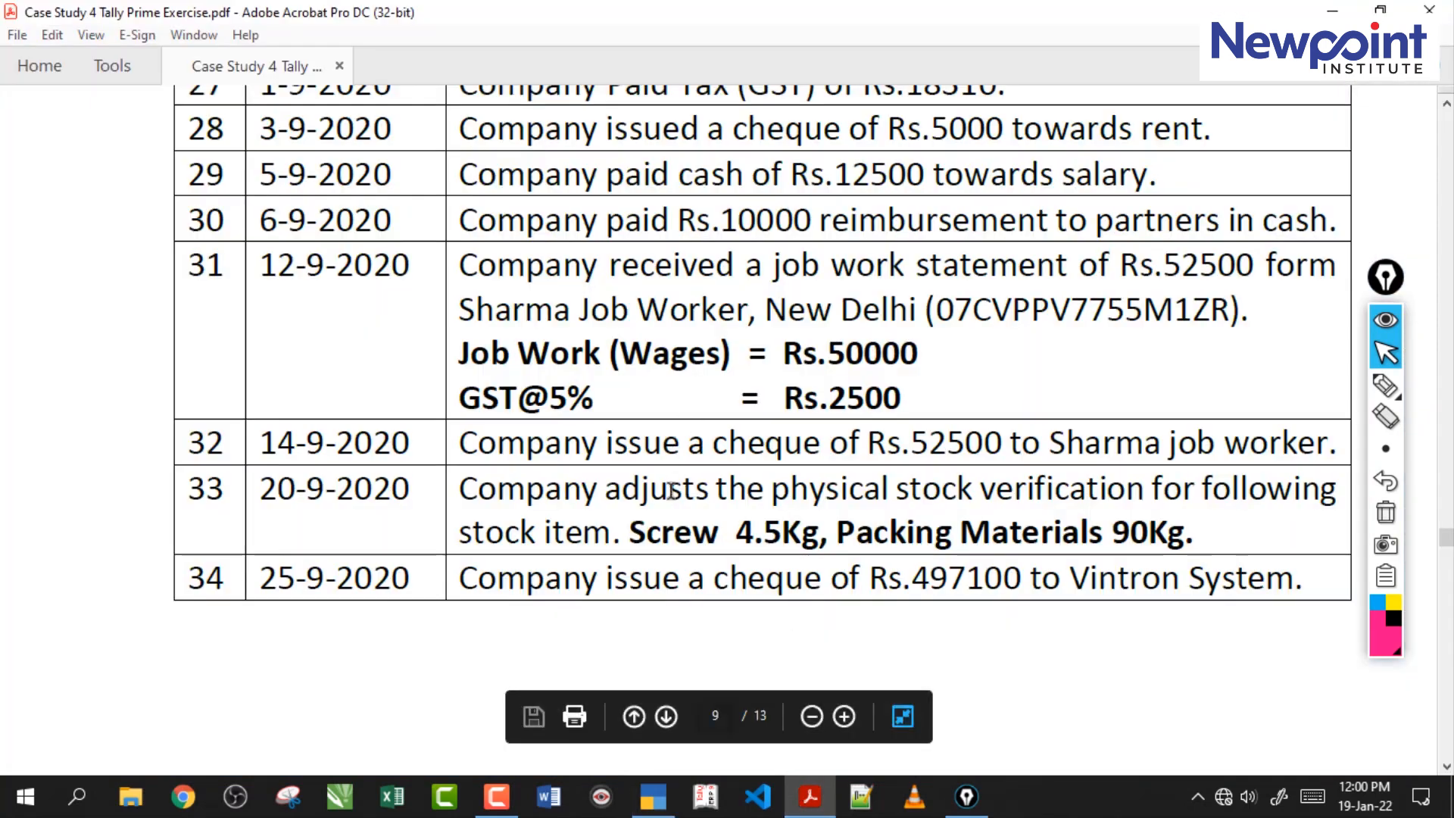
pyautogui.scroll(-2, 671, 470)
pyautogui.moveTo(463, 388); pyautogui.dragTo(766, 386)
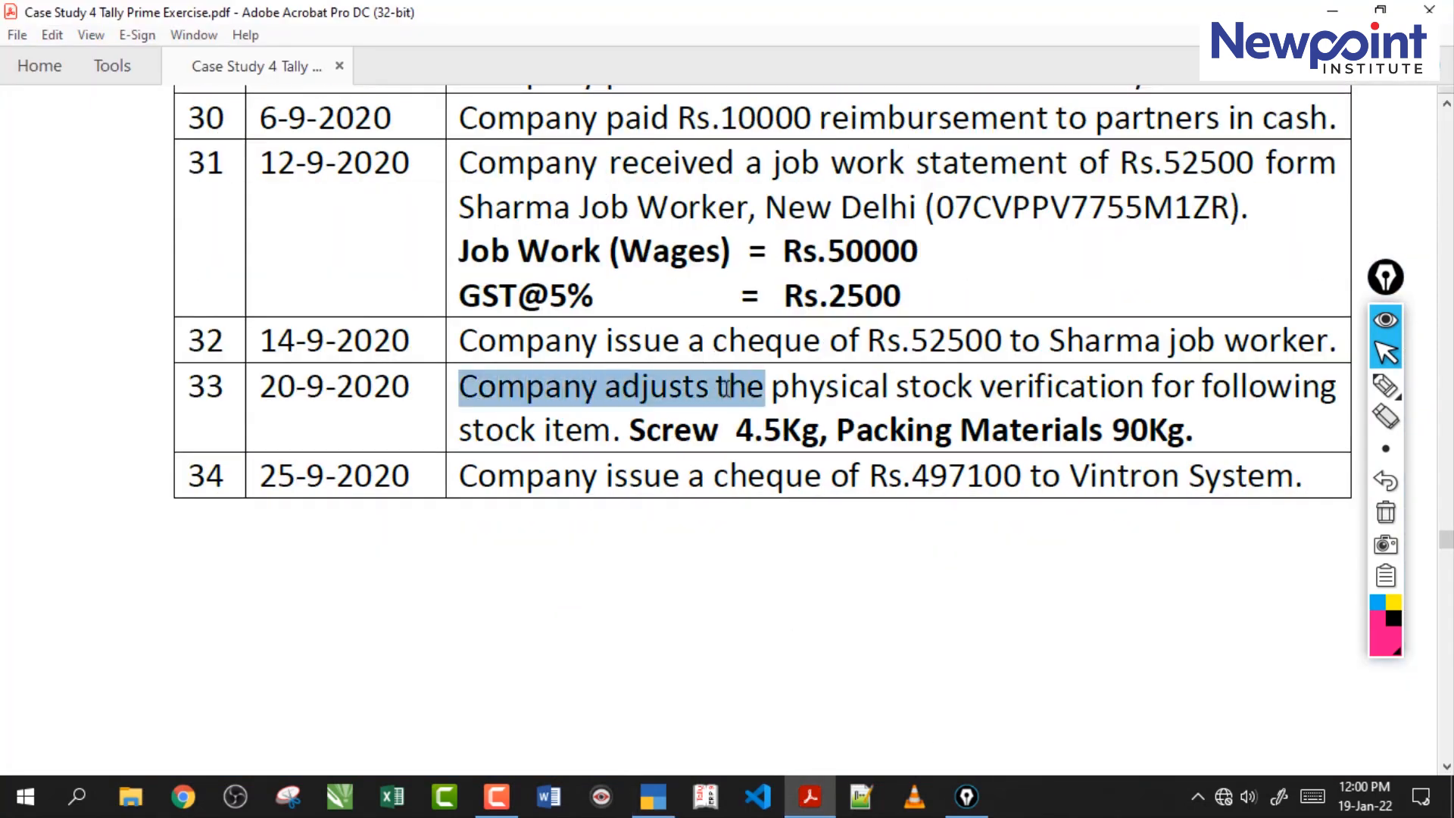
pyautogui.click(957, 402)
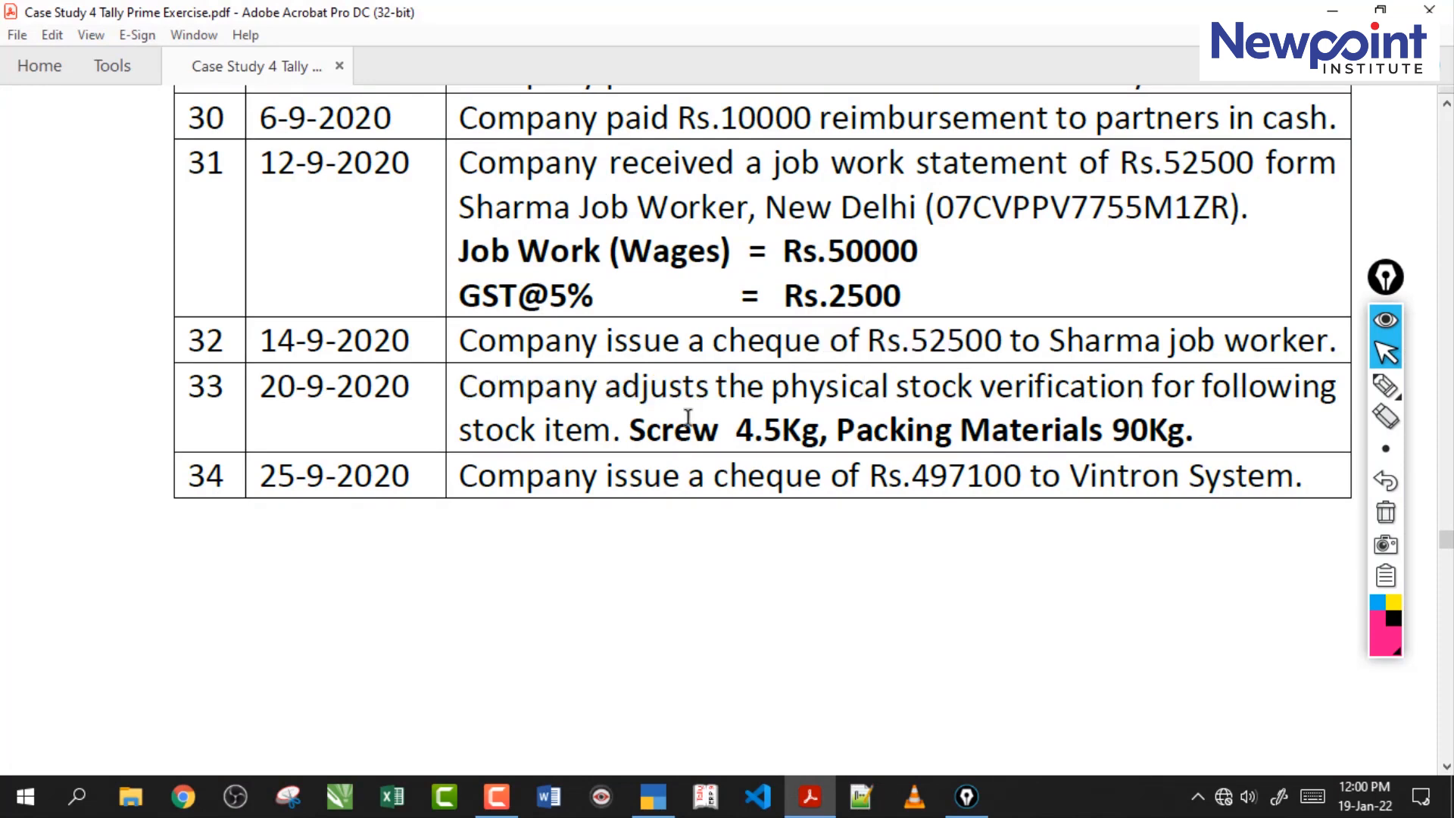
pyautogui.moveTo(631, 432); pyautogui.dragTo(1108, 447)
pyautogui.moveTo(1194, 433); pyautogui.dragTo(838, 434)
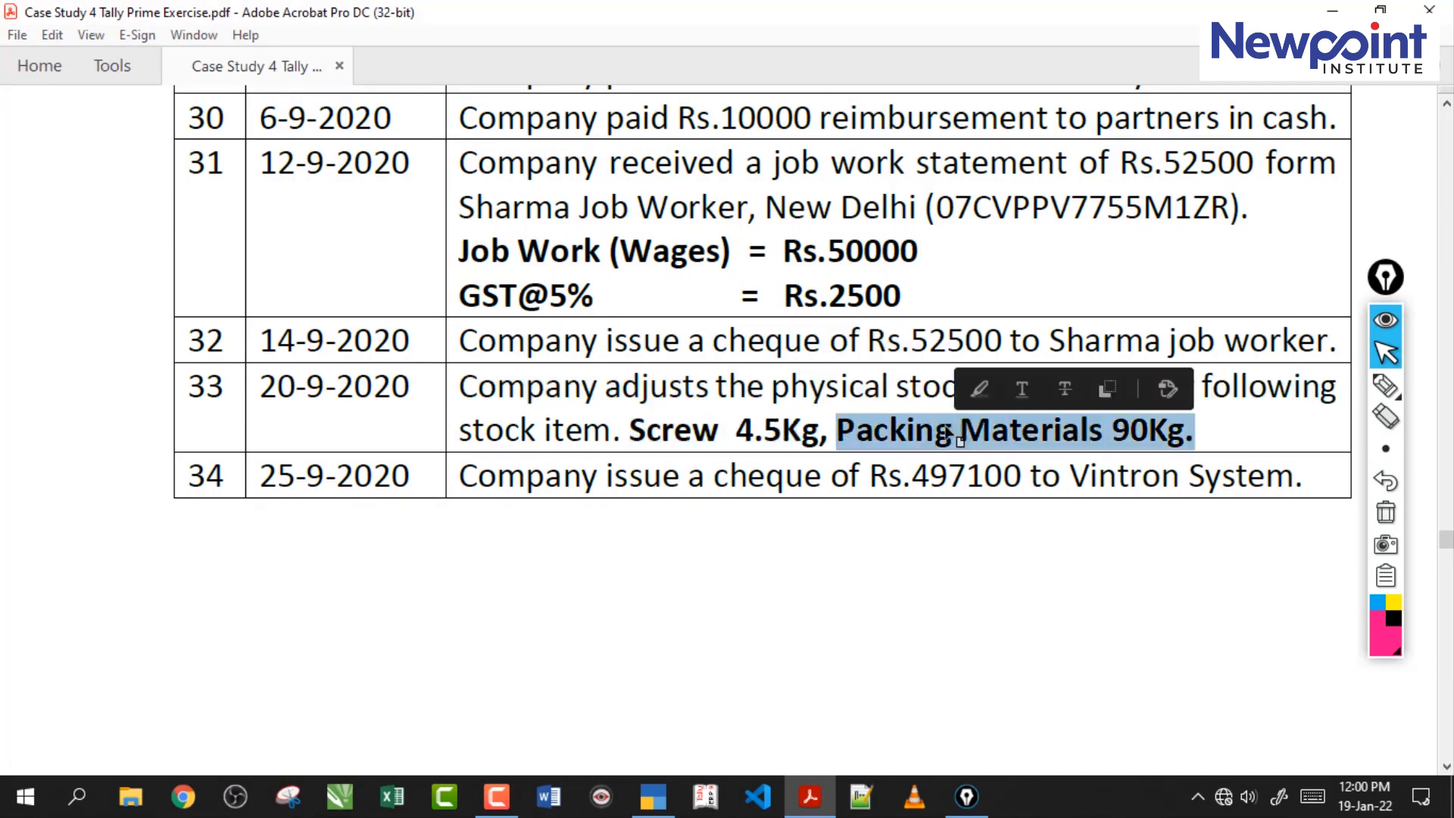
pyautogui.click(936, 436)
pyautogui.moveTo(458, 386); pyautogui.dragTo(1198, 428)
pyautogui.click(1116, 426)
# Underline "physical stock verification" with the screen pen and handwrite a circled LED - 50 example with quantities 25, 5 and 3.
pyautogui.click(1385, 386)
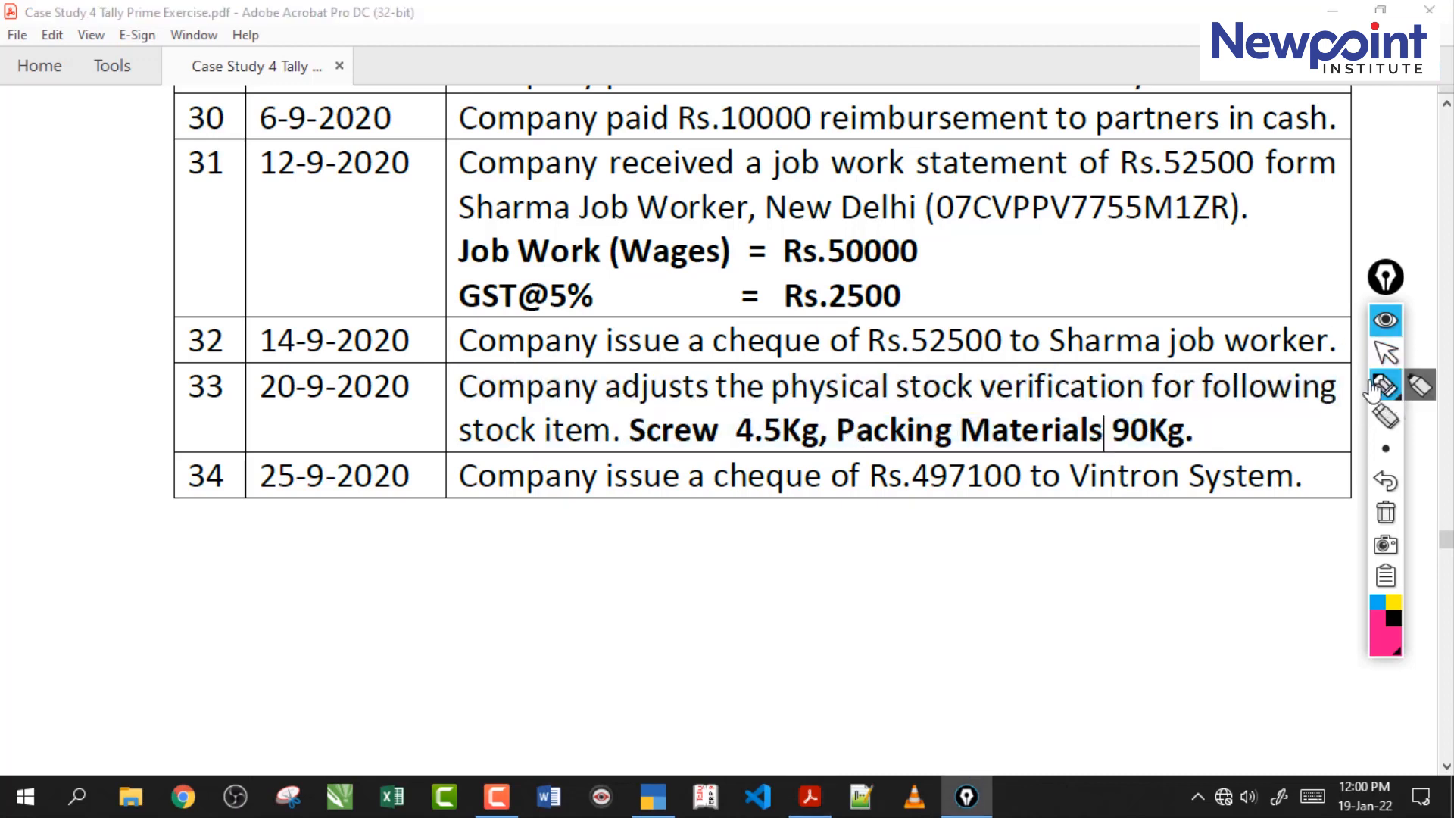
pyautogui.moveTo(822, 407); pyautogui.dragTo(1128, 413)
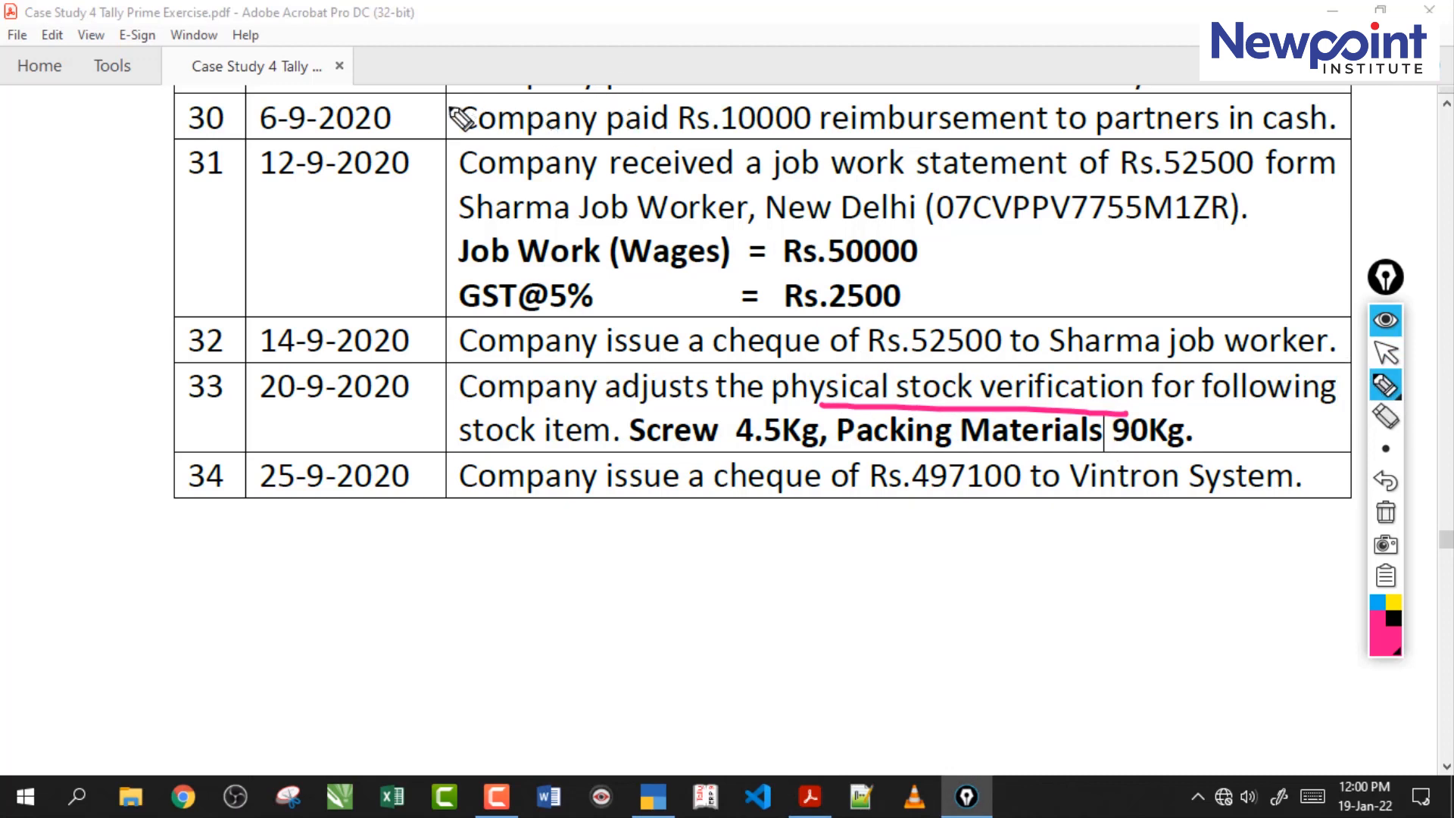
pyautogui.moveTo(445, 88)
pyautogui.mouseDown()
pyautogui.moveTo(456, 64)
pyautogui.moveTo(534, 75)
pyautogui.mouseUp()
pyautogui.moveTo(401, 112); pyautogui.dragTo(594, 72)
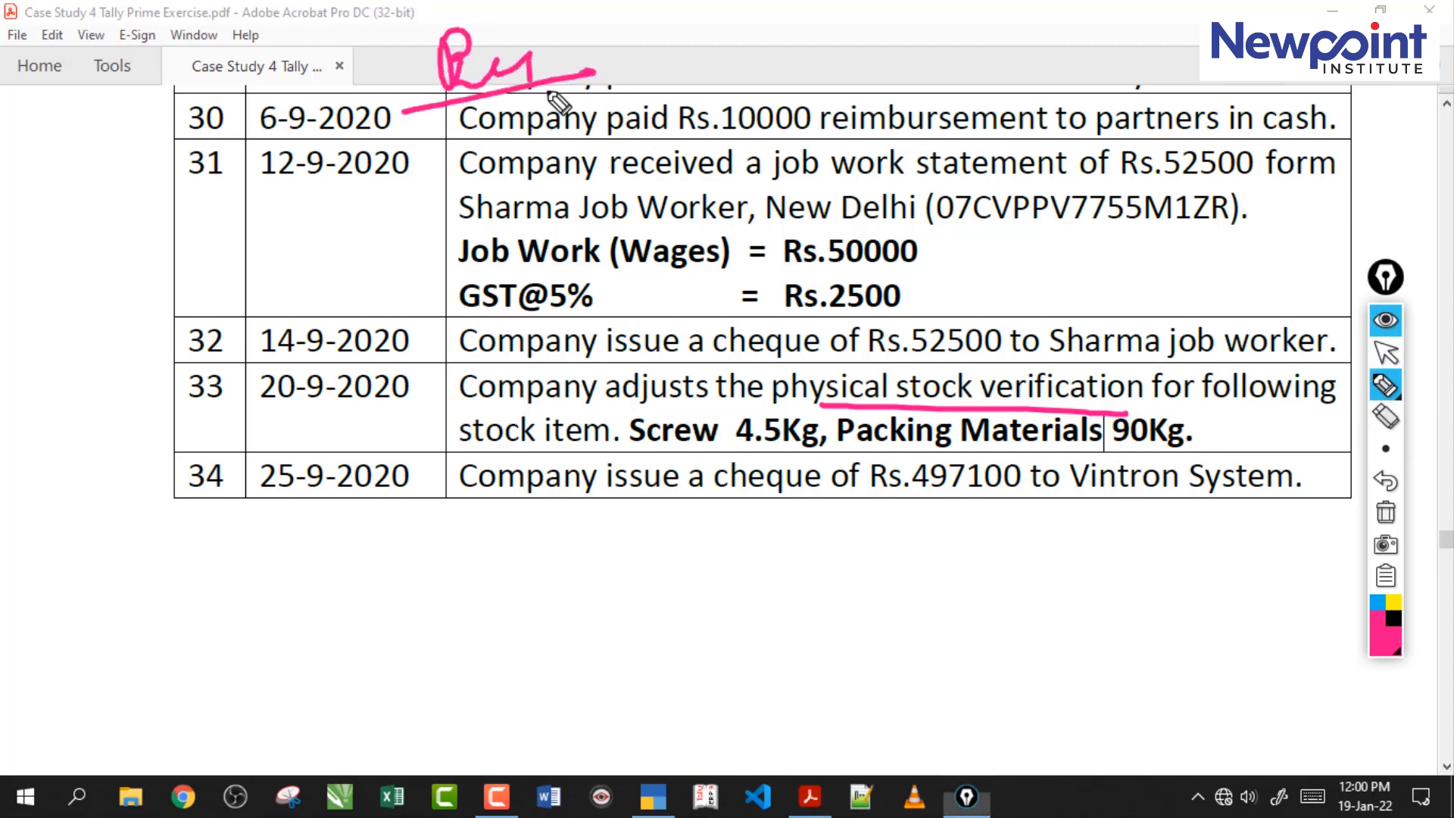
pyautogui.moveTo(471, 128)
pyautogui.mouseDown()
pyautogui.moveTo(503, 152)
pyautogui.moveTo(535, 121)
pyautogui.moveTo(565, 134)
pyautogui.moveTo(671, 121)
pyautogui.moveTo(651, 140)
pyautogui.mouseUp()
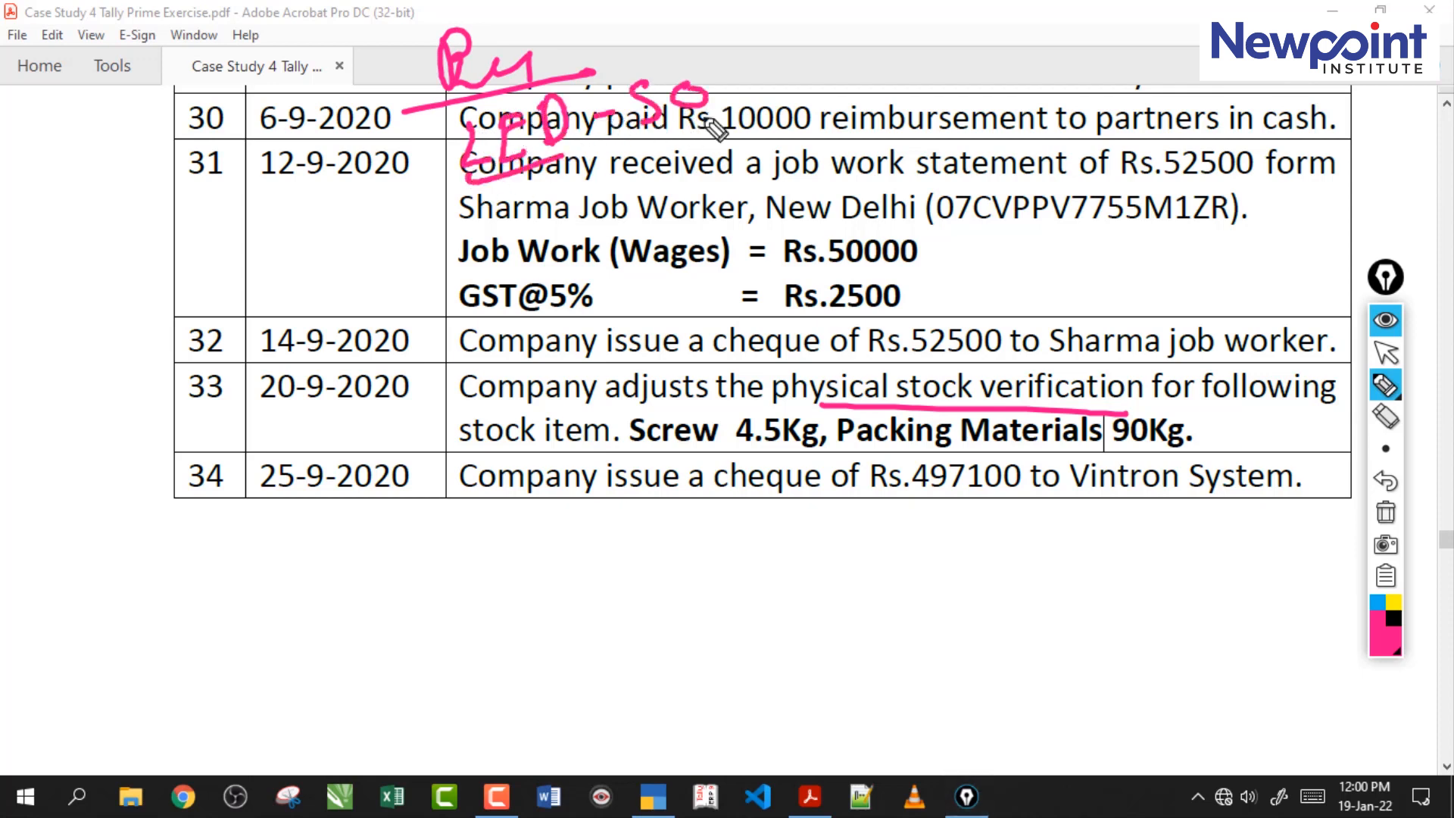
pyautogui.moveTo(563, 158); pyautogui.dragTo(735, 110)
pyautogui.moveTo(852, 72)
pyautogui.mouseDown()
pyautogui.moveTo(899, 106)
pyautogui.moveTo(881, 172)
pyautogui.moveTo(908, 223)
pyautogui.mouseUp()
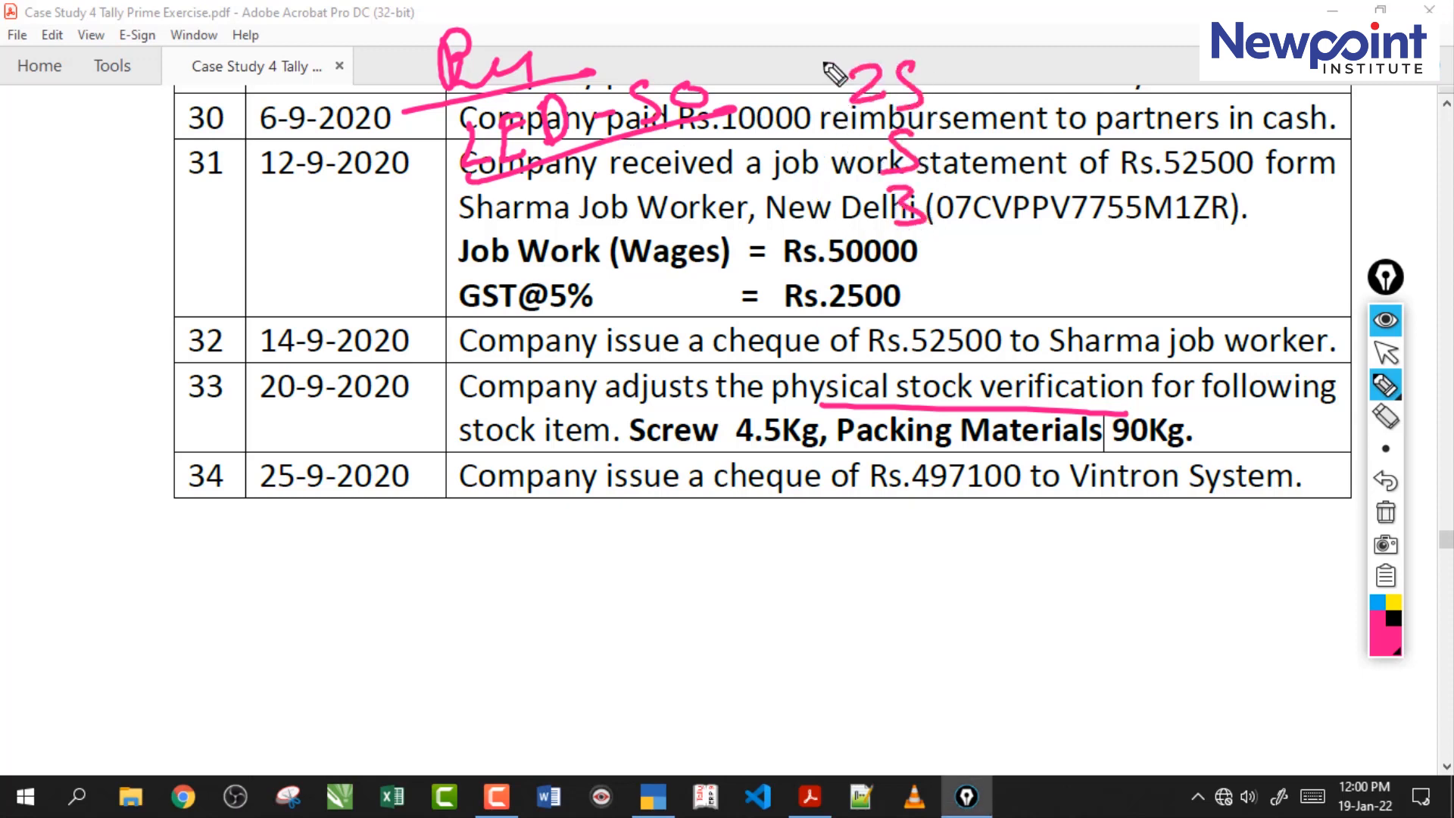
pyautogui.moveTo(833, 74); pyautogui.dragTo(836, 109)
pyautogui.moveTo(568, 179)
pyautogui.mouseDown()
pyautogui.moveTo(721, 71)
pyautogui.moveTo(591, 72)
pyautogui.mouseUp()
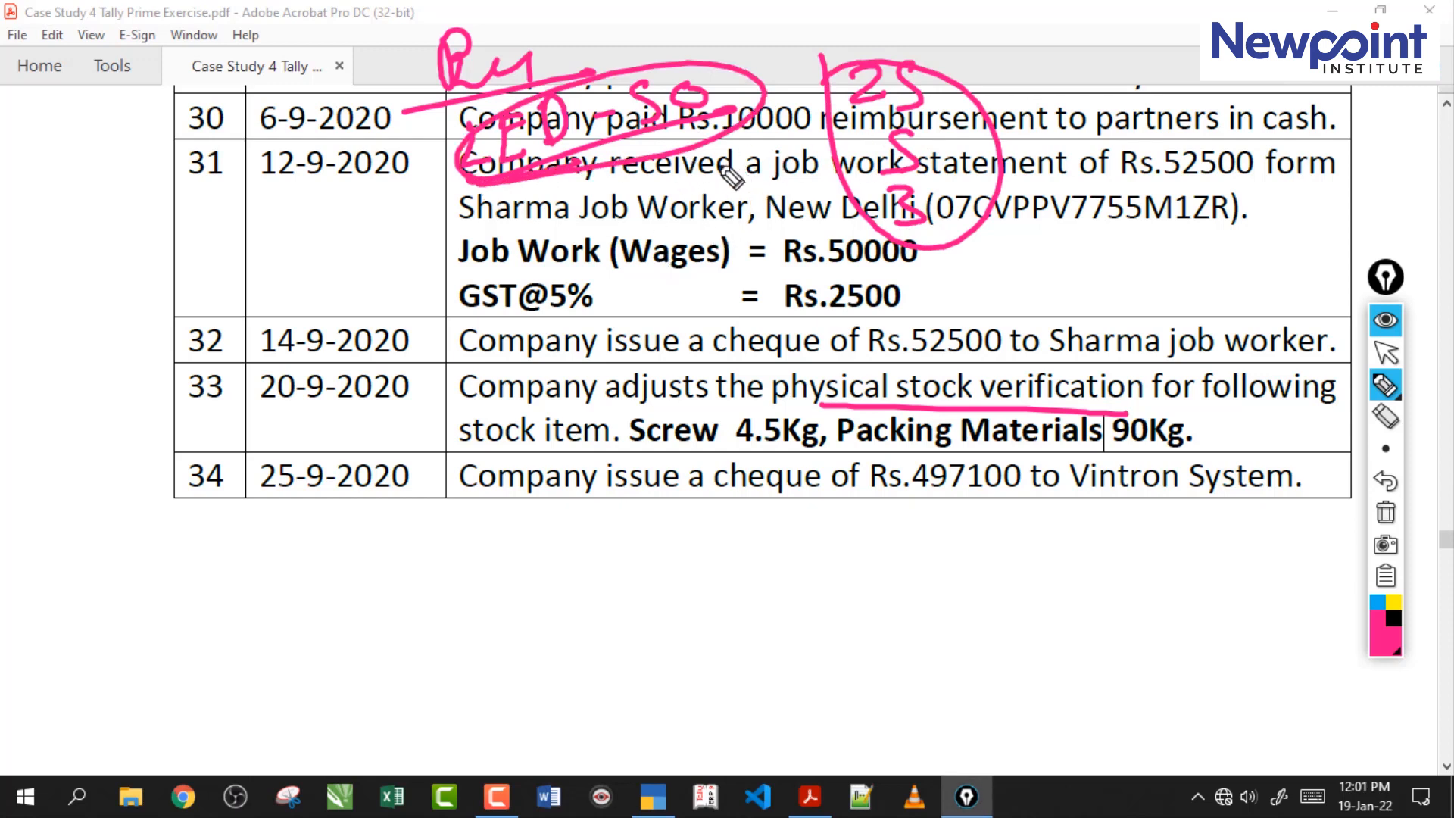
# Handwrite the quantities' total as 33 and work out 50 minus 33, circling the result 17.
pyautogui.moveTo(906, 250); pyautogui.dragTo(1011, 224)
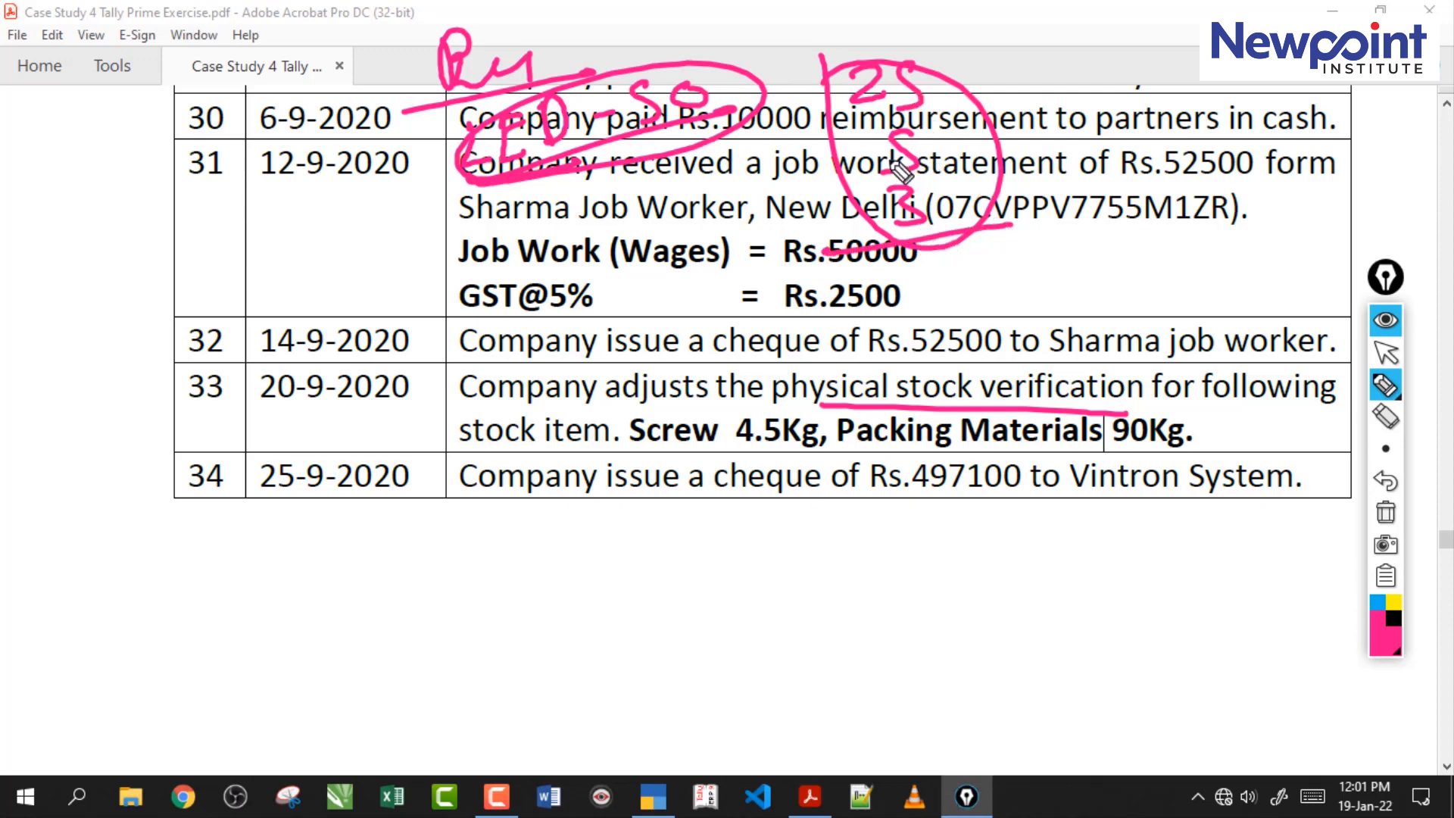
pyautogui.moveTo(901, 267)
pyautogui.mouseDown()
pyautogui.moveTo(903, 307)
pyautogui.moveTo(933, 309)
pyautogui.mouseUp()
pyautogui.moveTo(667, 267); pyautogui.dragTo(635, 318)
pyautogui.moveTo(708, 282); pyautogui.dragTo(710, 285)
pyautogui.moveTo(670, 352); pyautogui.dragTo(668, 398)
pyautogui.moveTo(715, 333); pyautogui.dragTo(720, 390)
pyautogui.moveTo(632, 444); pyautogui.dragTo(791, 389)
pyautogui.moveTo(754, 437)
pyautogui.mouseDown()
pyautogui.moveTo(793, 458)
pyautogui.moveTo(790, 481)
pyautogui.mouseUp()
pyautogui.moveTo(716, 454); pyautogui.dragTo(726, 500)
pyautogui.moveTo(821, 454)
pyautogui.mouseDown()
pyautogui.moveTo(697, 513)
pyautogui.moveTo(765, 521)
pyautogui.mouseUp()
# Handwrite a large 17 over rows 33 and 34, circle and underline it, and add a circled 1 below the table.
pyautogui.moveTo(225, 400); pyautogui.dragTo(235, 476)
pyautogui.moveTo(242, 399)
pyautogui.mouseDown()
pyautogui.moveTo(313, 391)
pyautogui.moveTo(291, 481)
pyautogui.mouseUp()
pyautogui.moveTo(345, 368)
pyautogui.mouseDown()
pyautogui.moveTo(227, 506)
pyautogui.moveTo(325, 409)
pyautogui.mouseUp()
pyautogui.moveTo(282, 439); pyautogui.dragTo(316, 437)
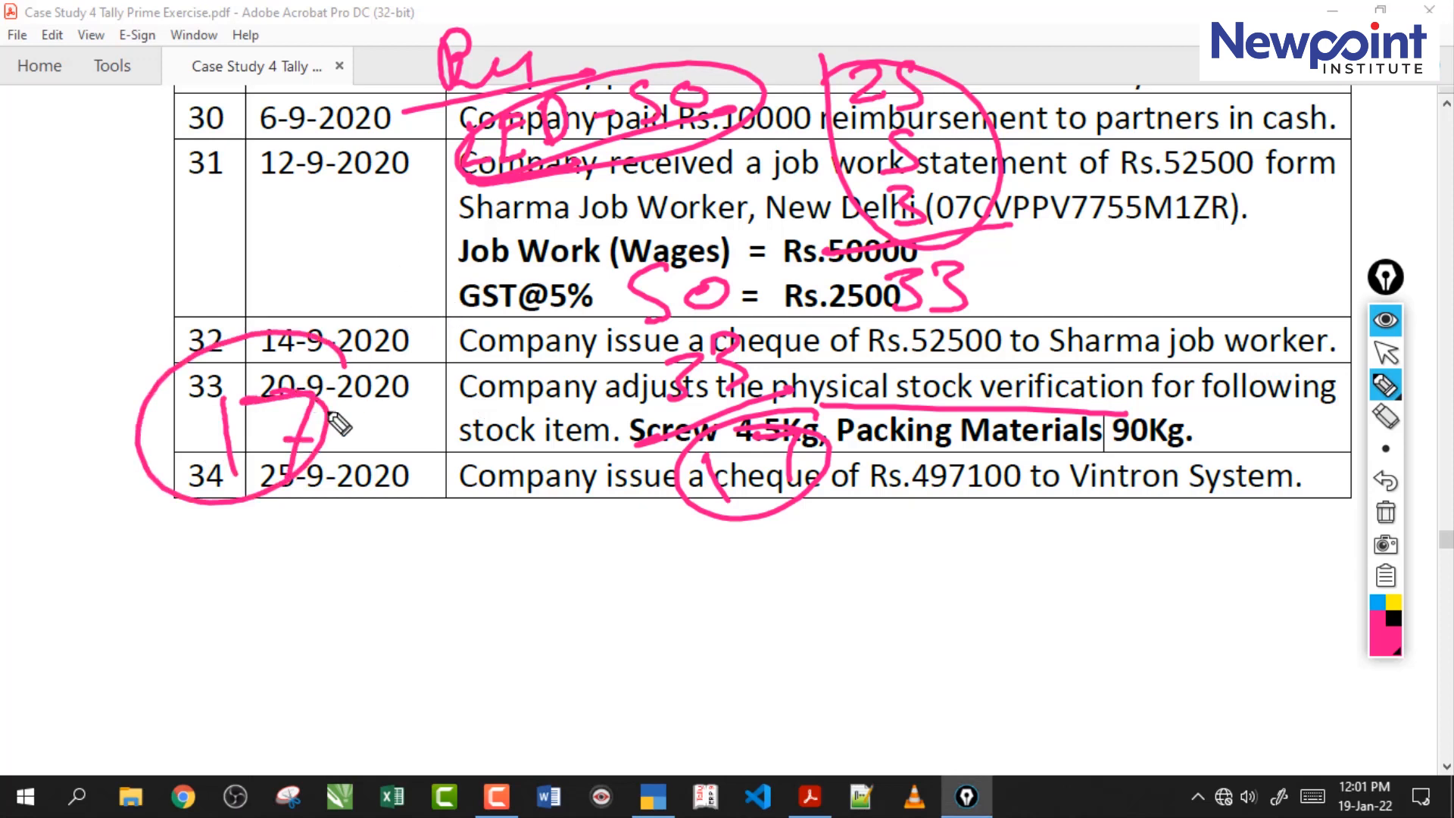
pyautogui.moveTo(221, 403)
pyautogui.mouseDown()
pyautogui.moveTo(229, 499)
pyautogui.moveTo(384, 464)
pyautogui.mouseUp()
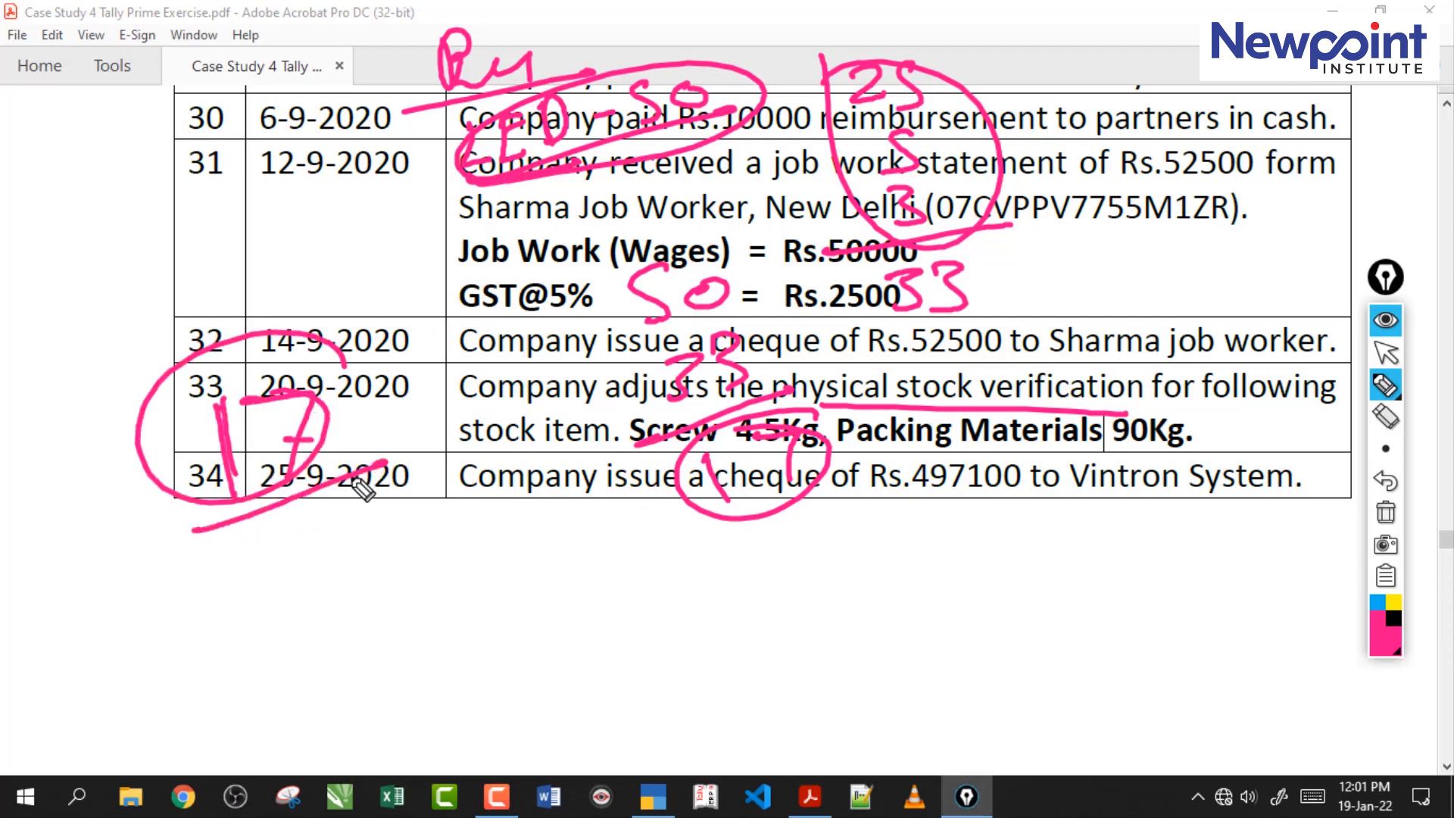
pyautogui.moveTo(190, 525)
pyautogui.mouseDown()
pyautogui.moveTo(422, 362)
pyautogui.moveTo(286, 540)
pyautogui.mouseUp()
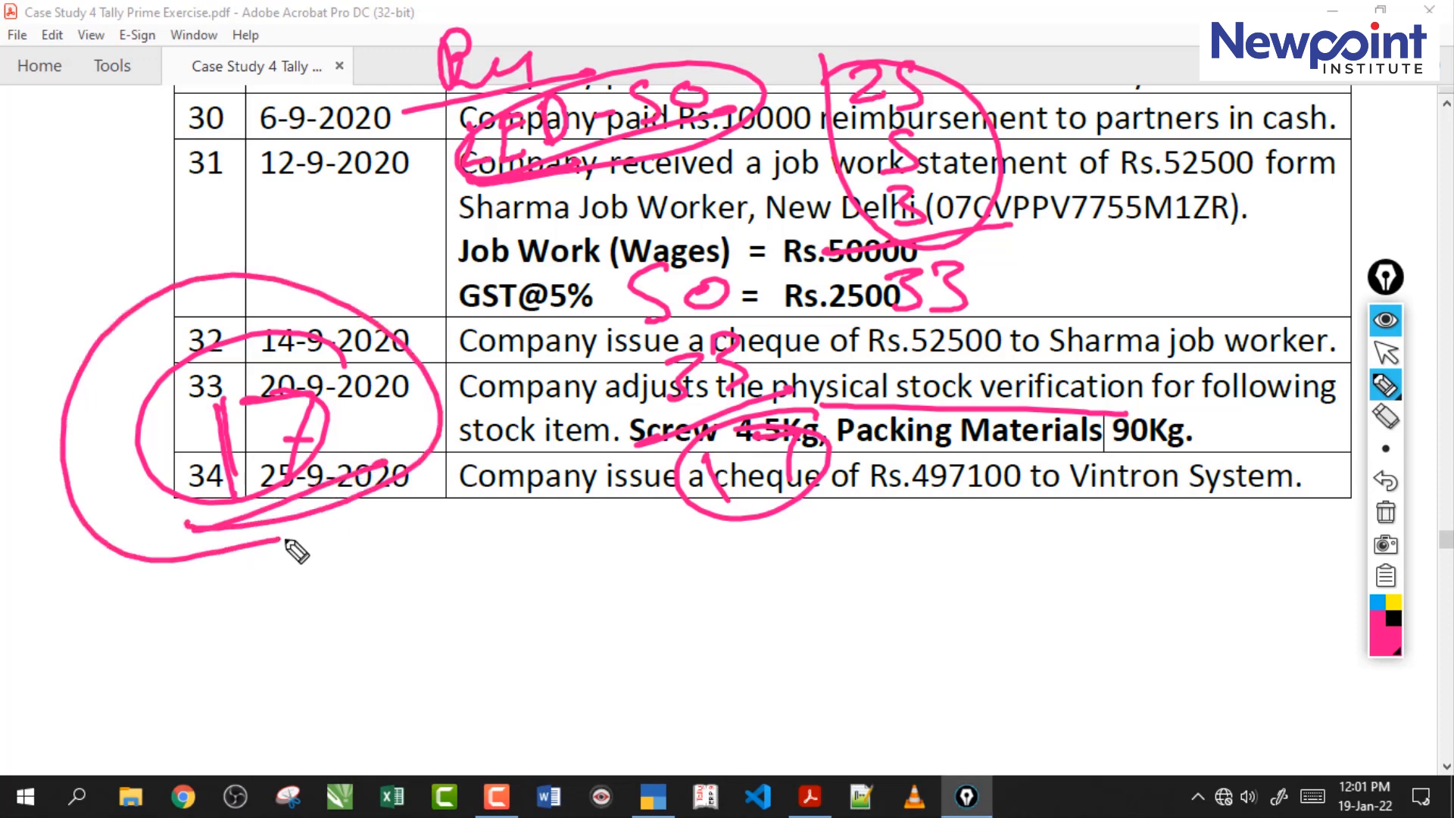
pyautogui.moveTo(284, 551)
pyautogui.mouseDown()
pyautogui.moveTo(351, 510)
pyautogui.moveTo(329, 489)
pyautogui.mouseUp()
pyautogui.moveTo(376, 564)
pyautogui.mouseDown()
pyautogui.moveTo(388, 604)
pyautogui.moveTo(371, 556)
pyautogui.mouseUp()
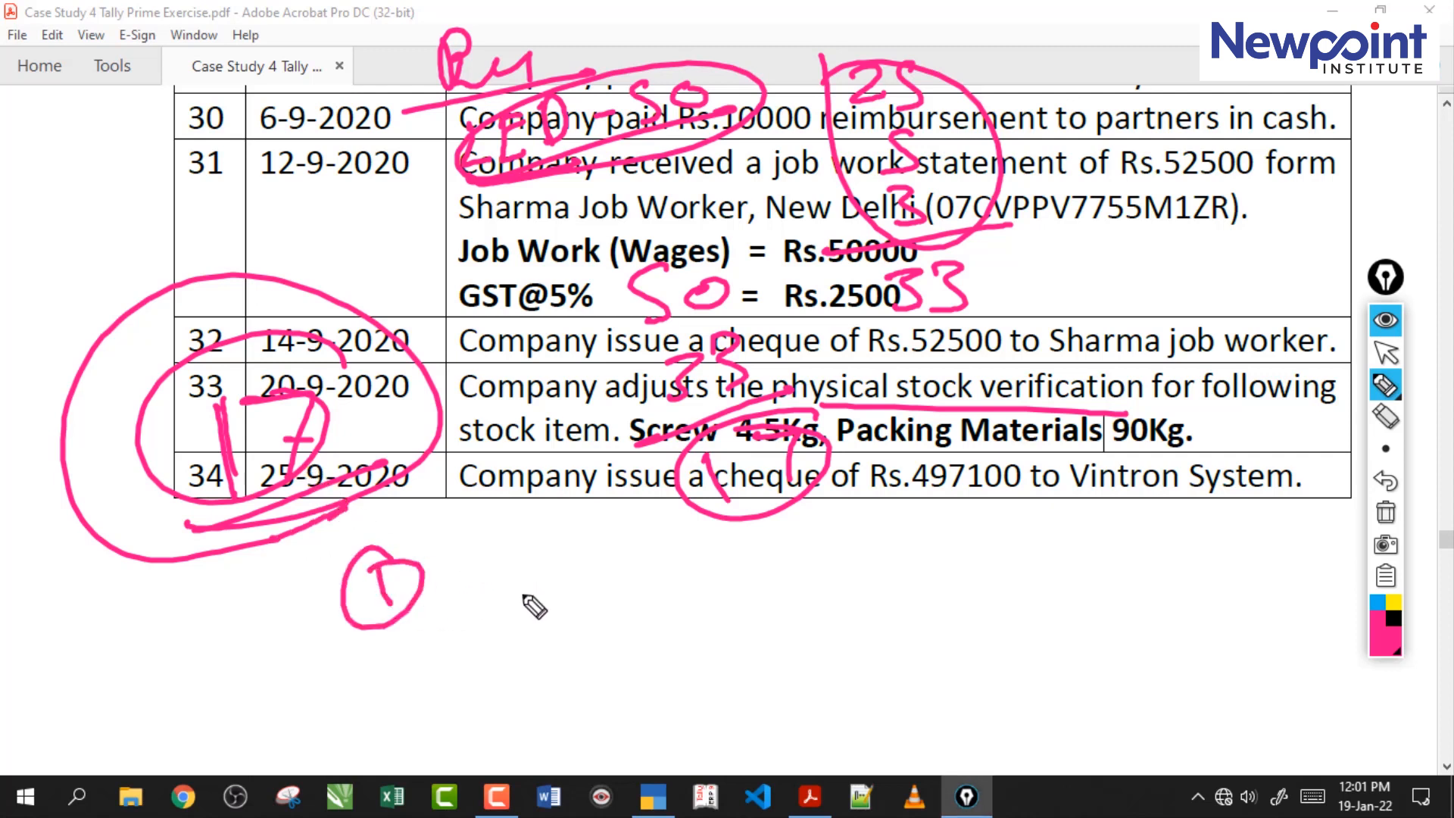
# Handwrite a circled and underlined 16 below the table and a circled 17 beside transaction 31's amounts.
pyautogui.moveTo(522, 568); pyautogui.dragTo(530, 631)
pyautogui.moveTo(580, 570); pyautogui.dragTo(561, 606)
pyautogui.moveTo(607, 565)
pyautogui.mouseDown()
pyautogui.moveTo(487, 579)
pyautogui.moveTo(610, 568)
pyautogui.mouseUp()
pyautogui.moveTo(478, 684); pyautogui.dragTo(647, 631)
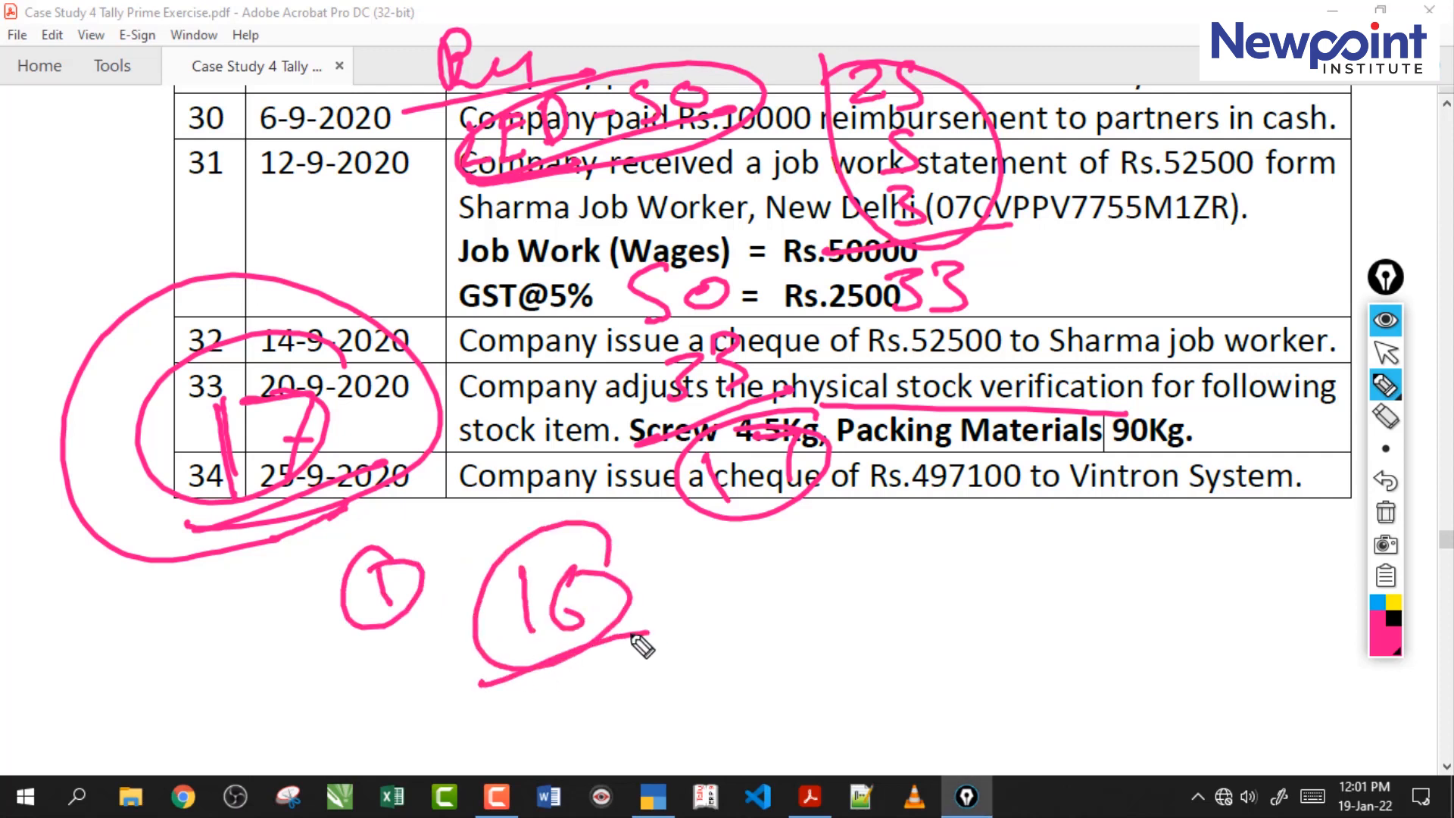
pyautogui.moveTo(1076, 236); pyautogui.dragTo(1059, 294)
pyautogui.moveTo(1074, 253)
pyautogui.mouseDown()
pyautogui.moveTo(1133, 256)
pyautogui.moveTo(1102, 304)
pyautogui.mouseUp()
pyautogui.moveTo(1031, 307); pyautogui.dragTo(1147, 258)
pyautogui.moveTo(1084, 342); pyautogui.dragTo(1036, 318)
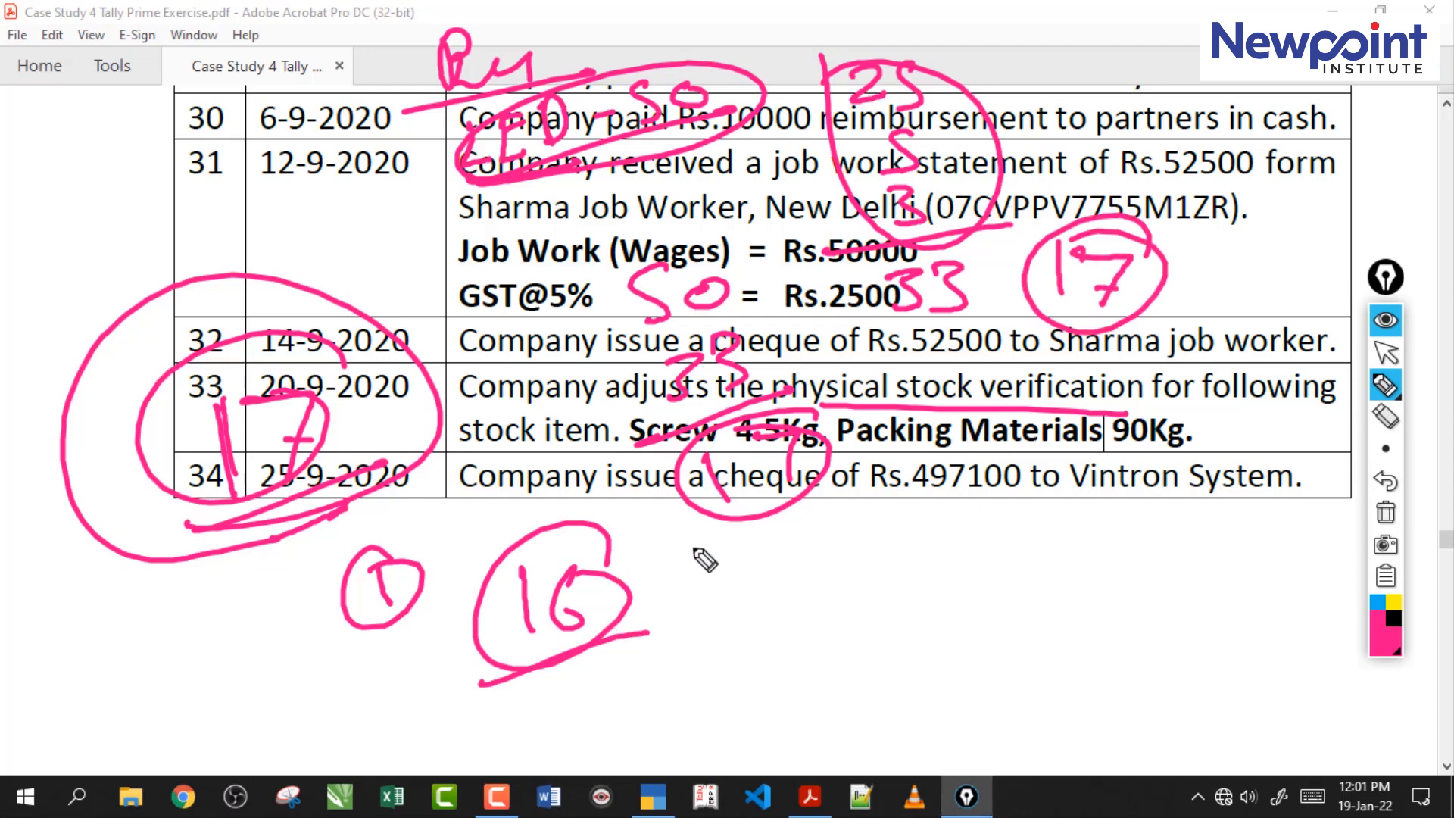
pyautogui.moveTo(612, 567); pyautogui.dragTo(587, 614)
pyautogui.moveTo(518, 565); pyautogui.dragTo(534, 639)
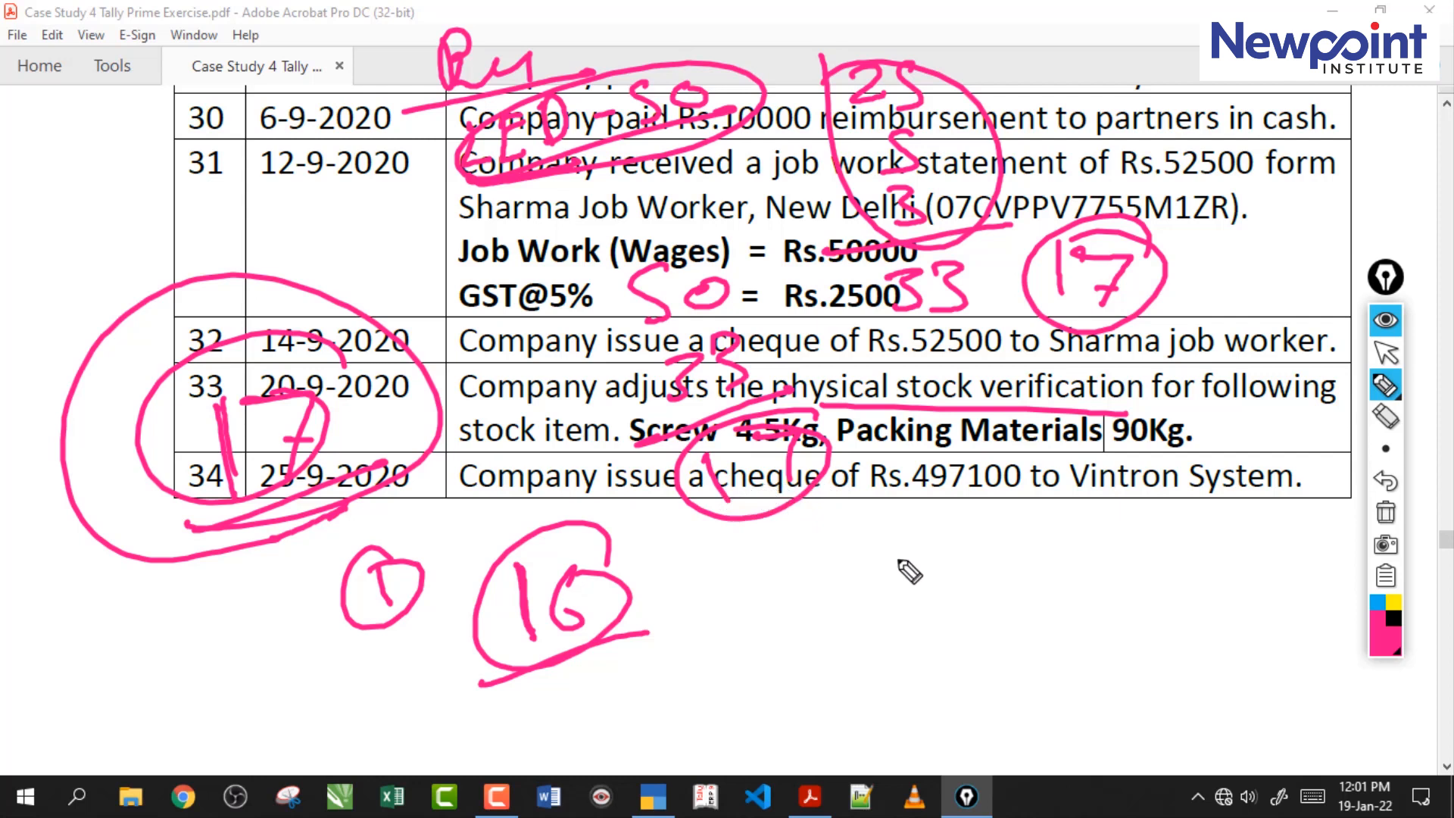
# Handwrite circled 17 and 16 side by side below the table and a circled 17 over number 30, and clear all pen marks.
pyautogui.moveTo(896, 561)
pyautogui.mouseDown()
pyautogui.moveTo(898, 600)
pyautogui.moveTo(959, 563)
pyautogui.moveTo(943, 602)
pyautogui.mouseUp()
pyautogui.moveTo(1070, 553); pyautogui.dragTo(1074, 600)
pyautogui.moveTo(1114, 557); pyautogui.dragTo(1120, 601)
pyautogui.moveTo(1121, 519)
pyautogui.mouseDown()
pyautogui.moveTo(1038, 598)
pyautogui.moveTo(1117, 523)
pyautogui.mouseUp()
pyautogui.moveTo(966, 532); pyautogui.dragTo(985, 537)
pyautogui.moveTo(145, 108)
pyautogui.mouseDown()
pyautogui.moveTo(149, 172)
pyautogui.moveTo(193, 175)
pyautogui.mouseUp()
pyautogui.moveTo(244, 90)
pyautogui.mouseDown()
pyautogui.moveTo(148, 178)
pyautogui.moveTo(269, 149)
pyautogui.mouseUp()
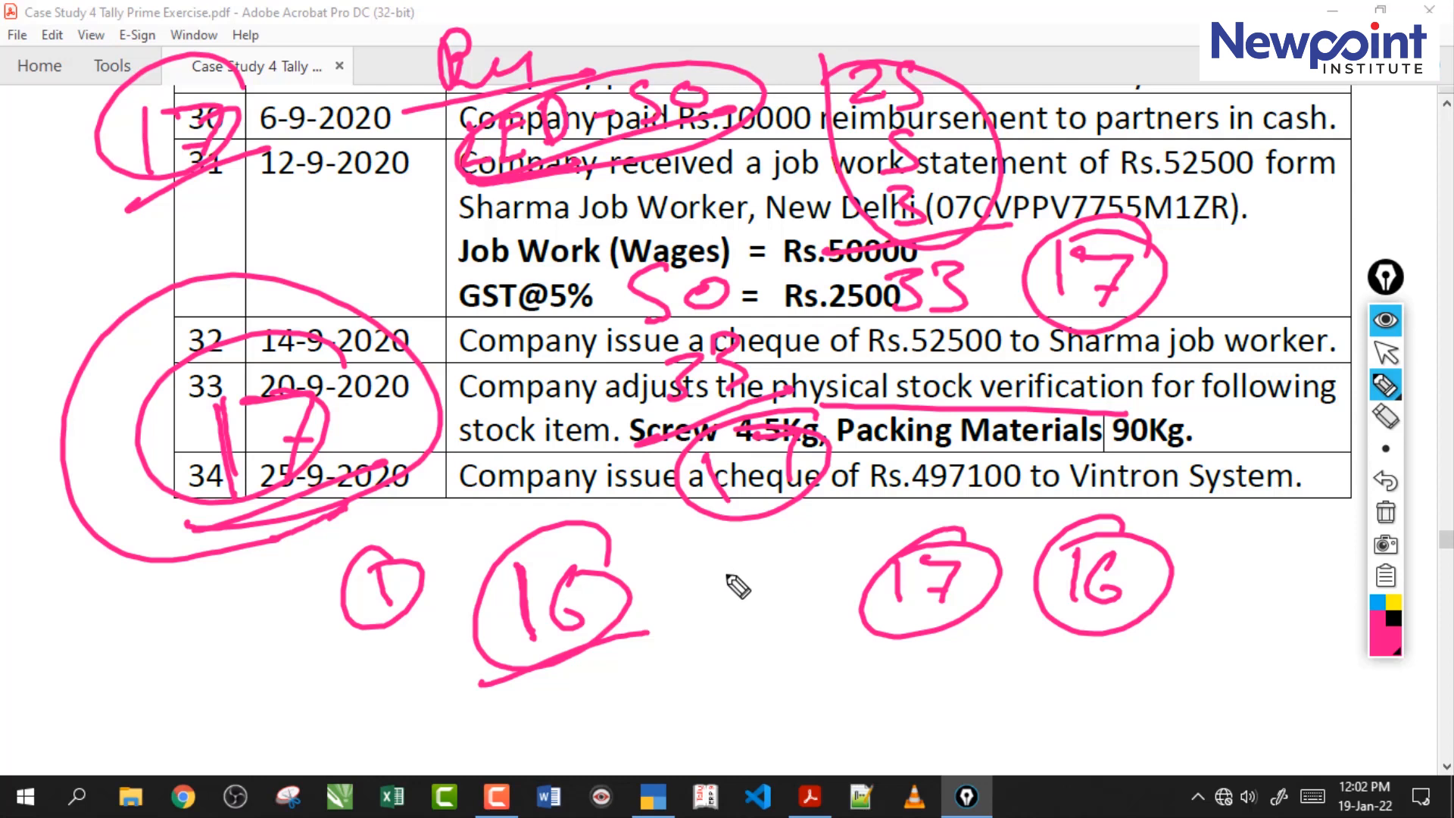
pyautogui.click(1386, 513)
# Underline "physical stock verification" and the Screw and Packing Materials entries, draw a circled, underlined note over transaction 31, and erase the marks.
pyautogui.moveTo(819, 411); pyautogui.dragTo(1085, 402)
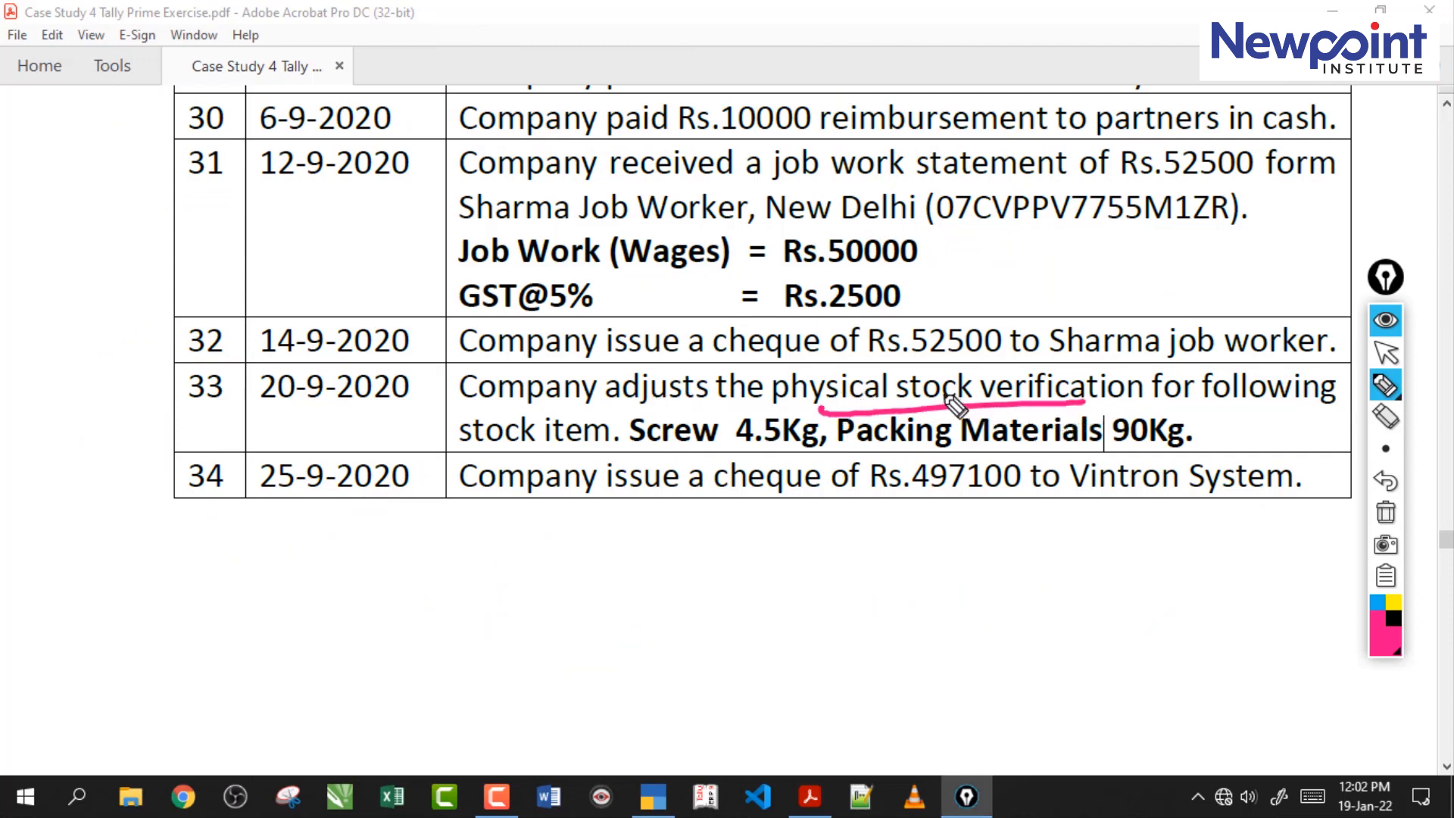
pyautogui.moveTo(287, 255); pyautogui.dragTo(398, 174)
pyautogui.moveTo(241, 278); pyautogui.dragTo(464, 237)
pyautogui.moveTo(628, 457); pyautogui.dragTo(774, 455)
pyautogui.moveTo(895, 453); pyautogui.dragTo(1013, 451)
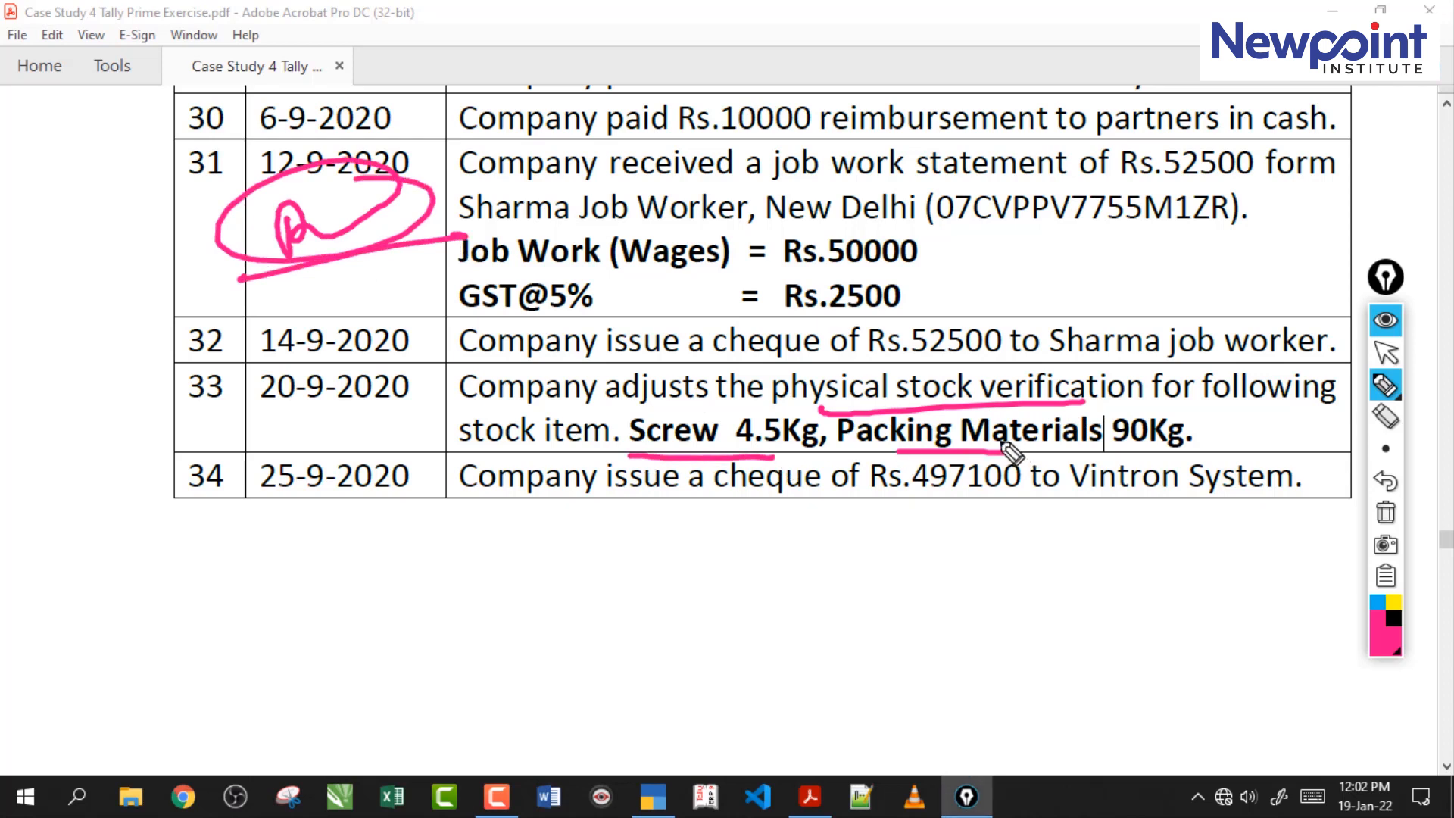
pyautogui.click(1386, 515)
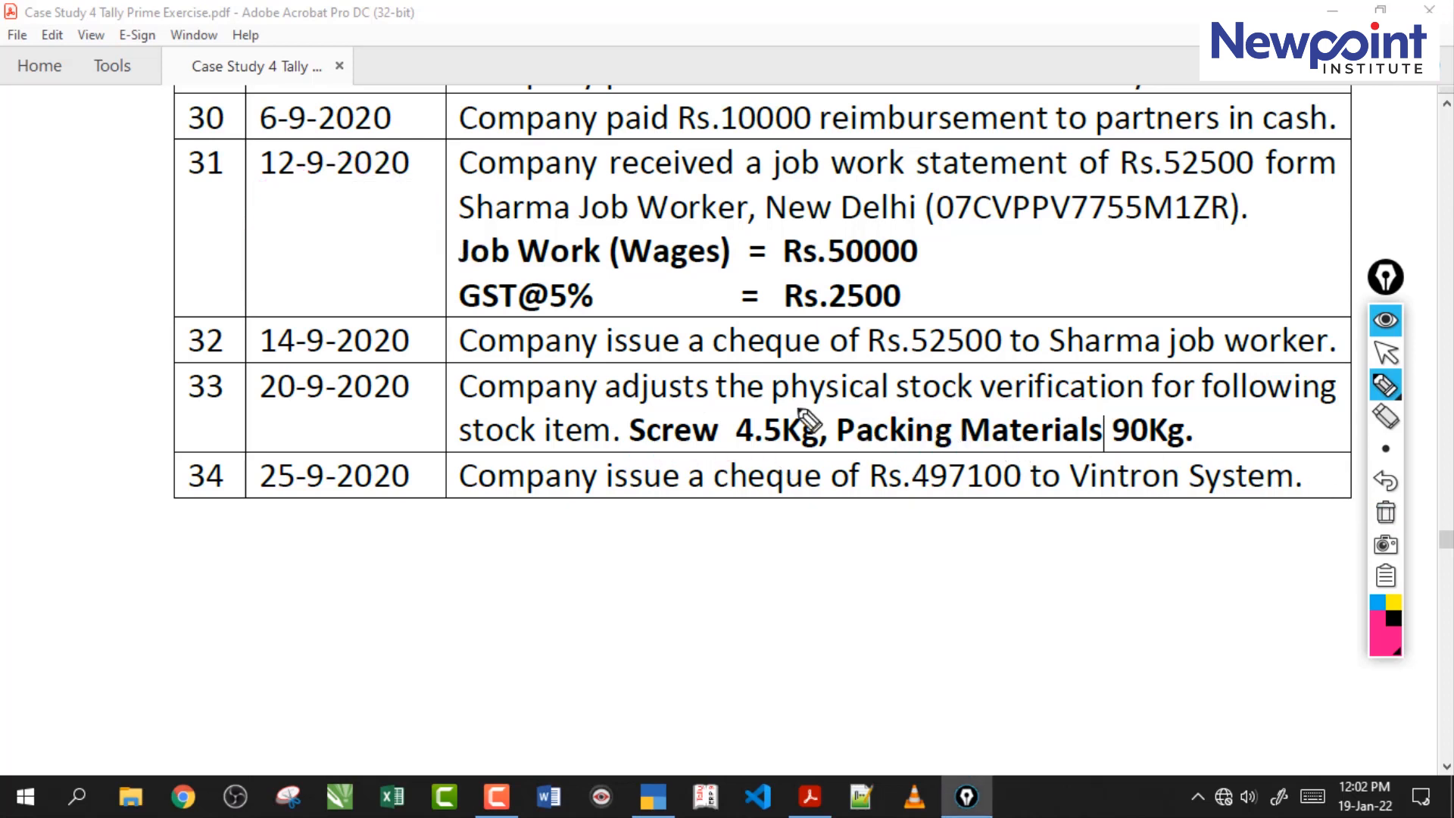
# Mark Screw and Packing Materials with underlines, arrows and circles, add a handwritten note below Screw, and wipe the annotations.
pyautogui.moveTo(644, 447); pyautogui.dragTo(709, 448)
pyautogui.moveTo(907, 450); pyautogui.dragTo(1002, 450)
pyautogui.moveTo(669, 457)
pyautogui.mouseDown()
pyautogui.moveTo(666, 519)
pyautogui.moveTo(716, 500)
pyautogui.mouseUp()
pyautogui.moveTo(922, 458); pyautogui.dragTo(935, 514)
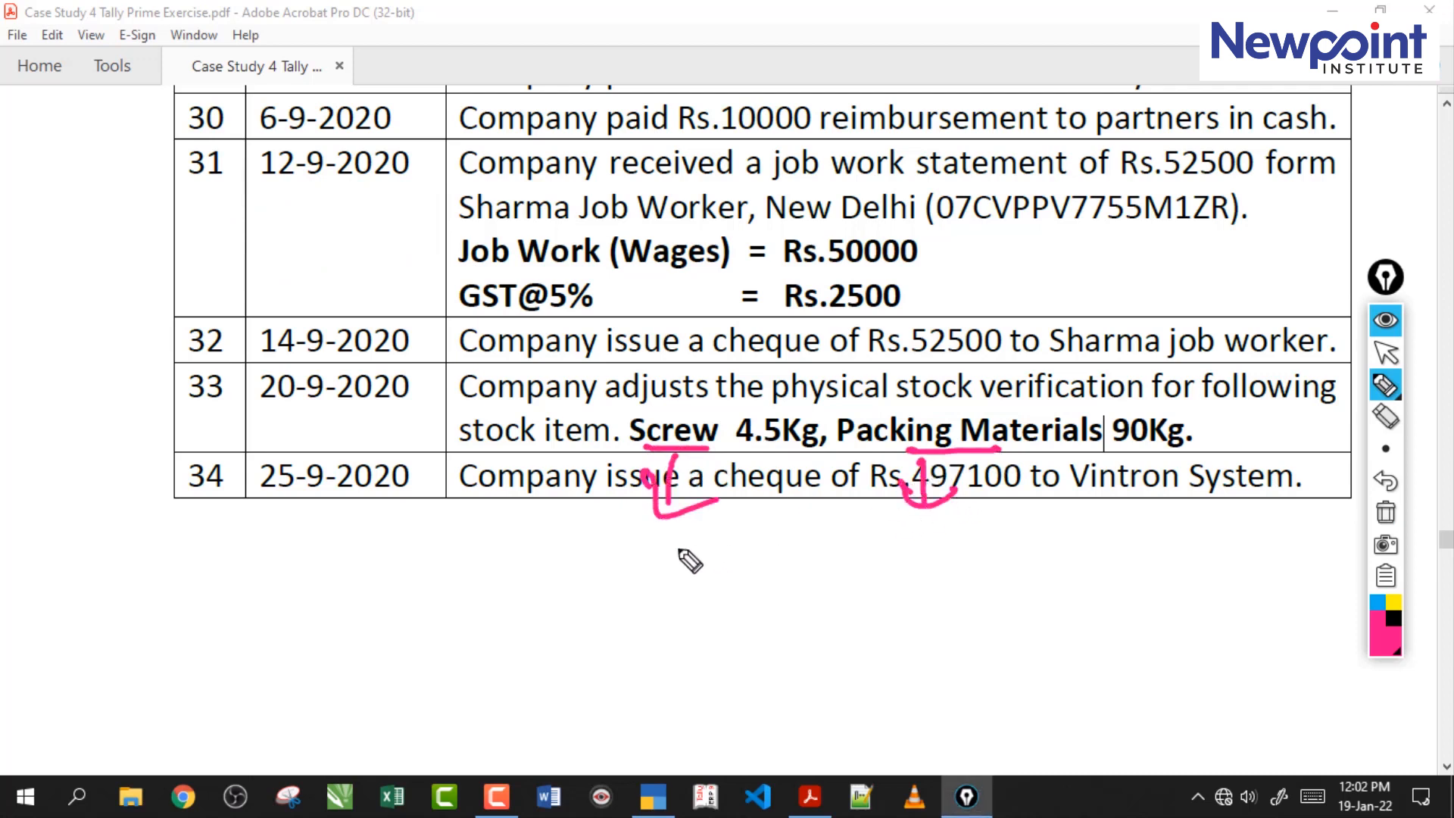
pyautogui.moveTo(632, 542)
pyautogui.mouseDown()
pyautogui.moveTo(692, 568)
pyautogui.moveTo(742, 546)
pyautogui.mouseUp()
pyautogui.moveTo(609, 606); pyautogui.dragTo(741, 564)
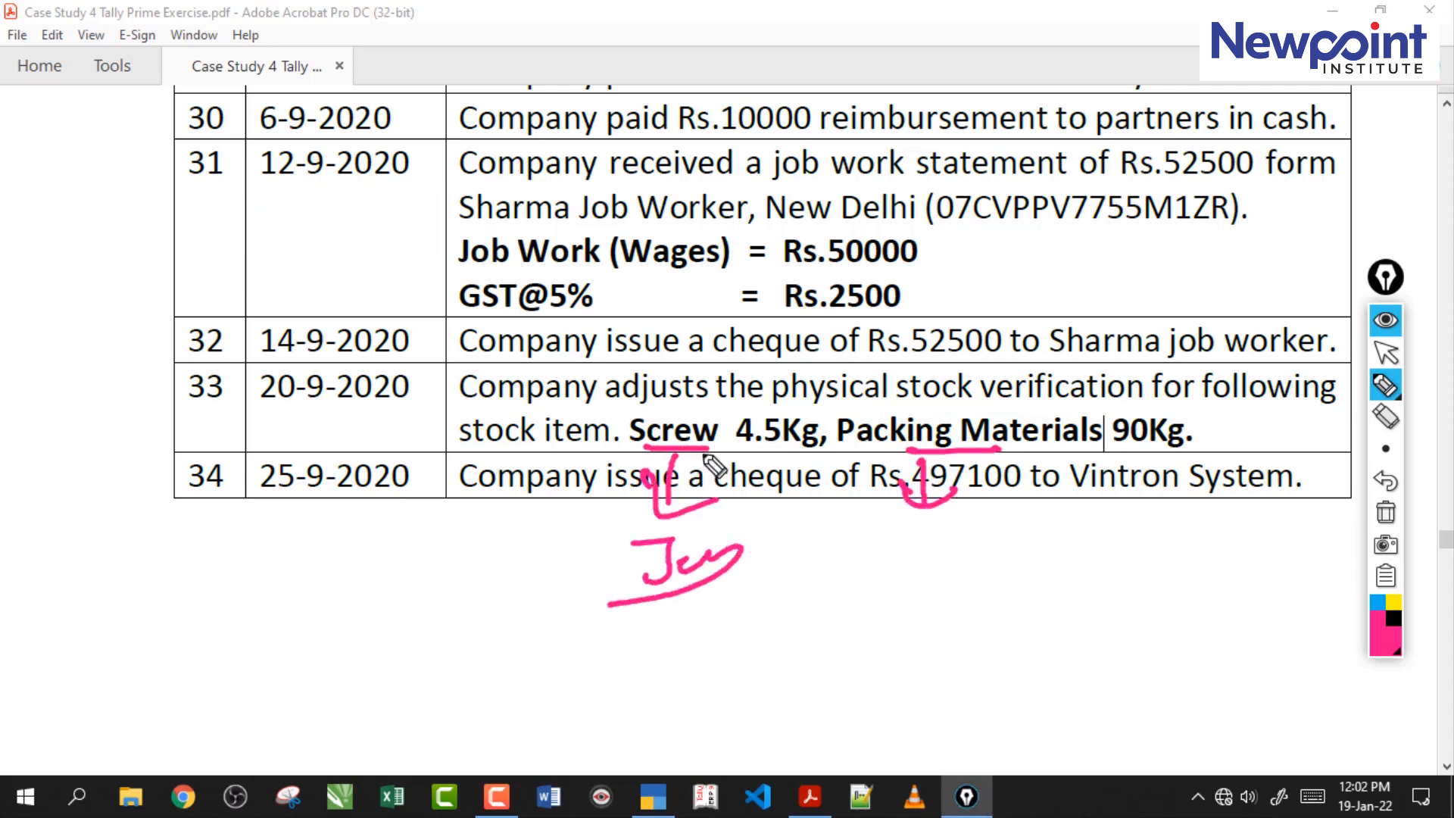
pyautogui.moveTo(706, 453)
pyautogui.mouseDown()
pyautogui.moveTo(623, 448)
pyautogui.moveTo(684, 453)
pyautogui.mouseUp()
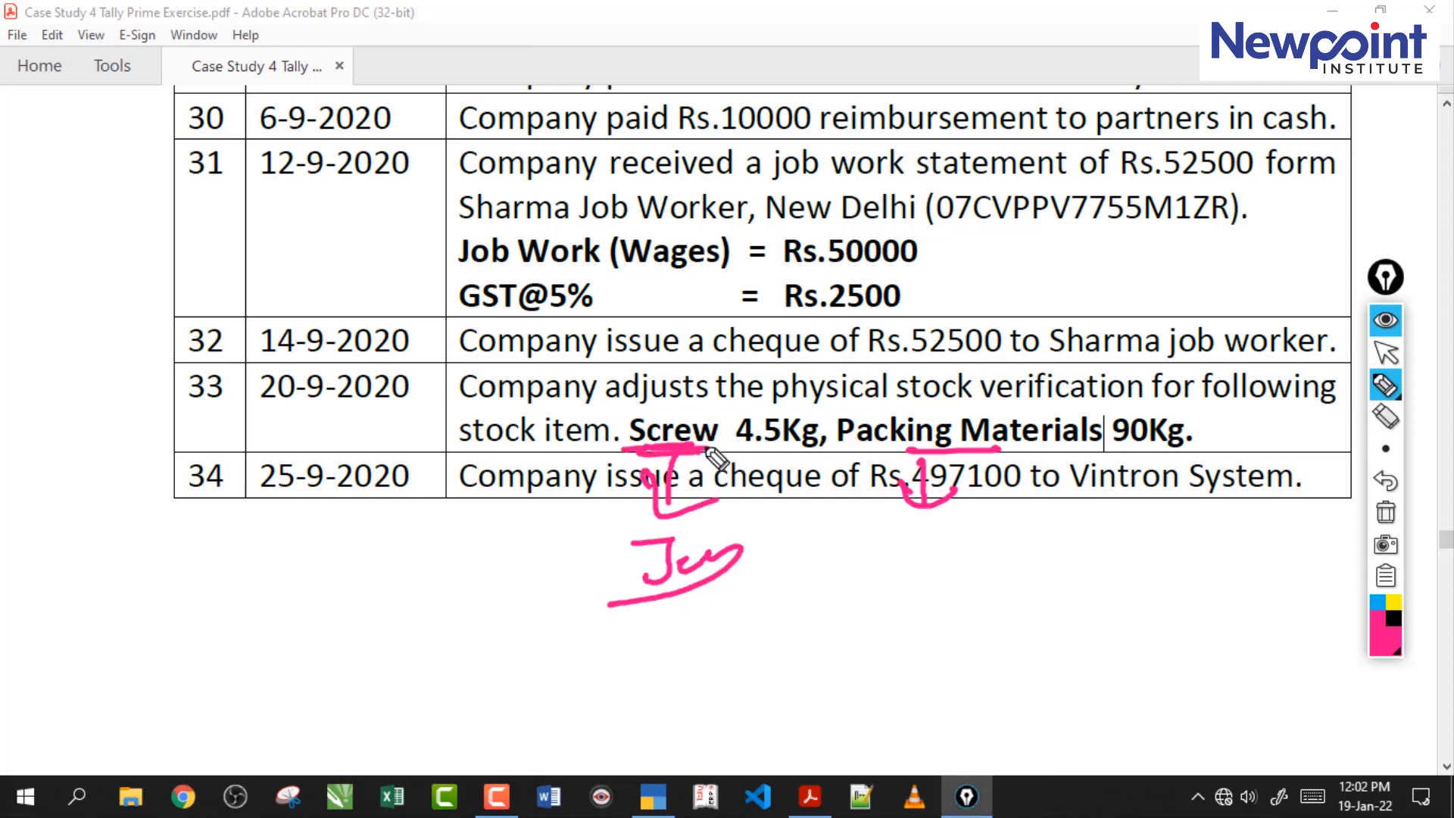
pyautogui.moveTo(632, 445); pyautogui.dragTo(750, 447)
pyautogui.moveTo(856, 449)
pyautogui.mouseDown()
pyautogui.moveTo(909, 405)
pyautogui.moveTo(935, 464)
pyautogui.mouseUp()
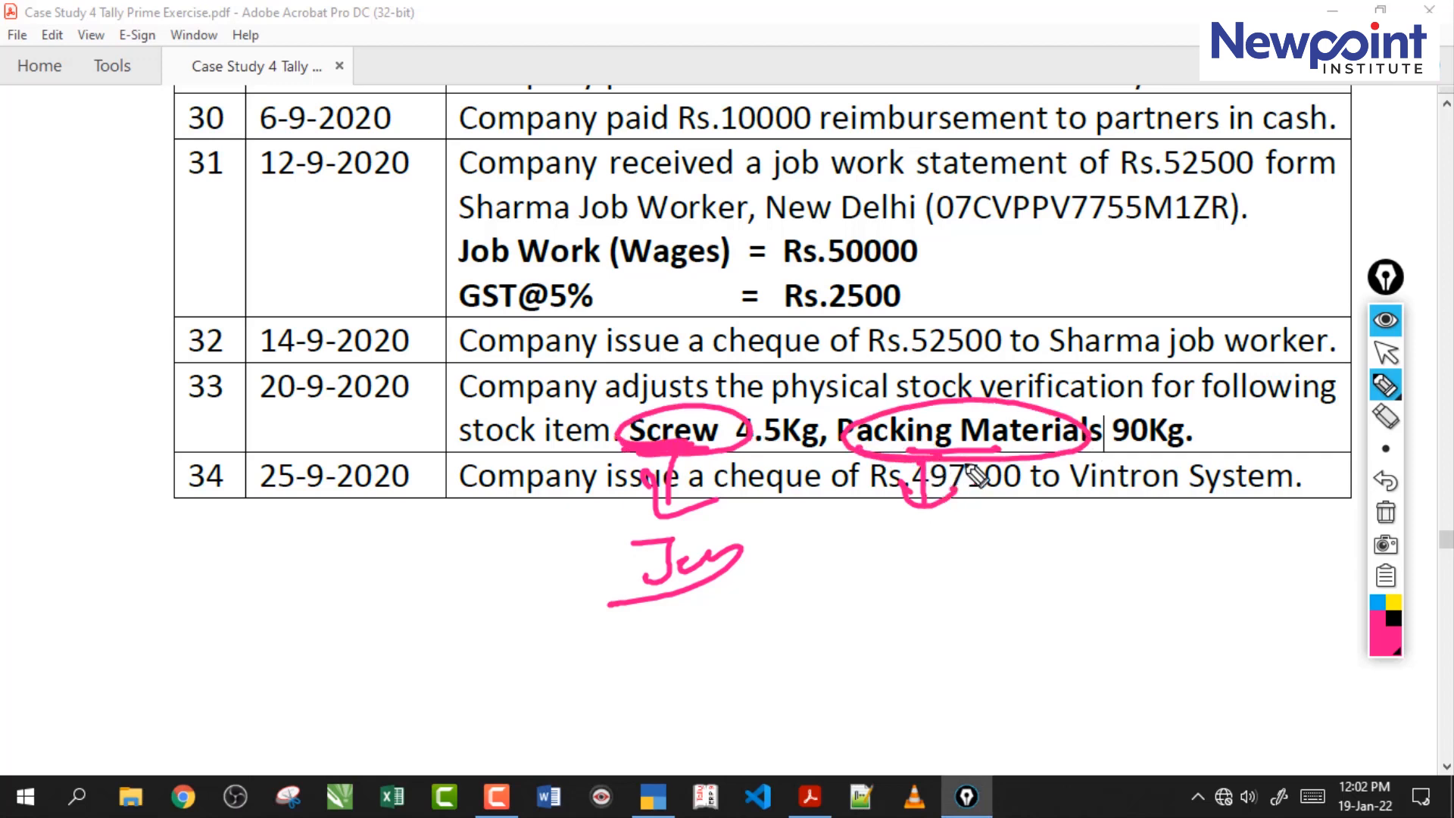
pyautogui.click(1386, 512)
# Underline Screw and Packing Materials again, and handwrite a circled S and a circled note over transaction 31.
pyautogui.moveTo(645, 453); pyautogui.dragTo(765, 450)
pyautogui.moveTo(885, 452); pyautogui.dragTo(1070, 449)
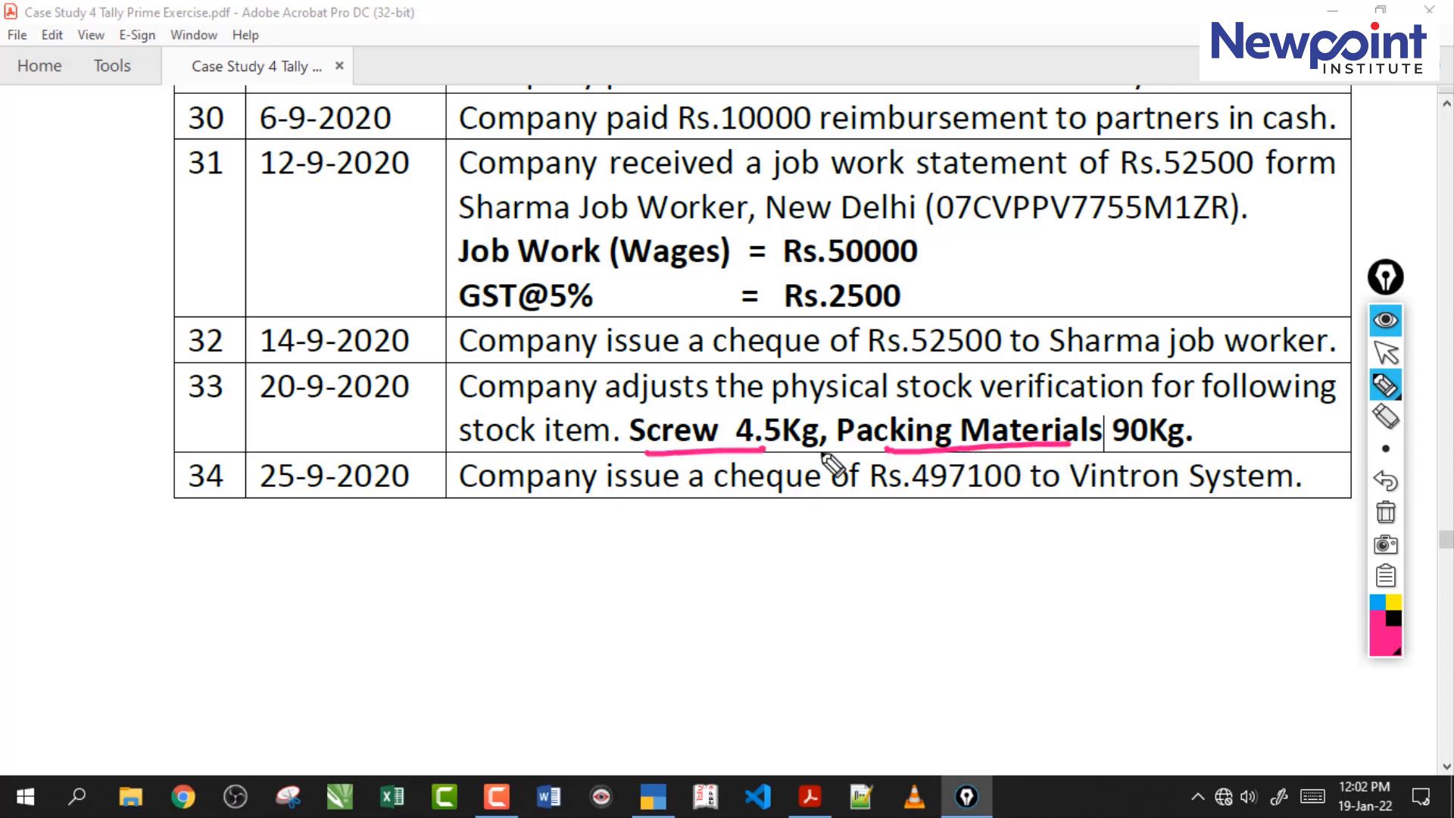
pyautogui.moveTo(951, 457); pyautogui.dragTo(1061, 465)
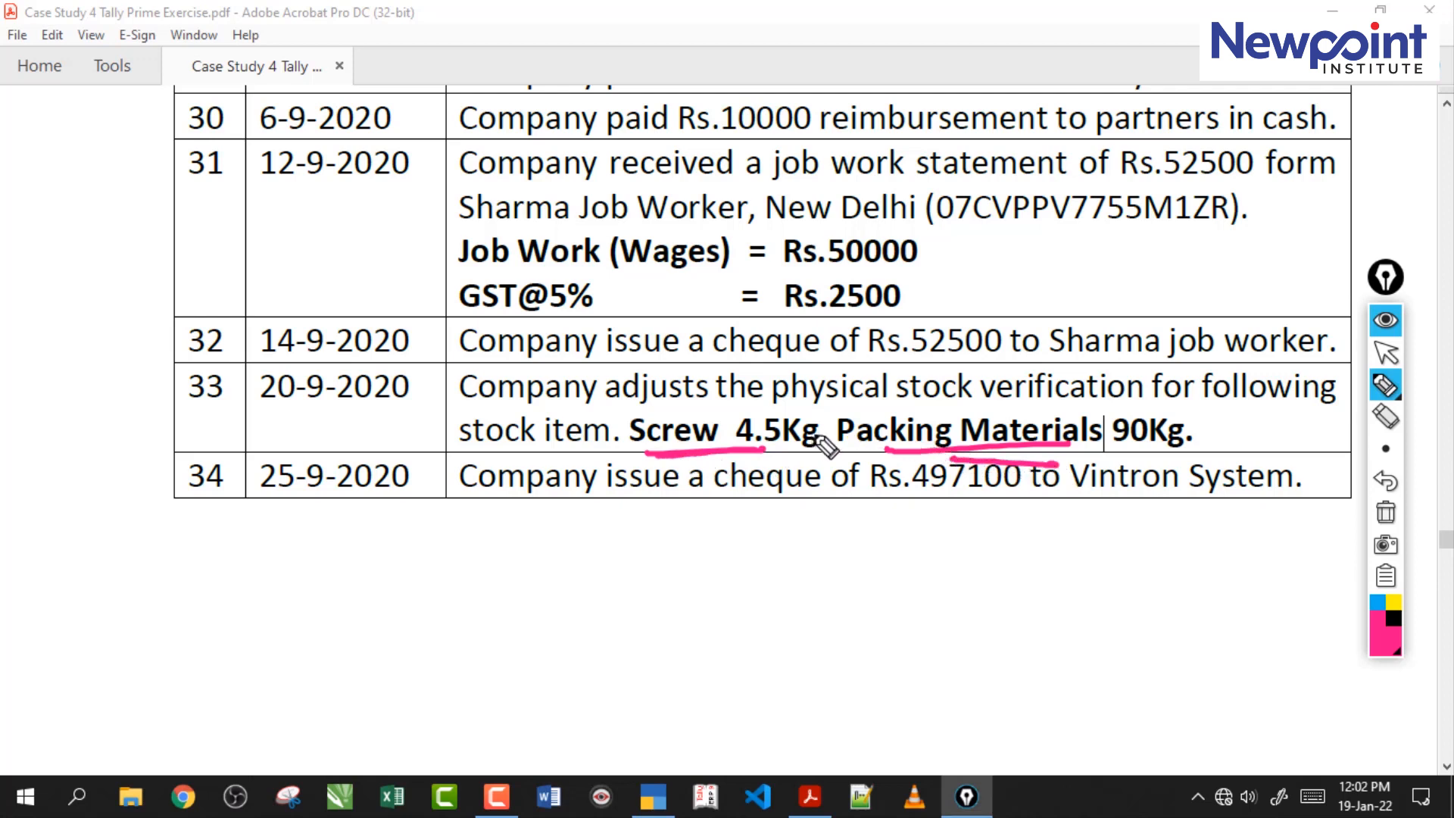
pyautogui.moveTo(424, 211); pyautogui.dragTo(381, 269)
pyautogui.moveTo(765, 183); pyautogui.dragTo(763, 233)
pyautogui.moveTo(772, 199)
pyautogui.mouseDown()
pyautogui.moveTo(790, 217)
pyautogui.moveTo(877, 194)
pyautogui.moveTo(951, 202)
pyautogui.mouseUp()
pyautogui.moveTo(464, 166); pyautogui.dragTo(318, 290)
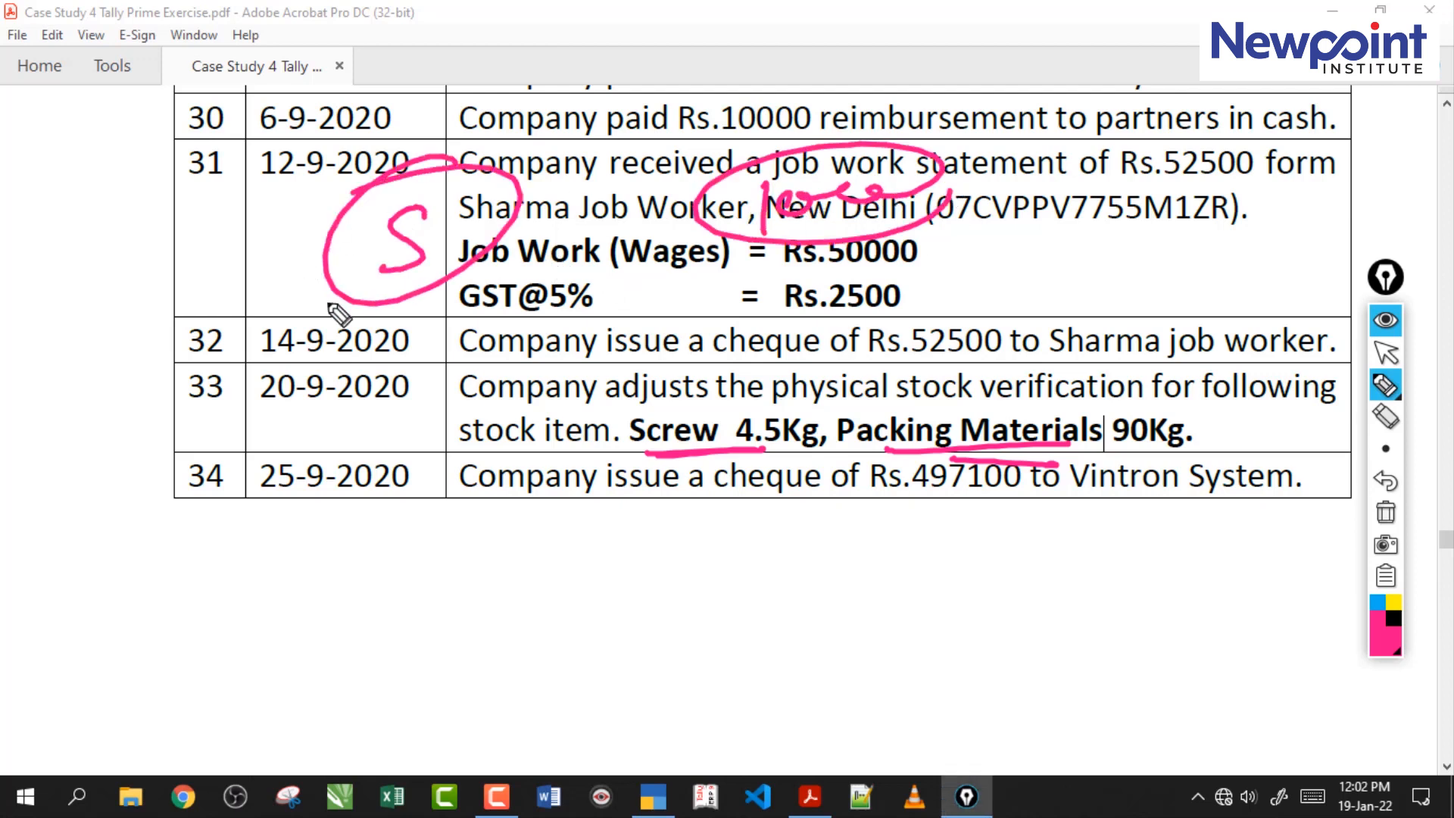
# Underline transaction 33's item details and "physical stock verification", clear the pen marks and return to the normal pointer.
pyautogui.moveTo(648, 454); pyautogui.dragTo(791, 451)
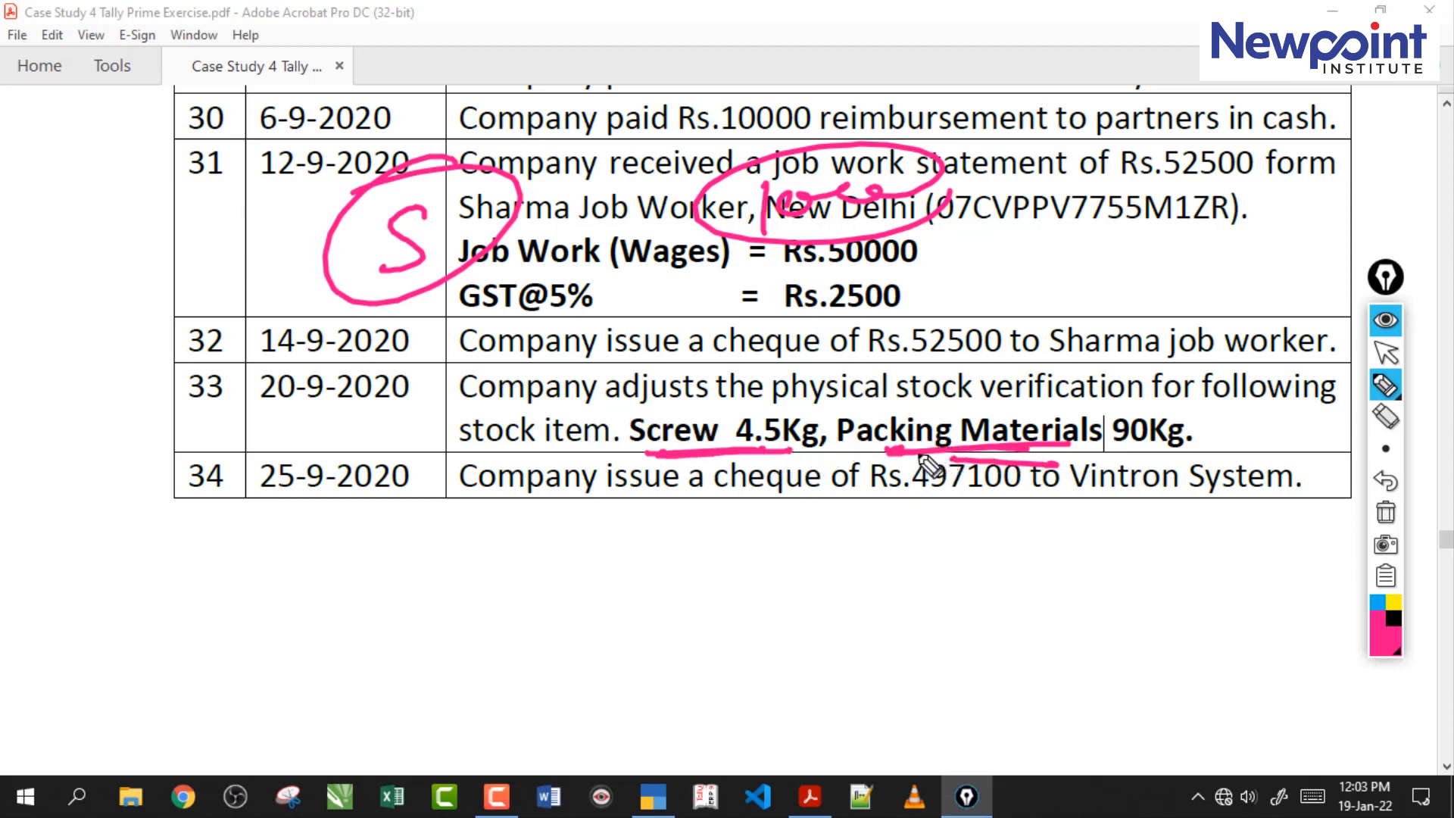
pyautogui.moveTo(818, 410); pyautogui.dragTo(1057, 410)
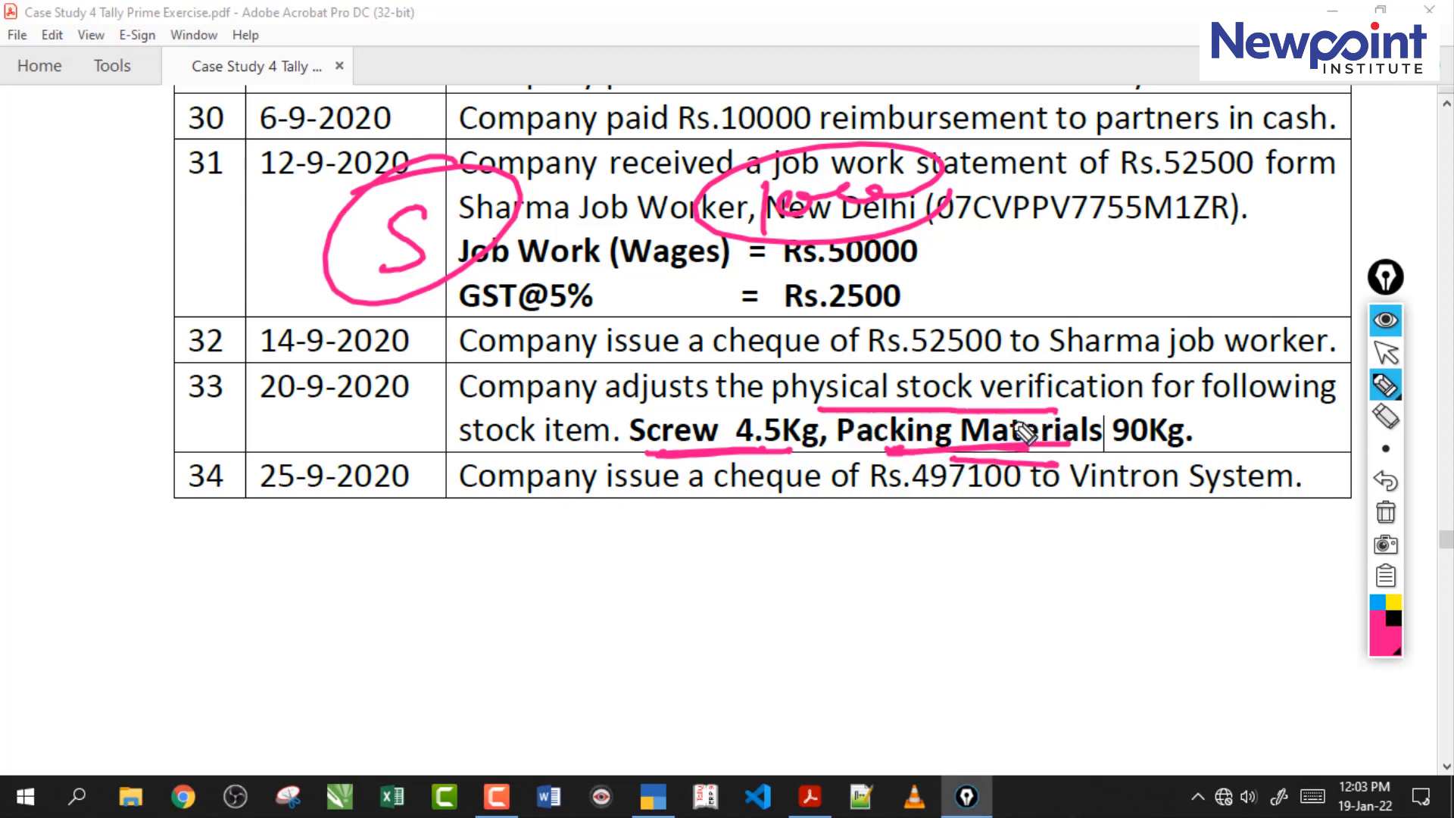
pyautogui.moveTo(762, 453); pyautogui.dragTo(835, 450)
pyautogui.moveTo(454, 441); pyautogui.dragTo(714, 444)
pyautogui.click(1387, 512)
pyautogui.click(1386, 352)
pyautogui.click(1156, 429)
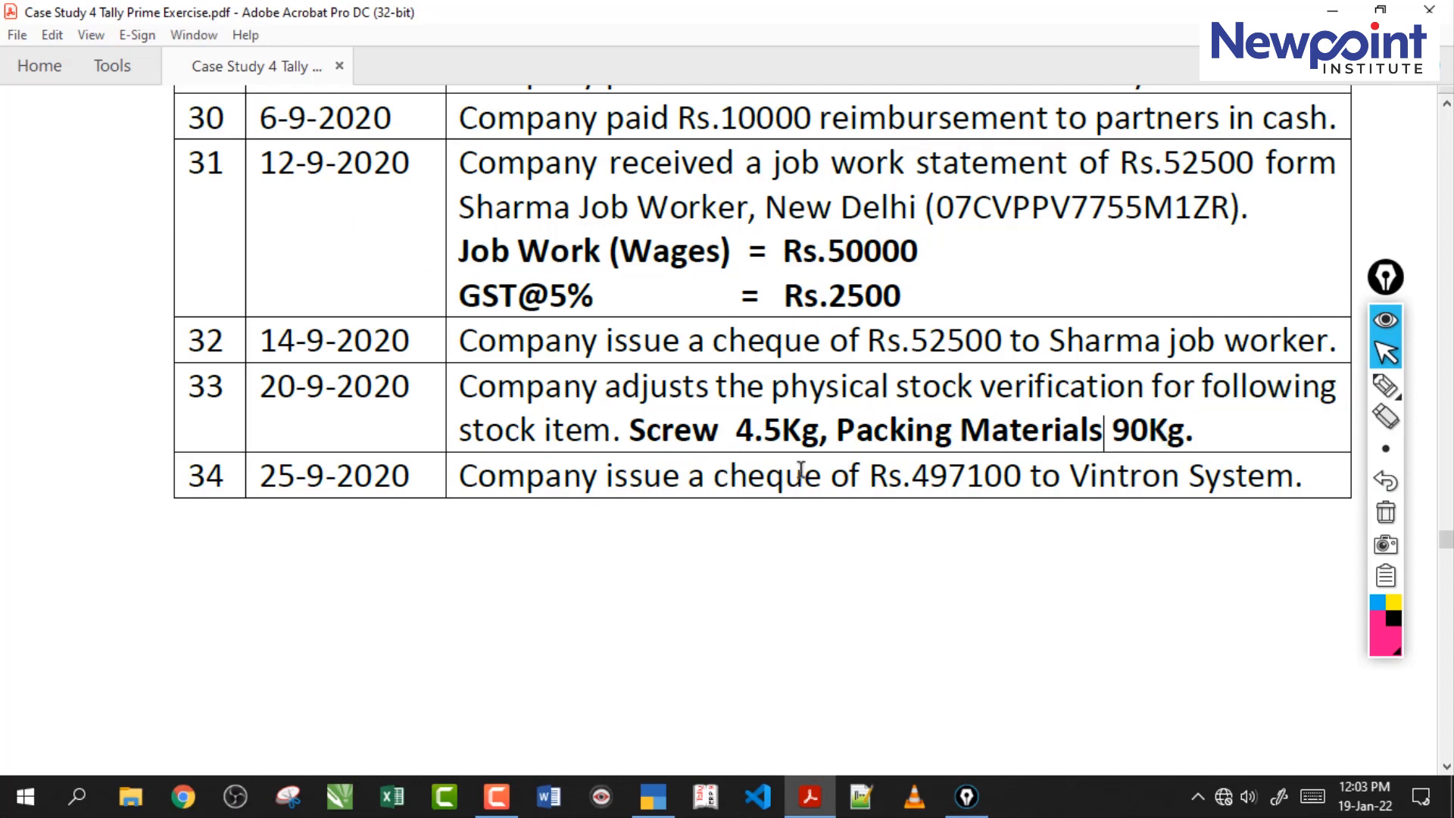
# Switch to TallyPrime and change the voucher type from Payment to Physical Stock, keeping the pen toolbar out of the way.
pyautogui.click(657, 796)
pyautogui.moveTo(1373, 292); pyautogui.dragTo(1251, 293)
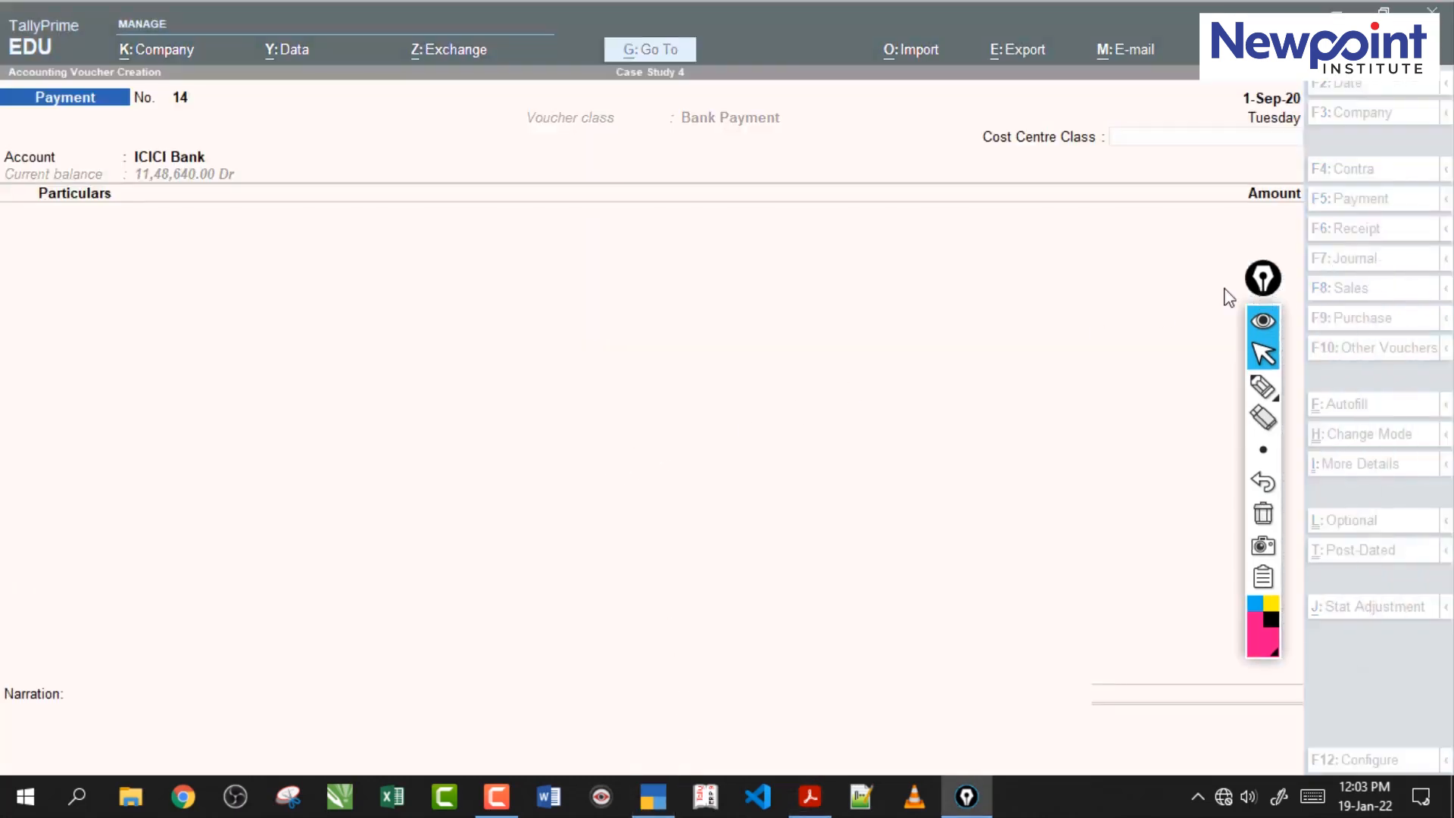
pyautogui.click(1381, 353)
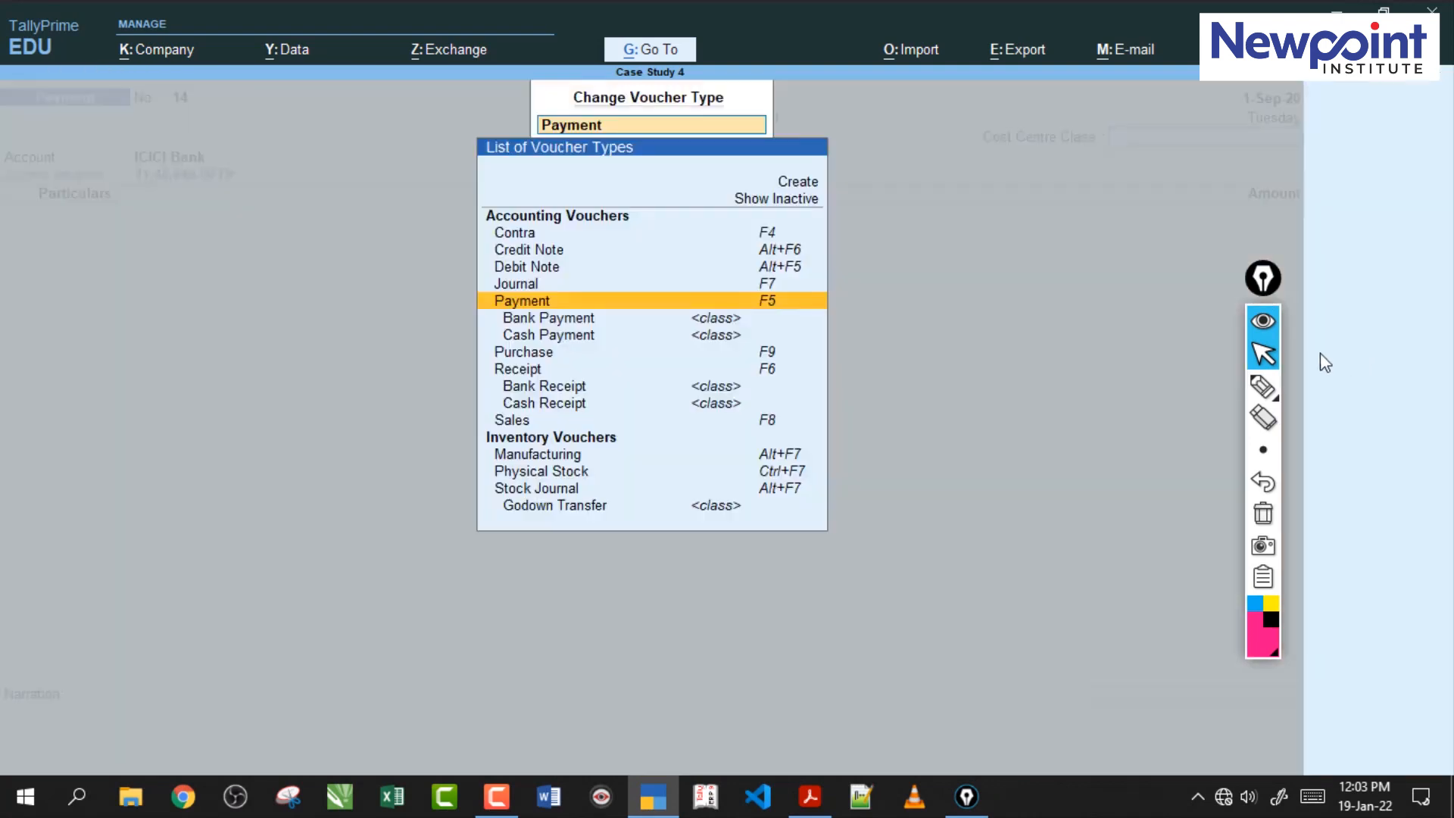
pyautogui.click(600, 481)
pyautogui.moveTo(1259, 278); pyautogui.dragTo(1372, 290)
# Set the cost centre class to Not Applicable, add Screw as the first item and look up its Job Work Godown location.
pyautogui.click(1164, 138)
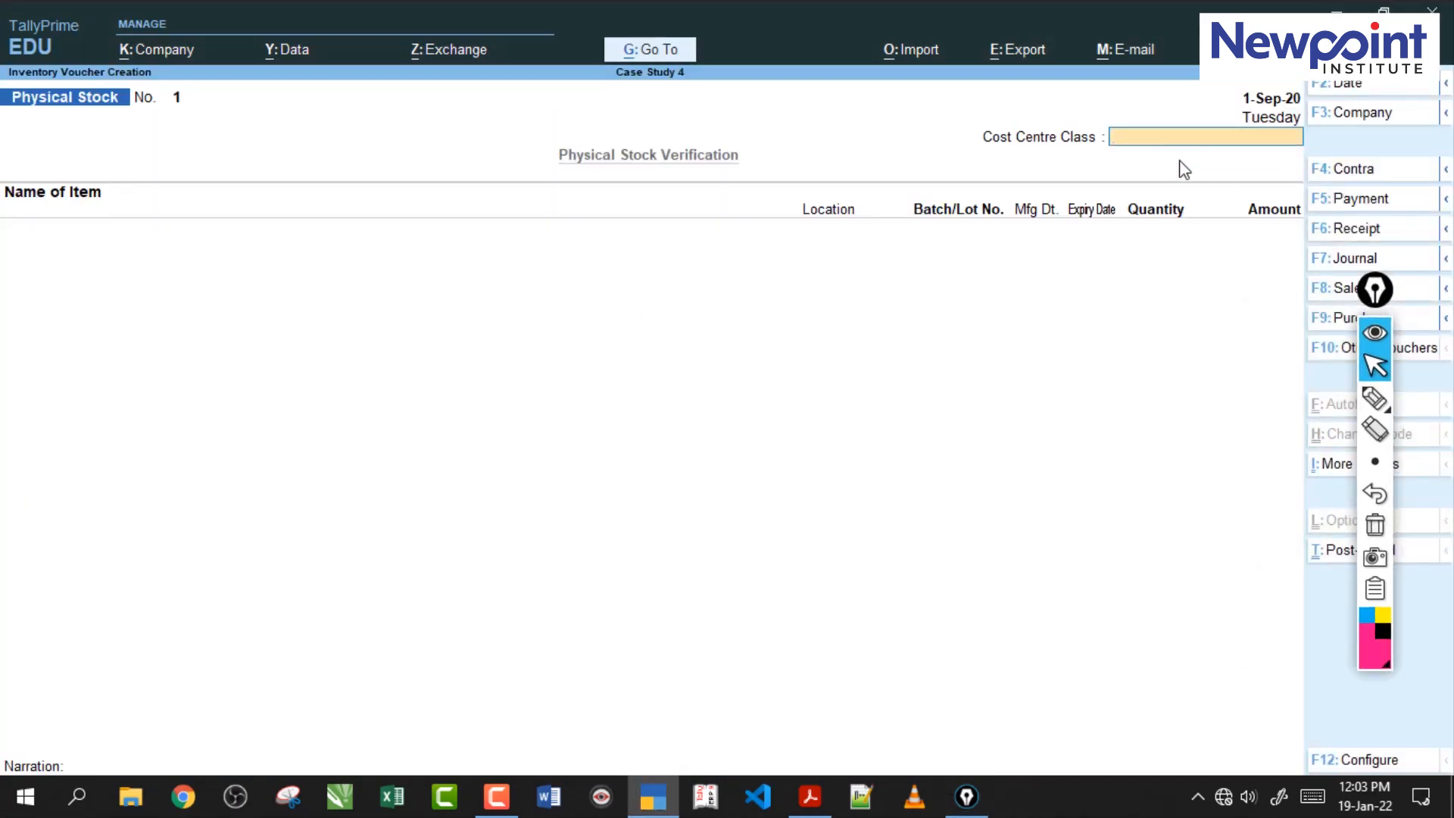
pyautogui.press('Return')
pyautogui.write('S')
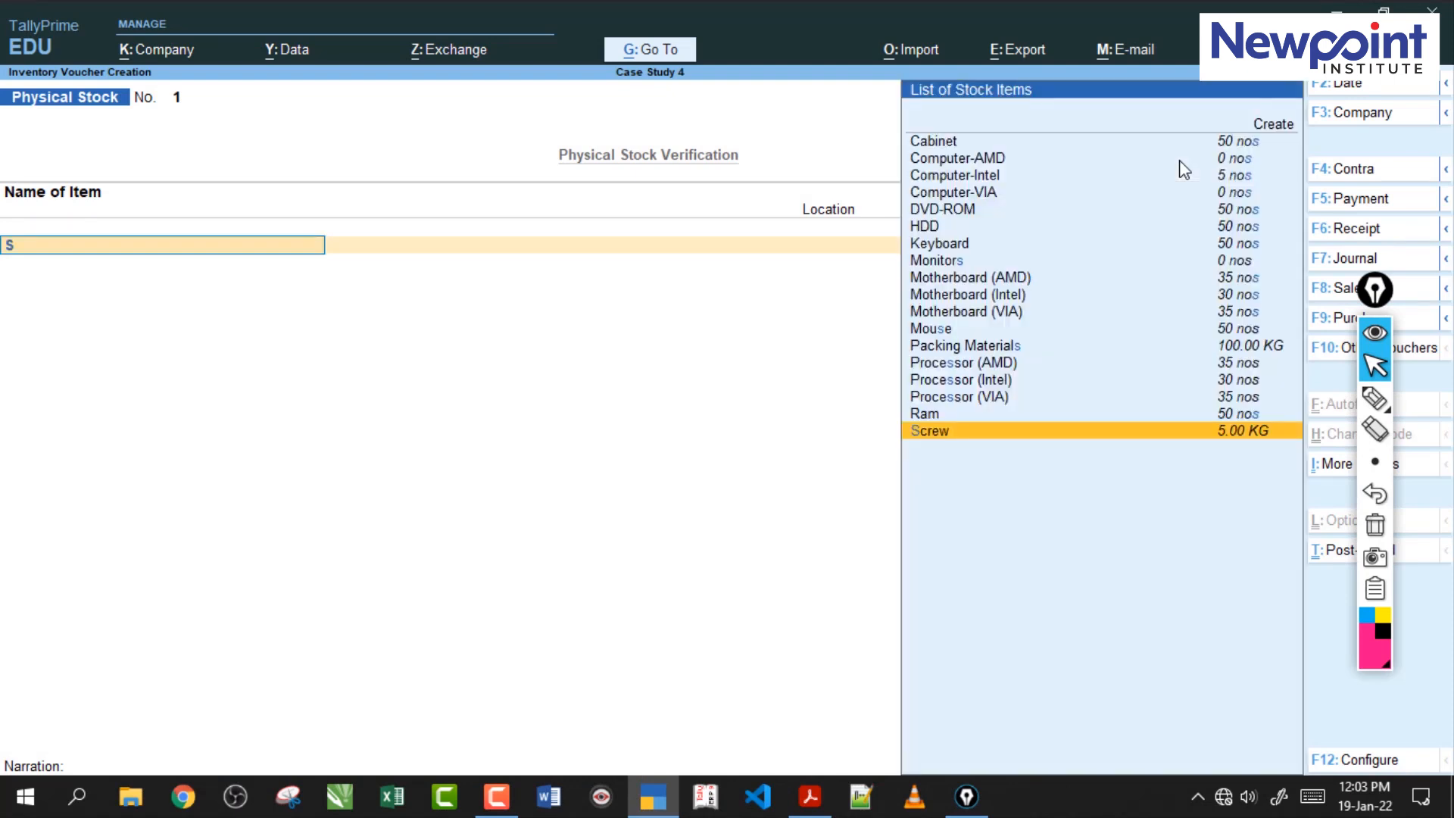
pyautogui.press('Return')
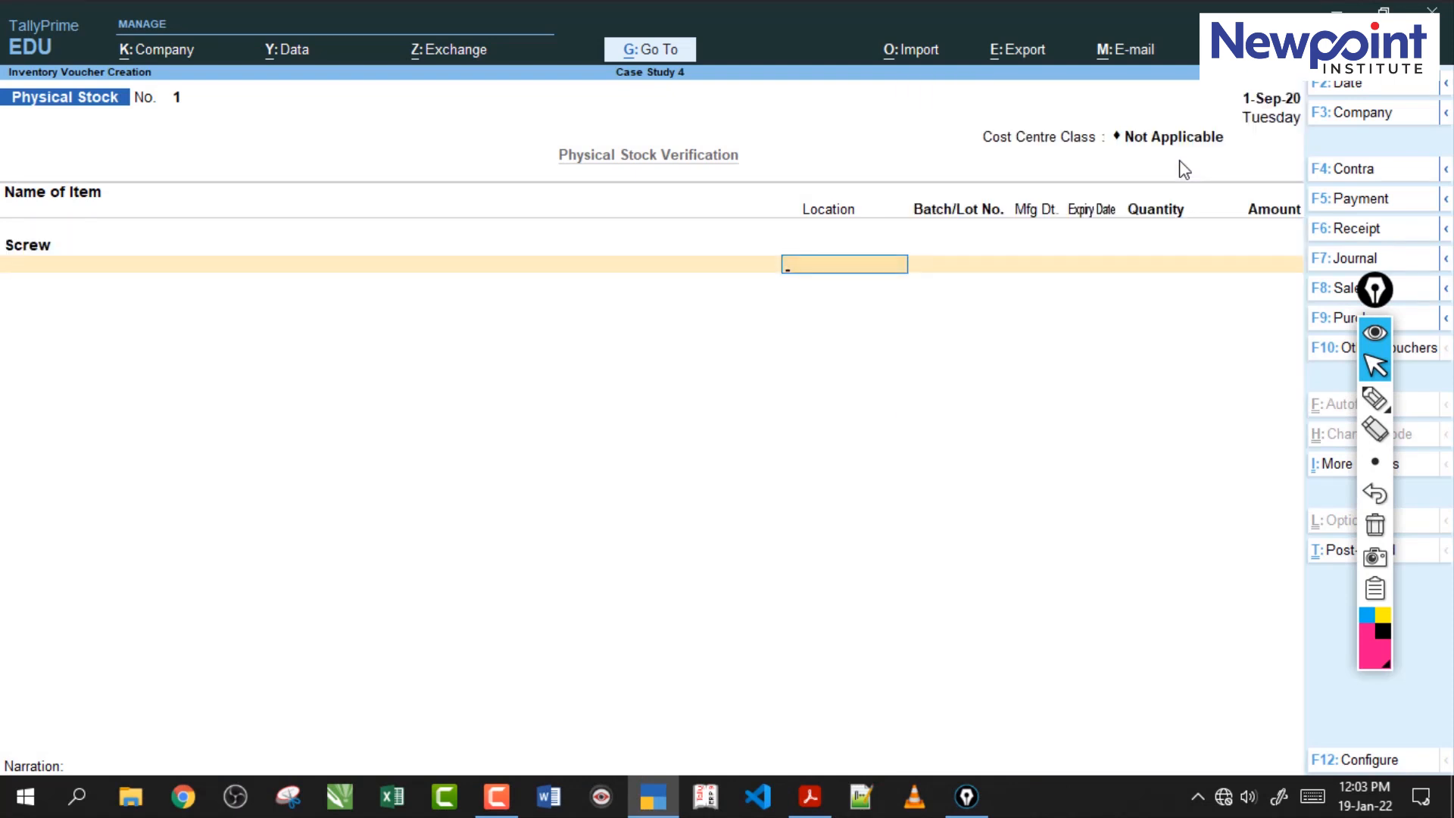
pyautogui.write('J')
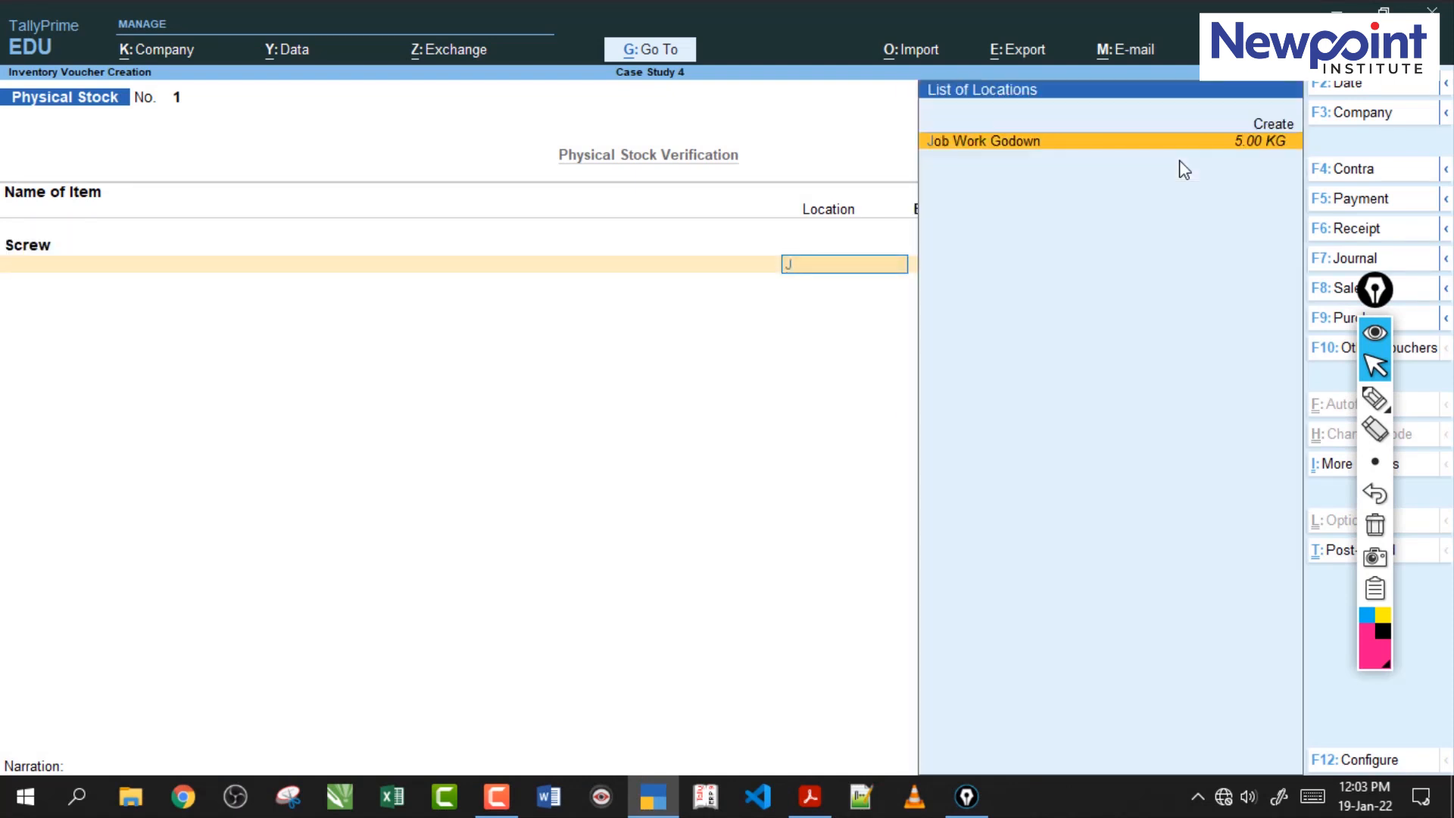
# Mark the Job Work Godown stock quantity and the Screw item with the screen pen, clear the marks and restore the pointer.
pyautogui.click(1375, 397)
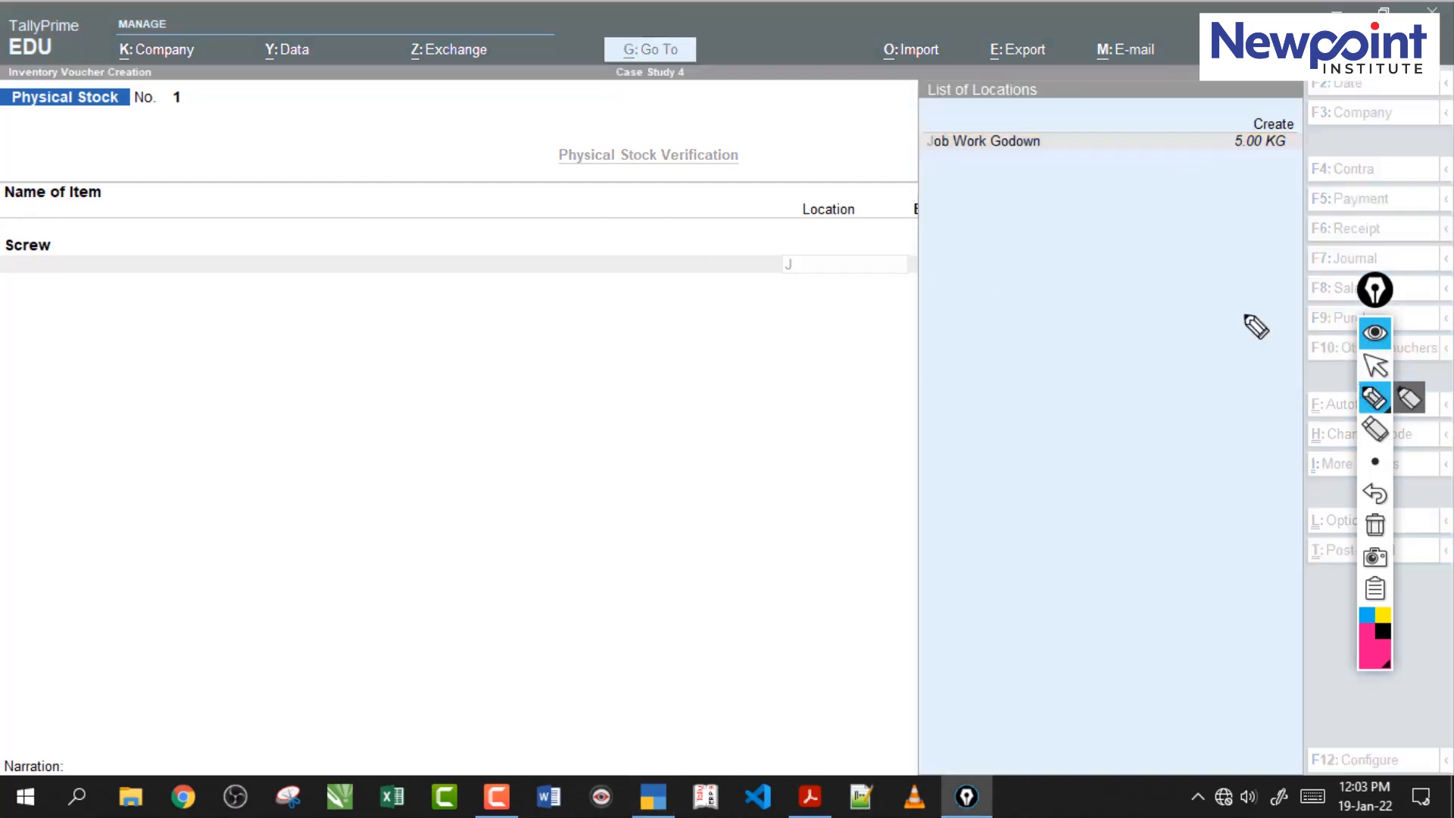
pyautogui.moveTo(973, 166)
pyautogui.mouseDown()
pyautogui.moveTo(1346, 151)
pyautogui.moveTo(1238, 173)
pyautogui.mouseUp()
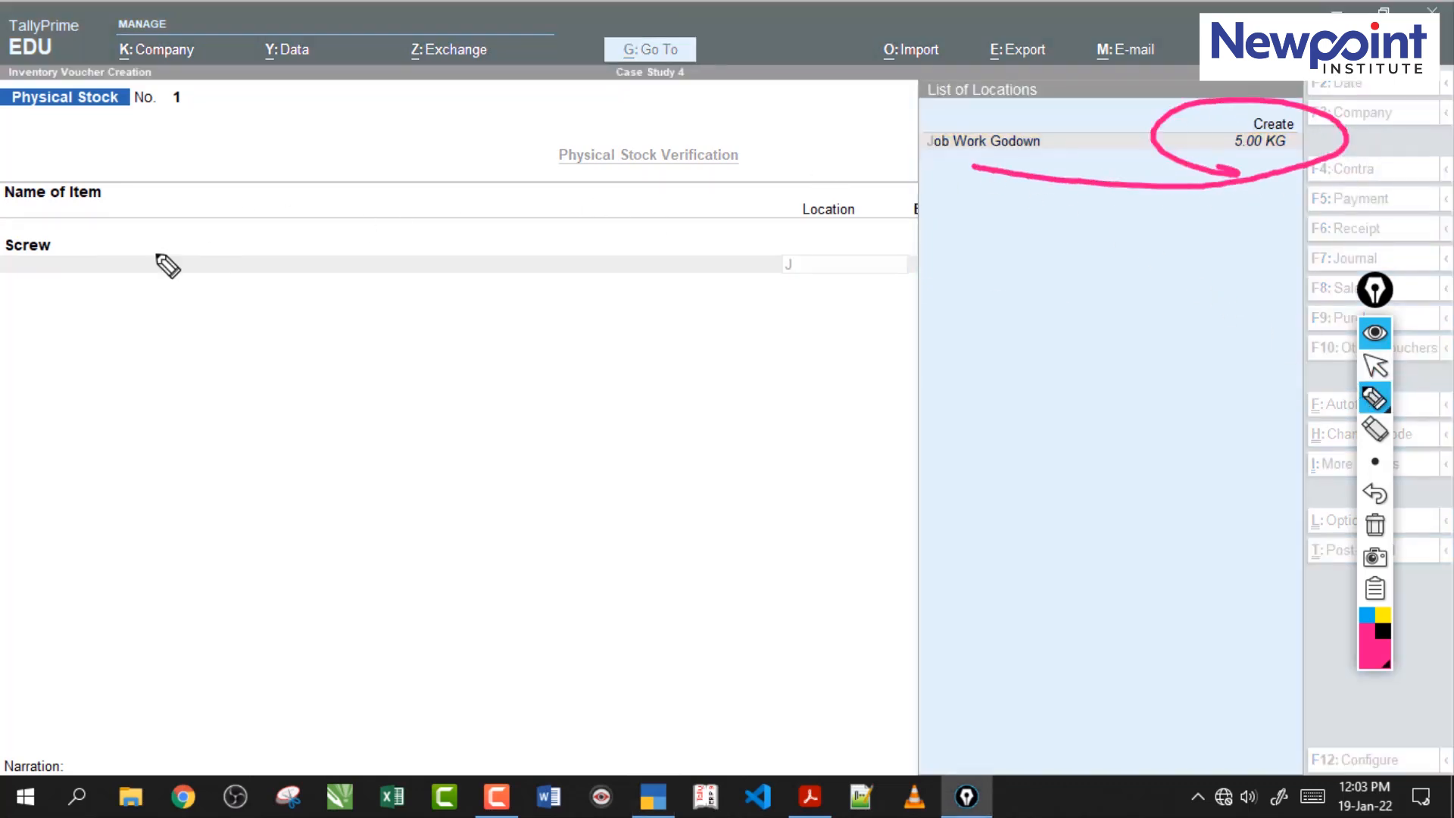
pyautogui.moveTo(35, 252); pyautogui.dragTo(320, 203)
pyautogui.click(1390, 527)
pyautogui.click(1376, 365)
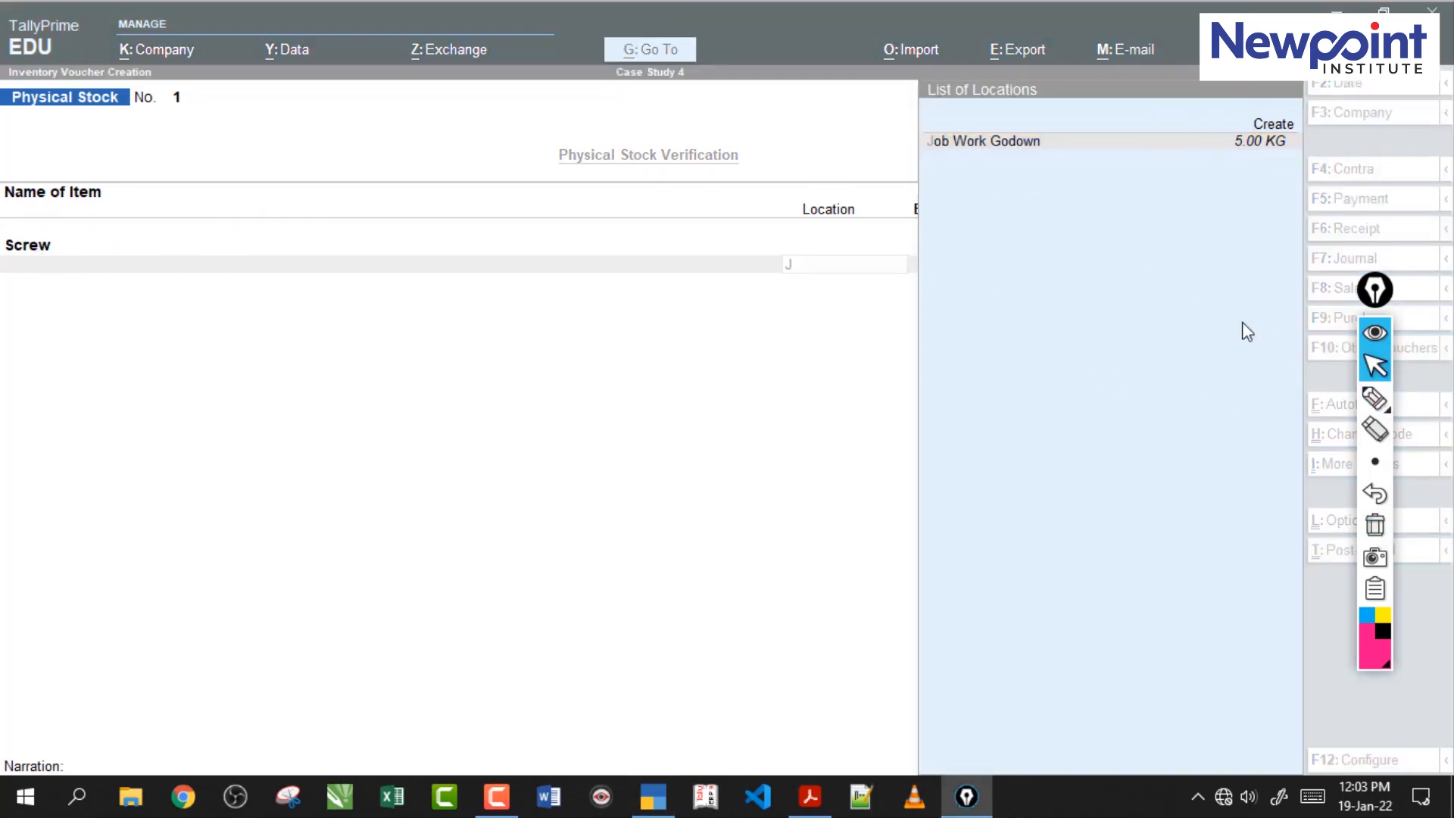
# Assign Screw to Job Work Godown with a physical quantity of 4.5 KG.
pyautogui.click(814, 269)
pyautogui.press('Return')
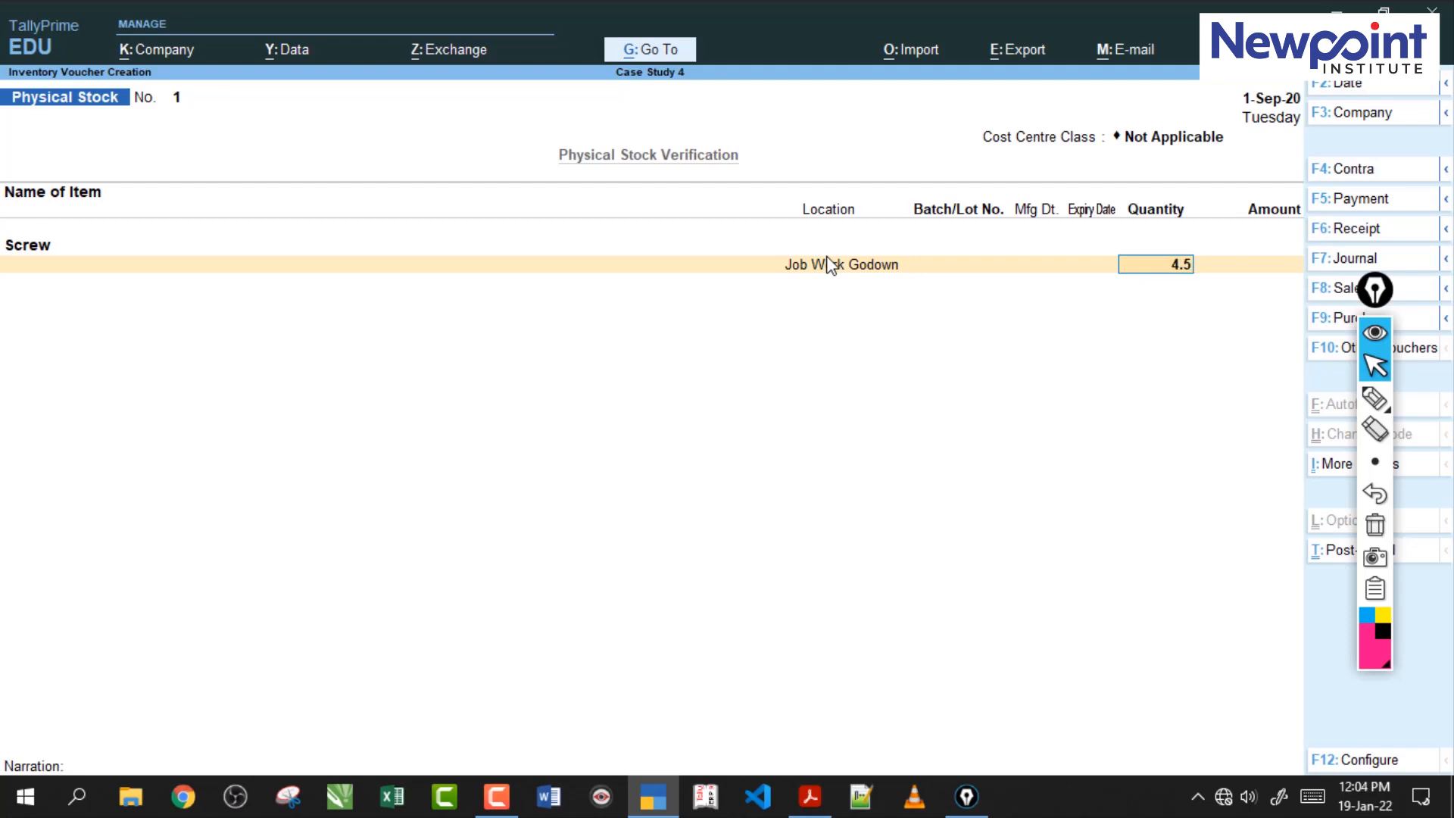
pyautogui.press('Return')
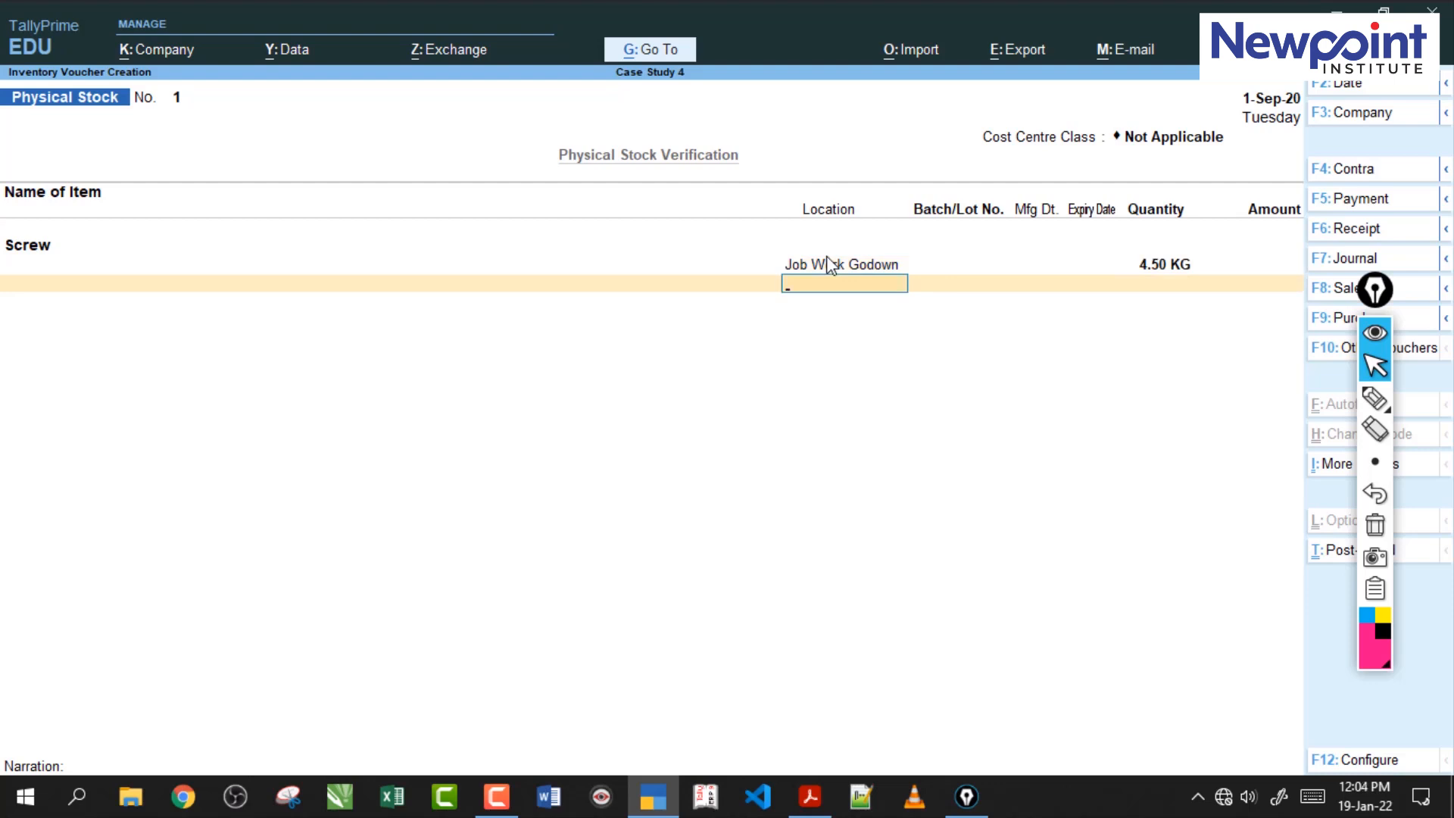
# Add Packing Materials as the second item, assigned to Job Work Godown with a physical quantity of 90 KG.
pyautogui.press('Return')
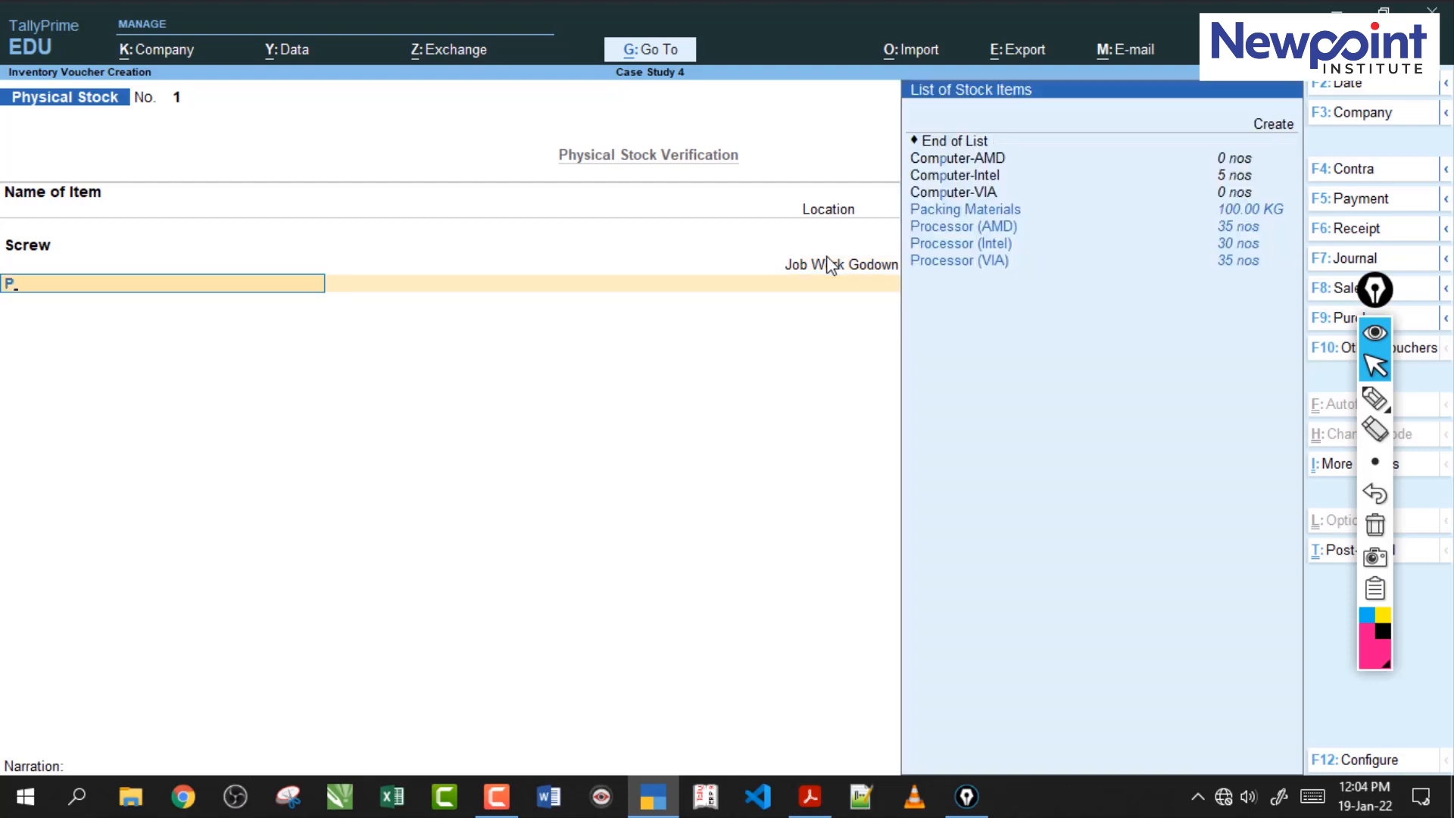
pyautogui.press('Return')
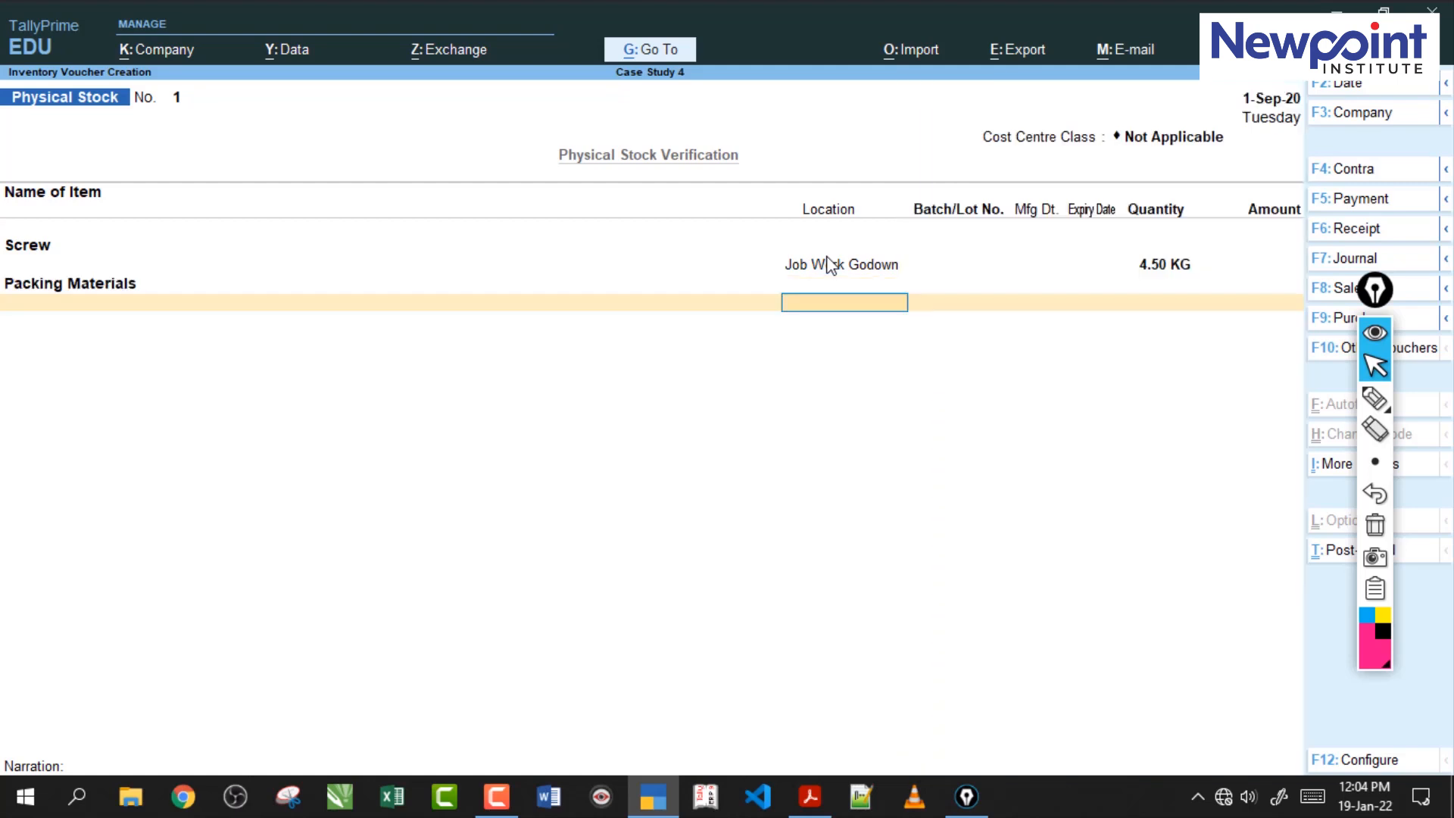
pyautogui.write('J')
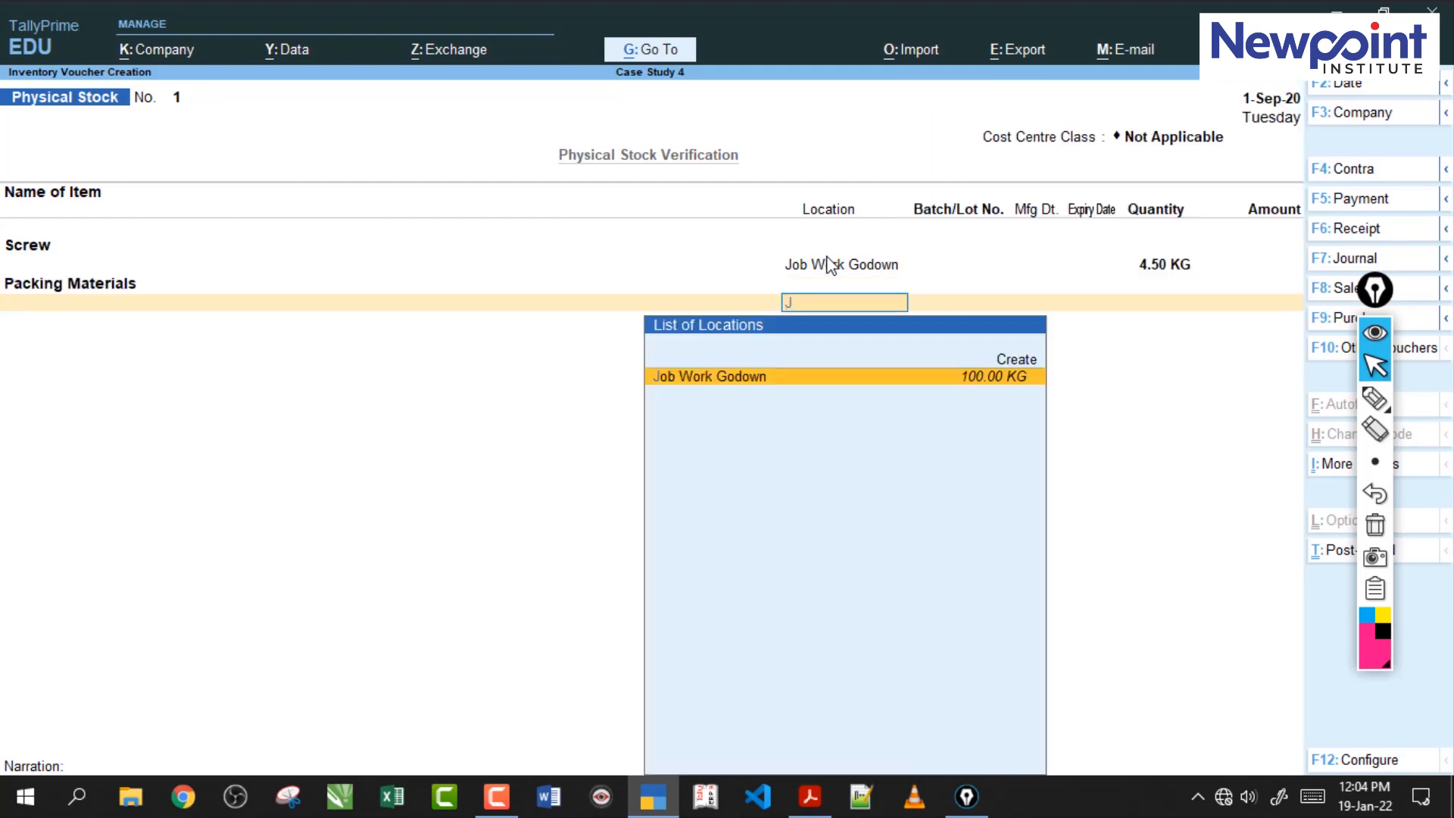
pyautogui.press('Return')
pyautogui.press('BackSpace')
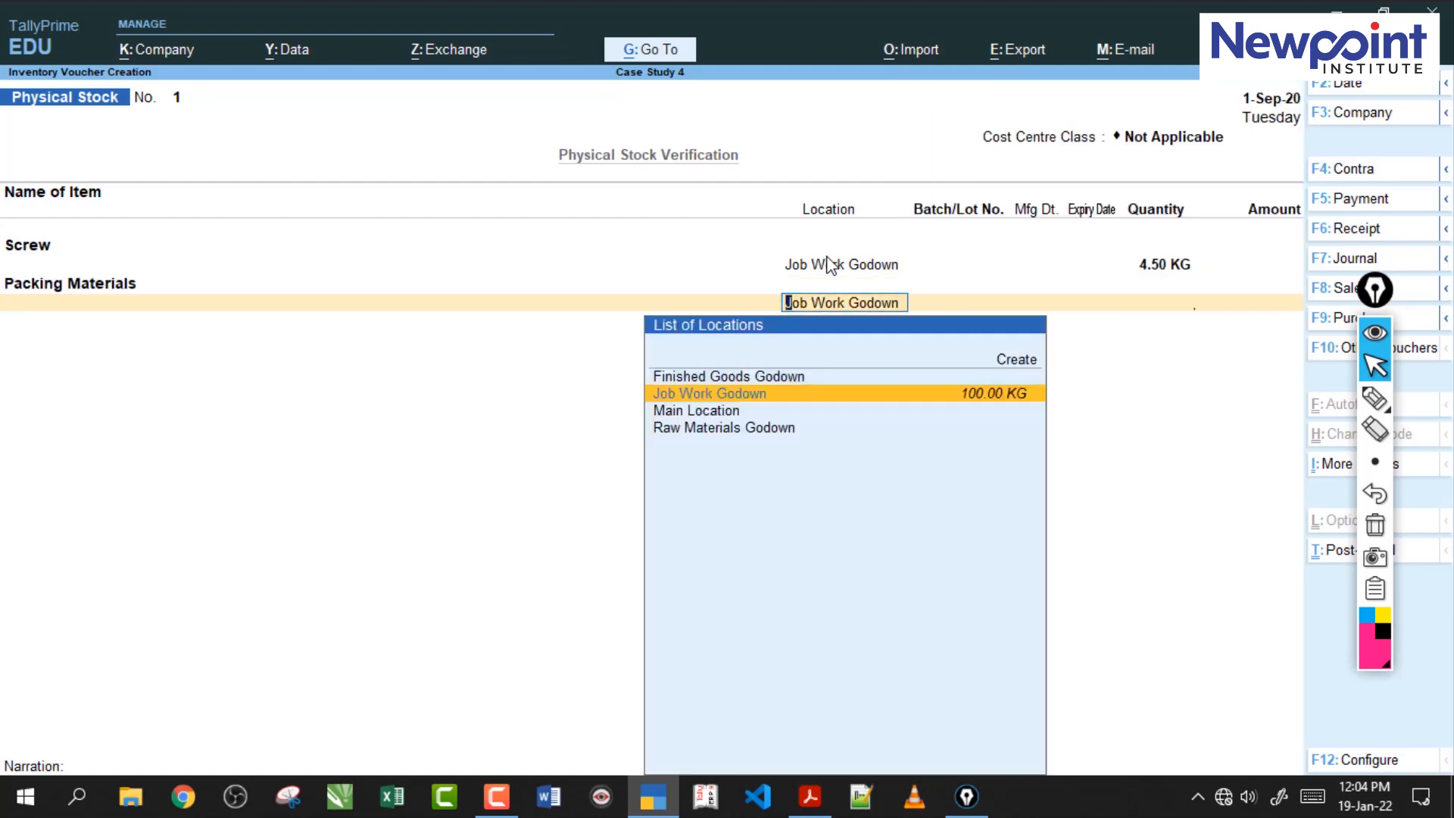
pyautogui.click(812, 401)
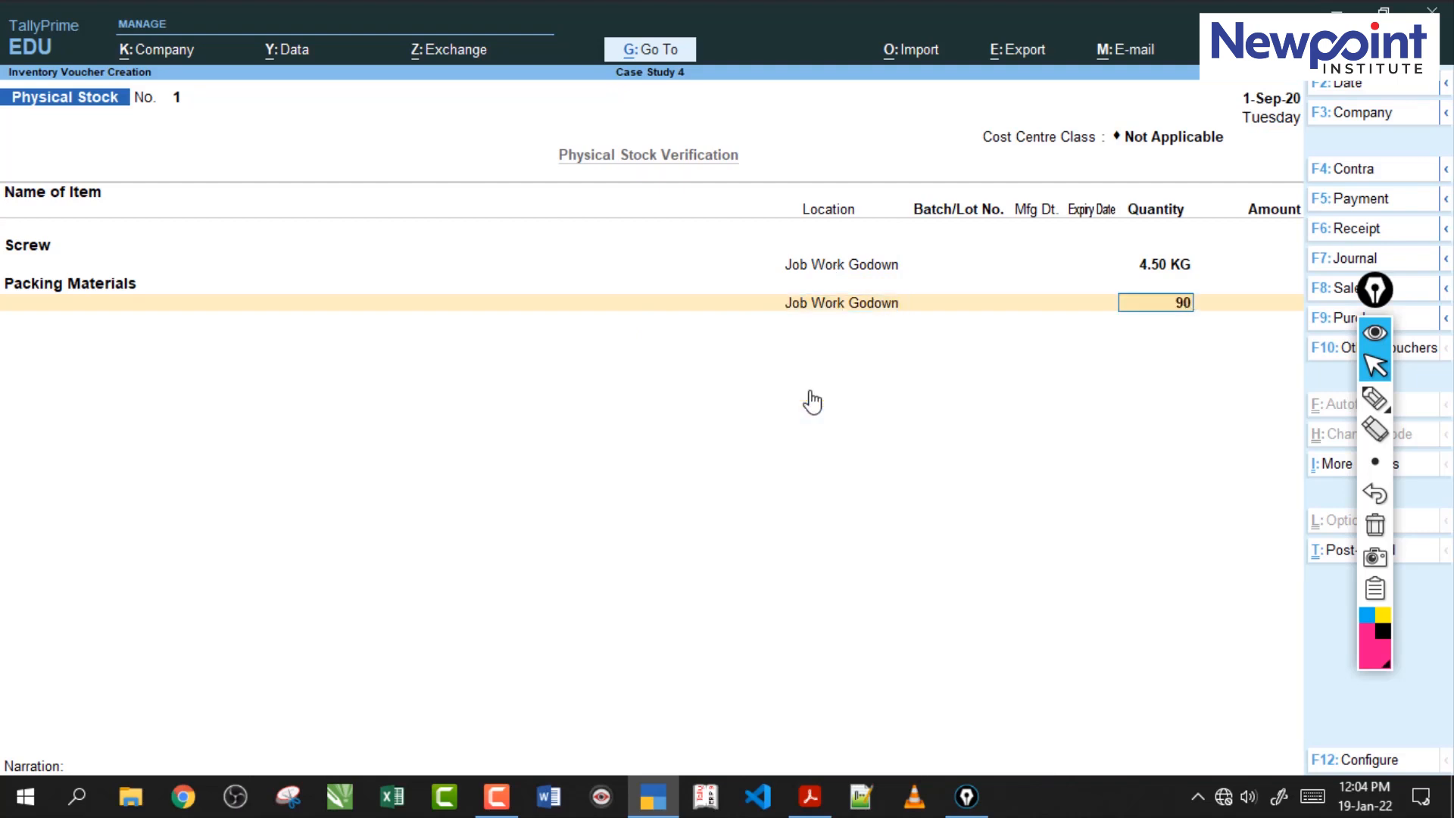
pyautogui.press('Return')
pyautogui.press('Return')
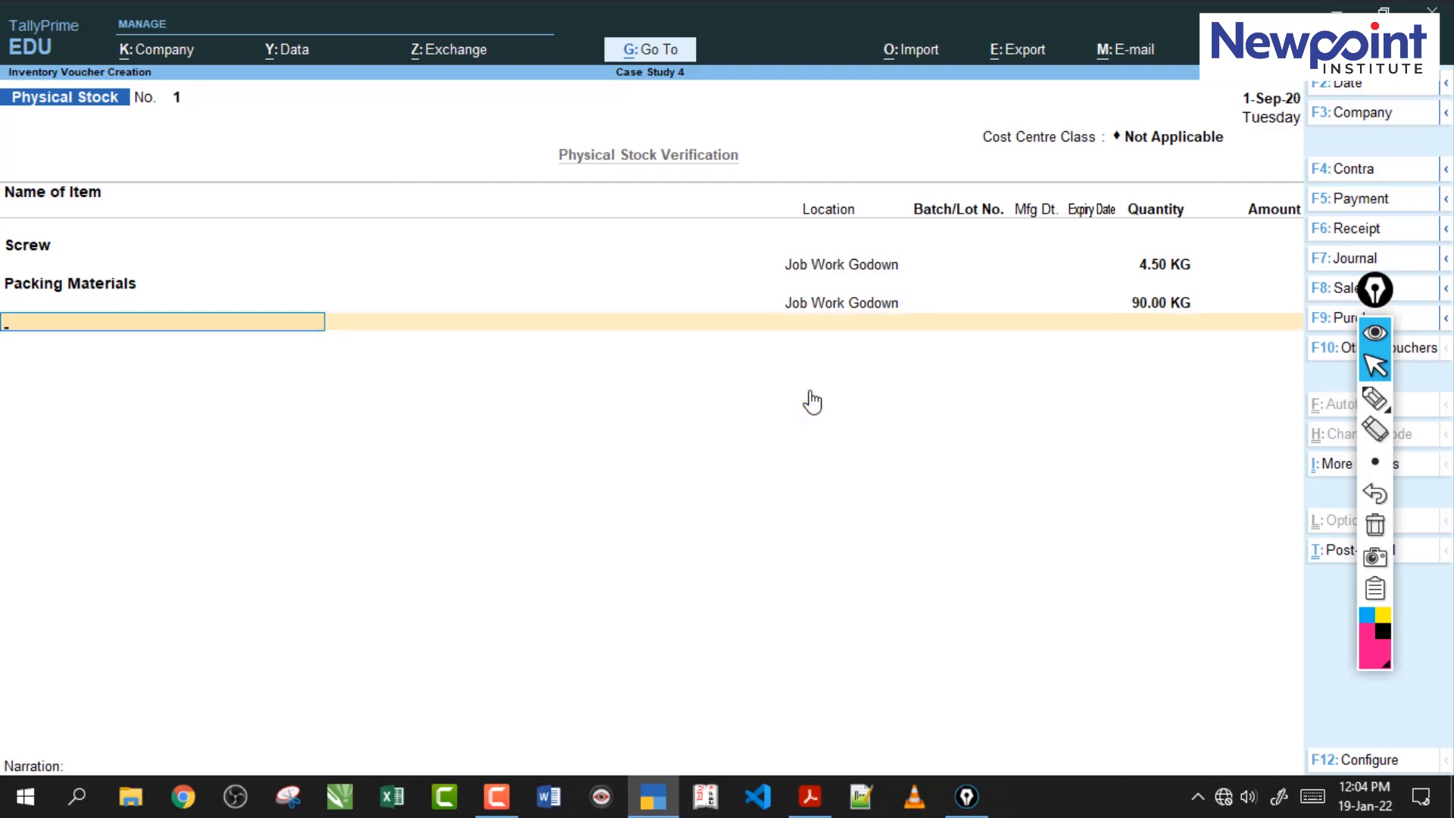
# End the item list, accept the physical stock voucher and return to the Gateway of Tally.
pyautogui.press('Return')
pyautogui.press('Return')
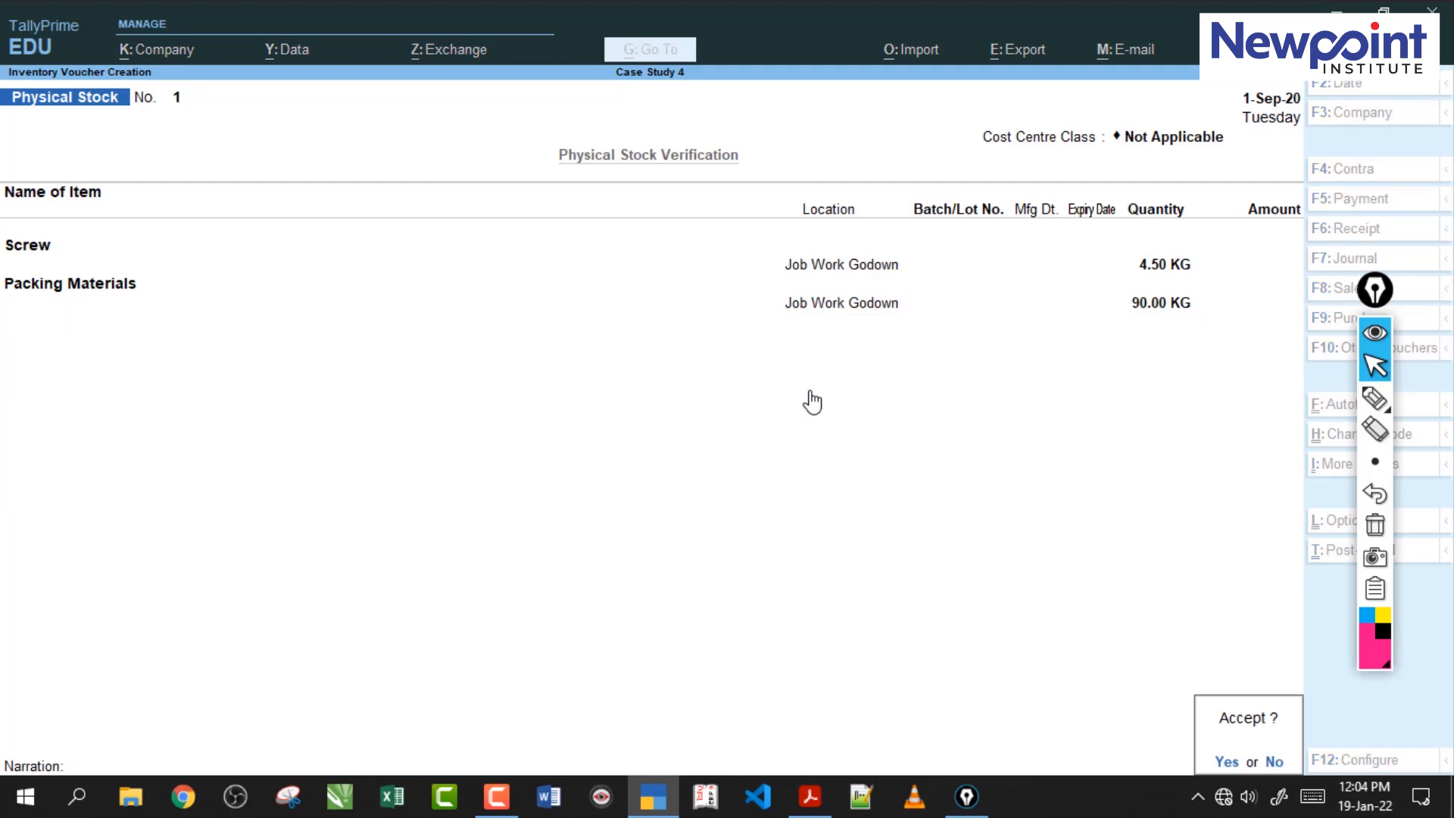
pyautogui.press('Return')
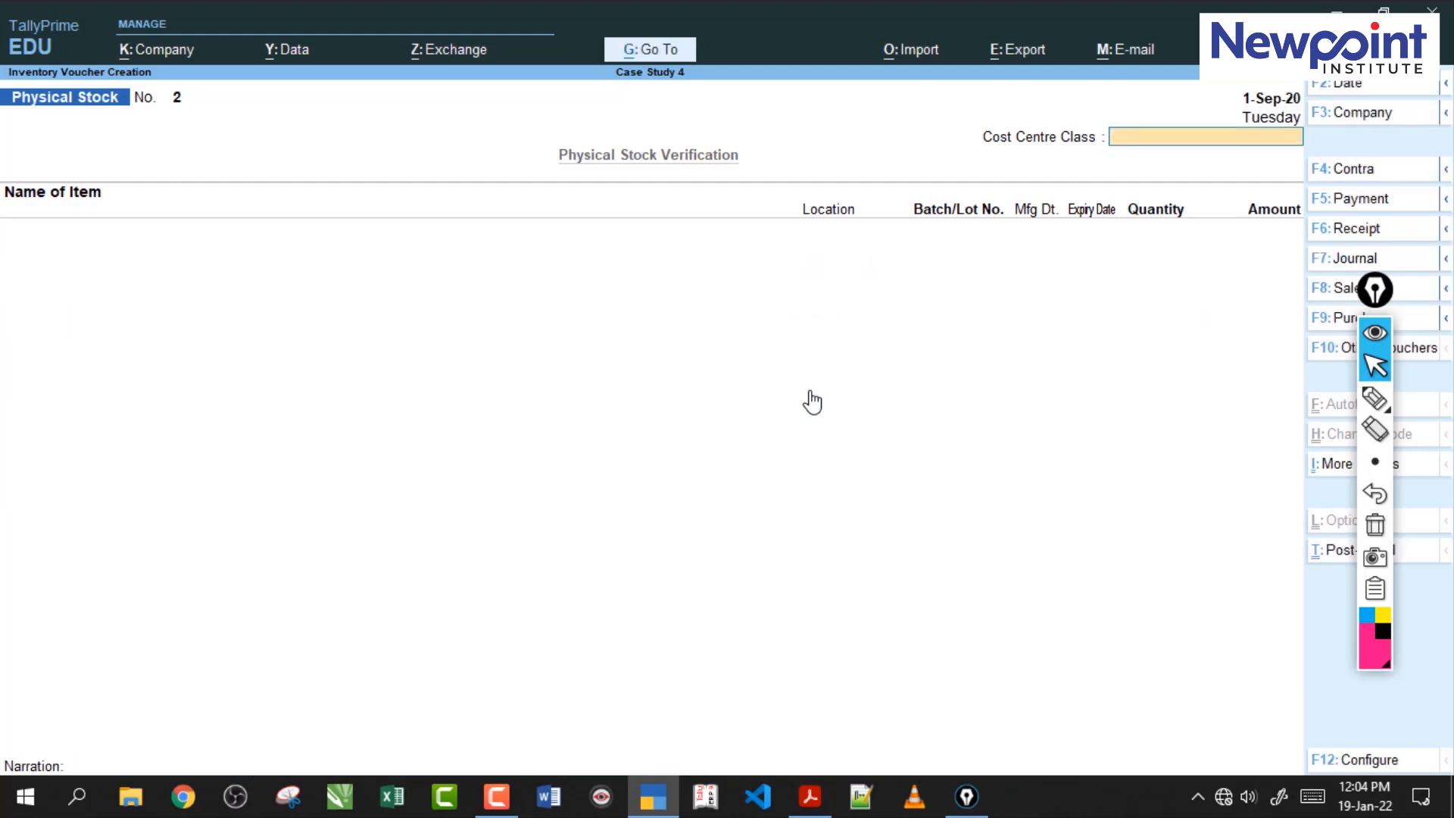
pyautogui.press('Escape')
pyautogui.press('Escape')
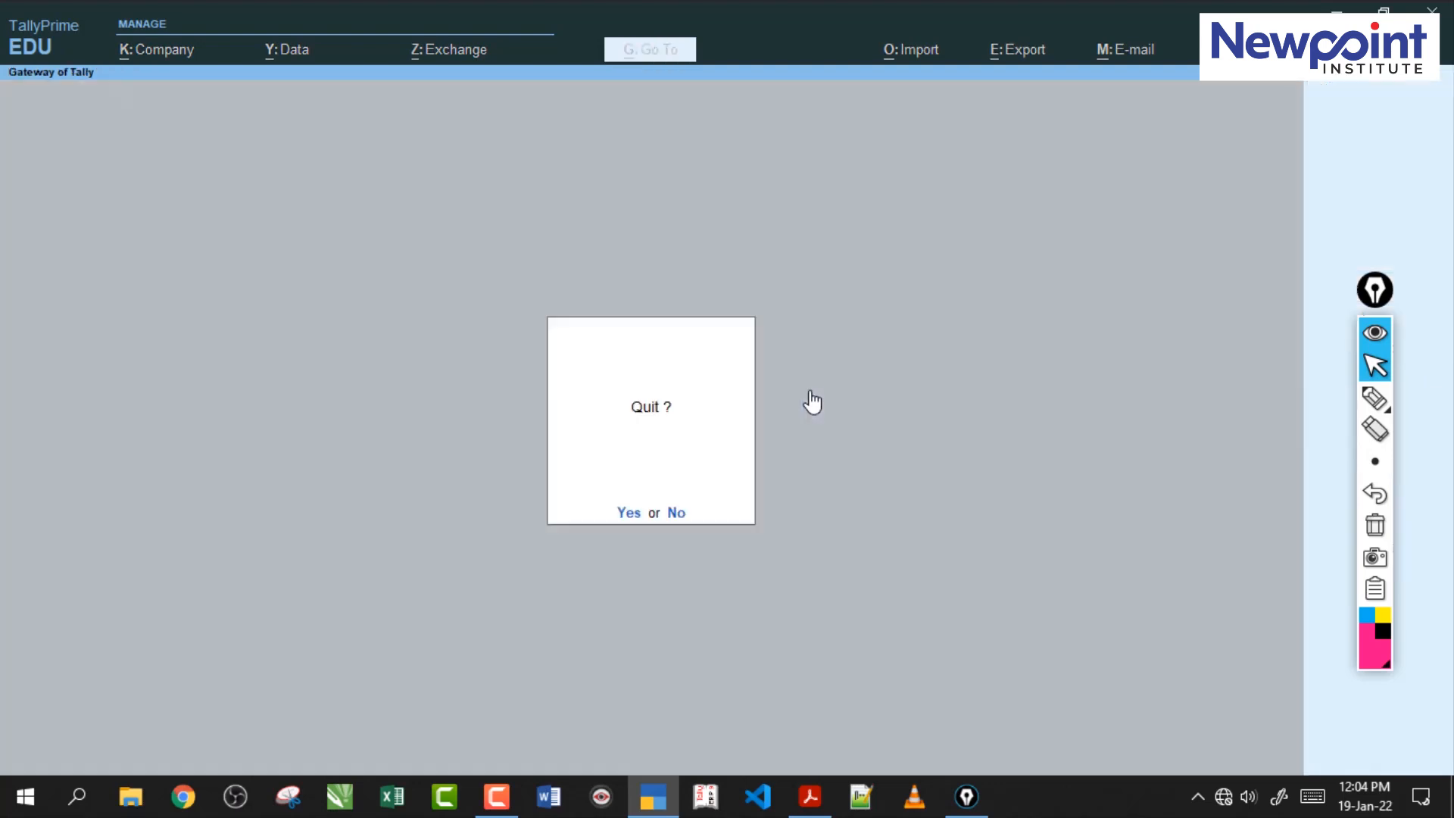
pyautogui.press('Escape')
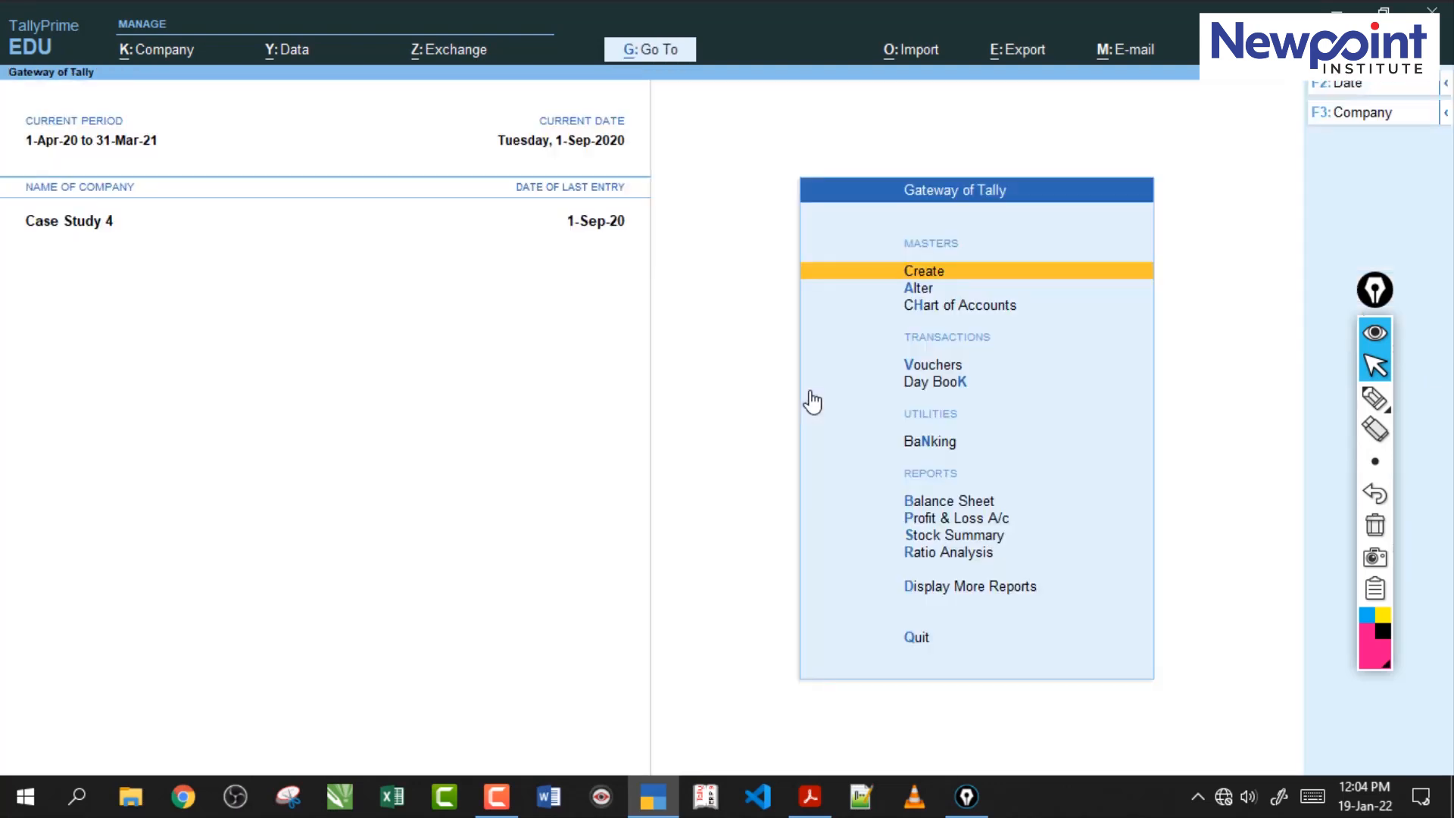
# Open the Stock Summary report for Case Study 4.
pyautogui.press('Down')
pyautogui.press('Down')
pyautogui.press('Down')
pyautogui.press('Down')
pyautogui.press('Down')
pyautogui.press('Down')
pyautogui.press('Down')
pyautogui.press('Down')
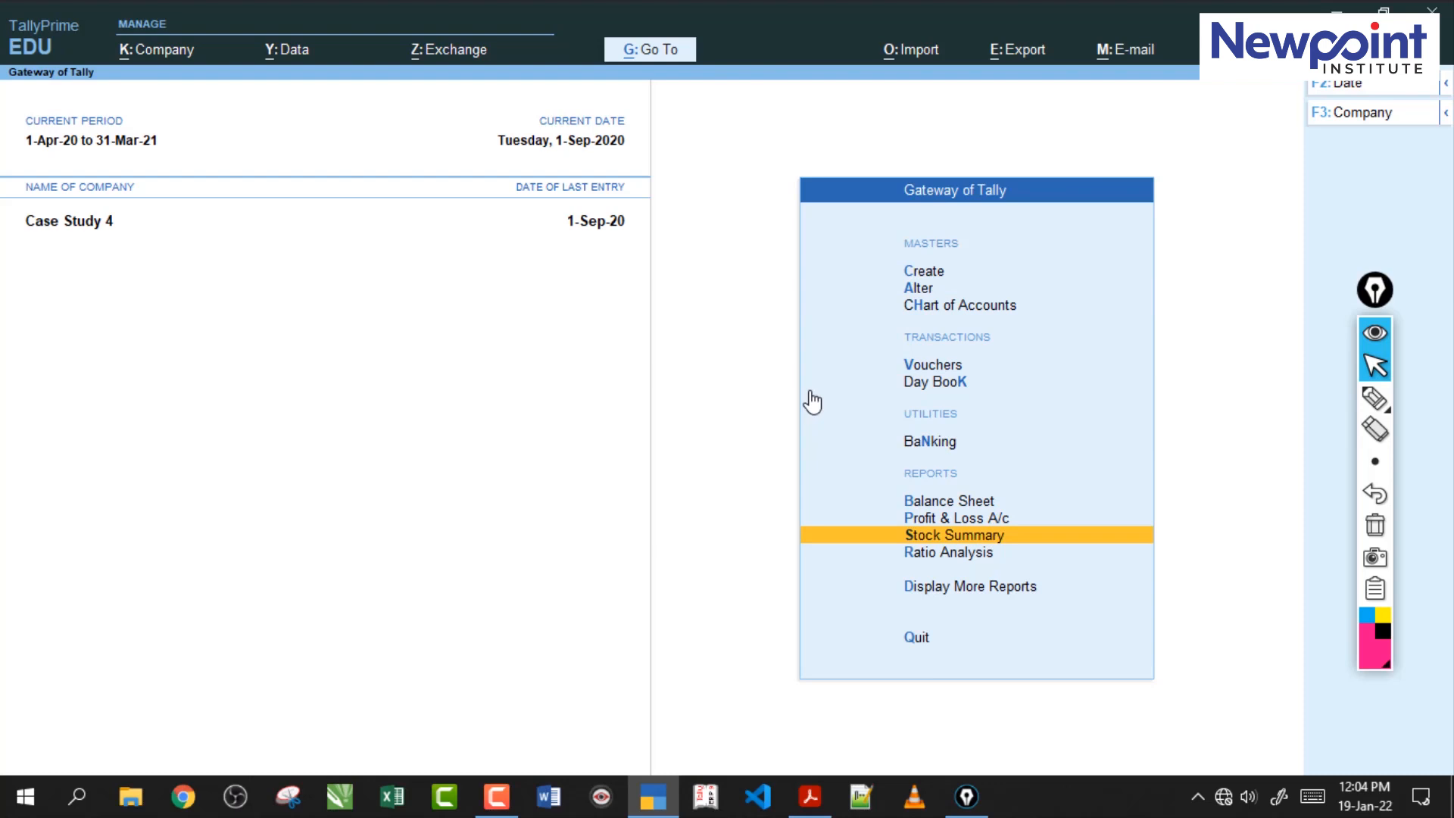
pyautogui.press('Return')
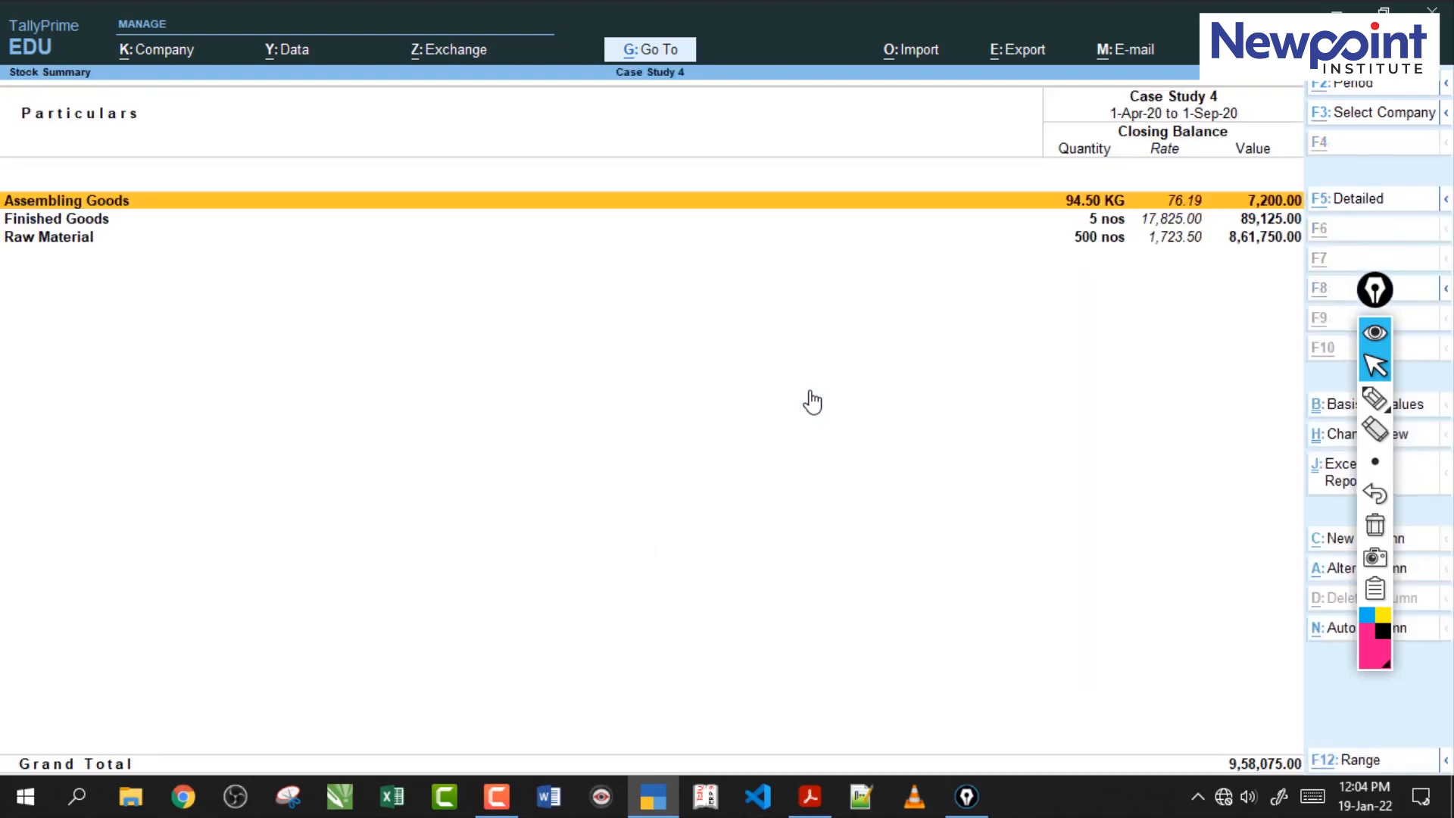
# Expand the stock summary to individual items, check the Packing Materials and Screw balances, and return to the Gateway of Tally.
pyautogui.hotkey('alt', 'F5')
pyautogui.press('Down')
pyautogui.press('Up')
pyautogui.press('Down')
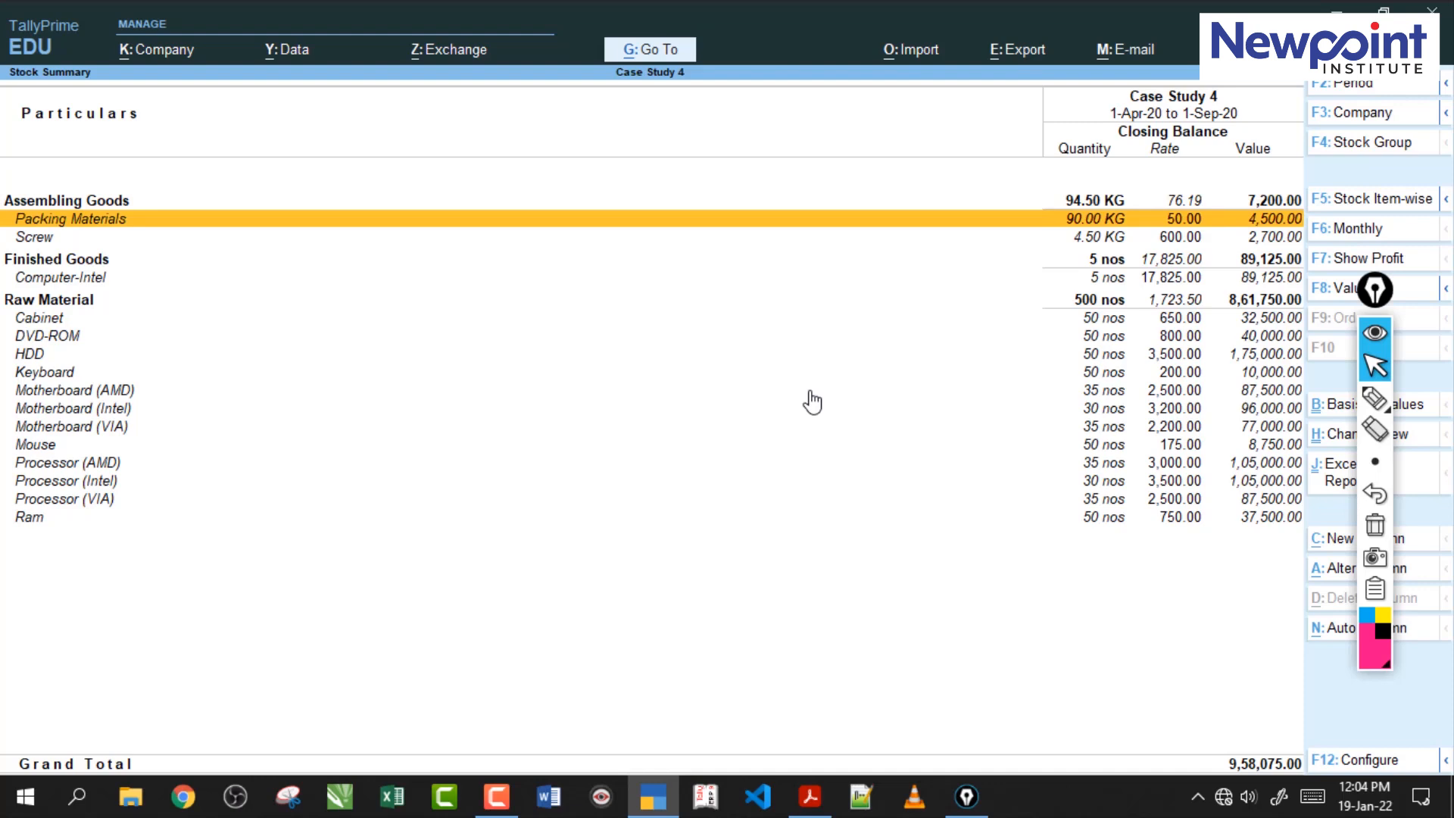
pyautogui.press('Down')
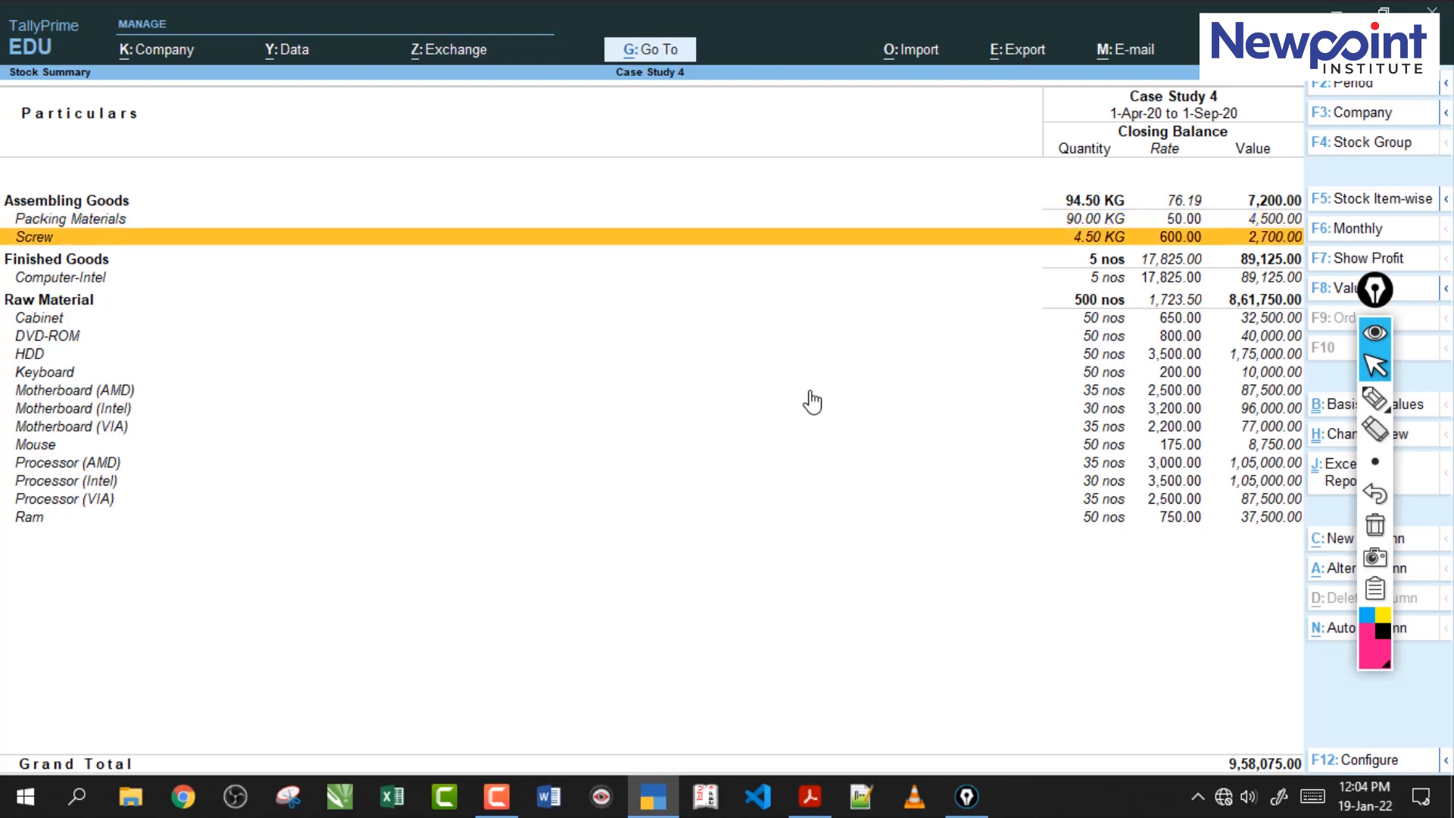
pyautogui.press('Escape')
pyautogui.press('Home')
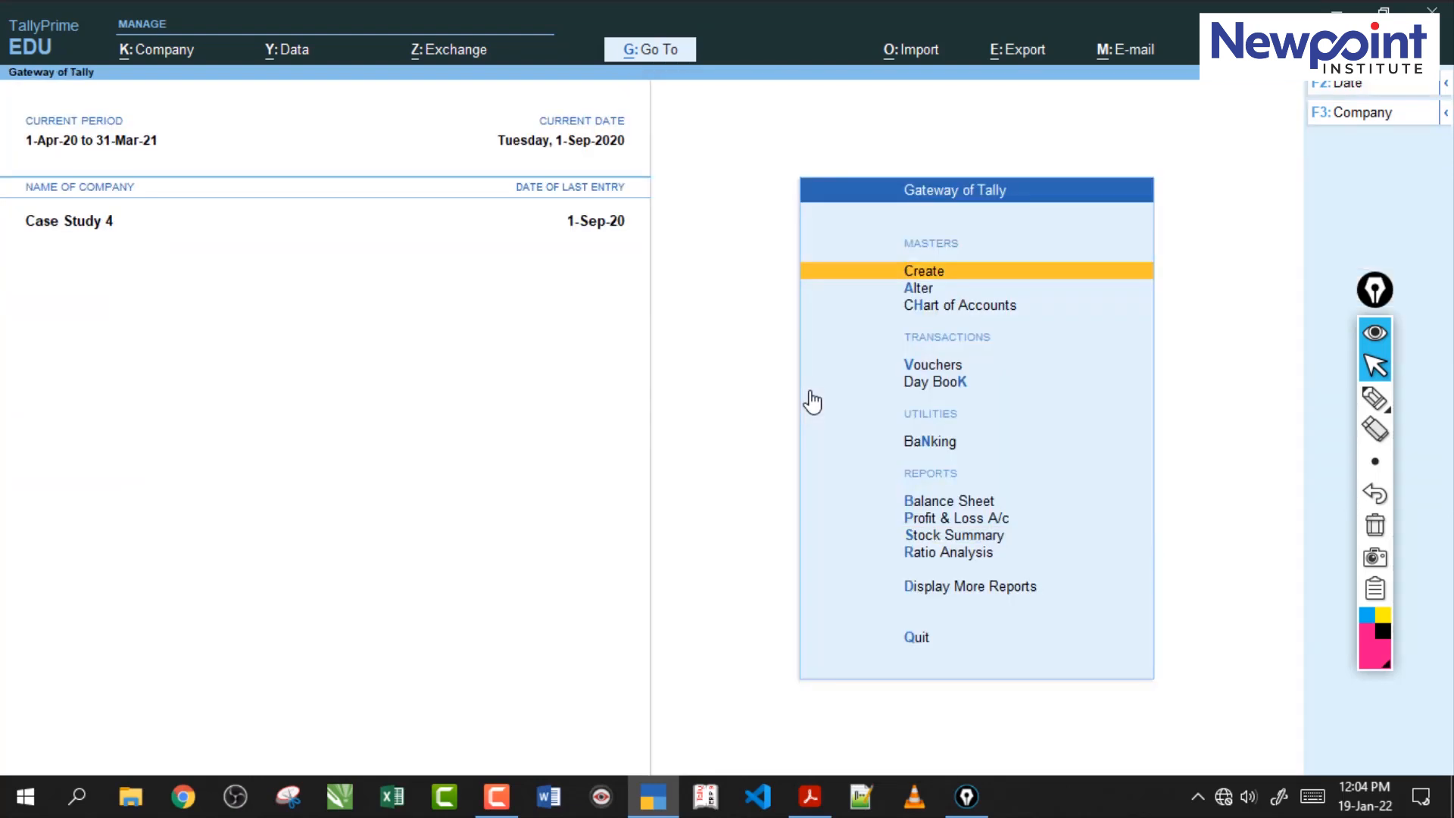
# Switch to the exercise PDF, review transaction 33's stock items and draw pen marks over transactions 30 and 31.
pyautogui.click(809, 796)
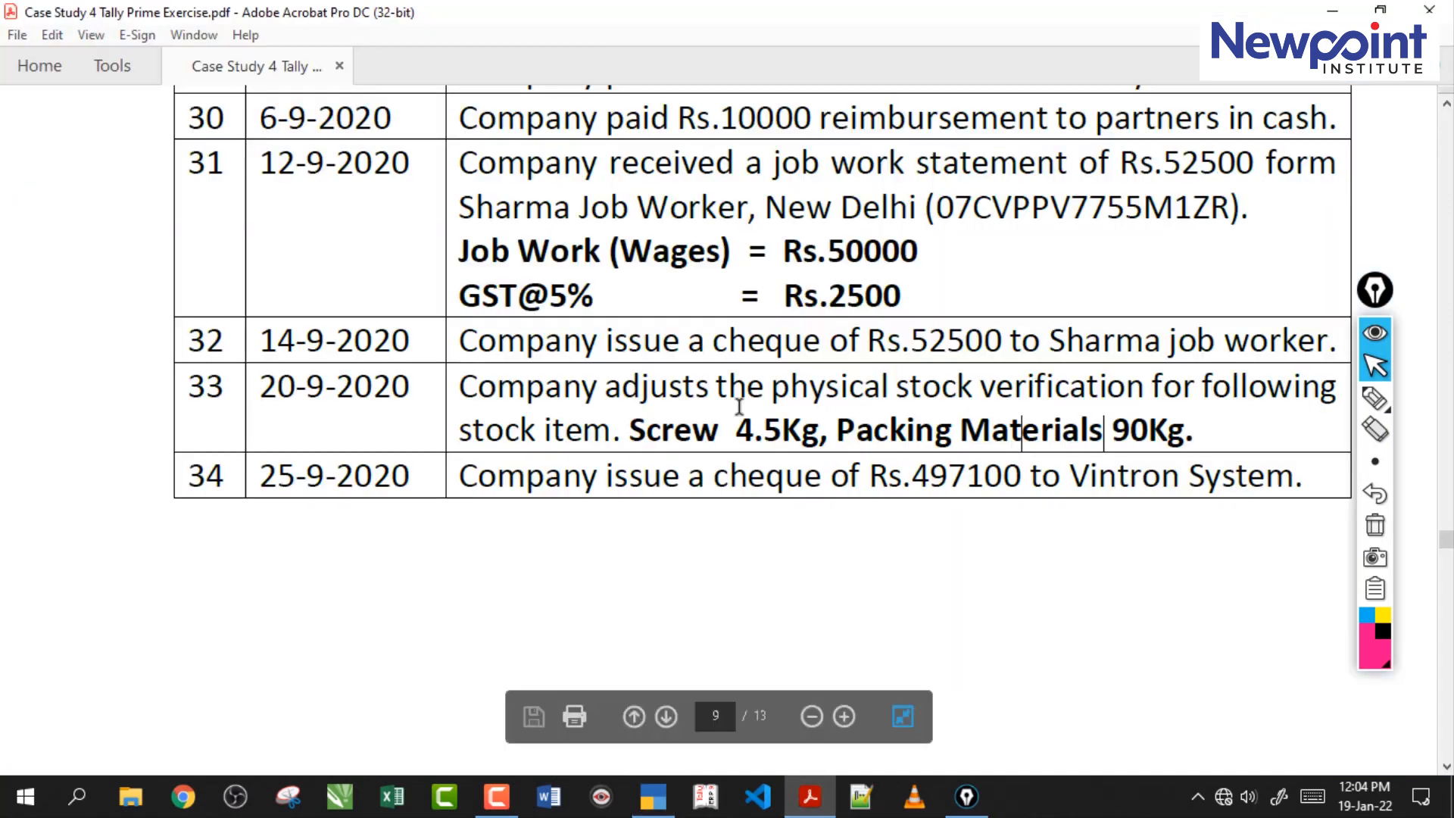
pyautogui.moveTo(1105, 430); pyautogui.dragTo(600, 432)
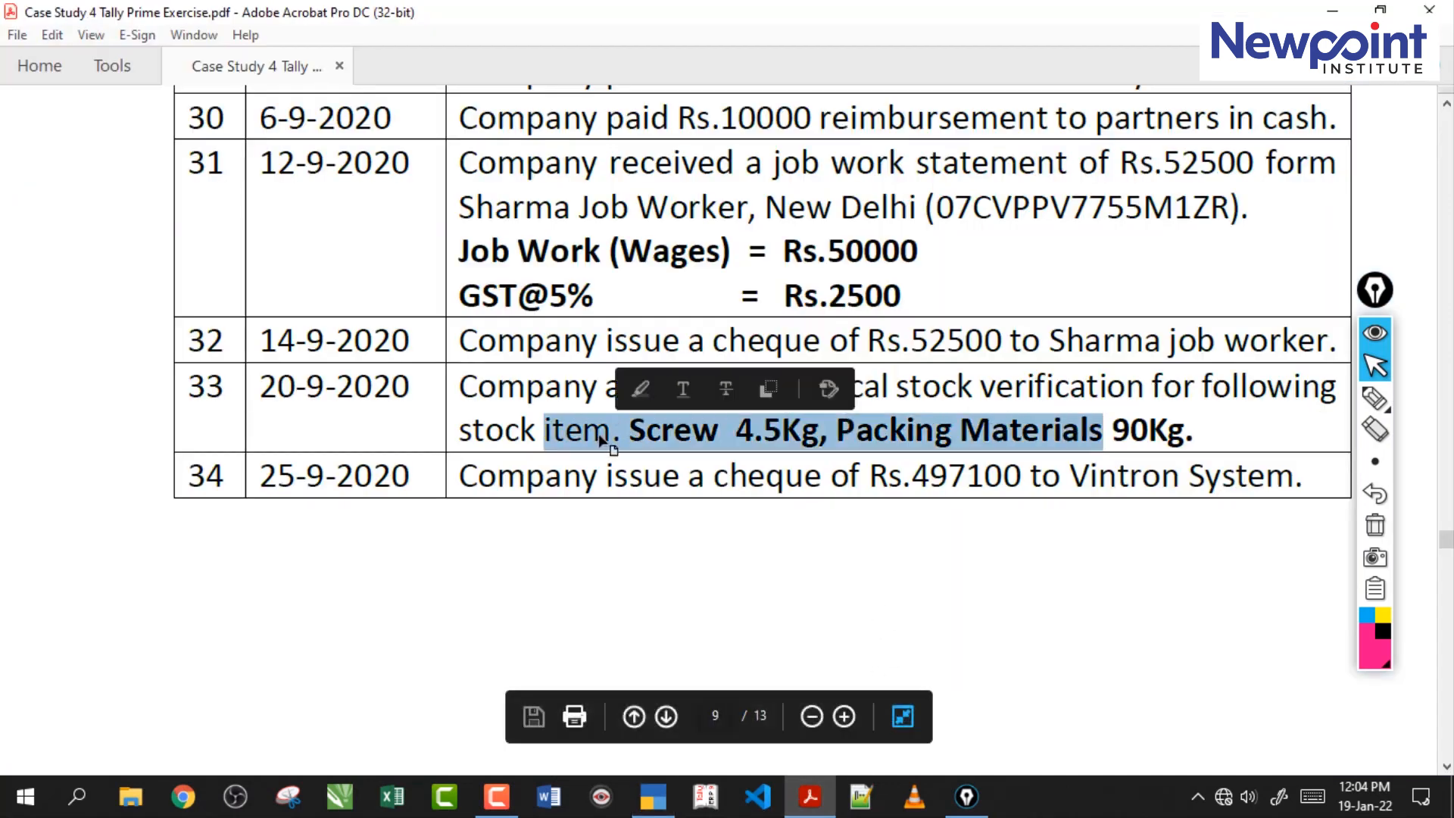
pyautogui.click(634, 432)
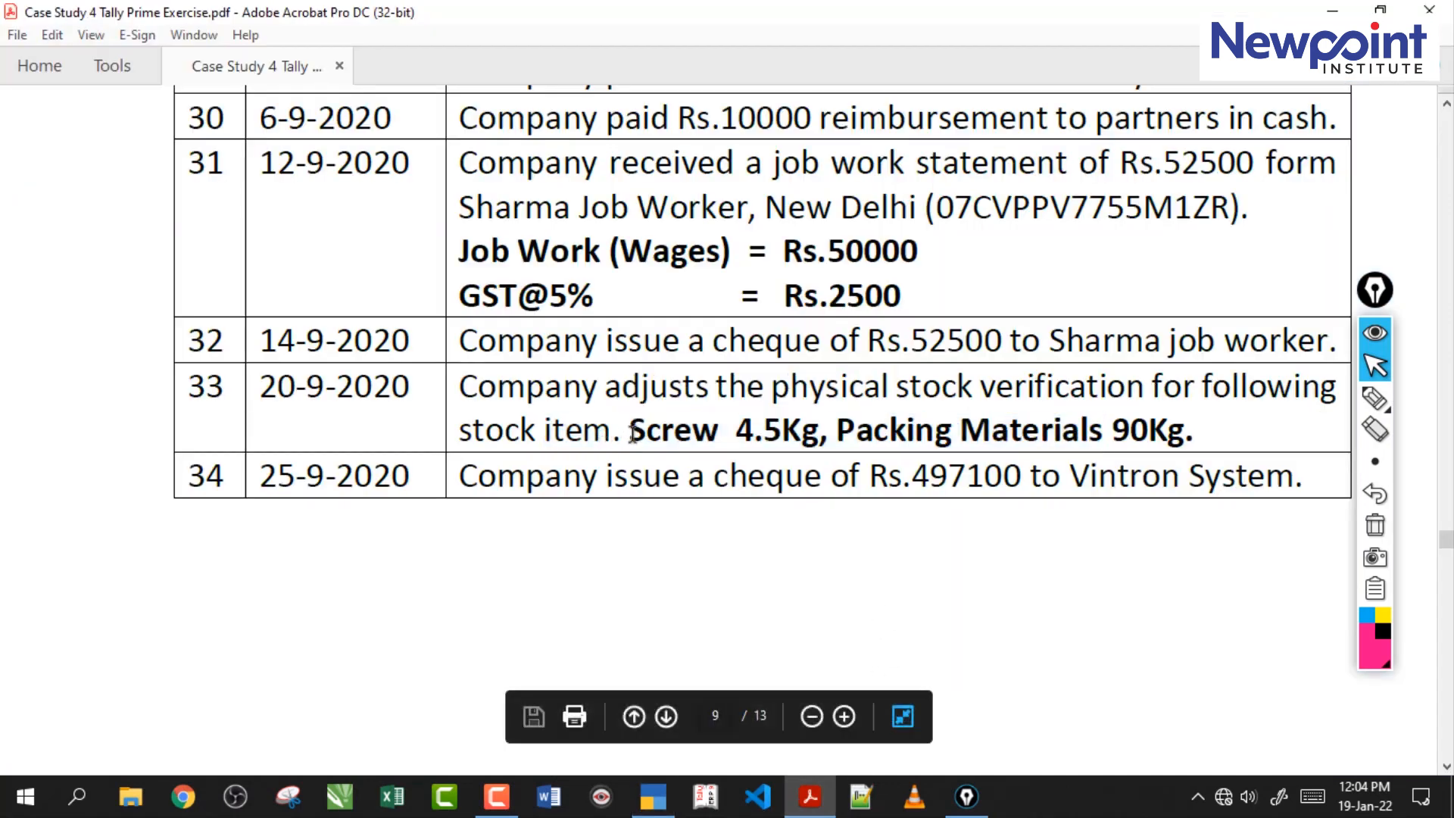
pyautogui.click(1376, 398)
pyautogui.moveTo(503, 136)
pyautogui.mouseDown()
pyautogui.moveTo(682, 135)
pyautogui.moveTo(441, 185)
pyautogui.moveTo(751, 189)
pyautogui.mouseUp()
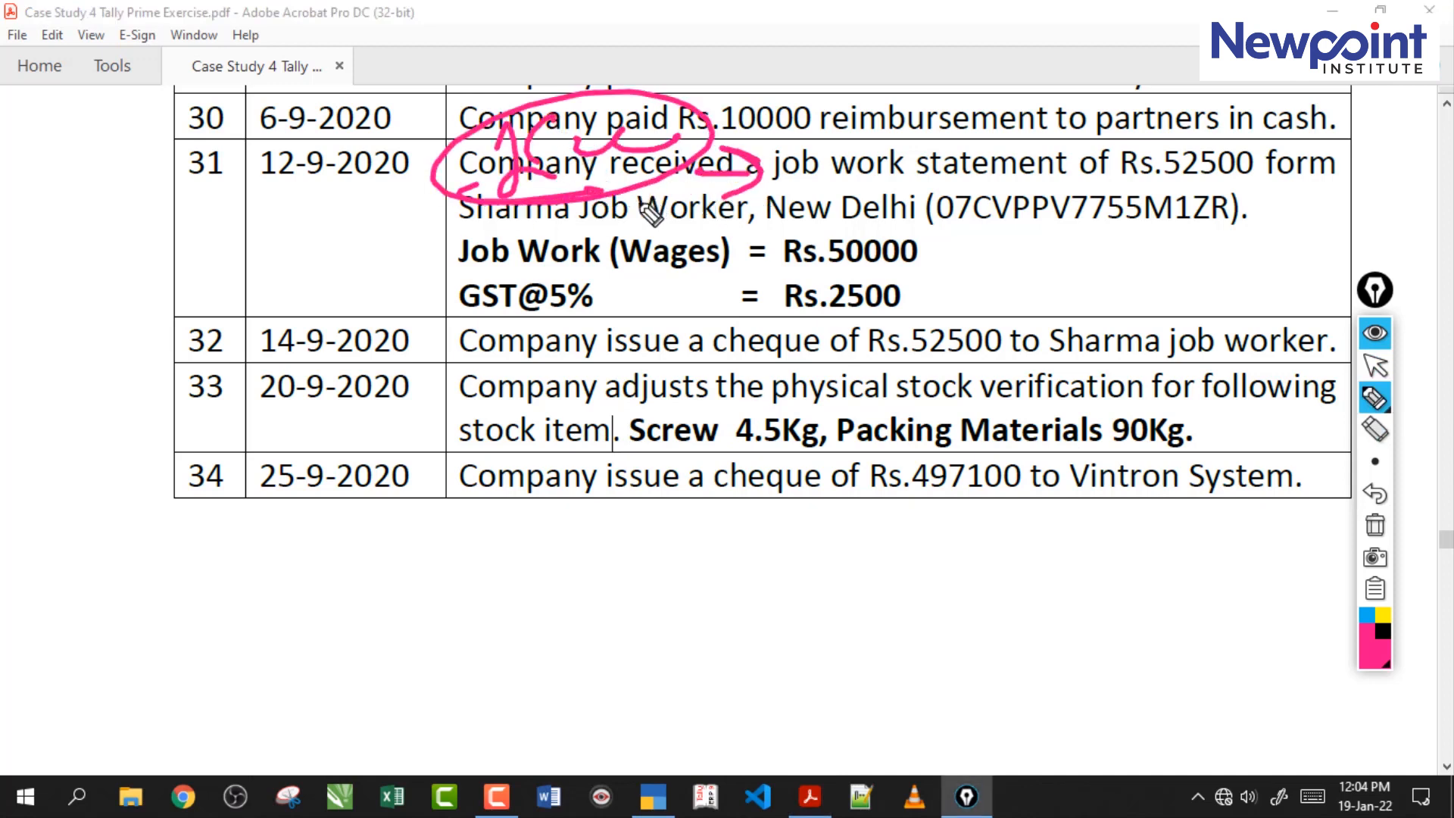
pyautogui.click(1375, 366)
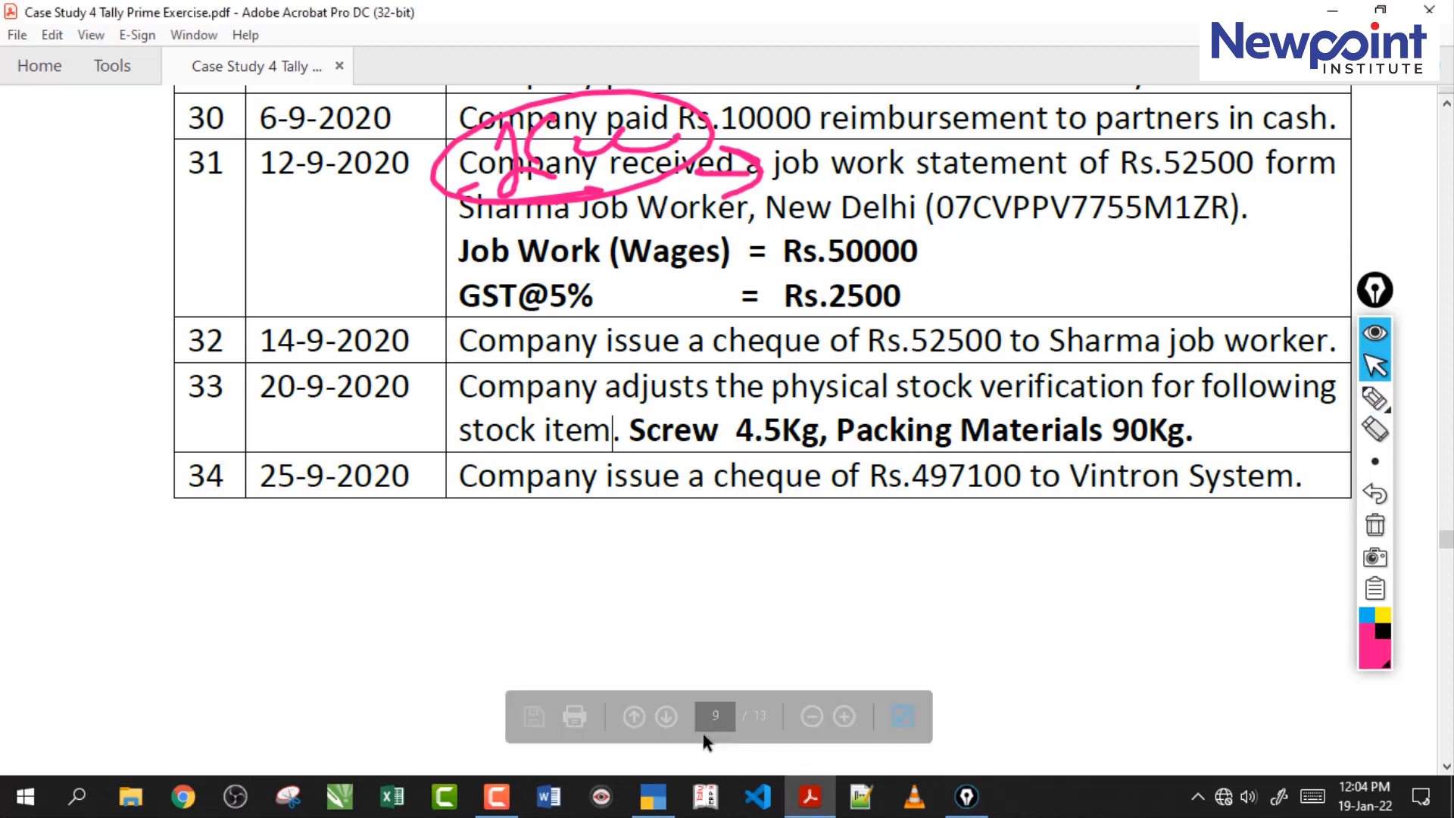
# Switch to TallyPrime, start another Physical Stock voucher and clear the pen marks from the screen.
pyautogui.click(652, 796)
pyautogui.press('v')
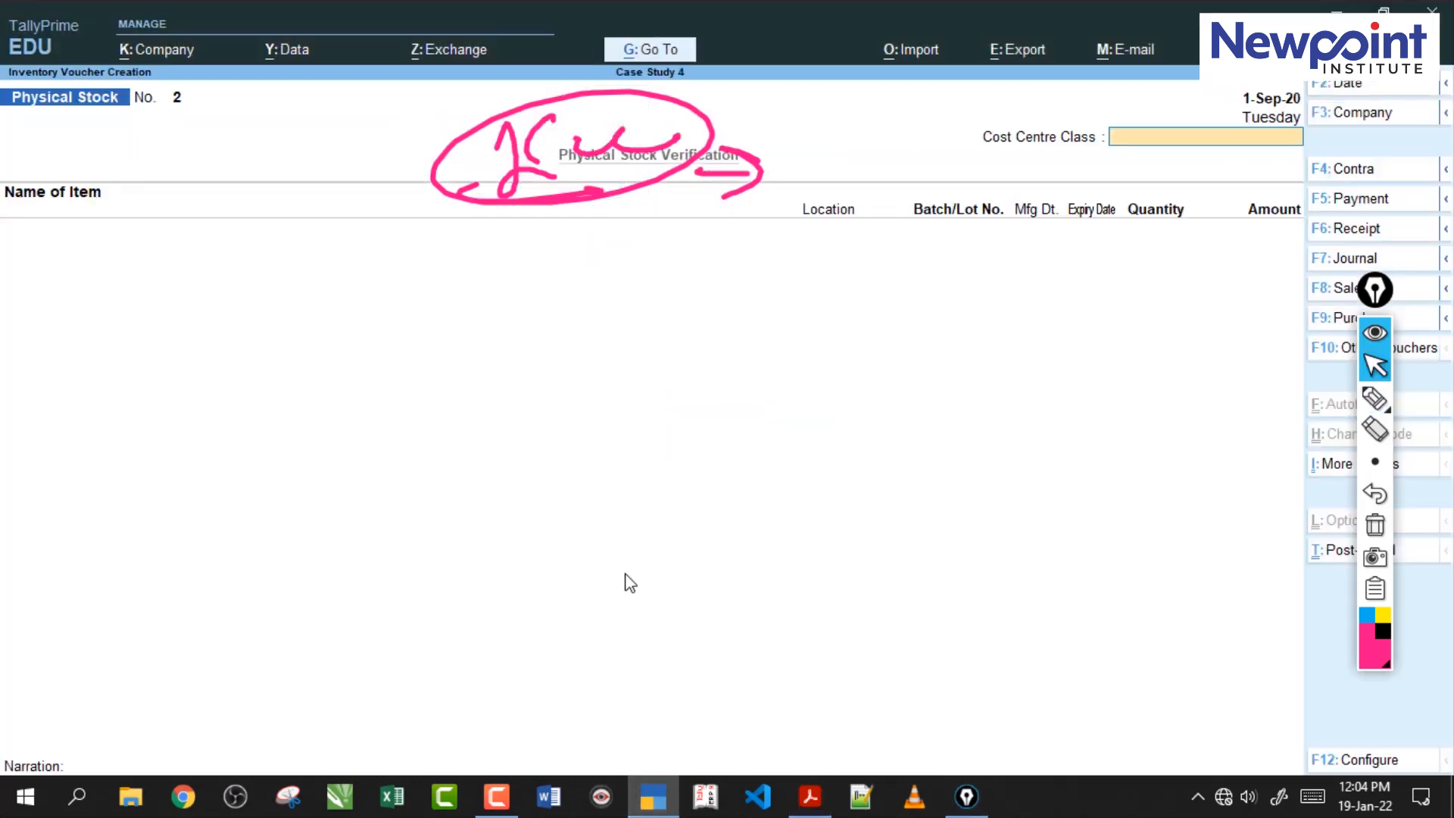
pyautogui.click(1369, 525)
pyautogui.click(1363, 364)
pyautogui.click(110, 256)
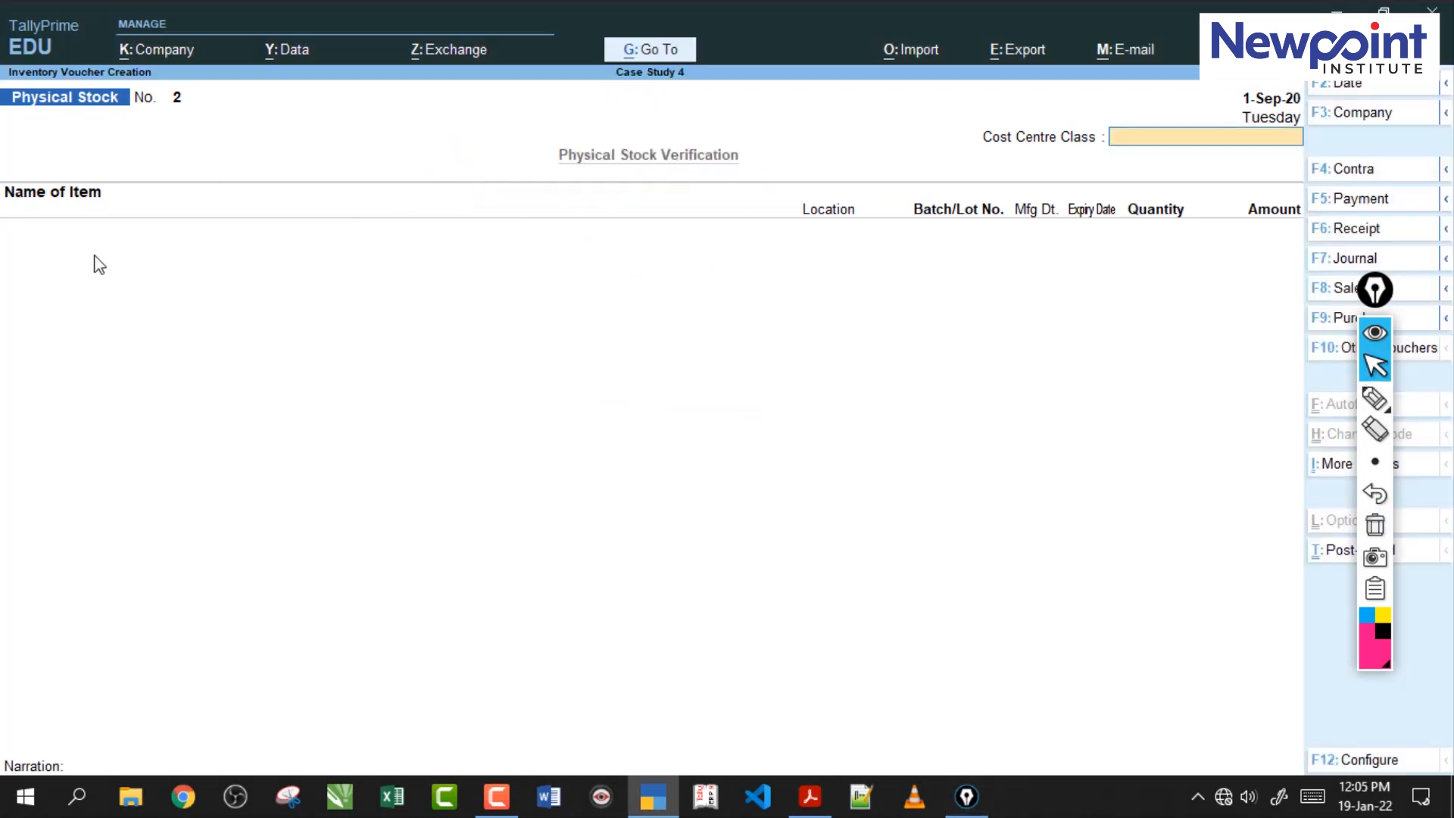
pyautogui.press('Return')
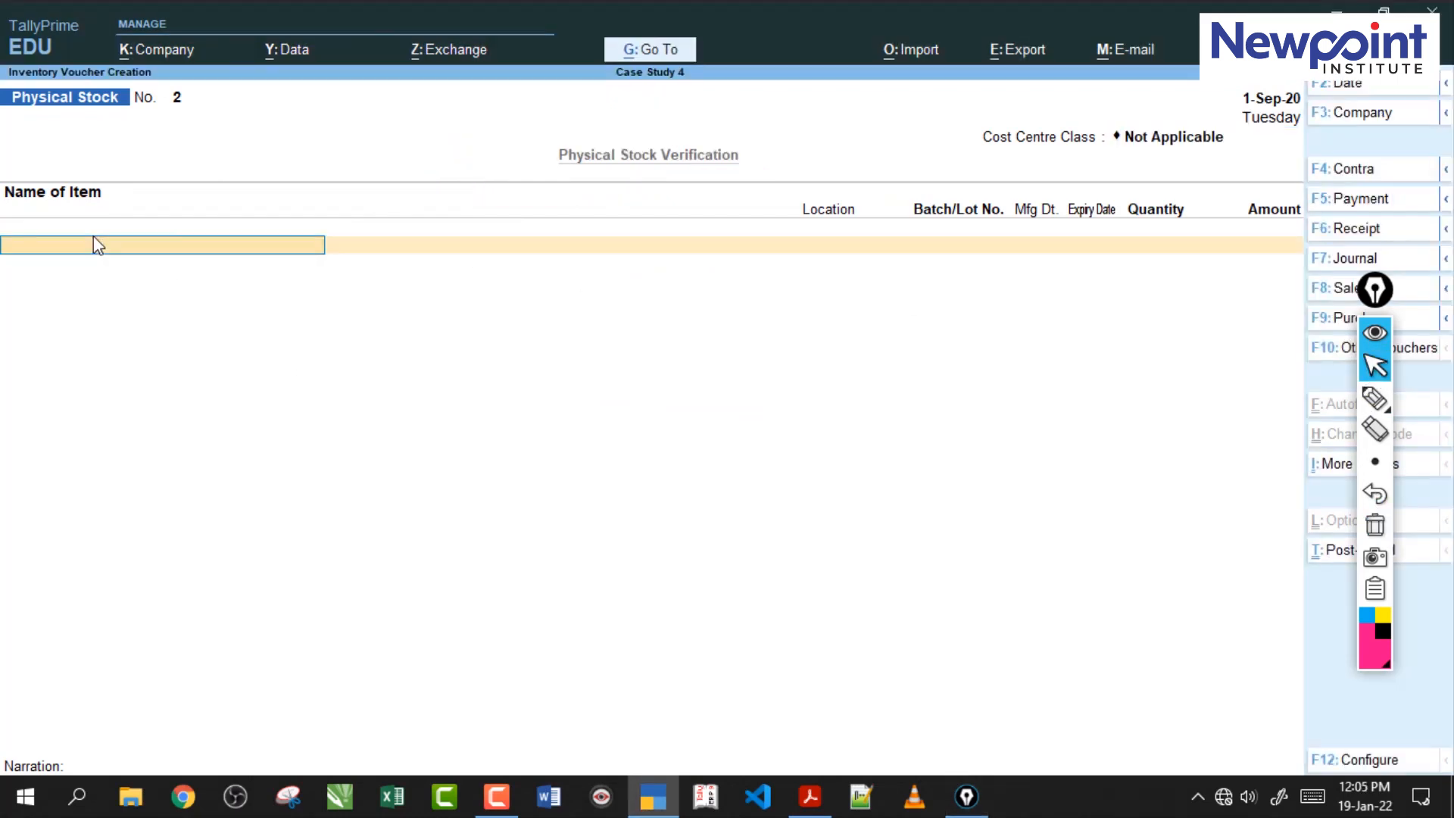
pyautogui.write('K')
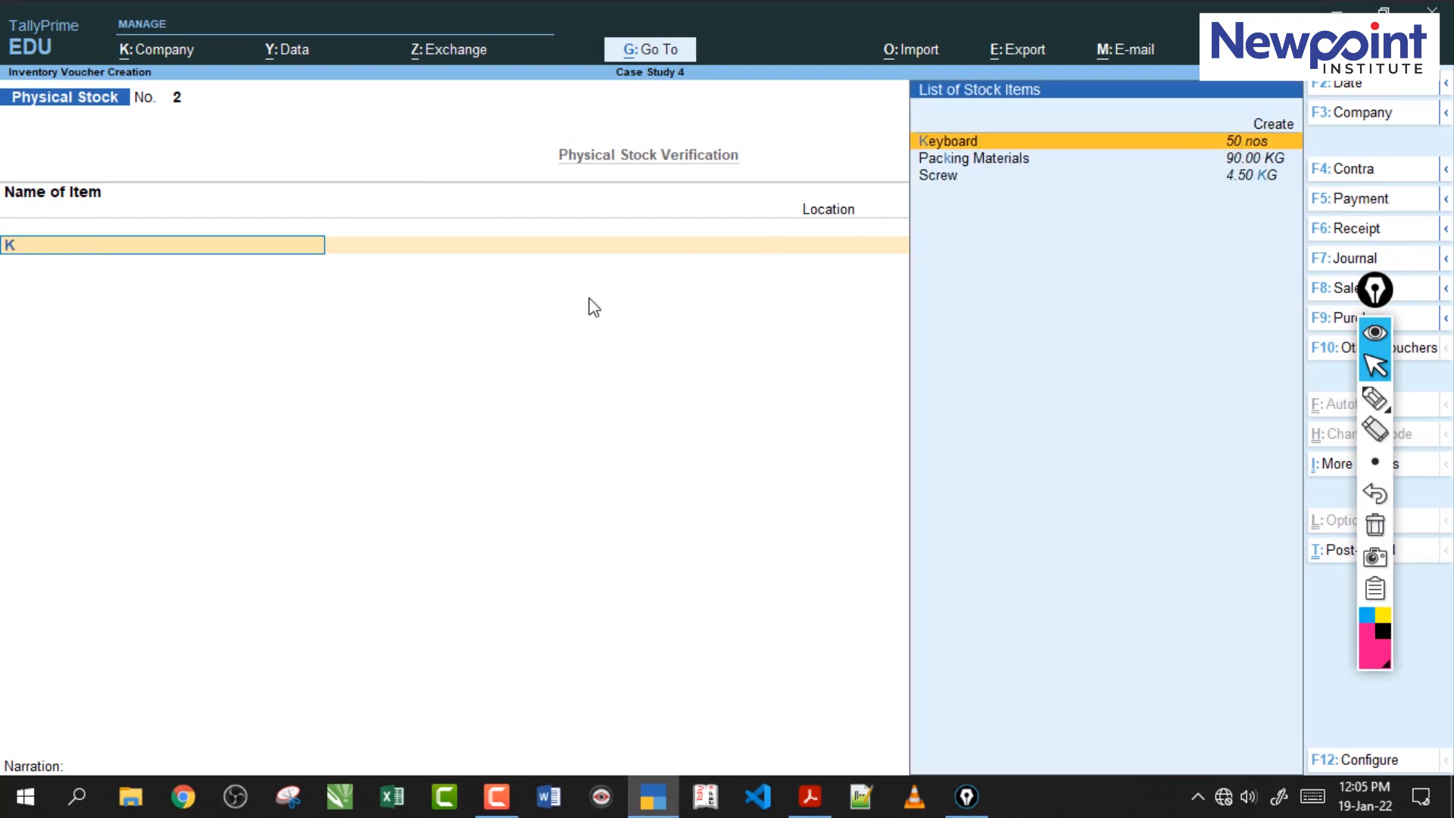
pyautogui.press('Return')
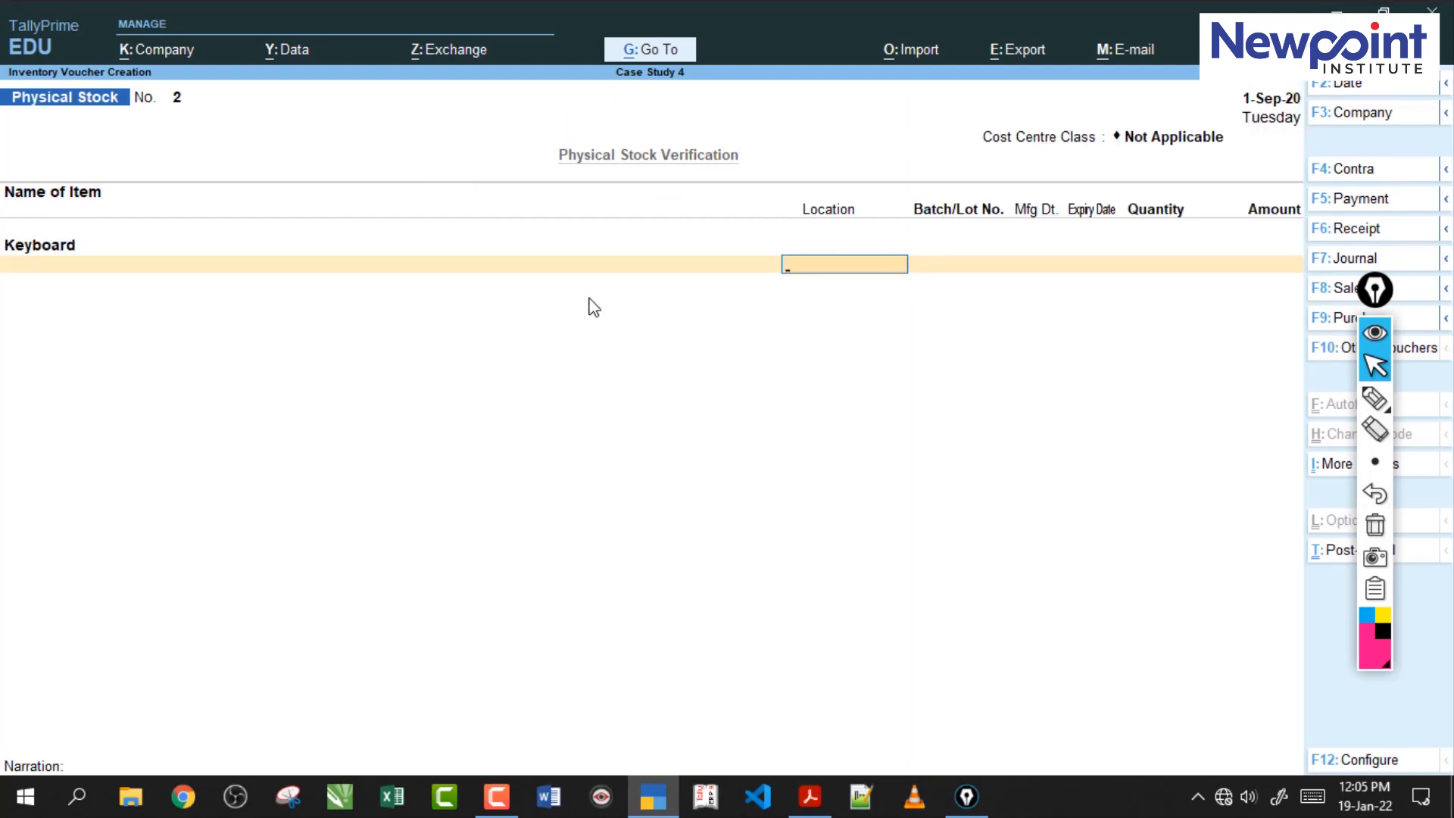
pyautogui.write('R')
pyautogui.press('Return')
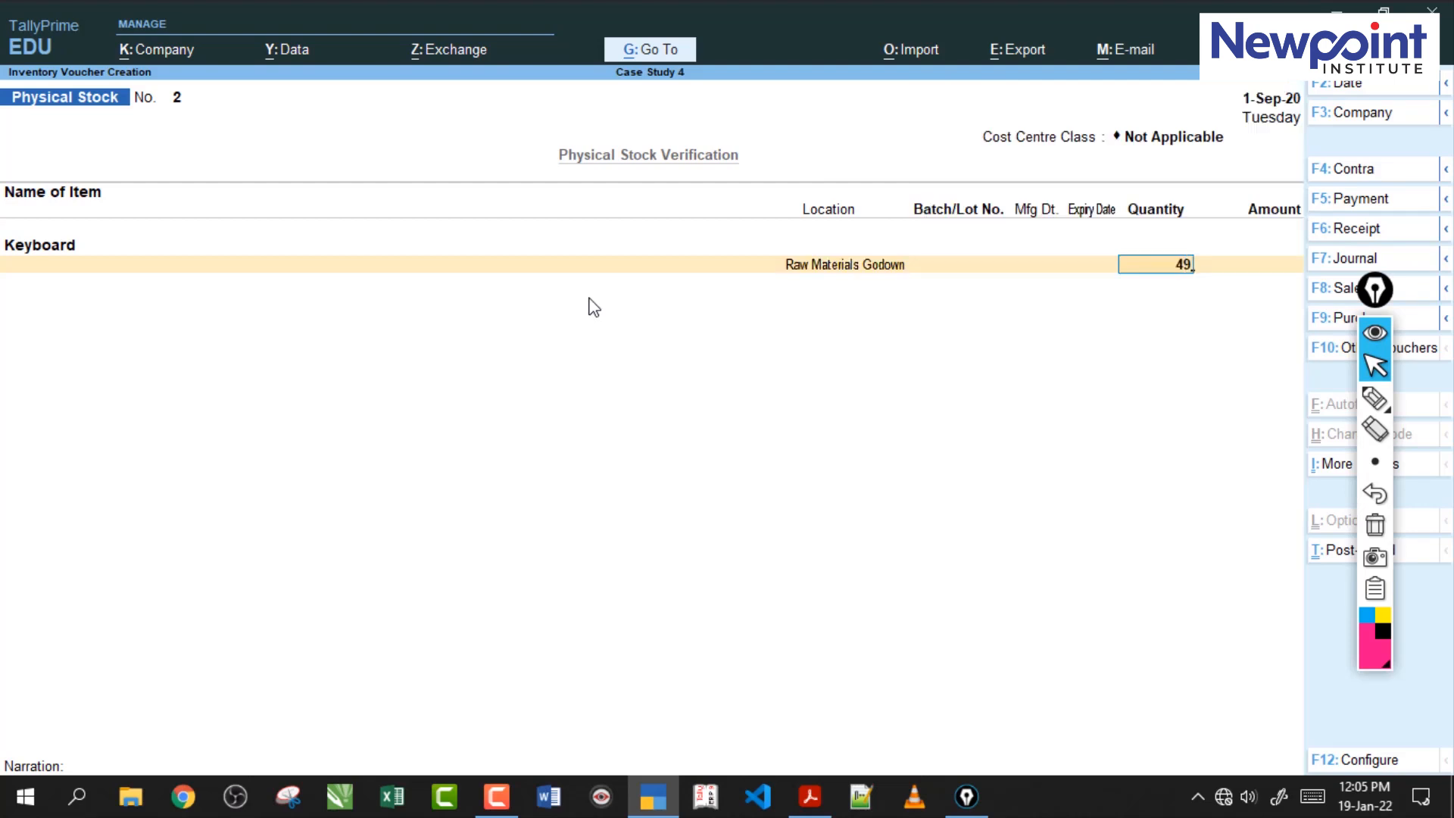
pyautogui.press('Escape')
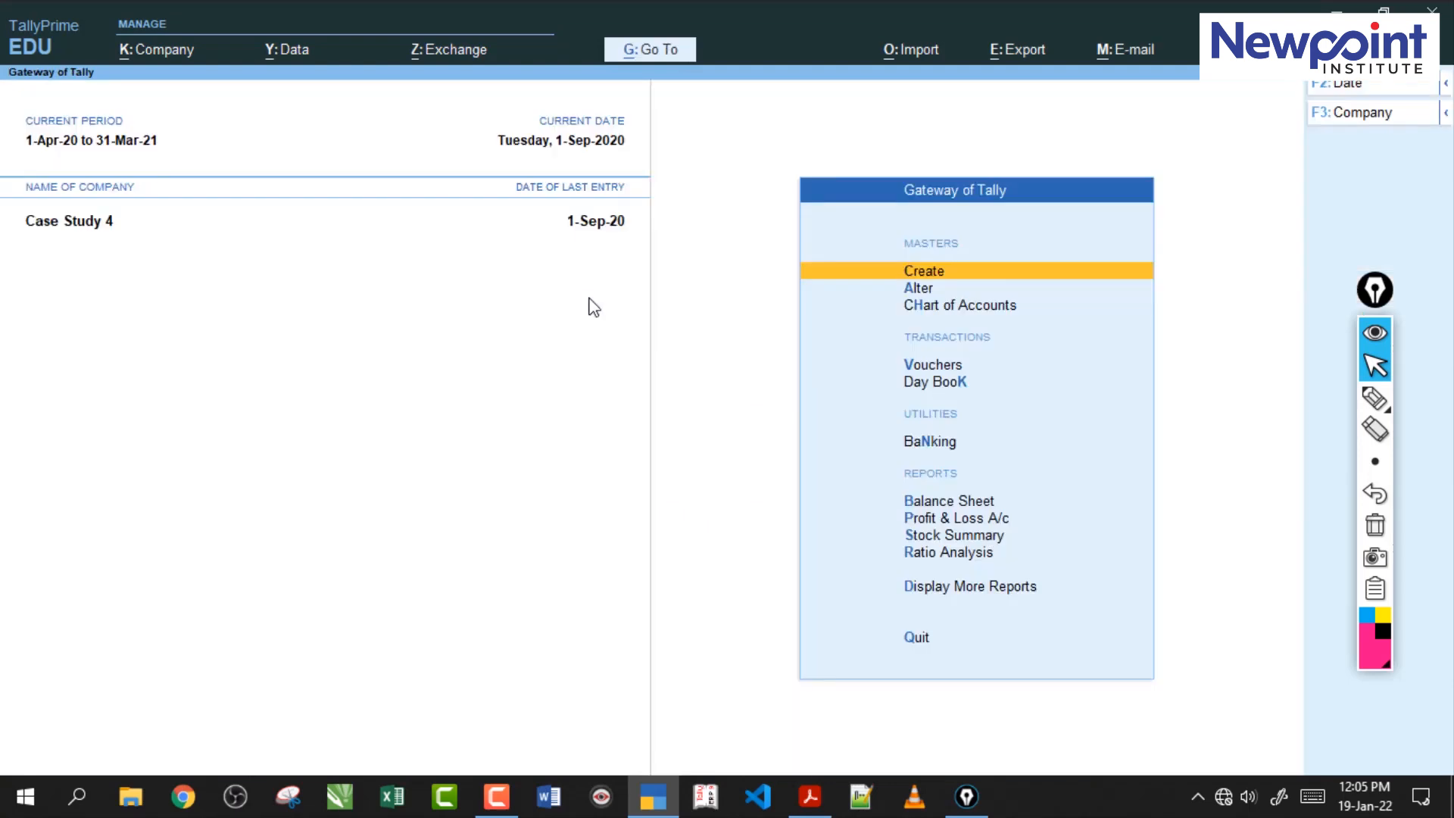
# Switch to the exercise PDF and read transactions 33 and 34, highlighting the cheque payment's amount and the payee Vintron System.
pyautogui.hotkey('alt', 'Tab')
pyautogui.moveTo(543, 387); pyautogui.dragTo(901, 433)
pyautogui.click(871, 437)
pyautogui.moveTo(462, 476); pyautogui.dragTo(682, 475)
pyautogui.click(730, 477)
pyautogui.moveTo(911, 477); pyautogui.dragTo(1291, 482)
pyautogui.click(1060, 482)
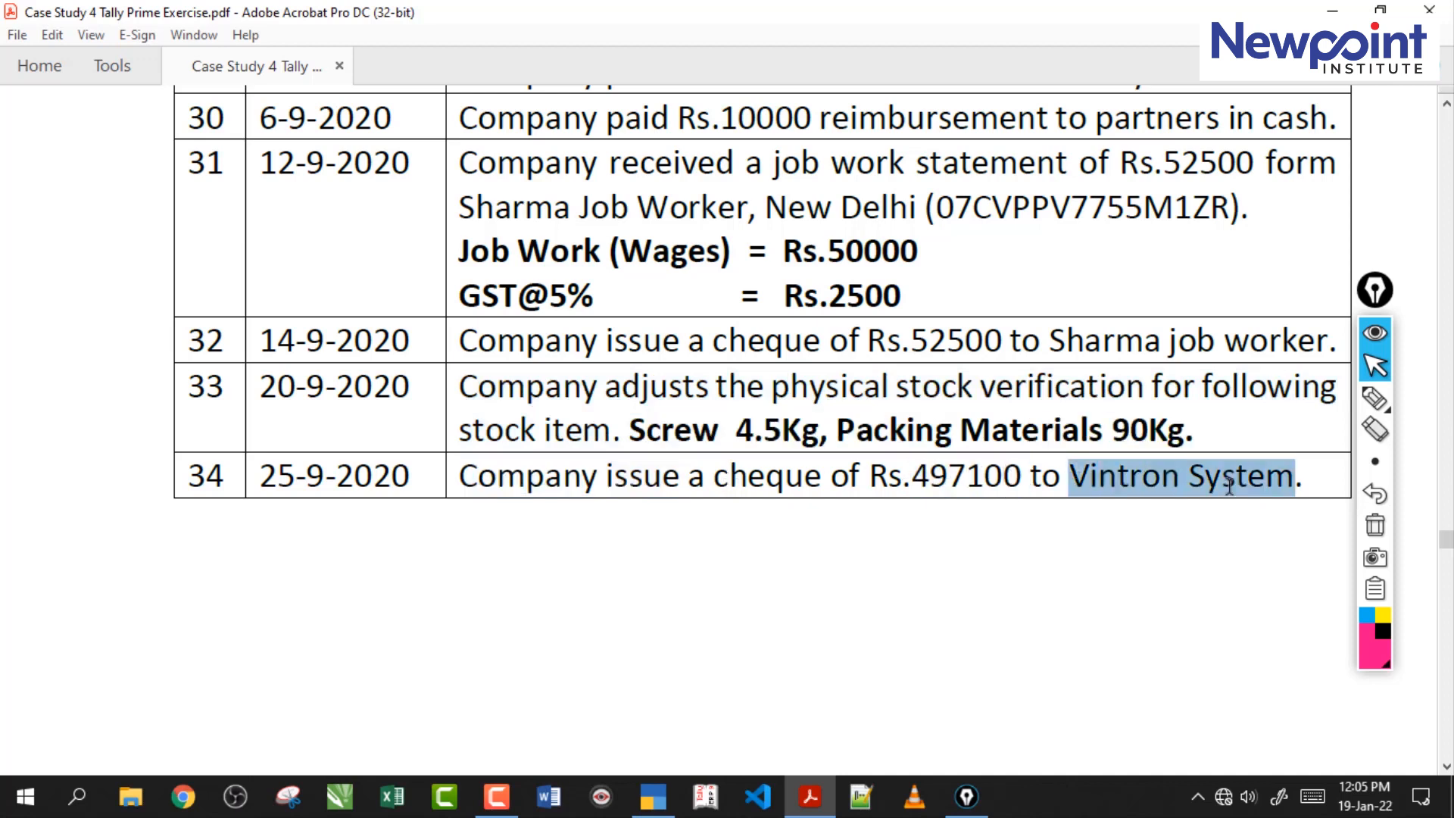
pyautogui.click(1117, 485)
pyautogui.moveTo(606, 477); pyautogui.dragTo(823, 478)
pyautogui.click(766, 479)
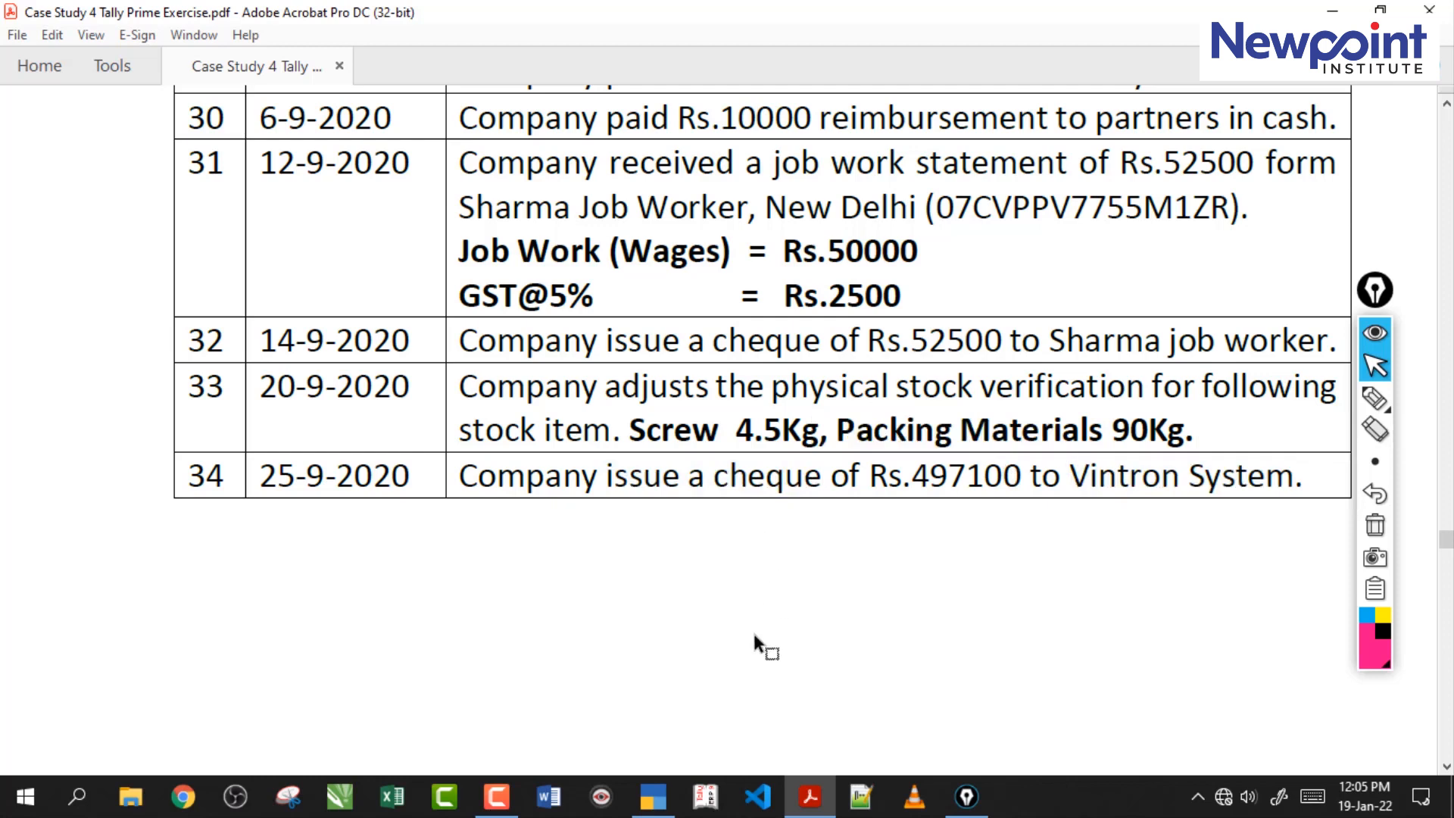
# Switch to TallyPrime and start a Payment voucher with the Bank Payment class and cost centre class Not Applicable.
pyautogui.click(656, 803)
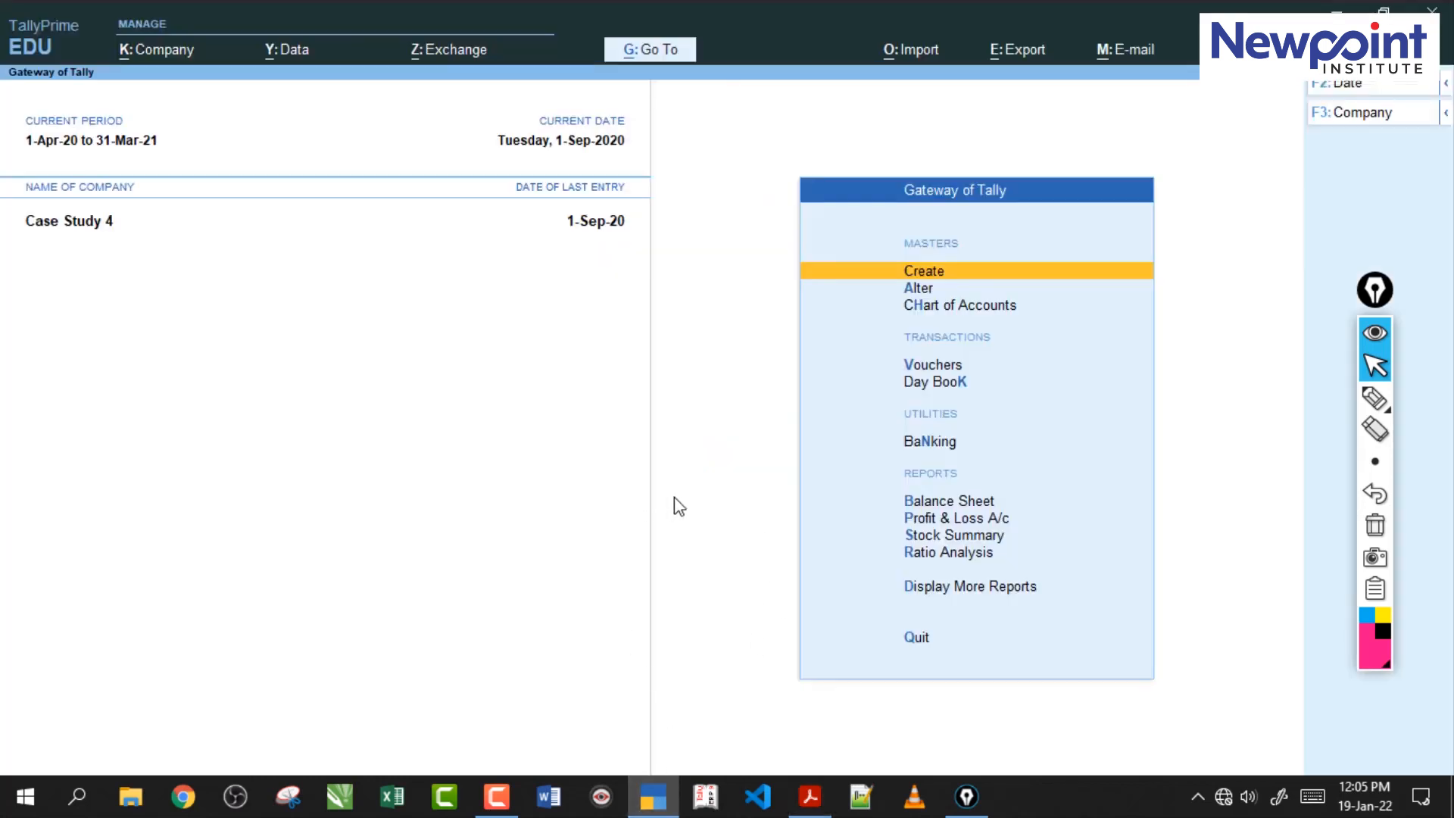
pyautogui.press('v')
pyautogui.press('F5')
pyautogui.press('Down')
pyautogui.press('Return')
pyautogui.press('Return')
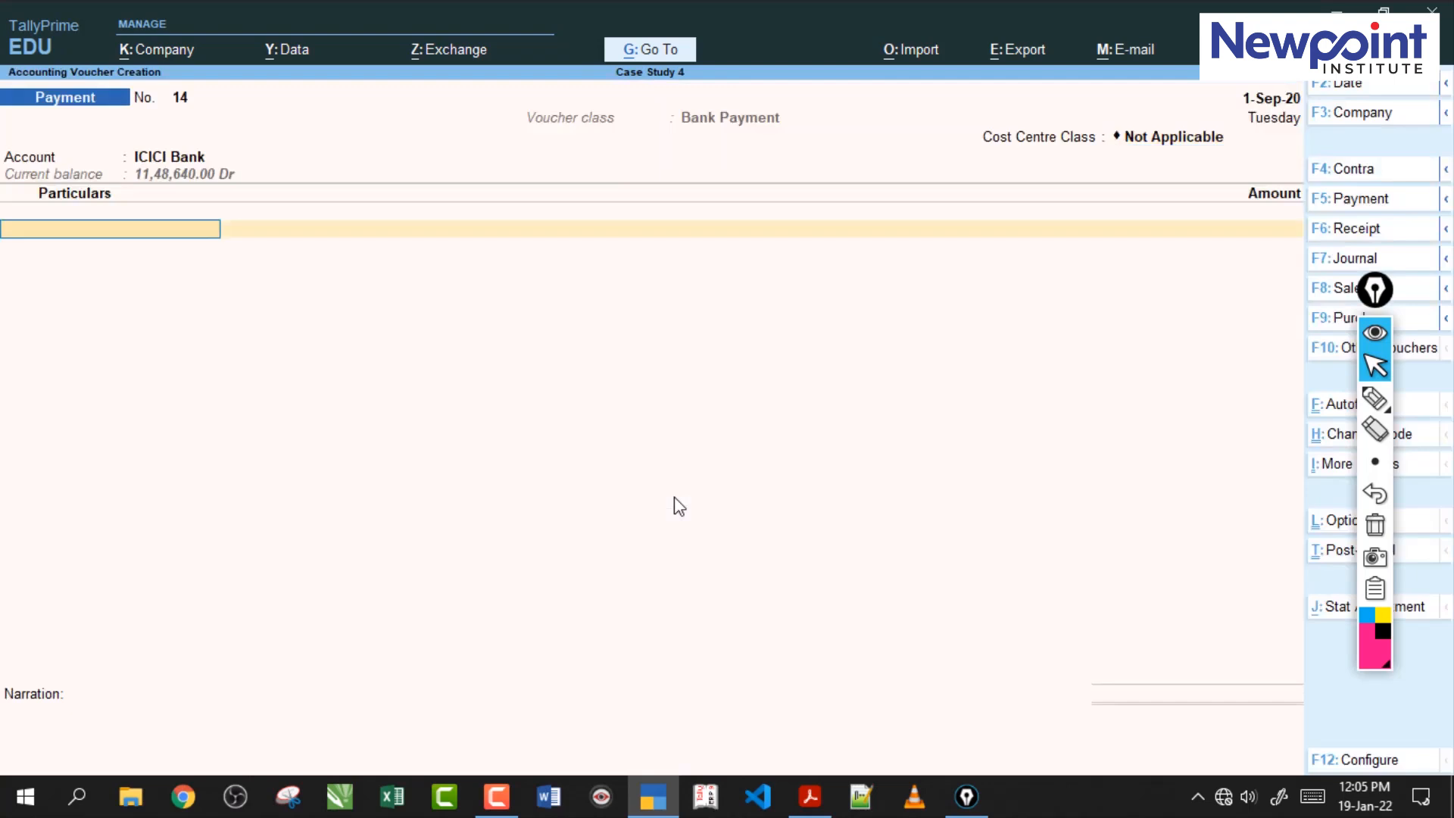
# Enter a payment of 4,97,100 to Vintron System against bill reference 2, with Cheque as the ICICI Bank transaction type.
pyautogui.write('V')
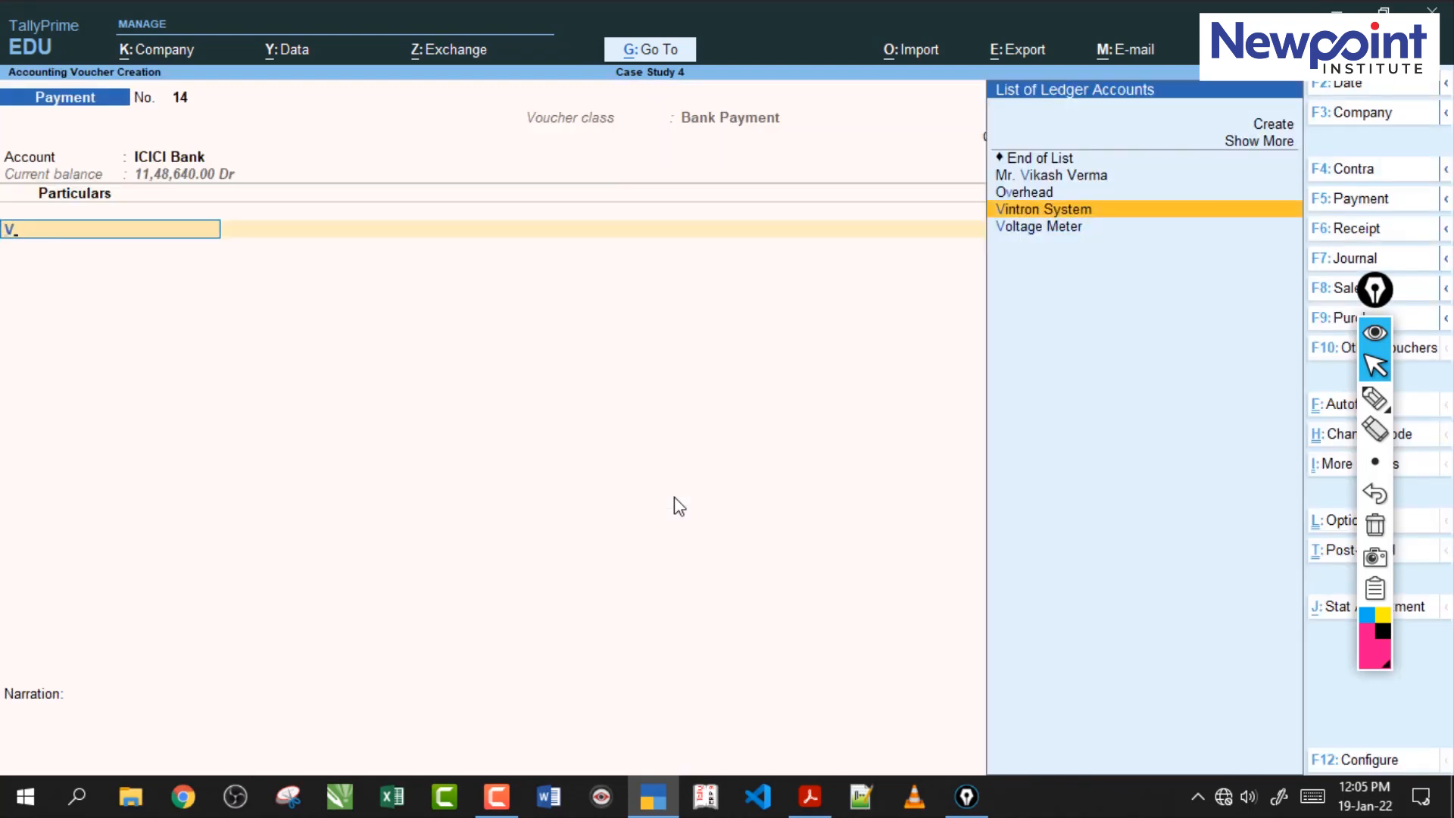
pyautogui.press('Return')
pyautogui.write('4,97,100')
pyautogui.press('Return')
pyautogui.press('Return')
pyautogui.press('Return')
pyautogui.press('Return')
pyautogui.press('Return')
pyautogui.press('Return')
pyautogui.press('Return')
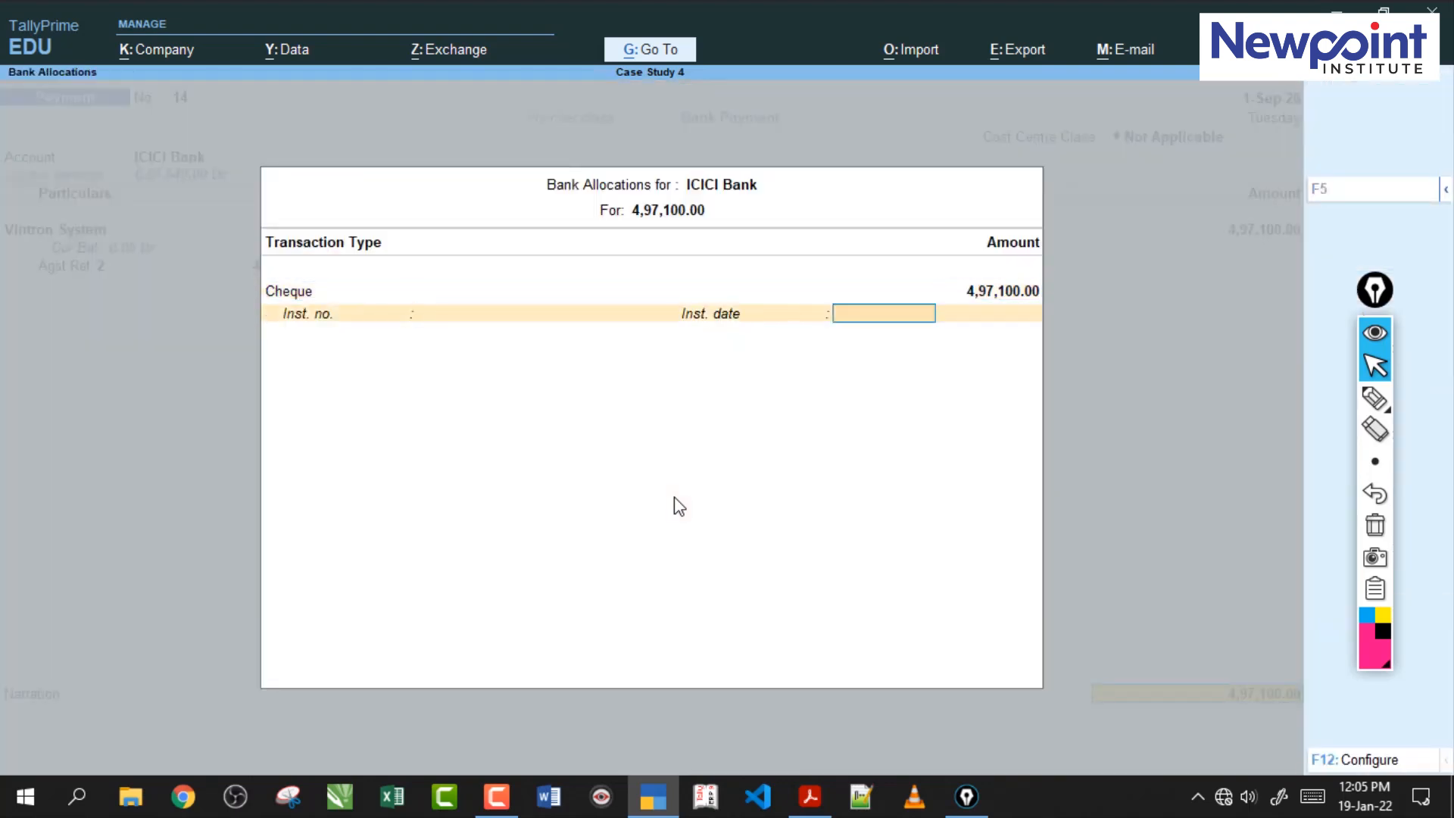
# Set the cheque's instrument date to 1-9, accept the payment voucher and return to the Gateway of Tally.
pyautogui.write('1-9')
pyautogui.press('Return')
pyautogui.press('Return')
pyautogui.press('Return')
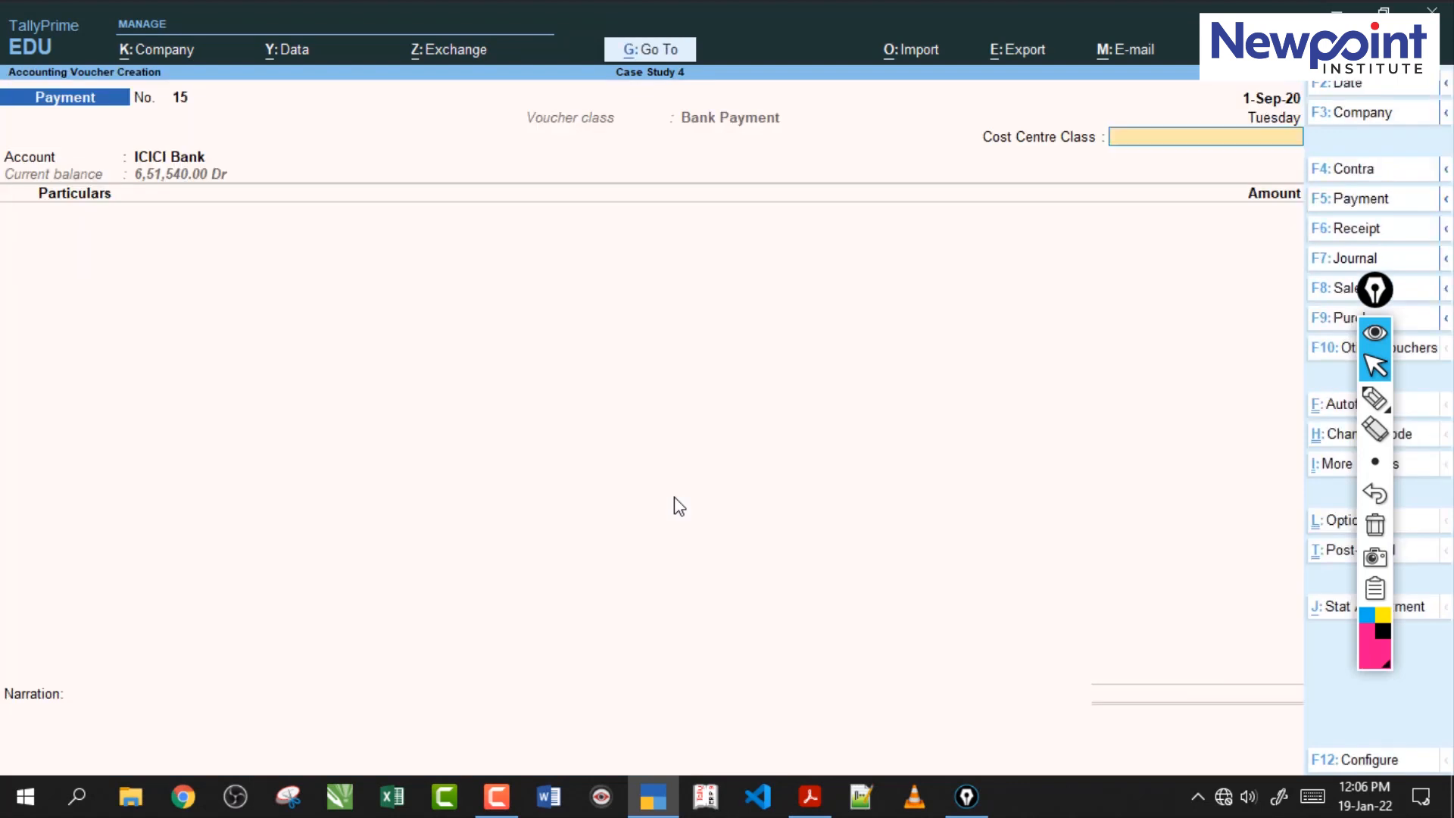
pyautogui.press('Escape')
pyautogui.press('Escape')
pyautogui.press('Escape')
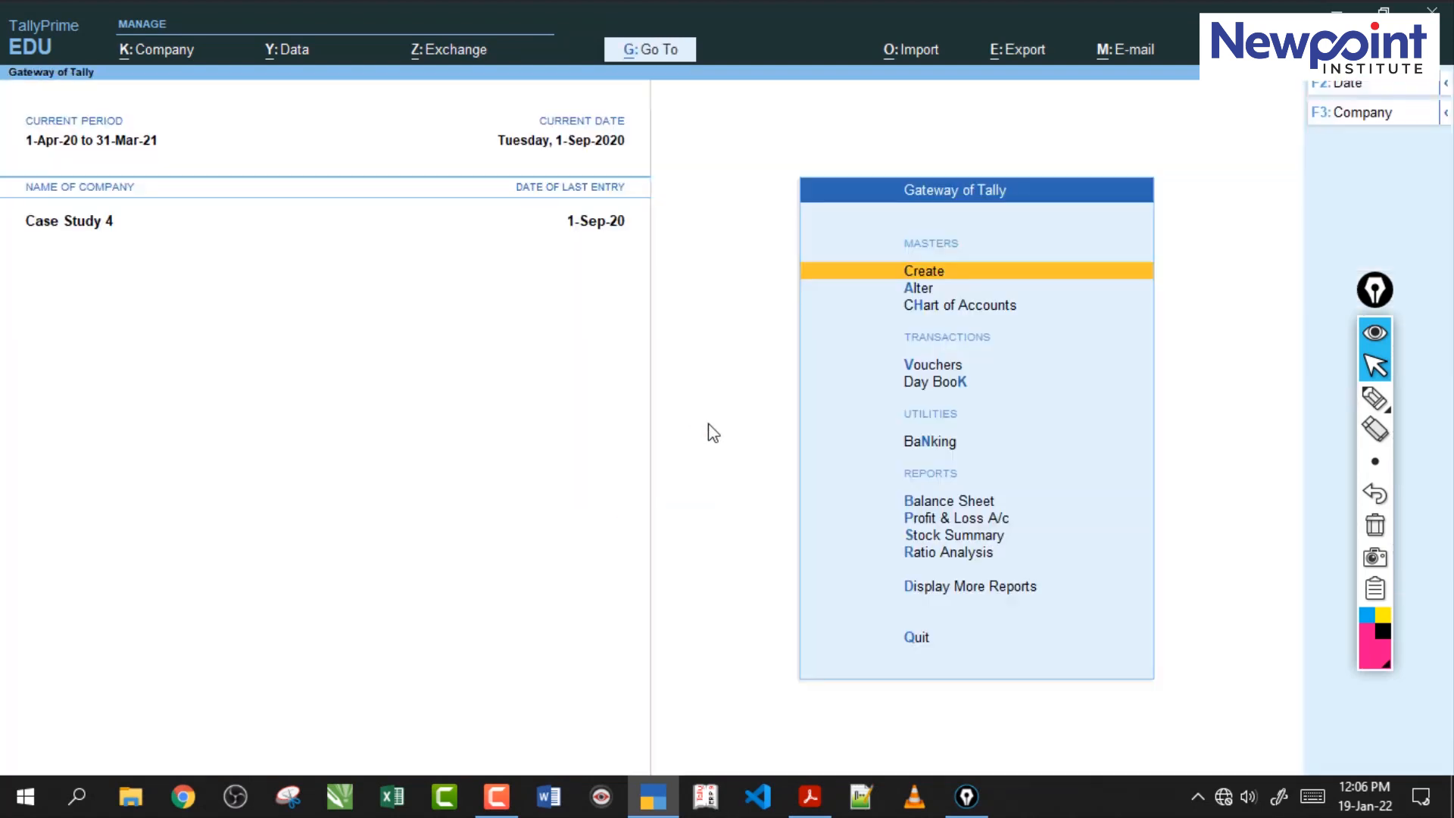
# Display the detailed Trial Balance and locate the matching Trial Balance in the exercise PDF after transaction 34.
pyautogui.press('d')
pyautogui.press('t')
pyautogui.hotkey('alt', 'F5')
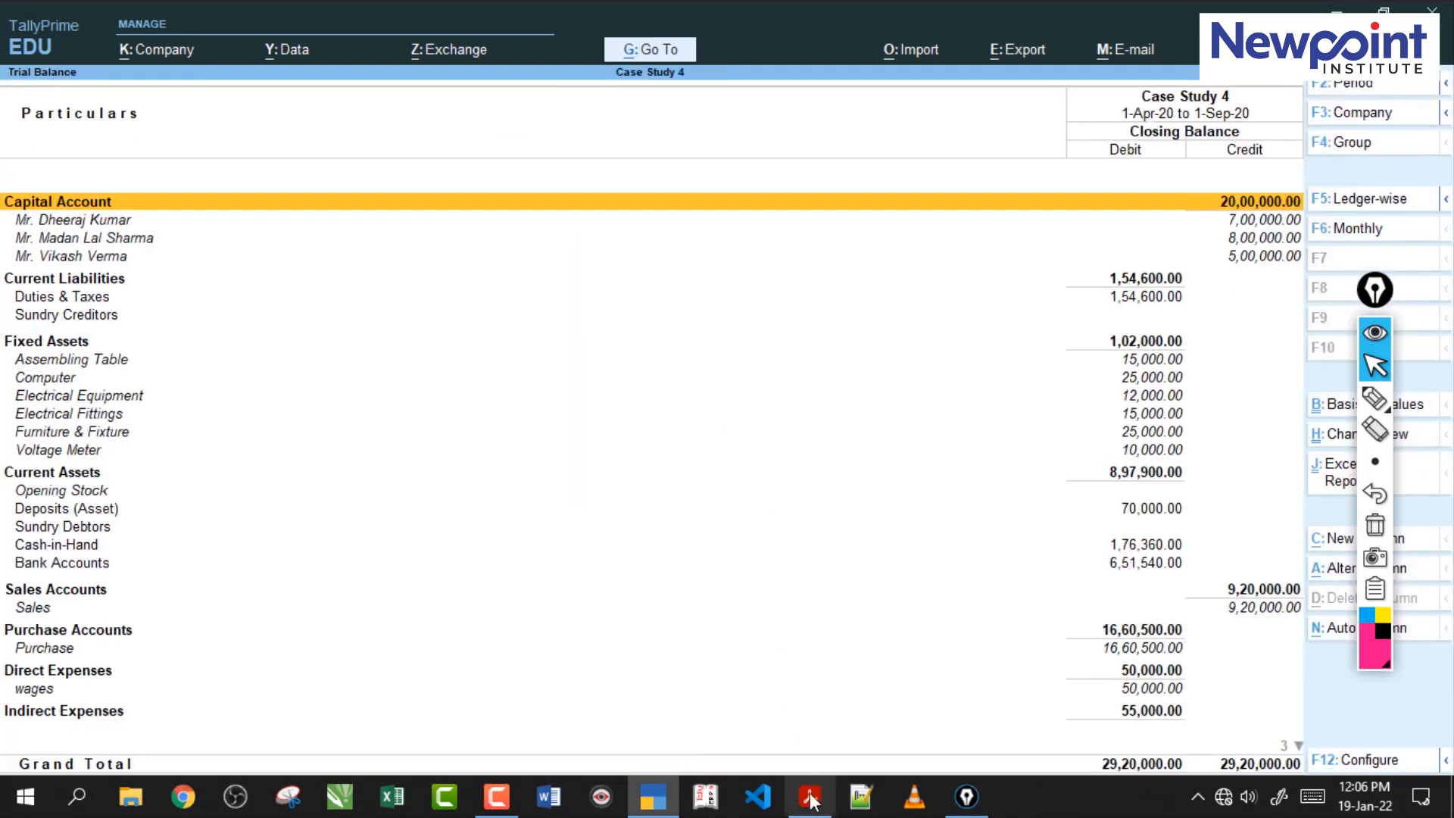
pyautogui.click(810, 796)
pyautogui.click(705, 481)
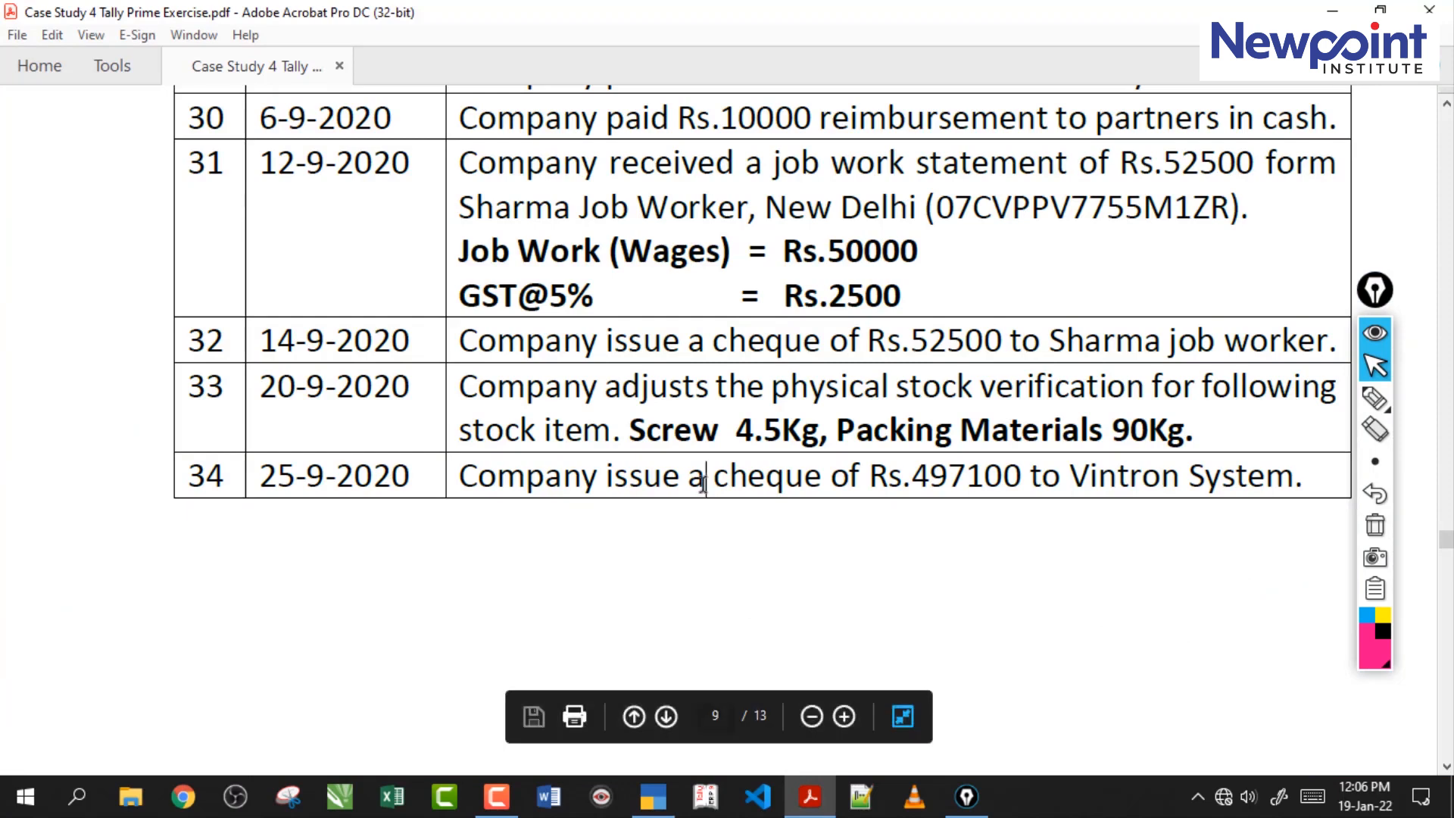
pyautogui.scroll(-15, 704, 485)
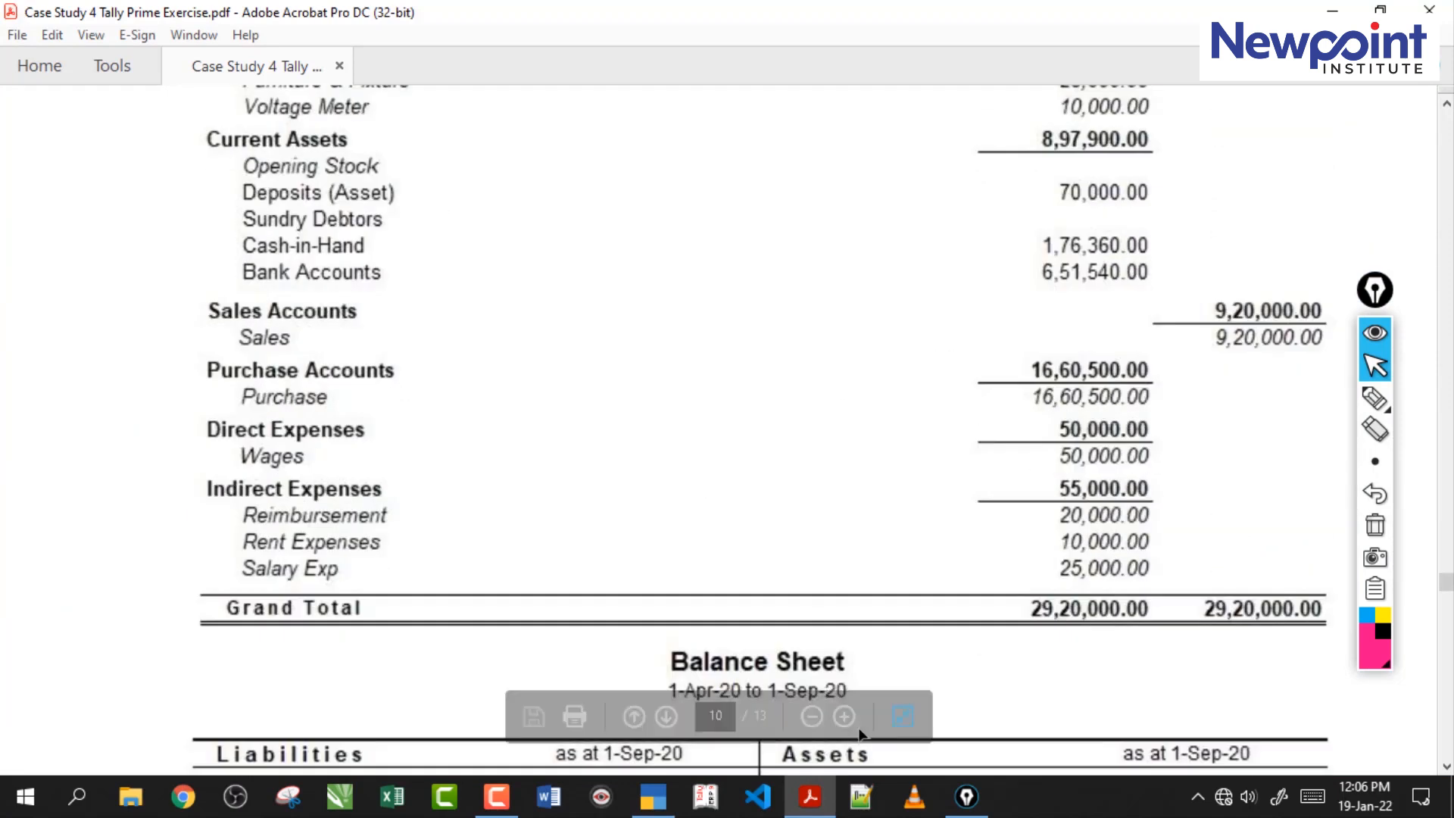
# Compare the Trial Balance in TallyPrime with the one in the exercise PDF, alternating between the two windows.
pyautogui.click(655, 804)
pyautogui.click(758, 631)
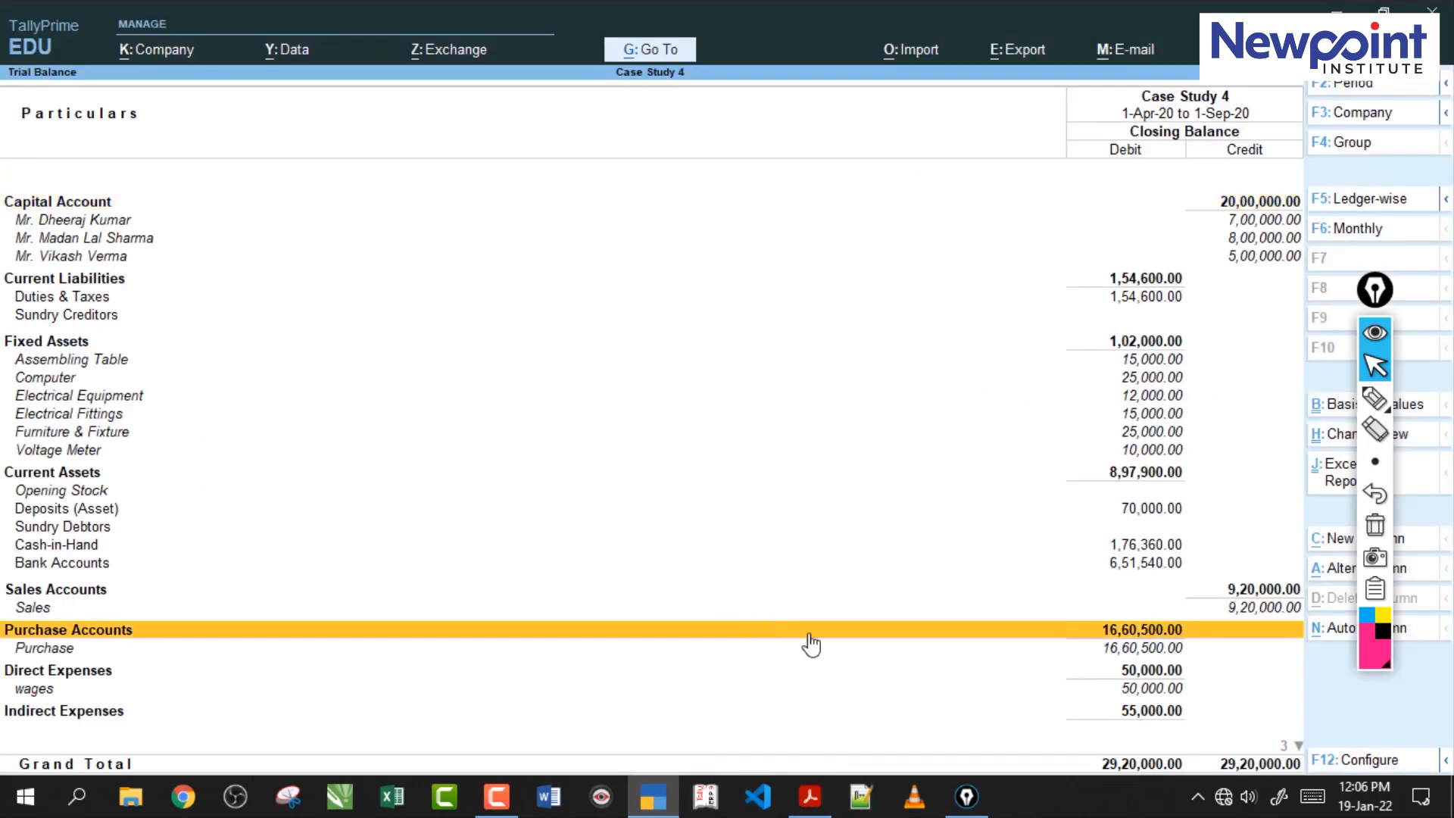
pyautogui.click(810, 803)
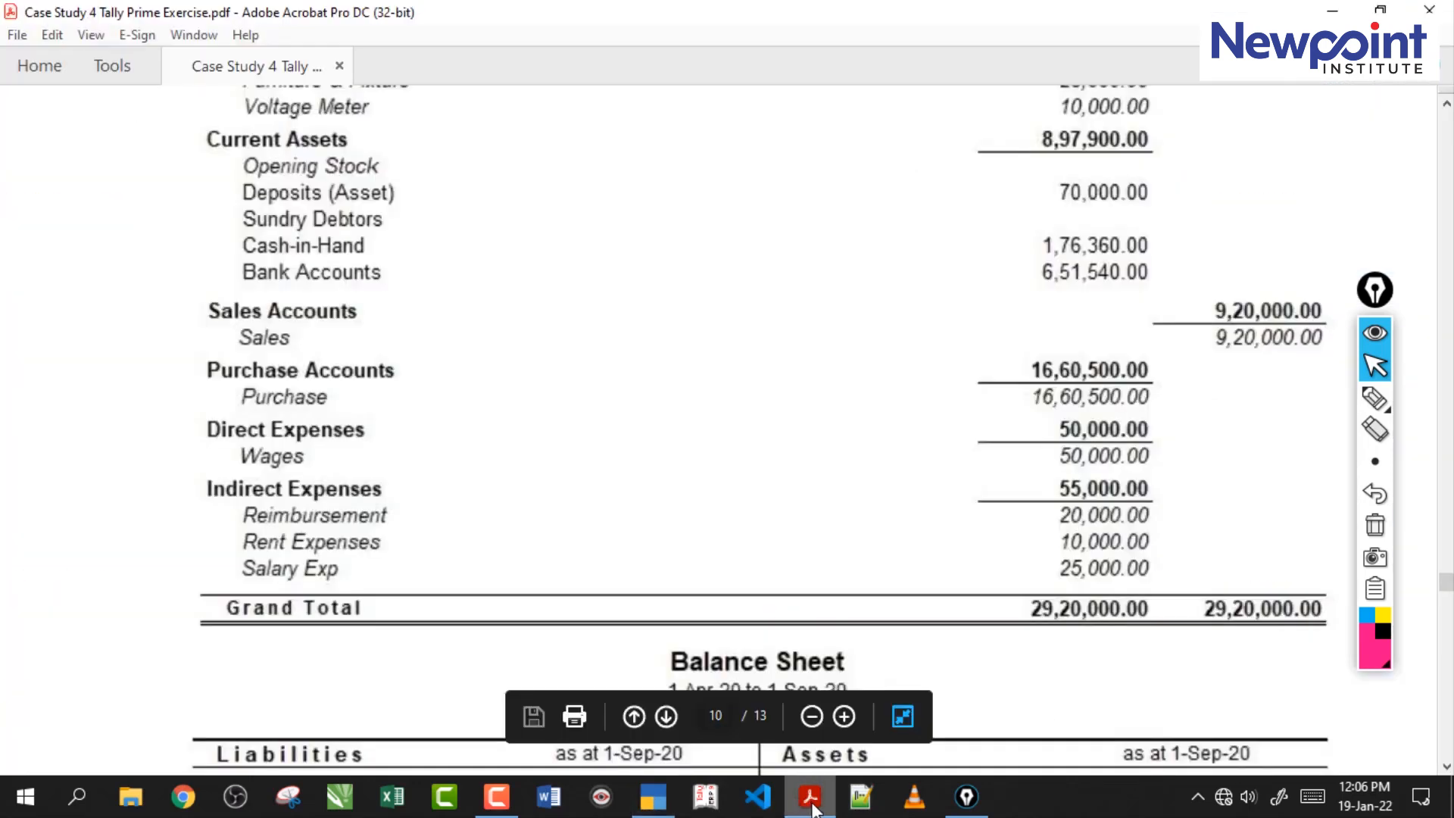
pyautogui.click(817, 808)
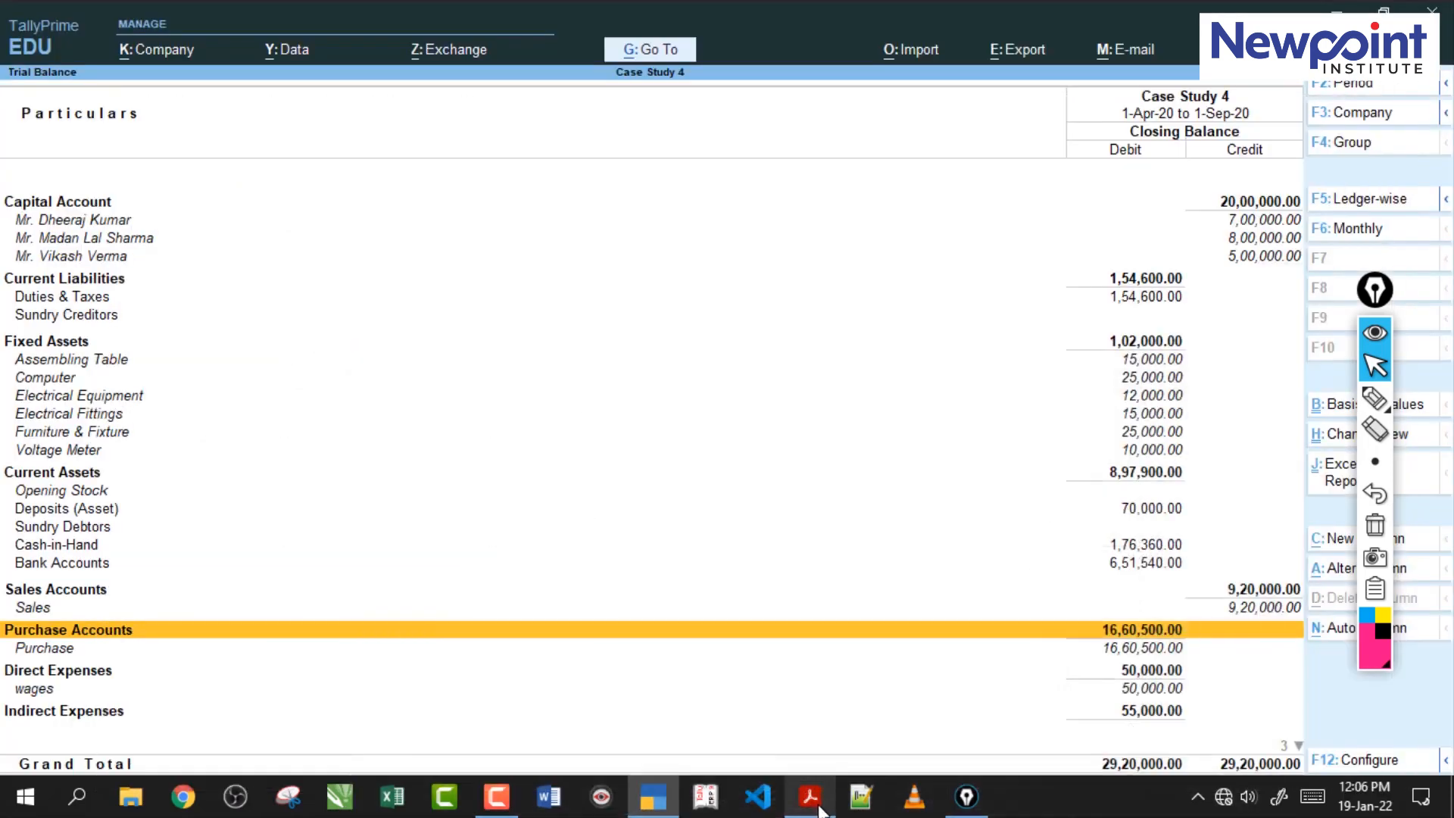
pyautogui.click(820, 811)
pyautogui.click(821, 812)
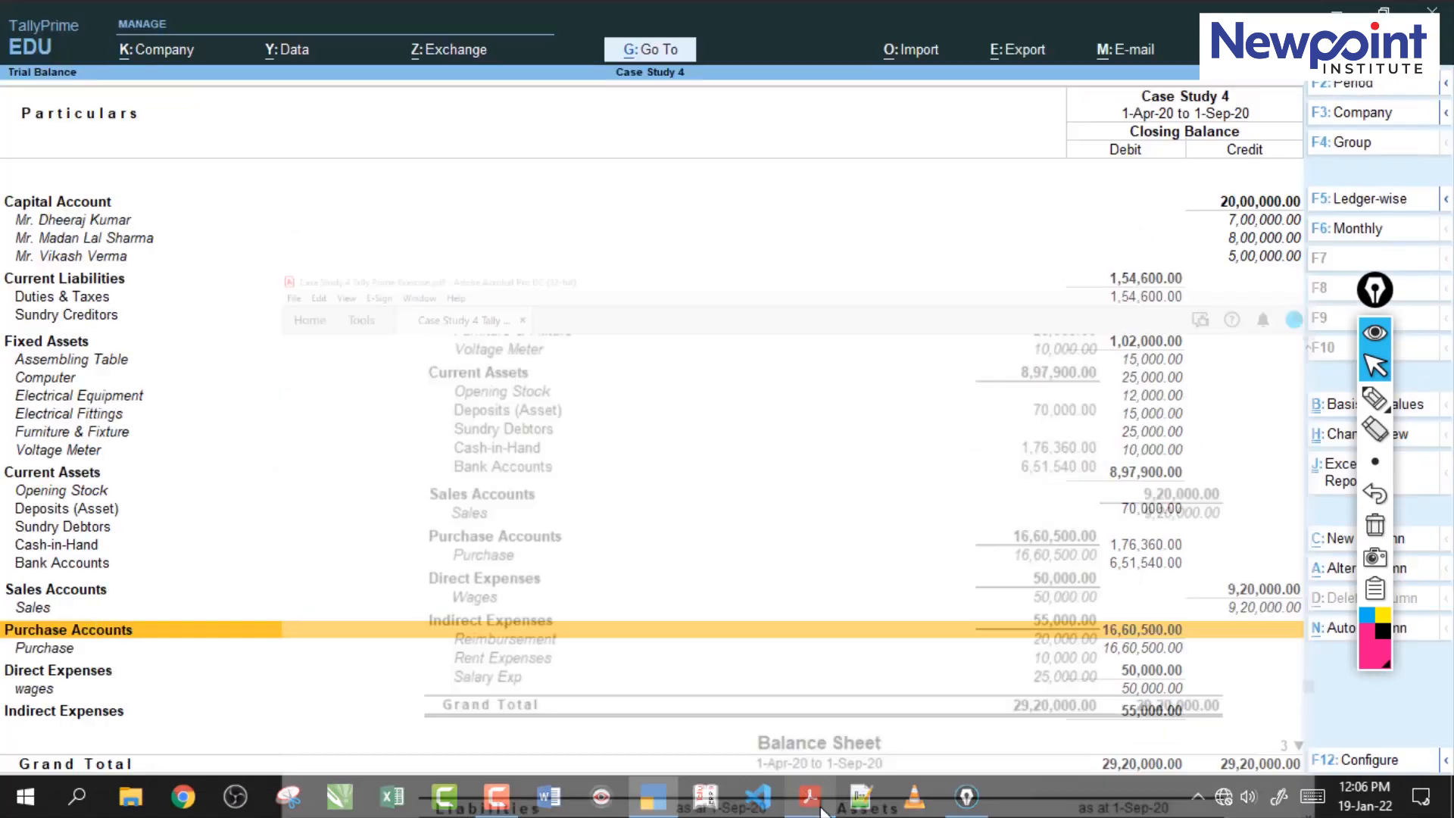
pyautogui.click(822, 812)
pyautogui.scroll(5, 746, 682)
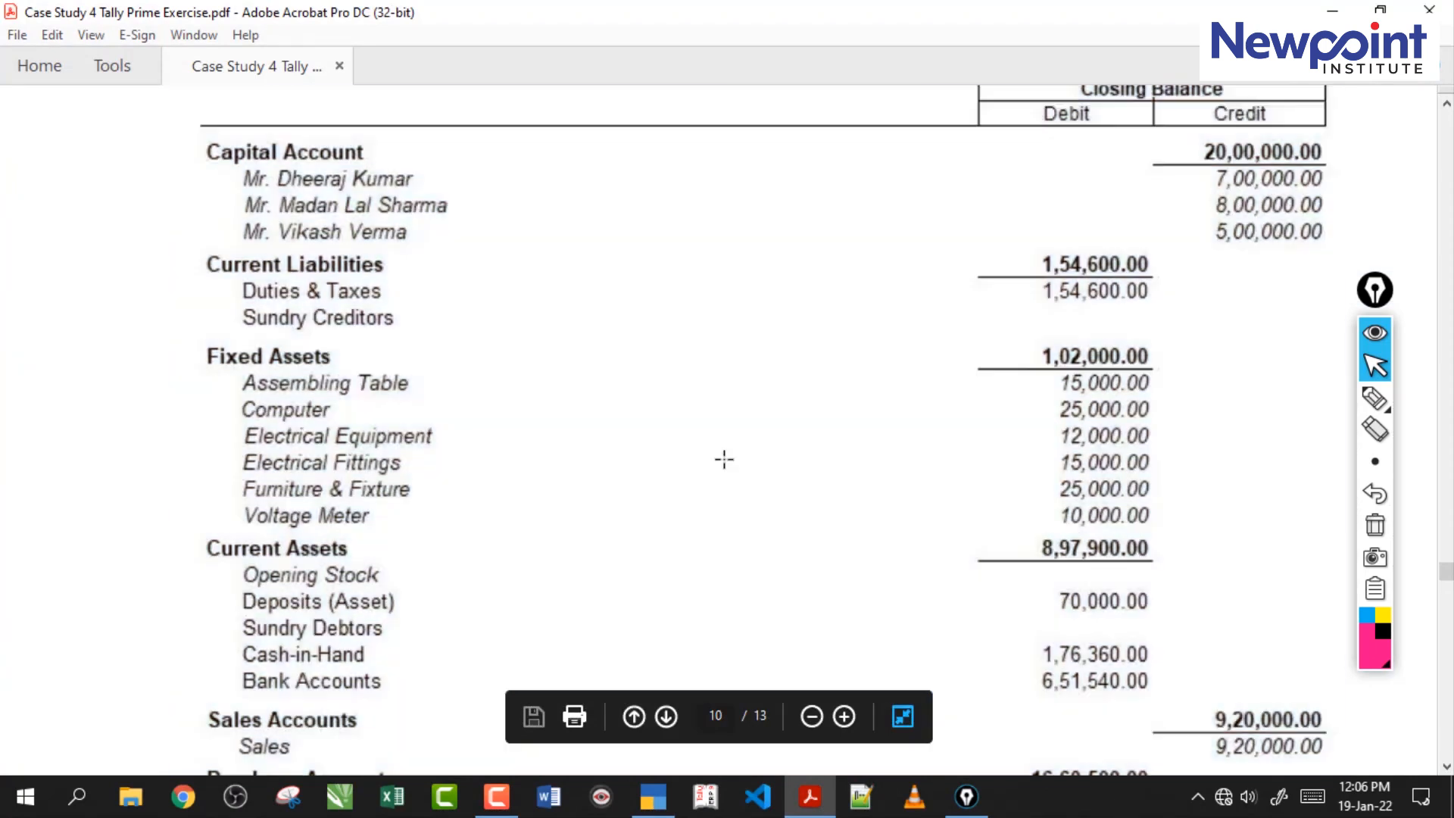
# Review the Balance Sheet in the exercise PDF and continue to the Cost Category Summary.
pyautogui.scroll(-15, 727, 438)
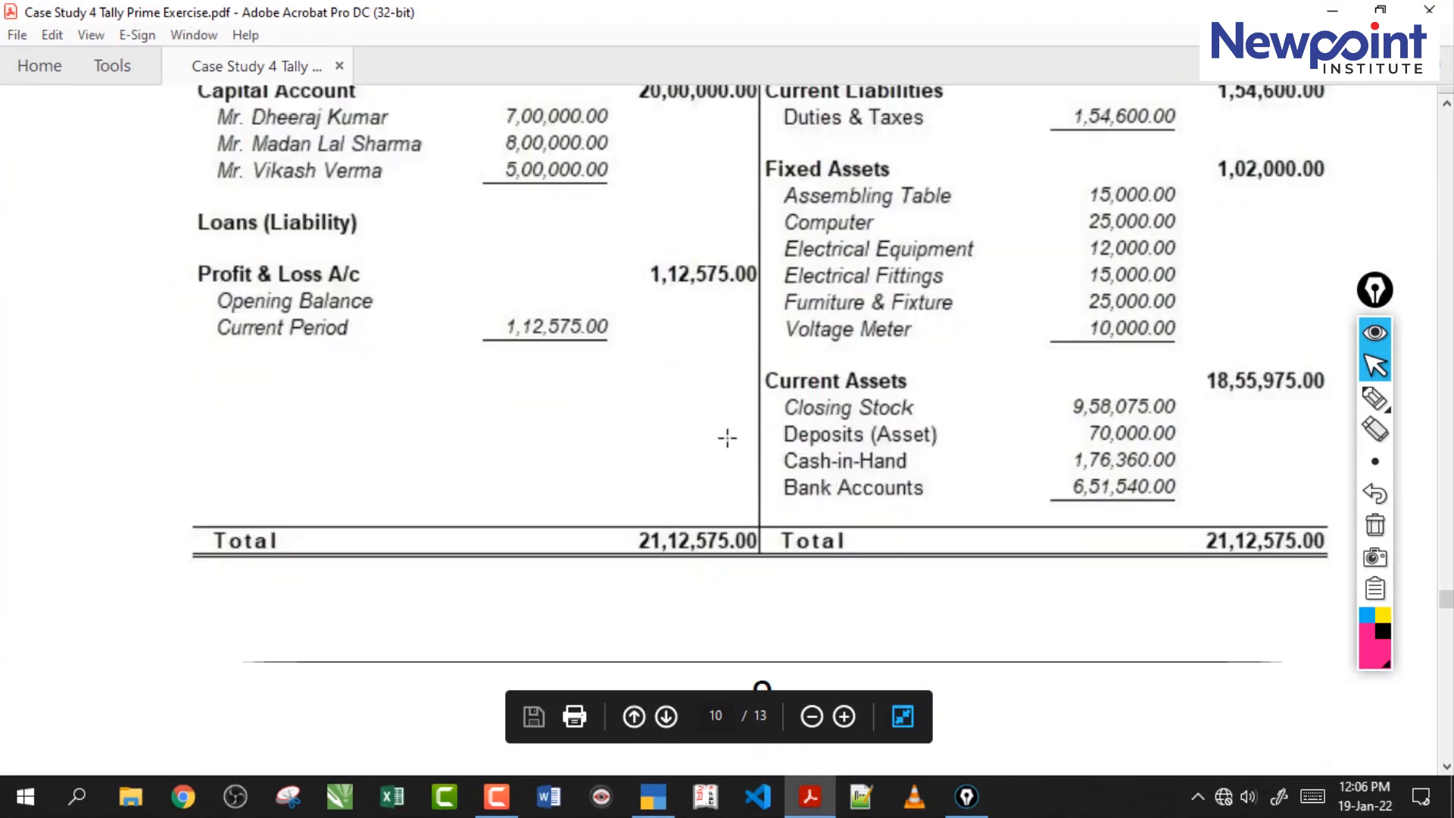
pyautogui.scroll(-5, 727, 437)
pyautogui.moveTo(580, 180); pyautogui.dragTo(1015, 220)
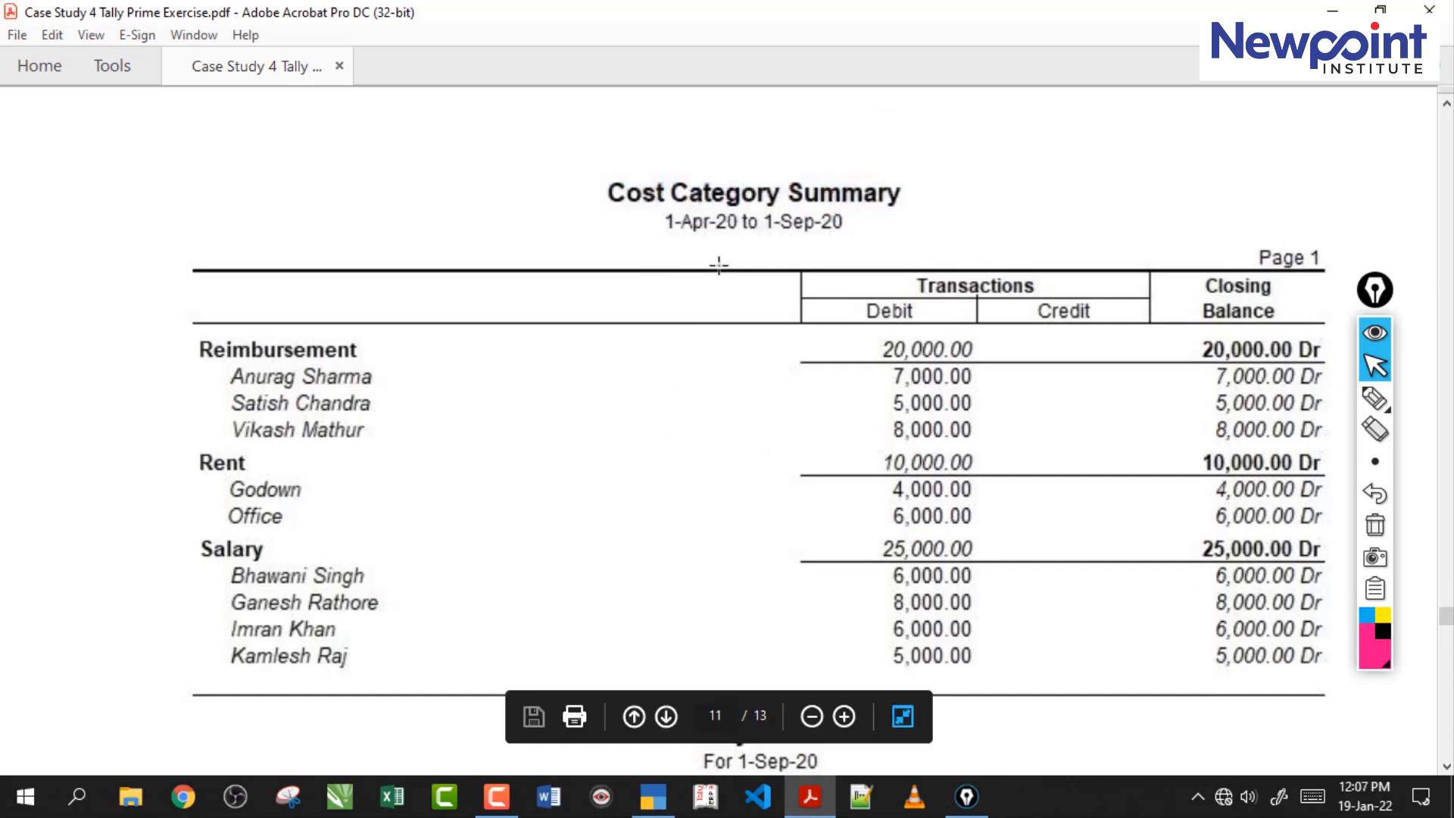
pyautogui.click(655, 799)
# Mark the Reimbursement, Rent and Salary entries of the PDF's Cost Category Summary with the pen and clear all the marks.
pyautogui.click(1375, 398)
pyautogui.moveTo(119, 369); pyautogui.dragTo(203, 354)
pyautogui.moveTo(107, 488); pyautogui.dragTo(193, 460)
pyautogui.moveTo(134, 564); pyautogui.dragTo(193, 545)
pyautogui.moveTo(388, 388); pyautogui.dragTo(448, 377)
pyautogui.moveTo(394, 421); pyautogui.dragTo(498, 411)
pyautogui.moveTo(397, 446); pyautogui.dragTo(530, 453)
pyautogui.moveTo(463, 515); pyautogui.dragTo(522, 506)
pyautogui.moveTo(435, 618); pyautogui.dragTo(523, 605)
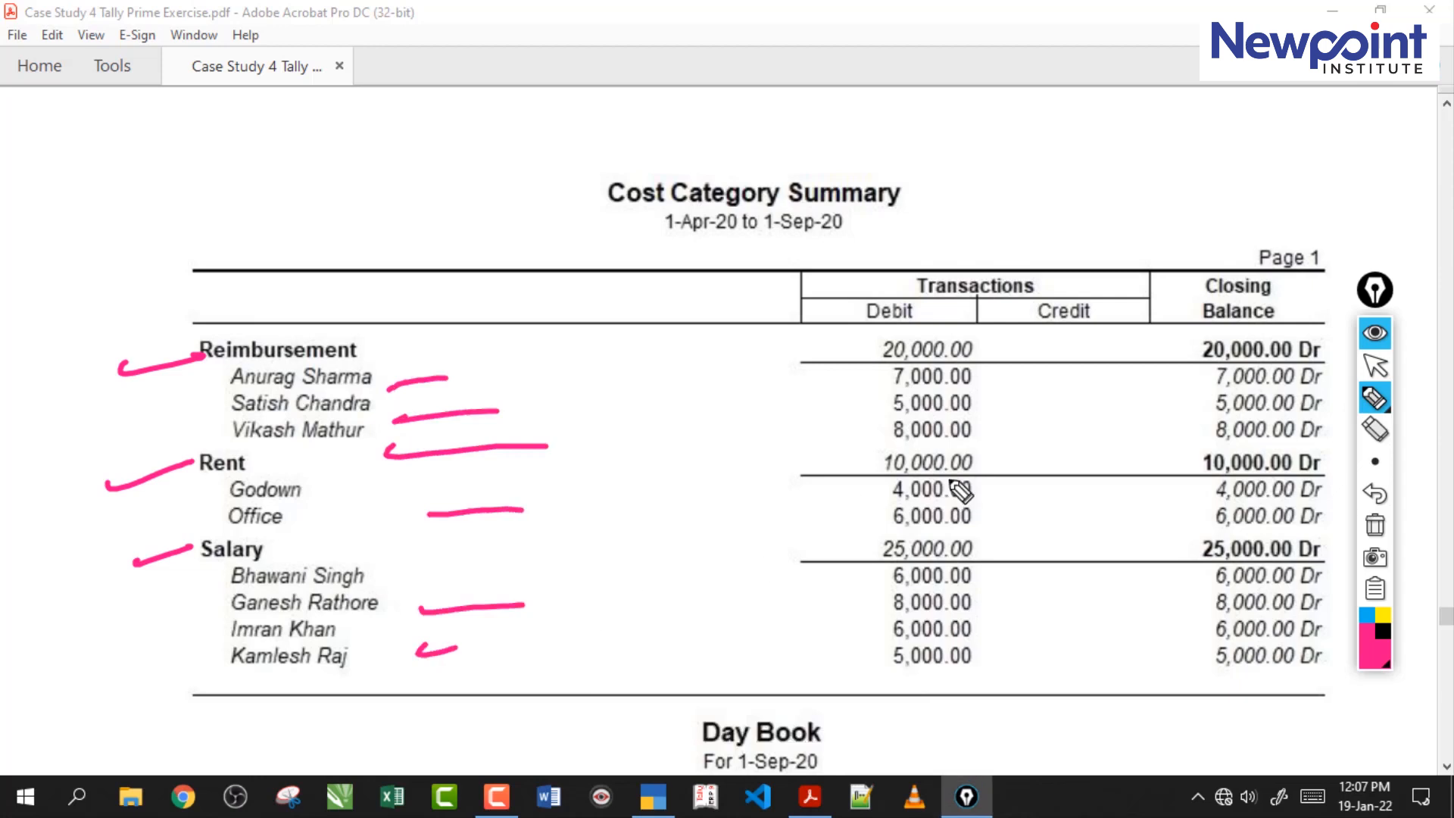
pyautogui.click(1375, 525)
pyautogui.click(1375, 367)
# Exit the PDF's read mode and switch to TallyPrime, closing the Trial Balance to return to the Gateway of Tally.
pyautogui.click(862, 456)
pyautogui.press('Escape')
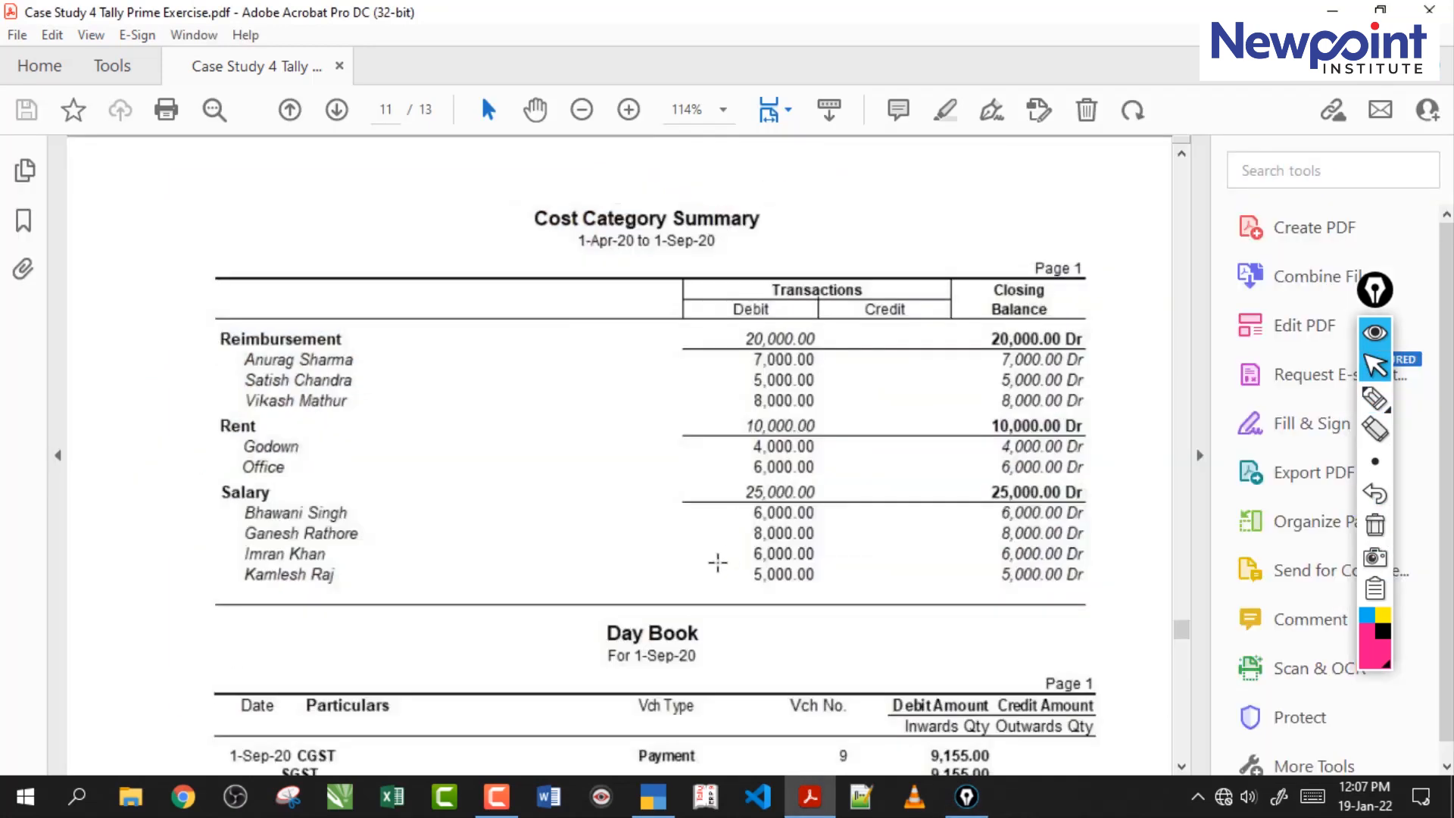
pyautogui.click(667, 804)
pyautogui.press('Escape')
pyautogui.press('Escape')
pyautogui.press('Escape')
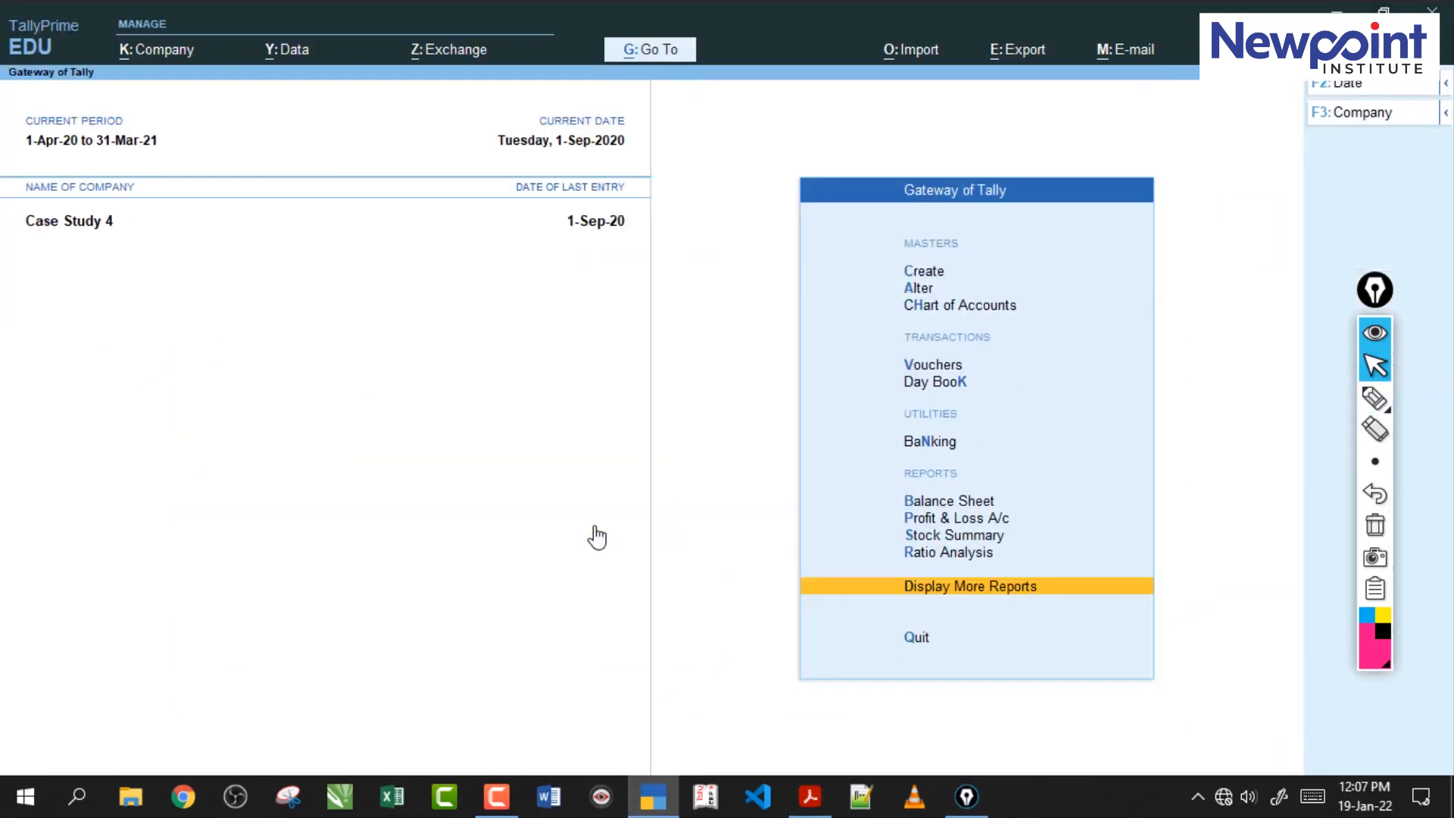
# Display the cost centres' Category Summary report from Statements of Accounts.
pyautogui.press('n')
pyautogui.press('d')
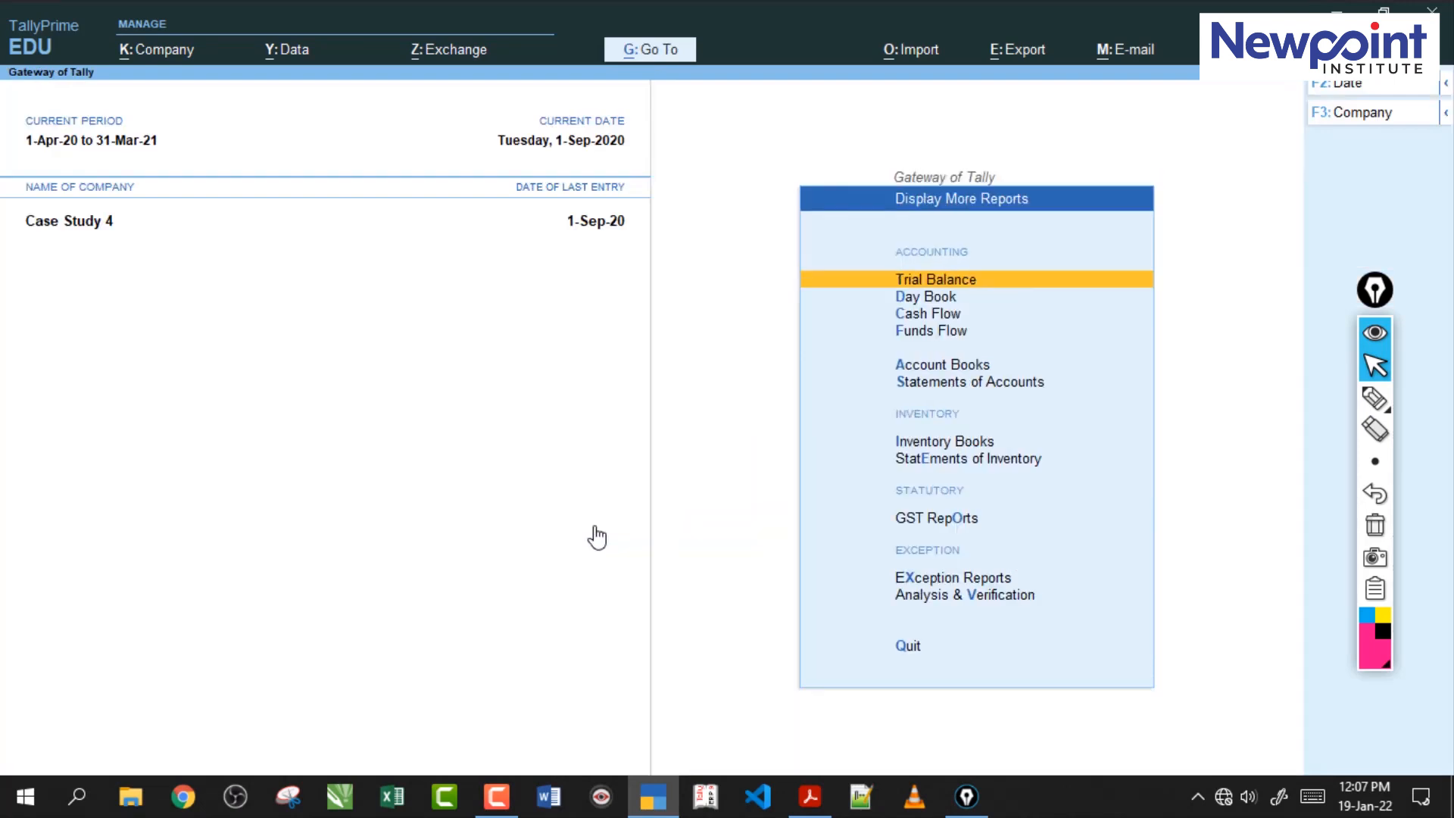
pyautogui.press('s')
pyautogui.press('Return')
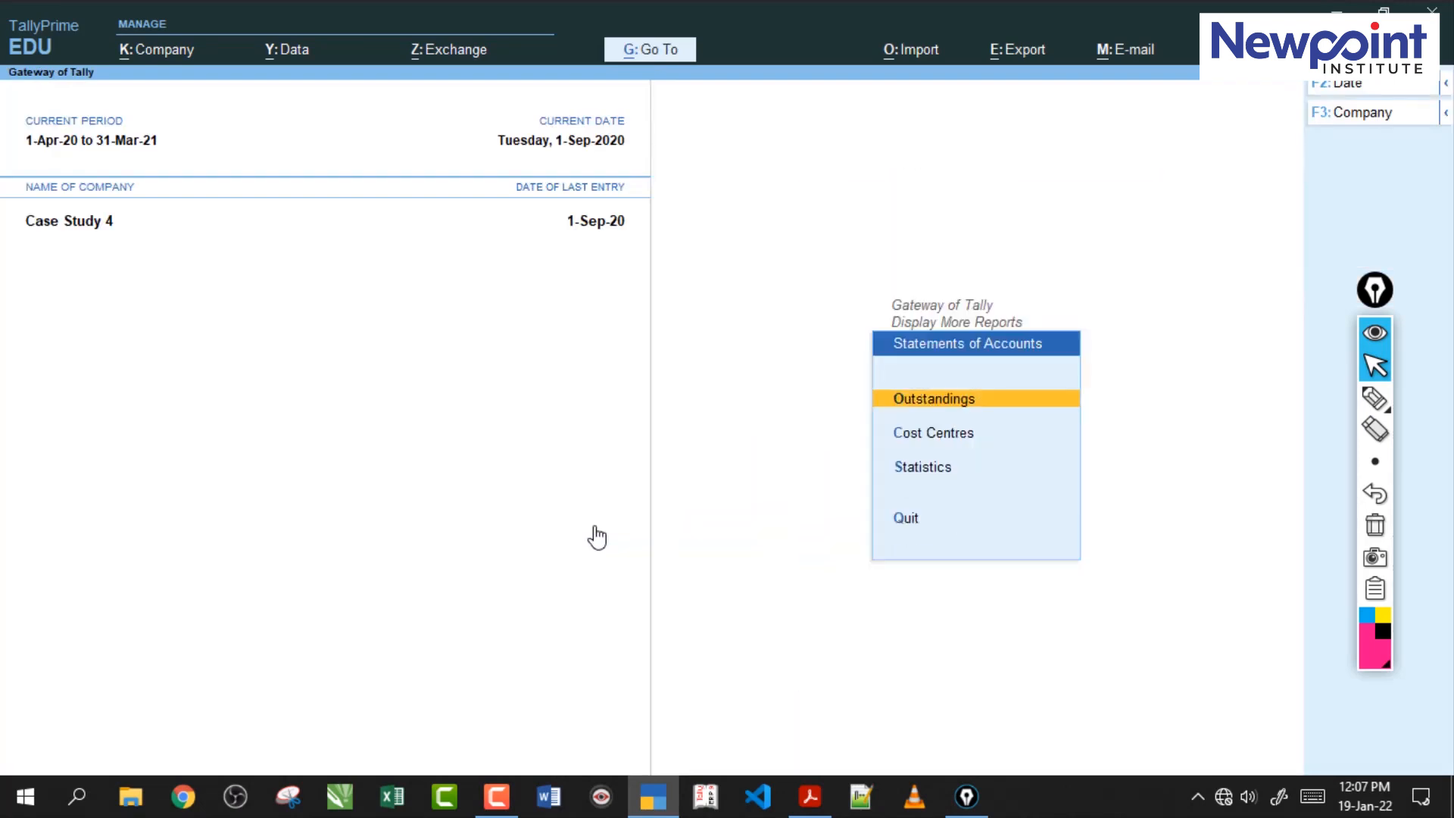
pyautogui.press('Down')
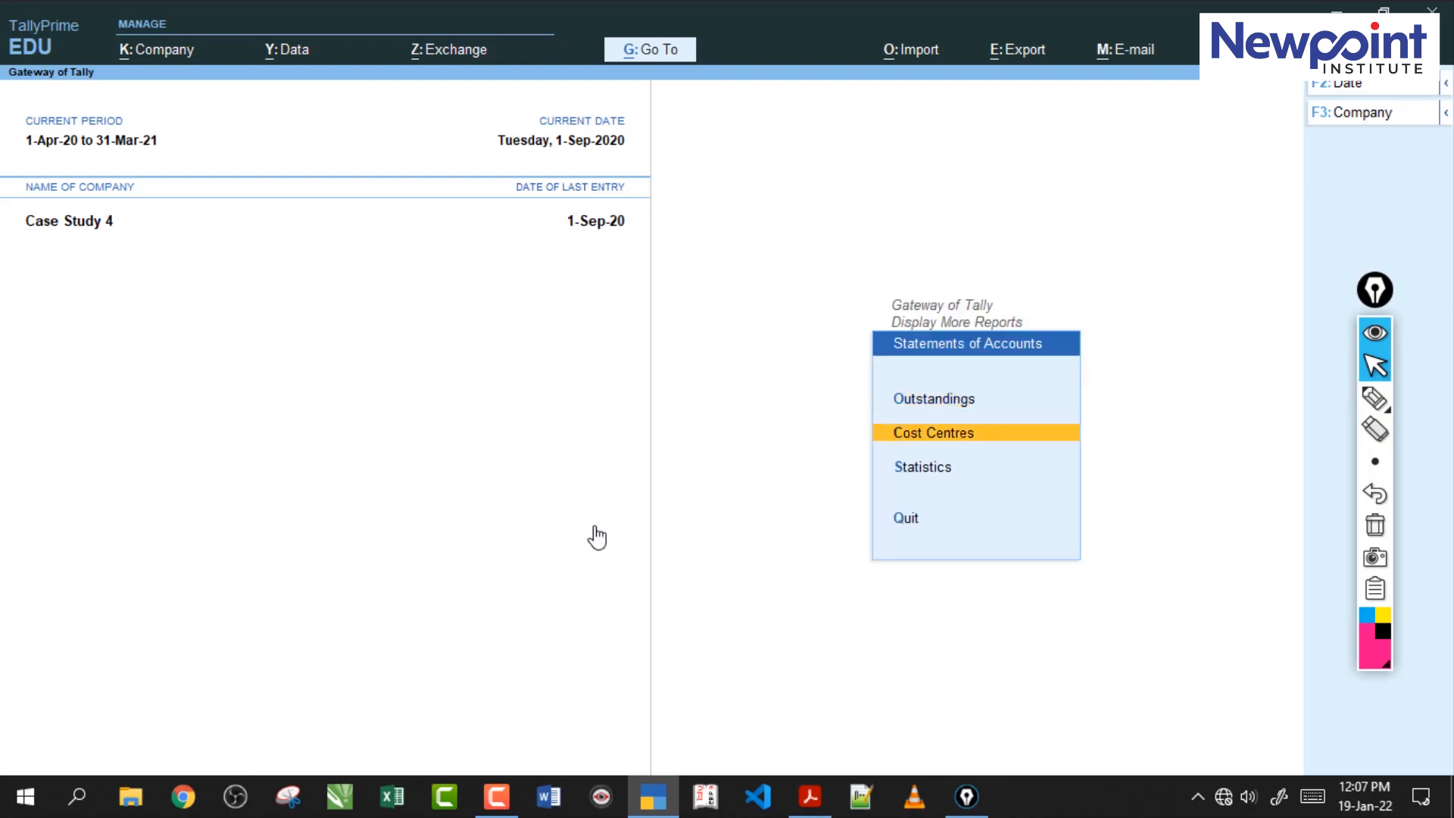
pyautogui.press('Return')
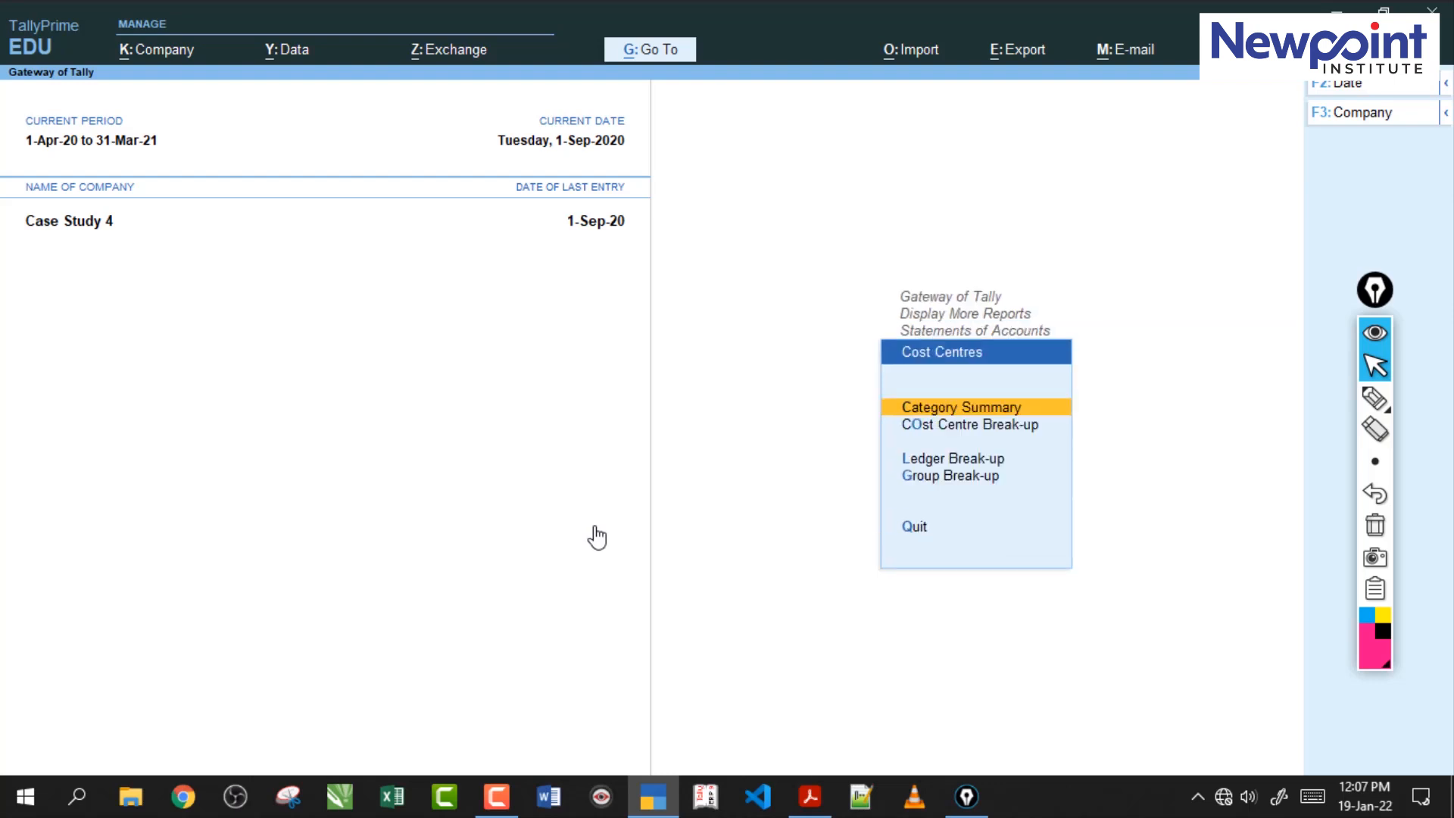
pyautogui.press('Down')
pyautogui.press('Up')
pyautogui.press('Return')
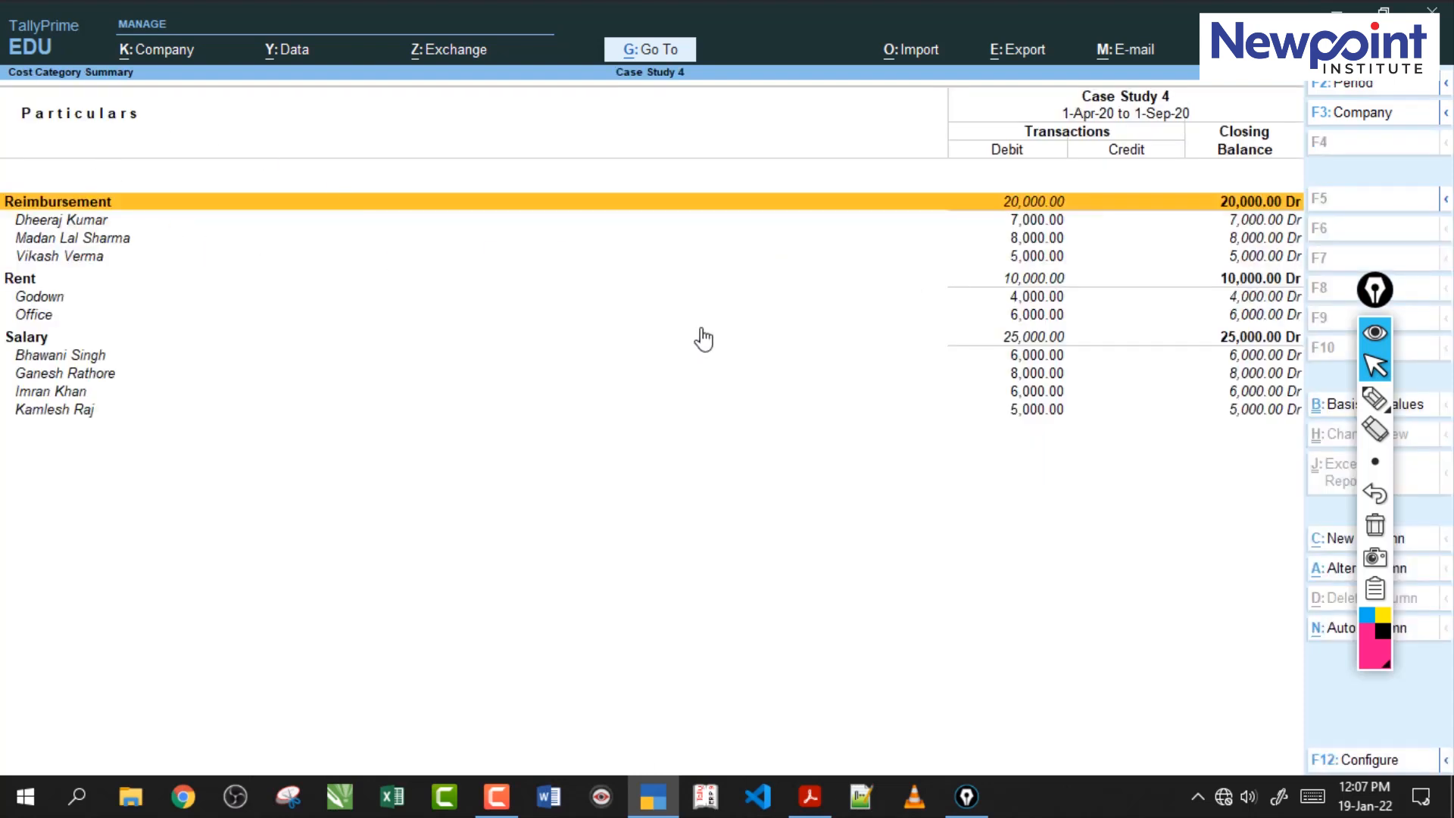
# Close the Cost Category Summary and display the Stock Summary from the Gateway of Tally.
pyautogui.press('Escape')
pyautogui.press('Escape')
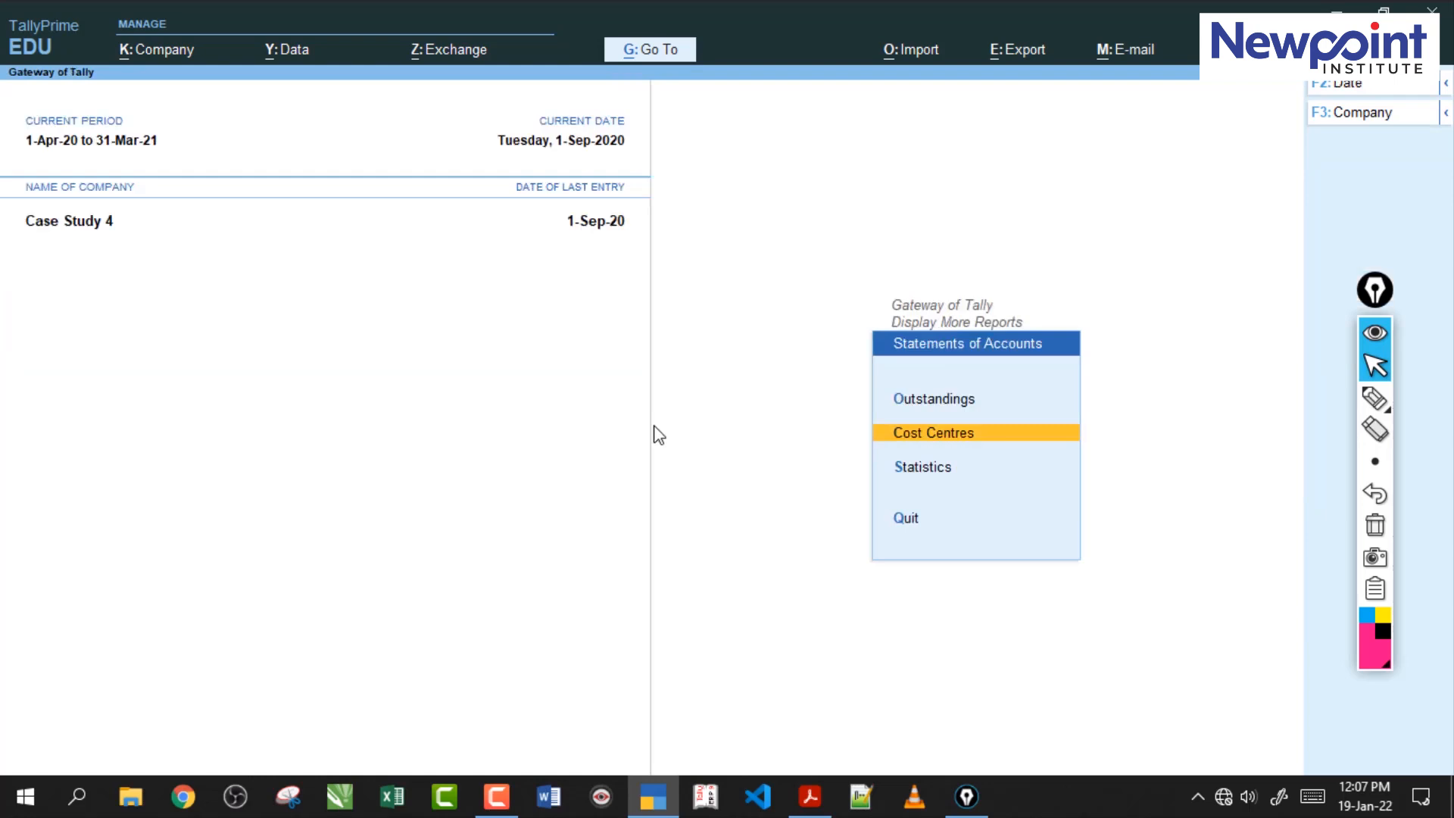
pyautogui.press('Escape')
pyautogui.press('Down')
pyautogui.press('Escape')
pyautogui.press('Up')
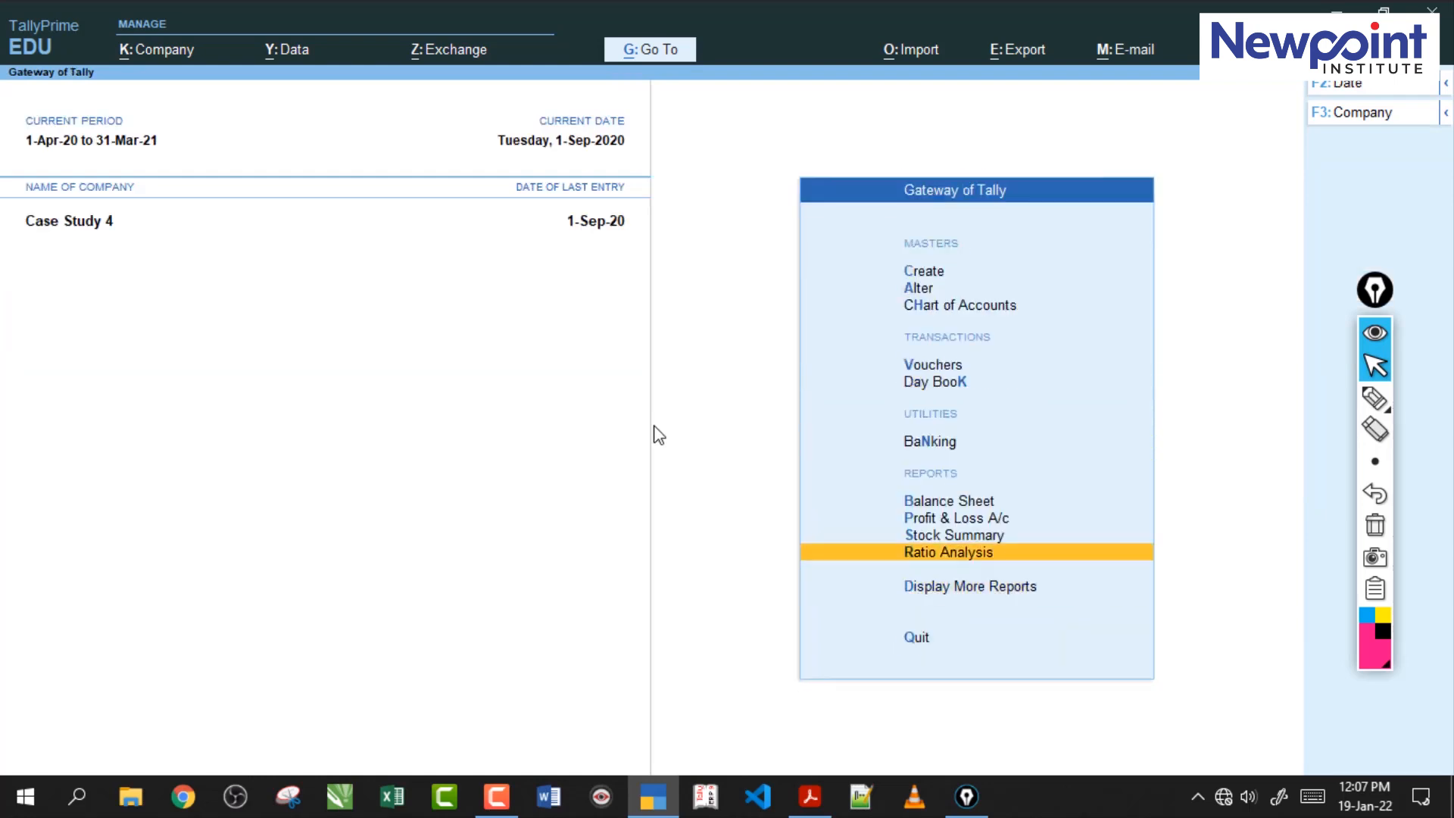
pyautogui.press('Up')
pyautogui.press('Return')
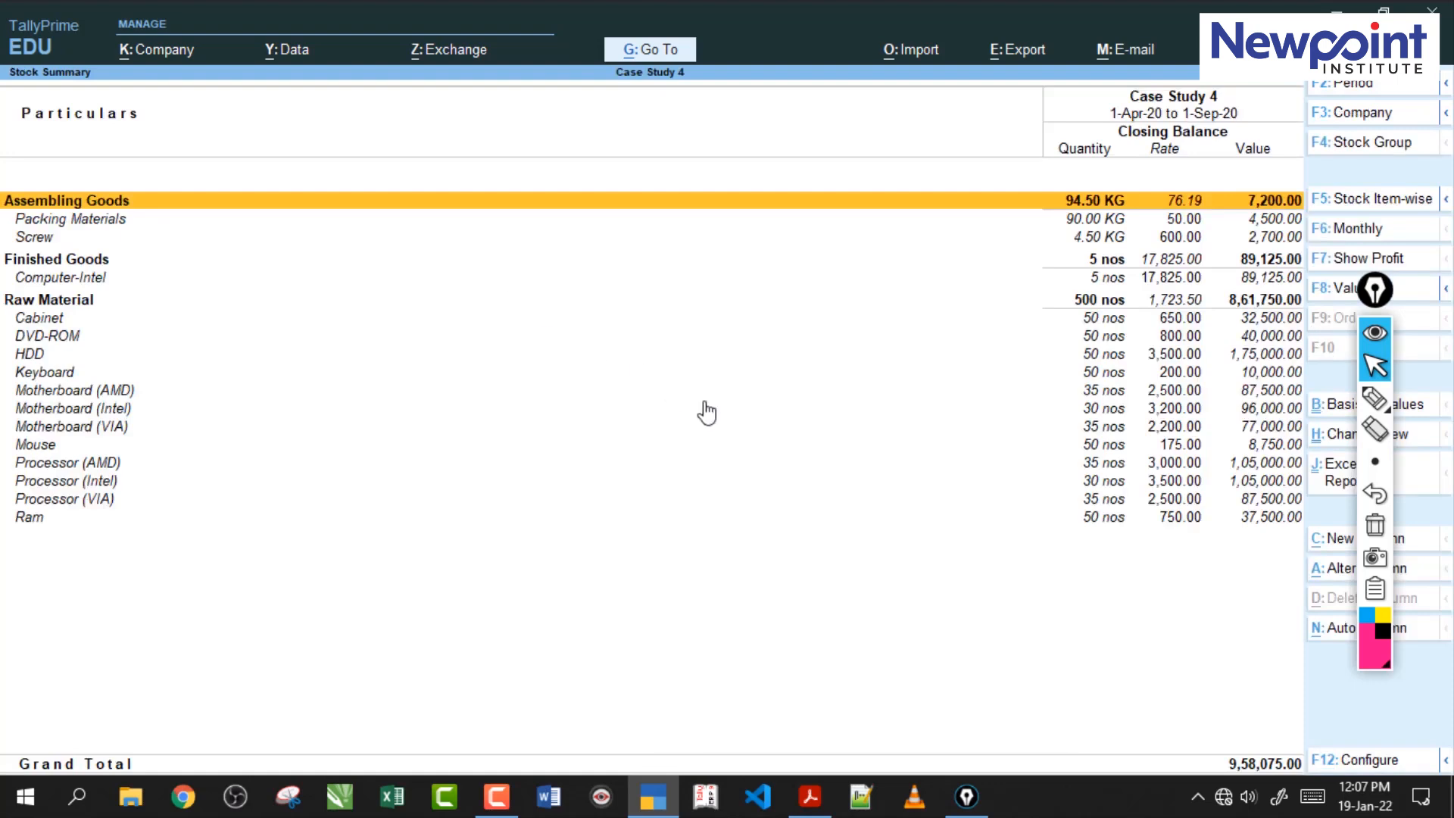
# Switch to the exercise PDF, find its Stock Summary and compare it with the one in TallyPrime.
pyautogui.click(810, 796)
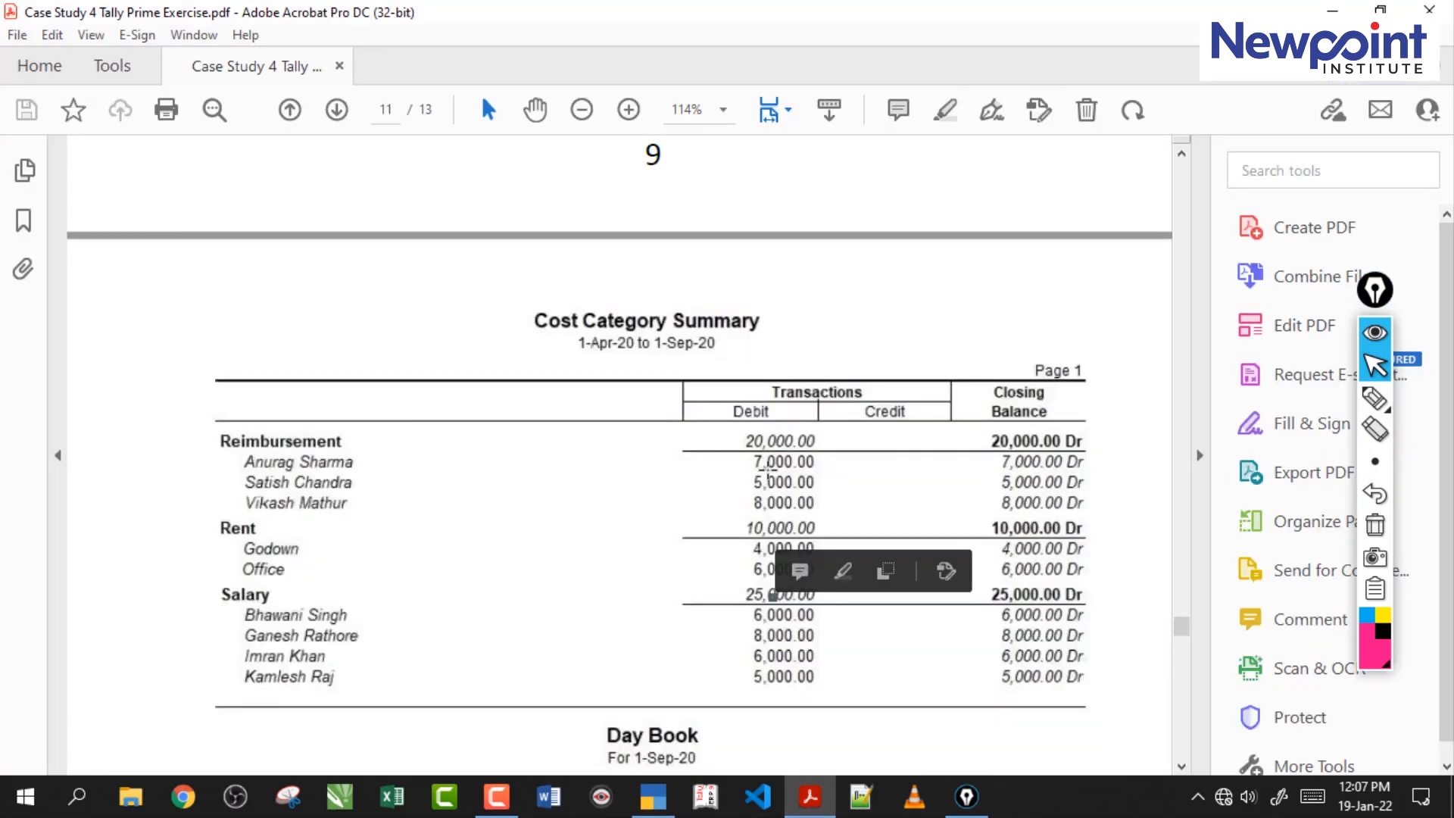
pyautogui.scroll(-8, 768, 469)
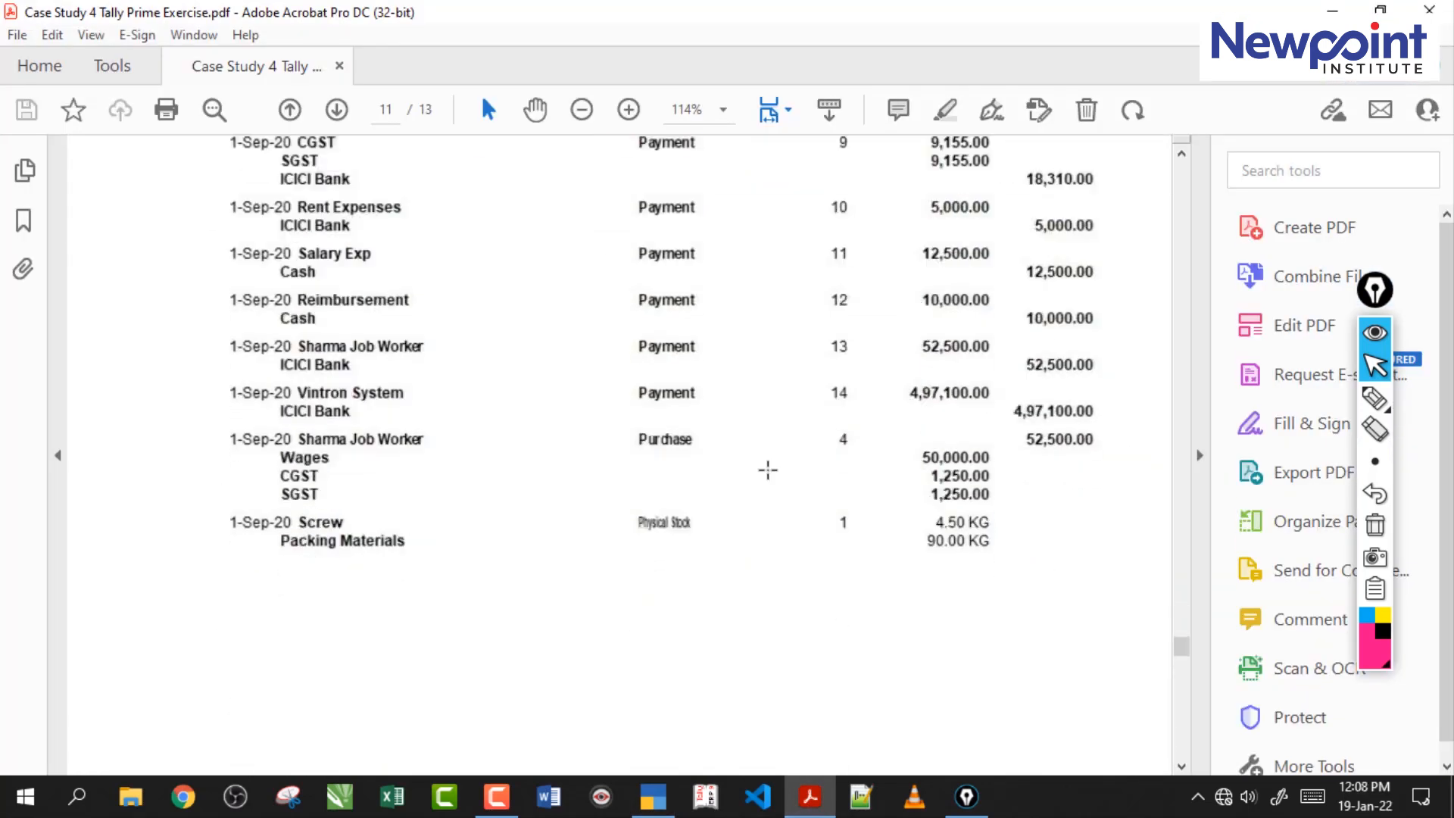
pyautogui.scroll(-5, 768, 470)
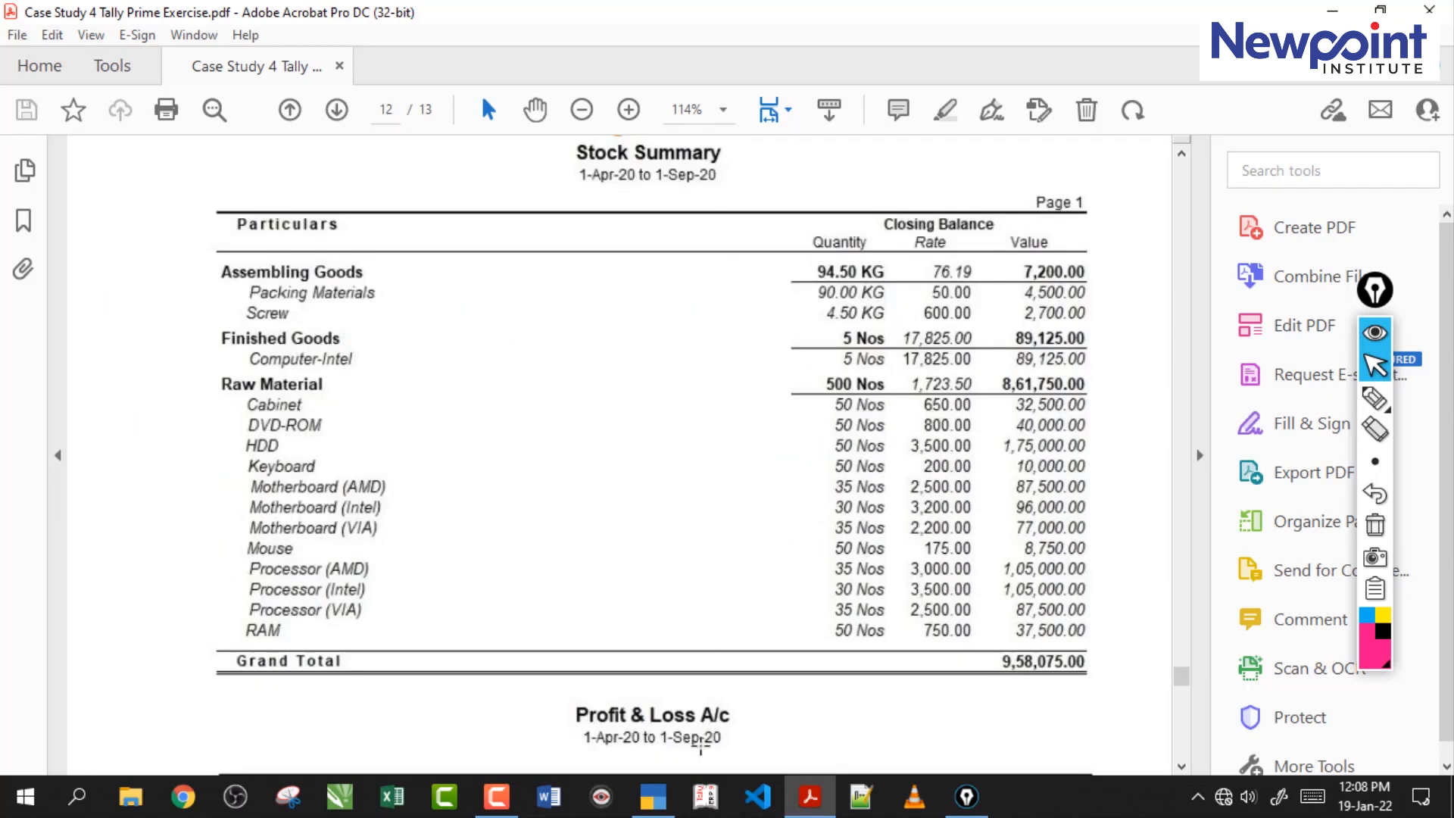
pyautogui.click(652, 808)
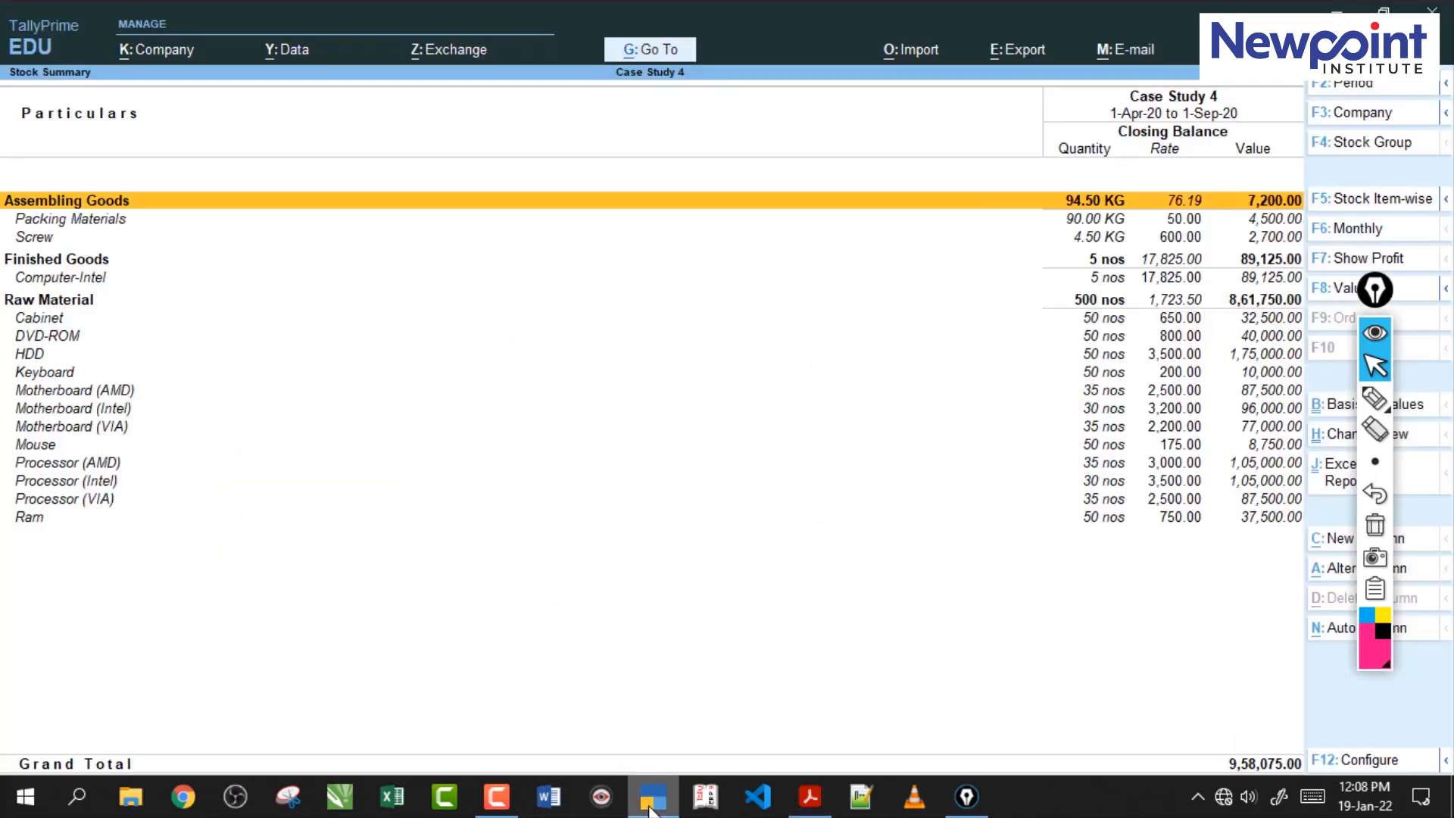
pyautogui.click(649, 808)
pyautogui.click(604, 457)
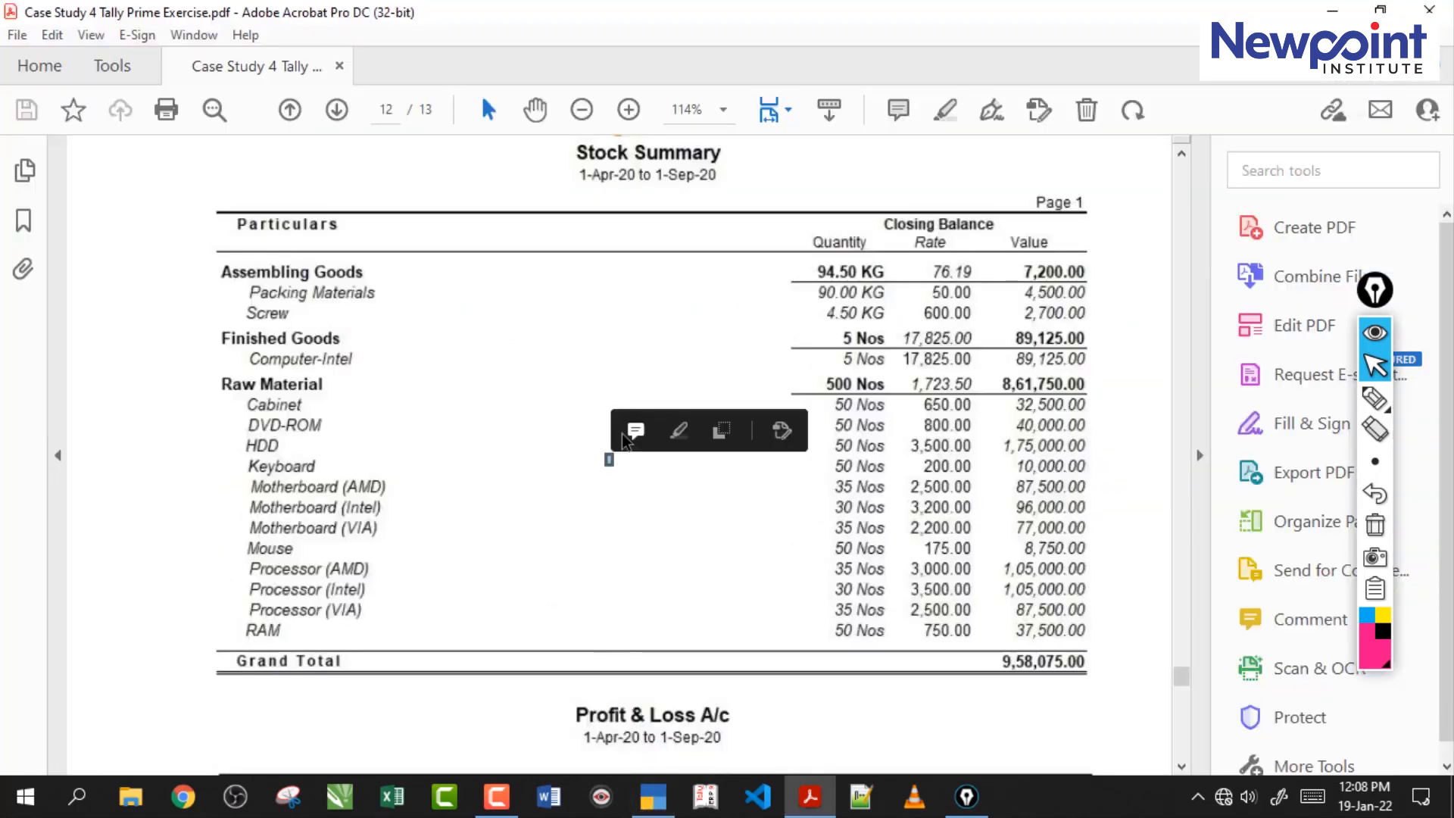
# Review the PDF's Profit & Loss A/c, Balance Sheet and Day Book, using read mode for a larger view.
pyautogui.scroll(-6, 623, 442)
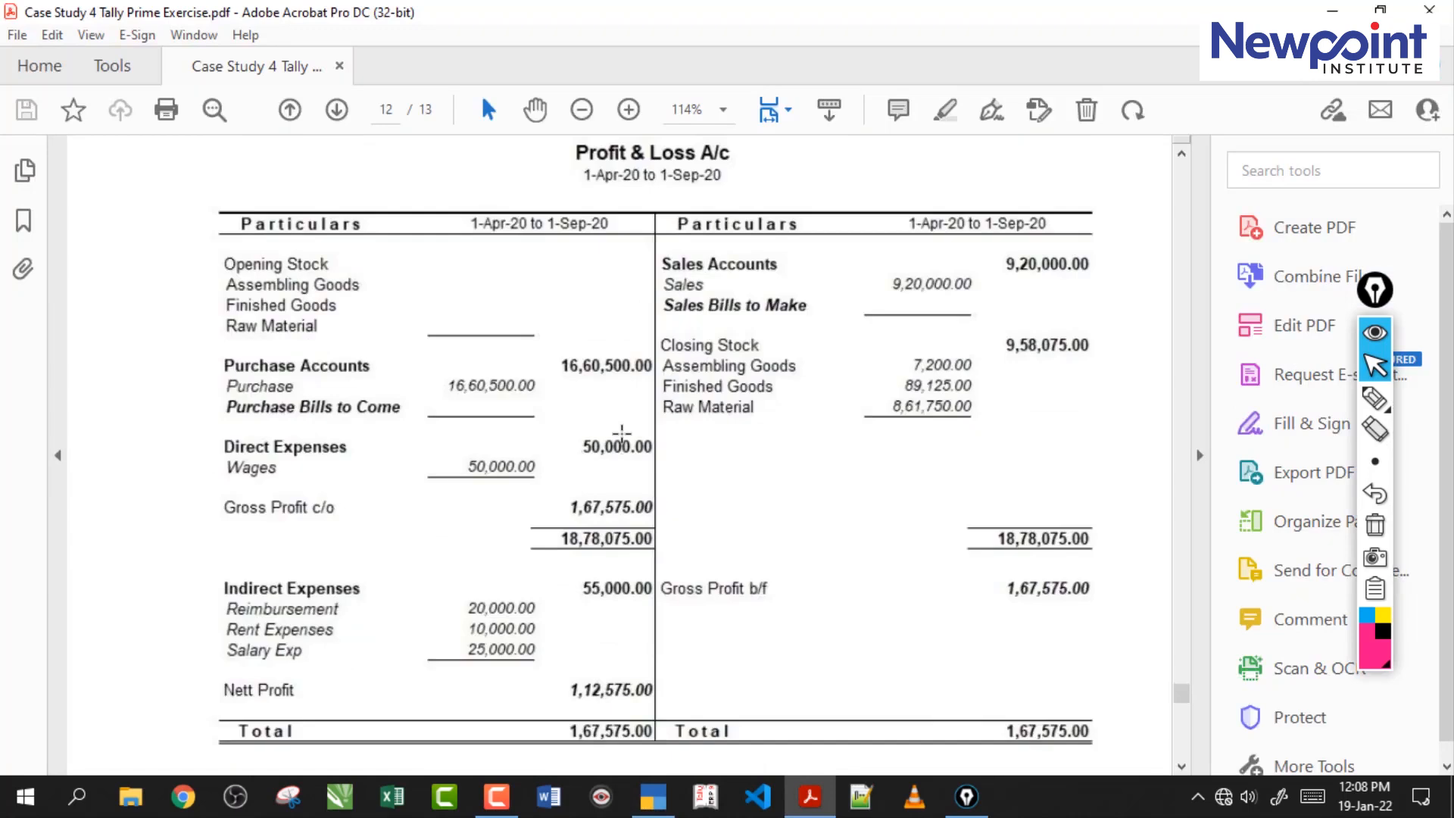
pyautogui.hotkey('ctrl', 'h')
pyautogui.scroll(20, 622, 433)
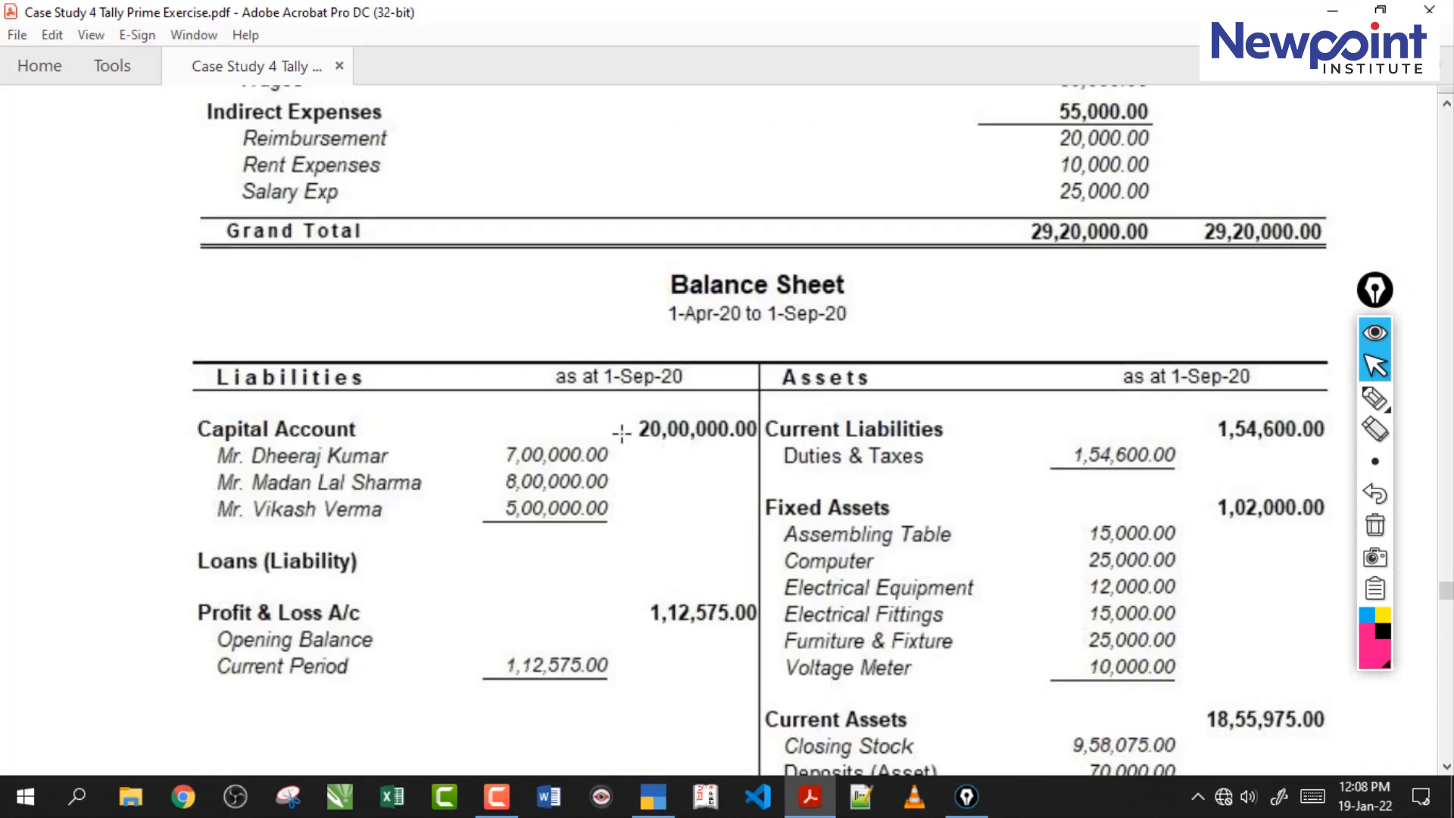
pyautogui.scroll(-5, 622, 433)
pyautogui.scroll(-20, 622, 433)
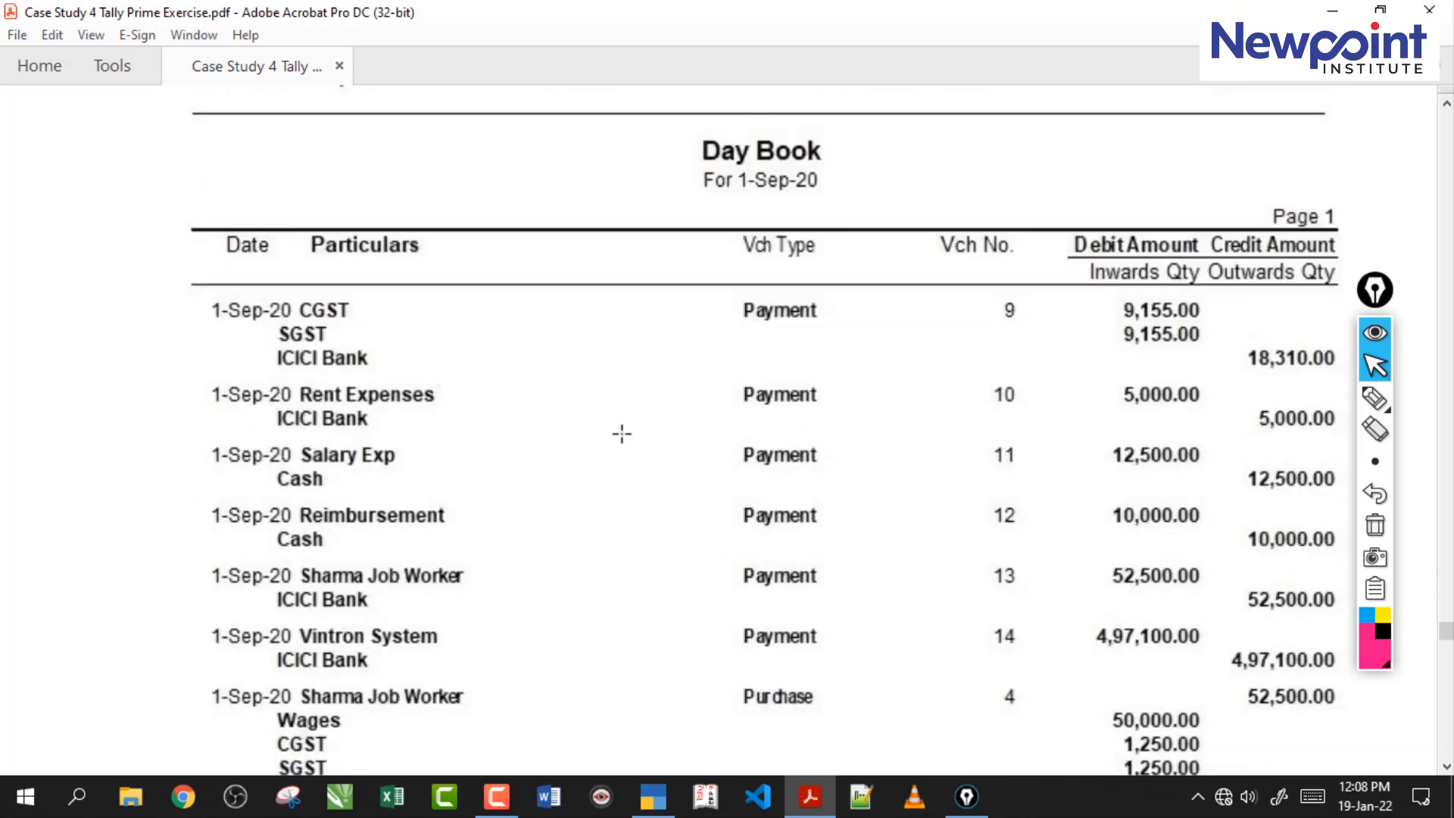
pyautogui.scroll(-2, 622, 443)
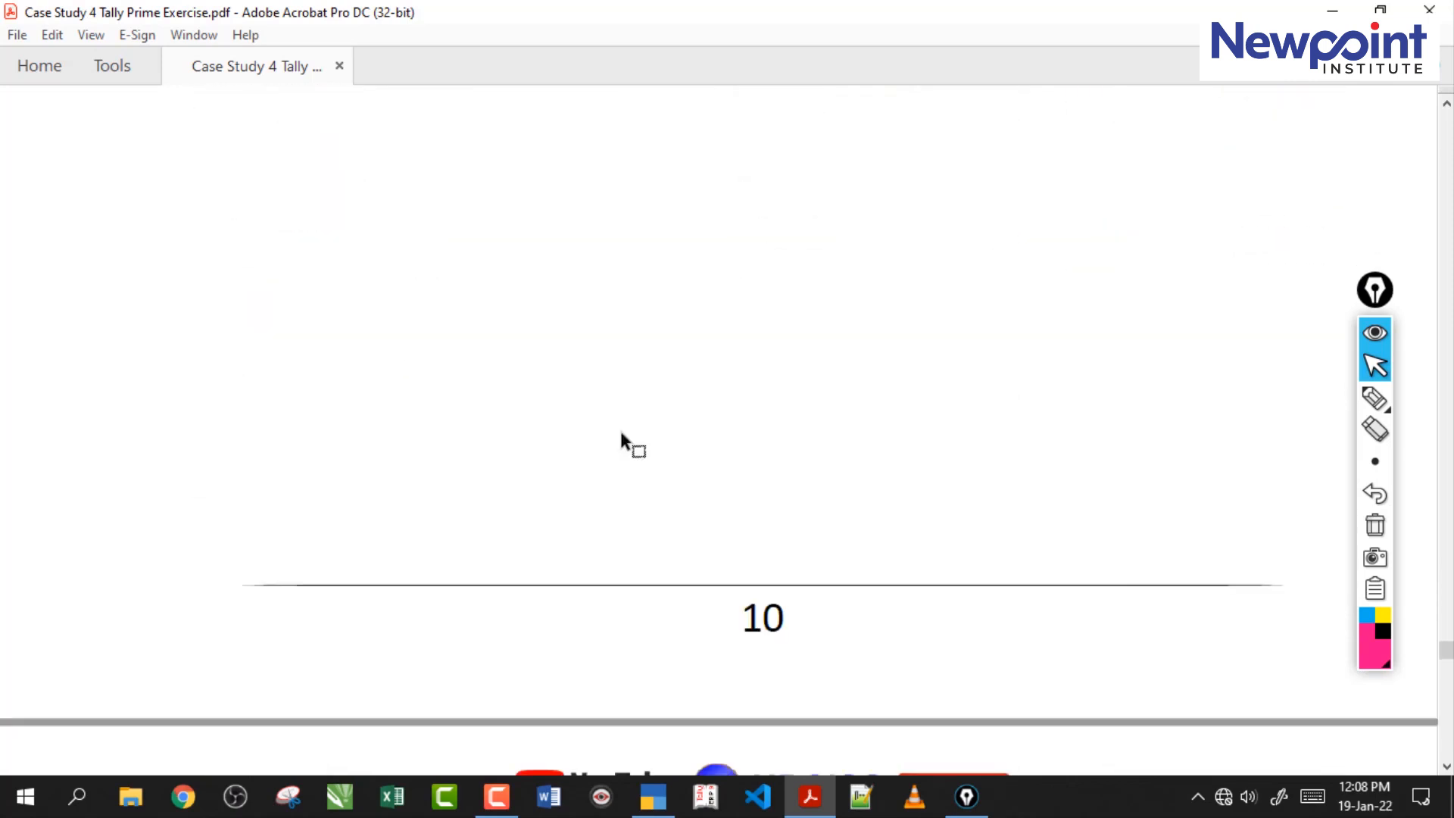
# Sketch freehand pen strokes in the blank area above page number 10 of the PDF and clear them all.
pyautogui.moveTo(1367, 296); pyautogui.dragTo(1393, 238)
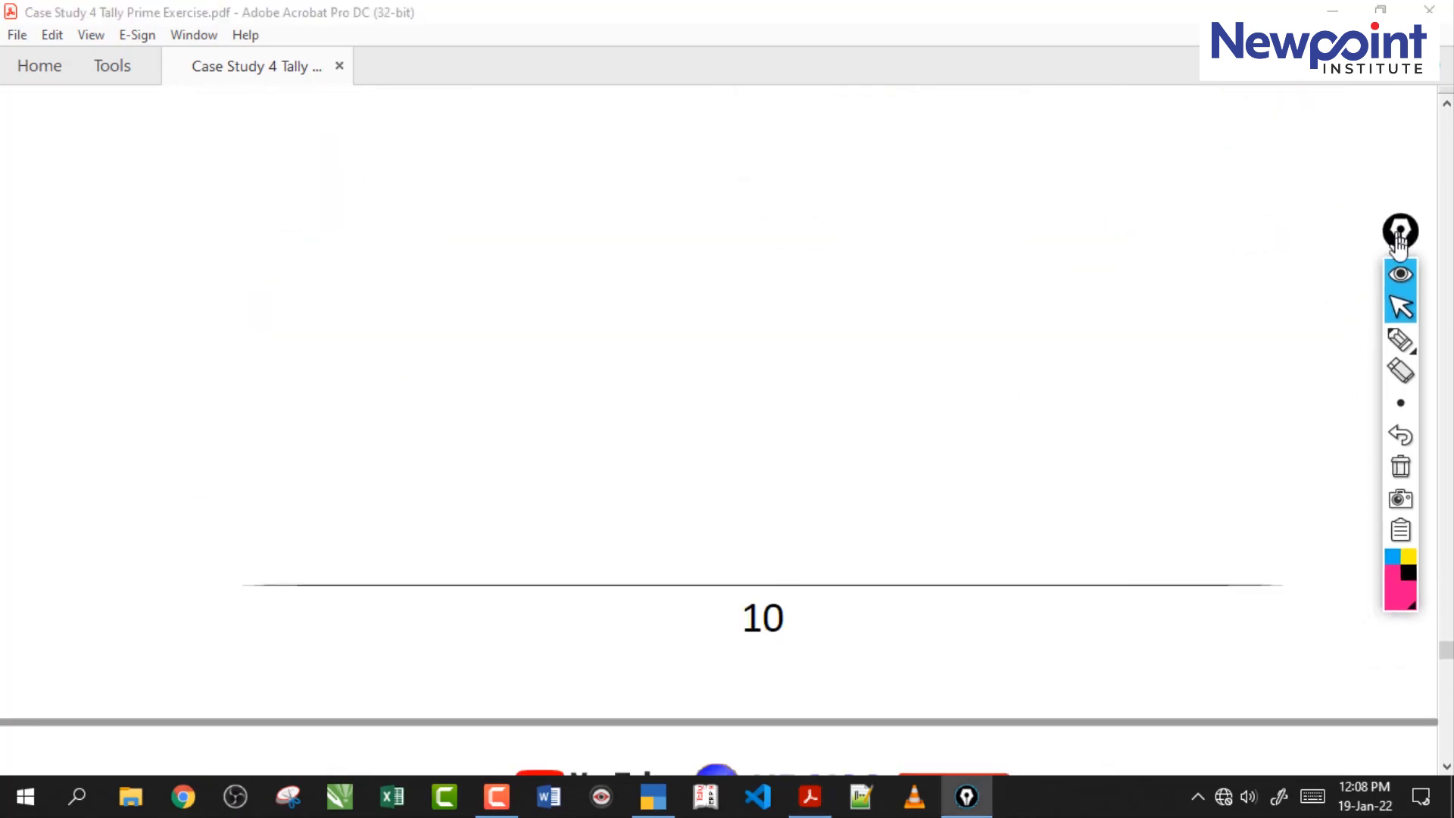
pyautogui.click(1400, 339)
pyautogui.moveTo(621, 201)
pyautogui.mouseDown()
pyautogui.moveTo(625, 221)
pyautogui.moveTo(738, 222)
pyautogui.mouseUp()
pyautogui.moveTo(683, 271); pyautogui.dragTo(834, 286)
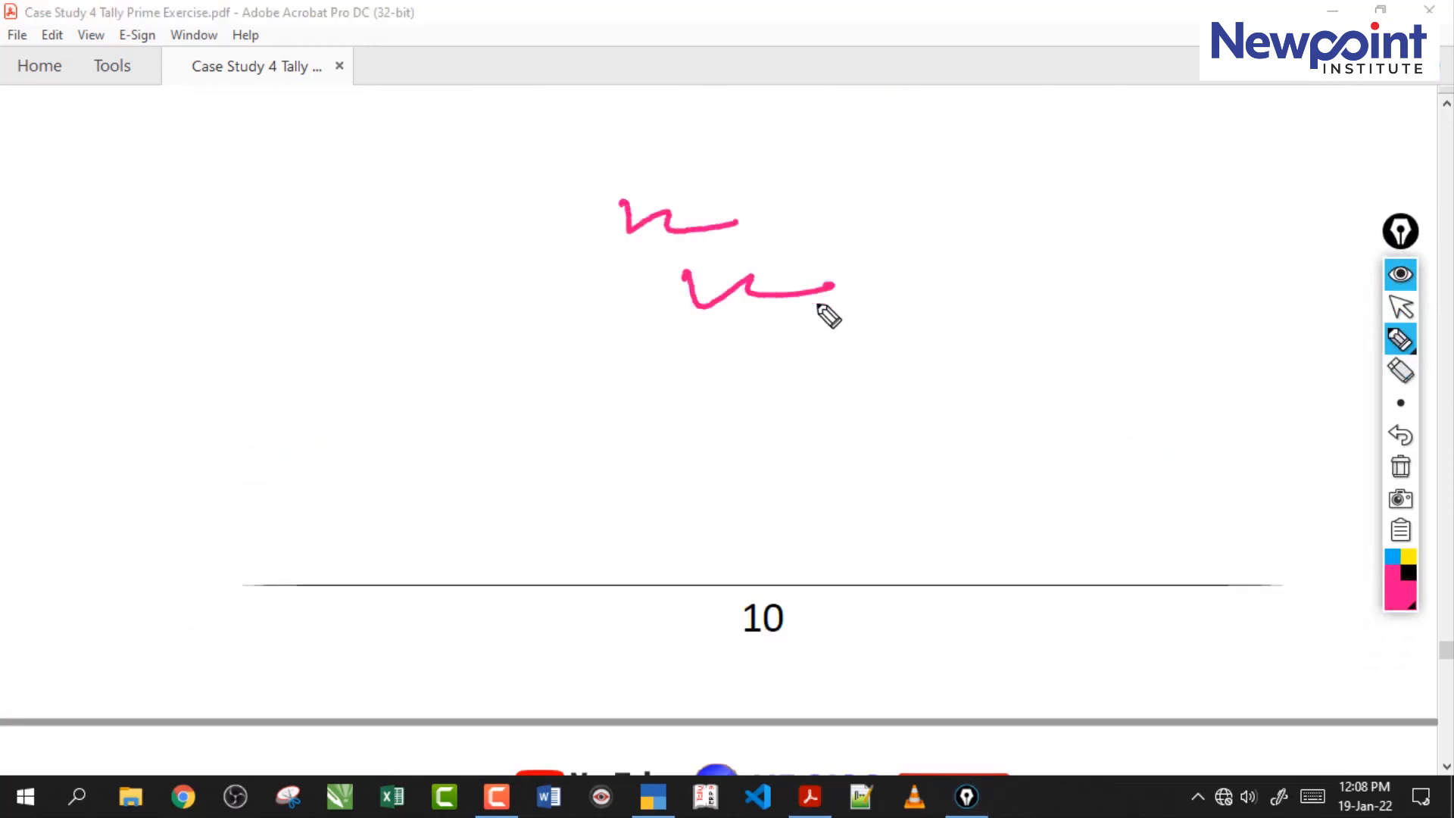
pyautogui.moveTo(702, 384); pyautogui.dragTo(768, 384)
pyautogui.moveTo(733, 359)
pyautogui.mouseDown()
pyautogui.moveTo(761, 366)
pyautogui.moveTo(802, 473)
pyautogui.moveTo(777, 483)
pyautogui.mouseUp()
pyautogui.moveTo(742, 511); pyautogui.dragTo(847, 499)
pyautogui.moveTo(941, 485)
pyautogui.mouseDown()
pyautogui.moveTo(958, 506)
pyautogui.moveTo(1011, 505)
pyautogui.mouseUp()
pyautogui.moveTo(922, 366)
pyautogui.mouseDown()
pyautogui.moveTo(1007, 390)
pyautogui.moveTo(1063, 386)
pyautogui.mouseUp()
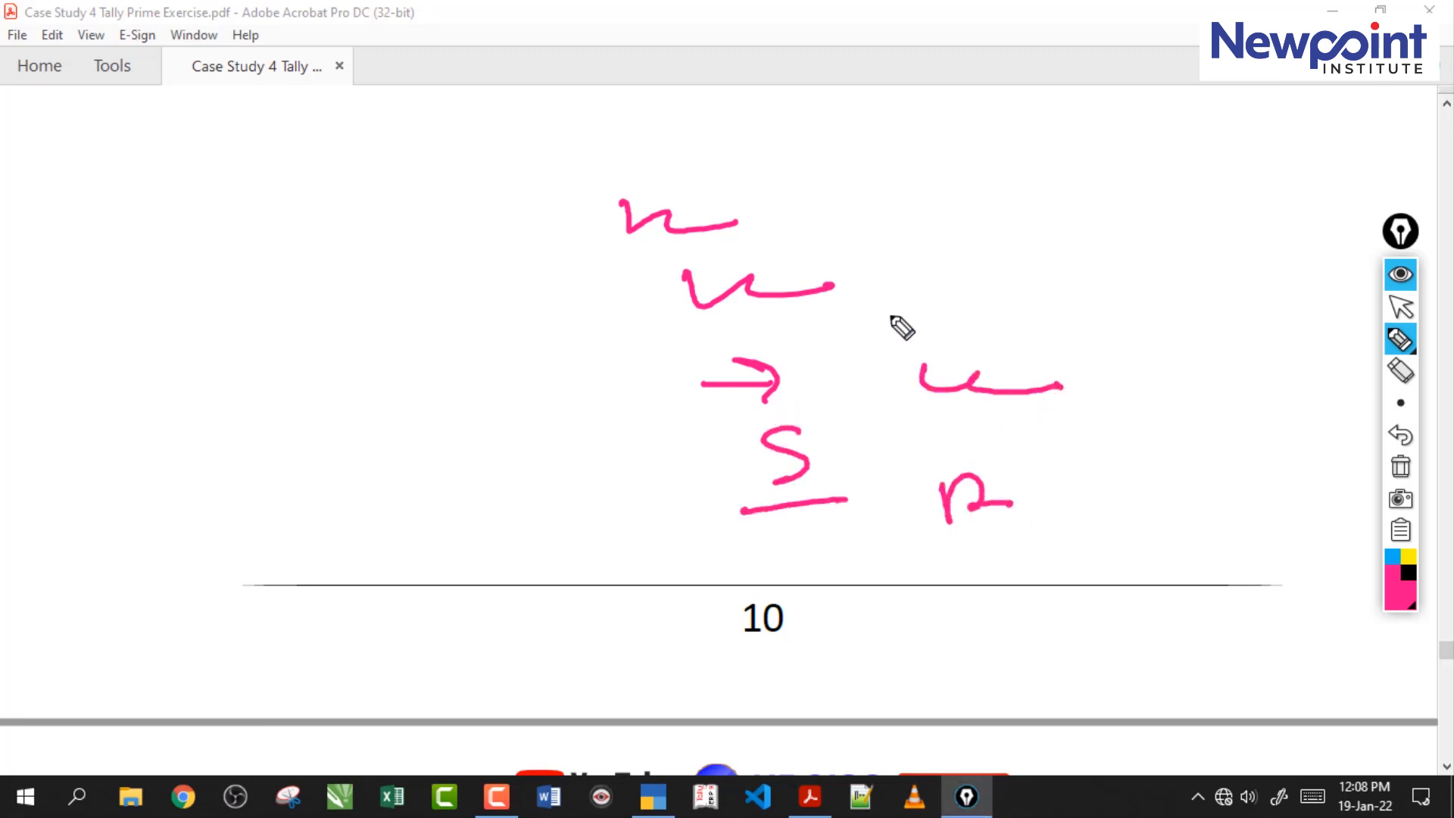
pyautogui.moveTo(911, 258)
pyautogui.mouseDown()
pyautogui.moveTo(900, 284)
pyautogui.moveTo(586, 148)
pyautogui.moveTo(802, 383)
pyautogui.moveTo(943, 416)
pyautogui.mouseUp()
pyautogui.moveTo(652, 516)
pyautogui.mouseDown()
pyautogui.moveTo(879, 534)
pyautogui.moveTo(1053, 524)
pyautogui.mouseUp()
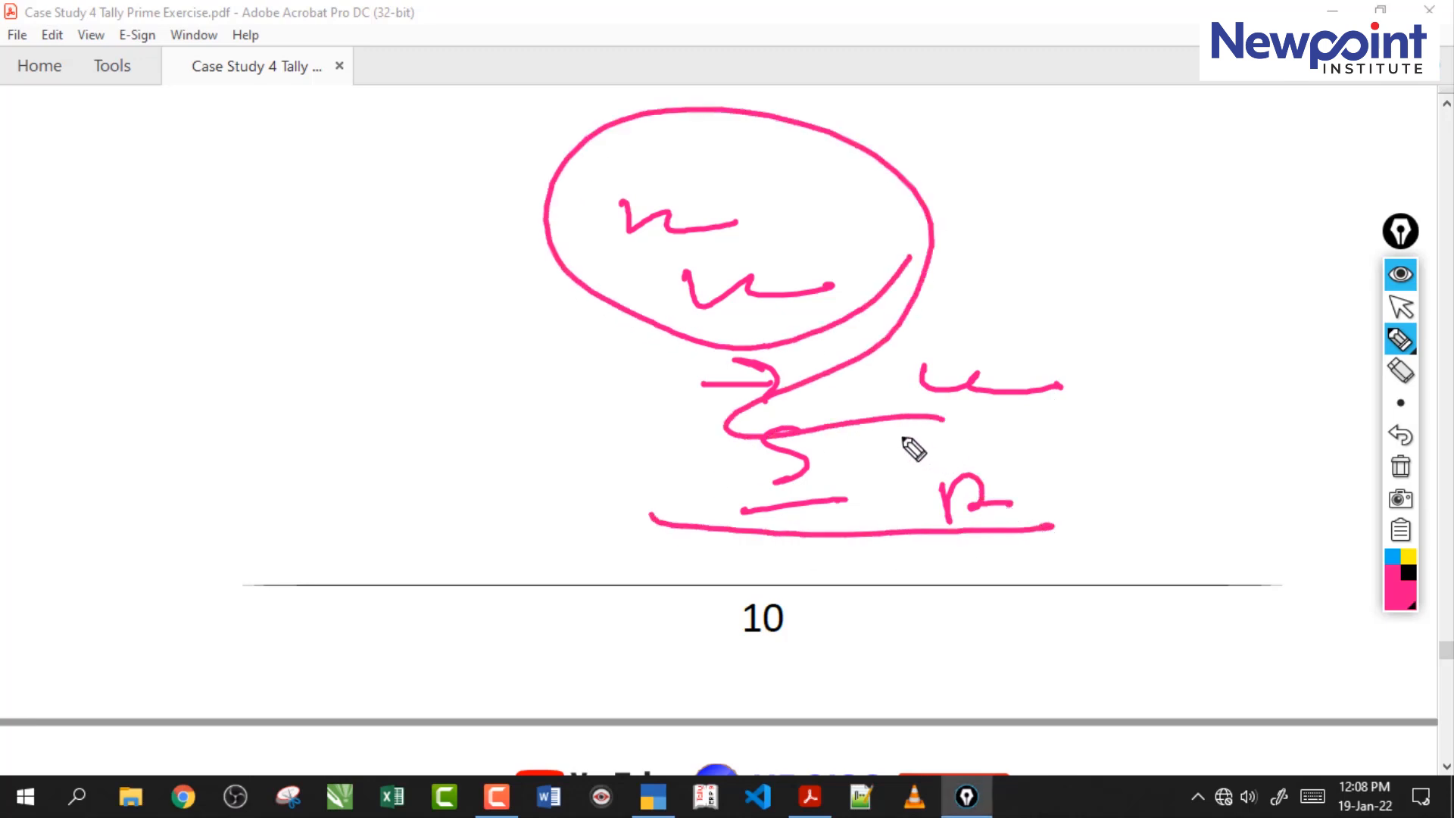
pyautogui.click(1401, 467)
pyautogui.click(1400, 306)
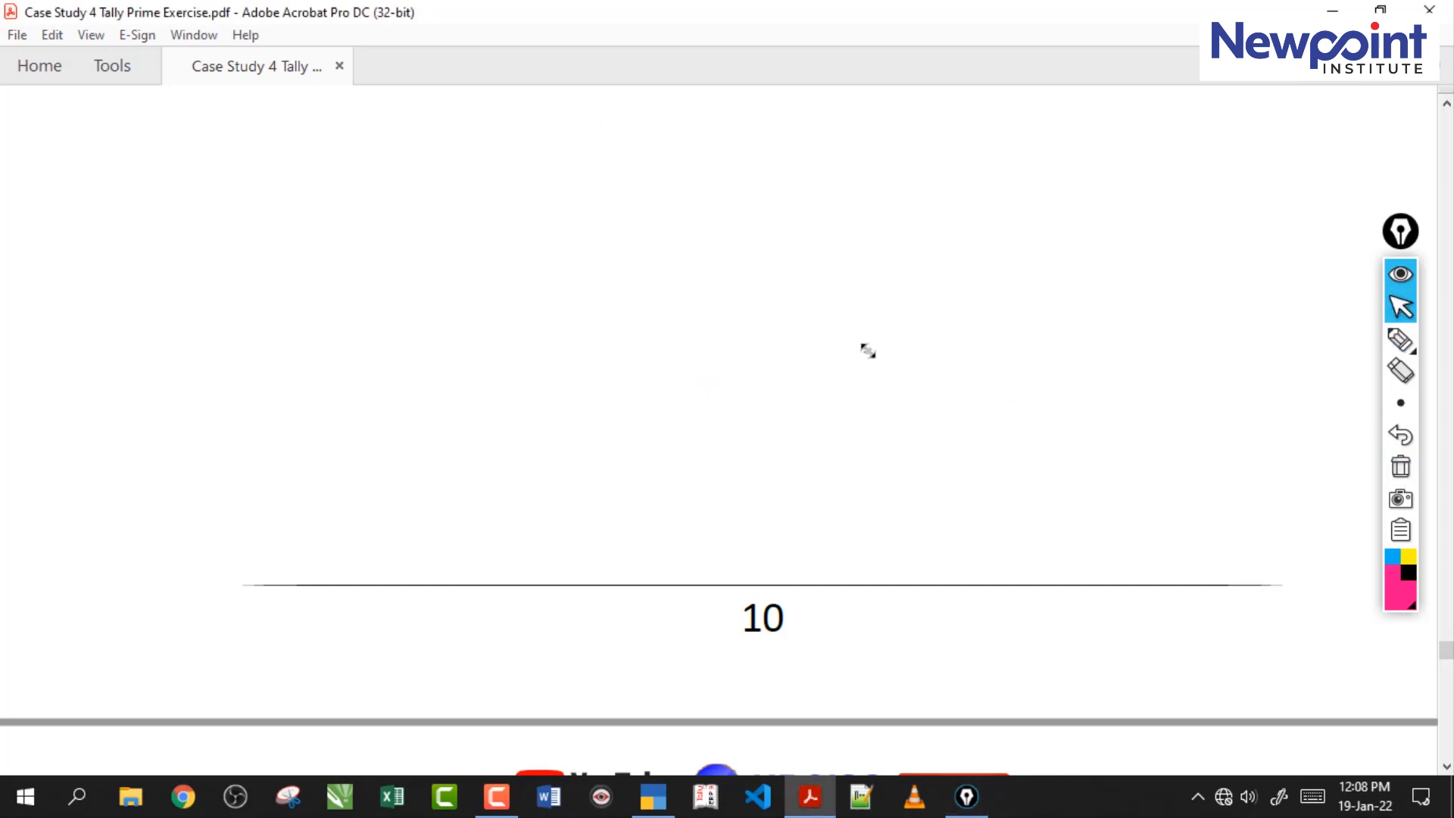
pyautogui.scroll(10, 868, 351)
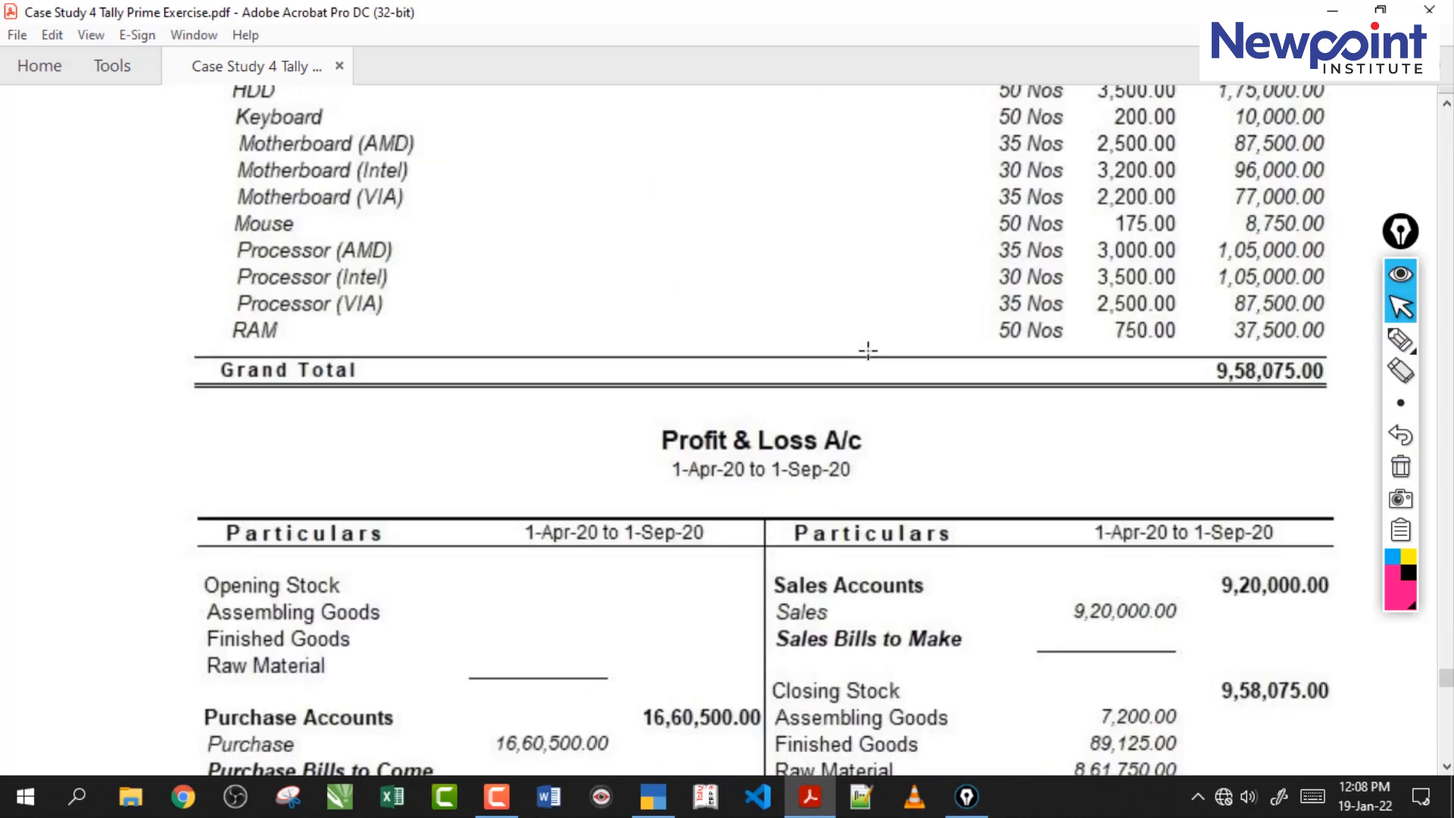